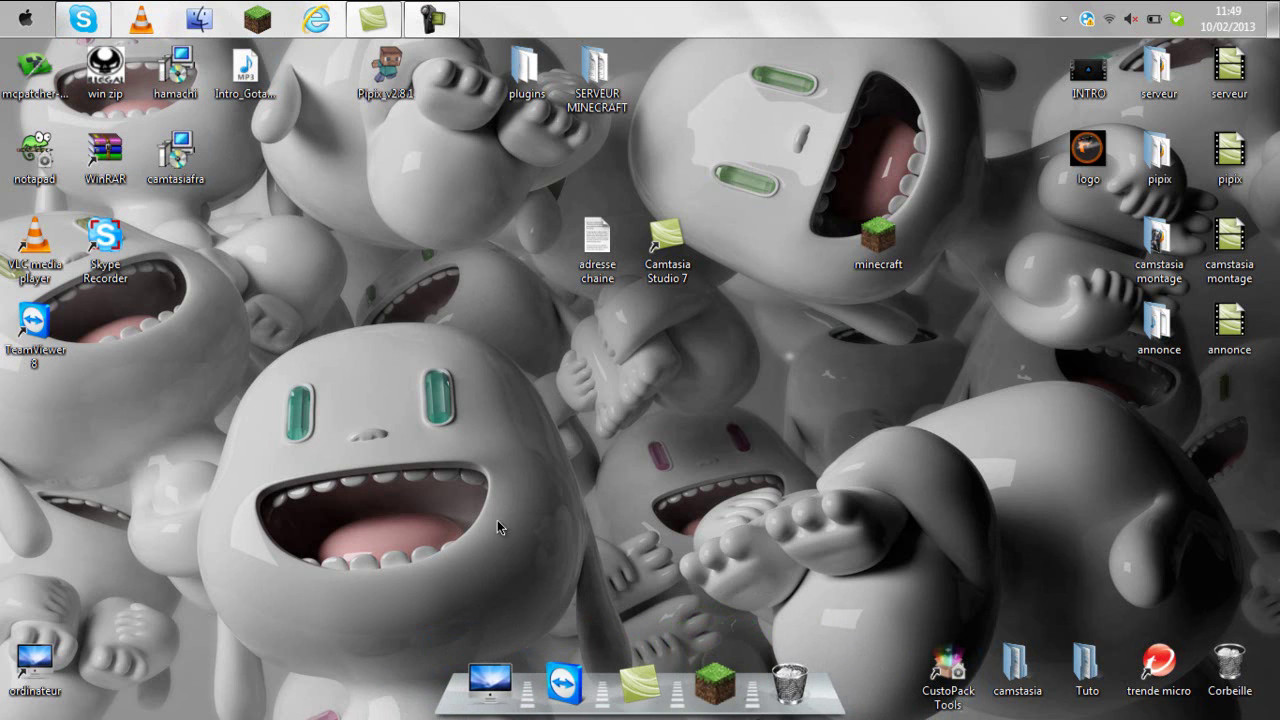
{"action": "left_click_drag", "start_coordinate": [781, 543], "coordinate": [982, 718]}
{"action": "mouse_move", "coordinate": [864, 558]}
{"action": "left_mouse_down"}
{"action": "mouse_move", "coordinate": [994, 718]}
{"action": "mouse_move", "coordinate": [866, 560]}
{"action": "left_mouse_up"}
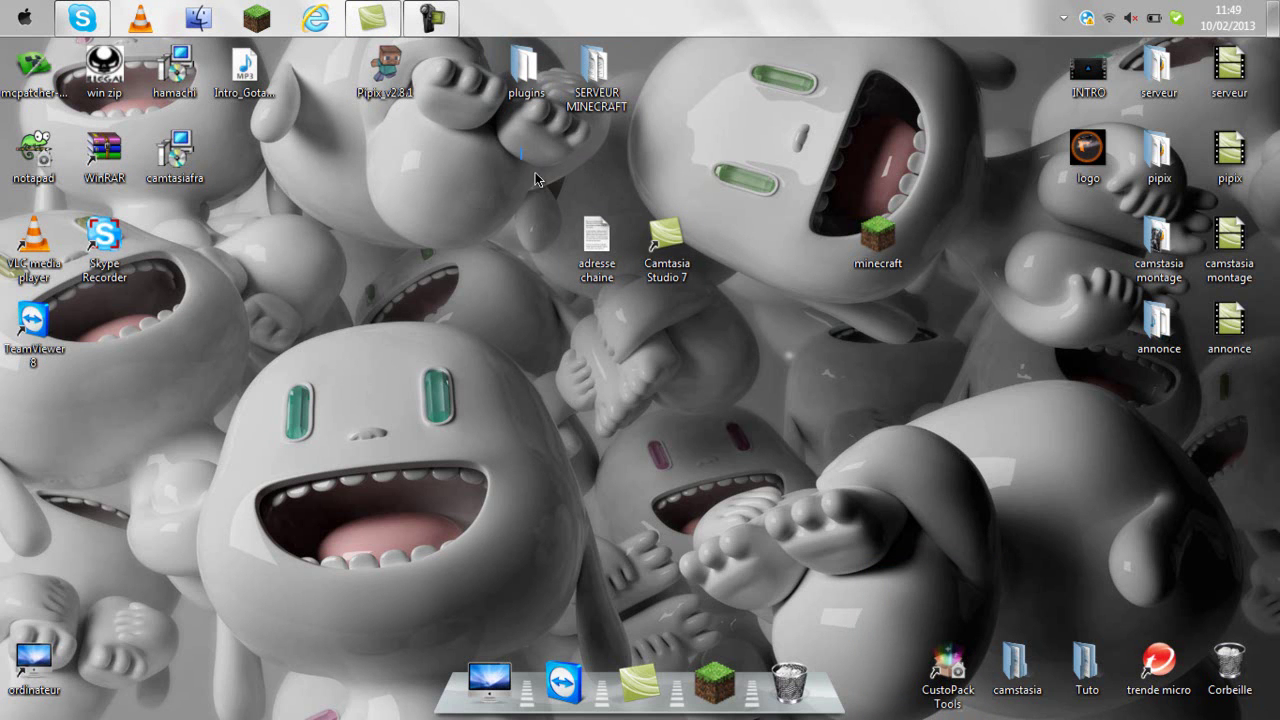
{"action": "left_click_drag", "start_coordinate": [520, 160], "coordinate": [740, 364]}
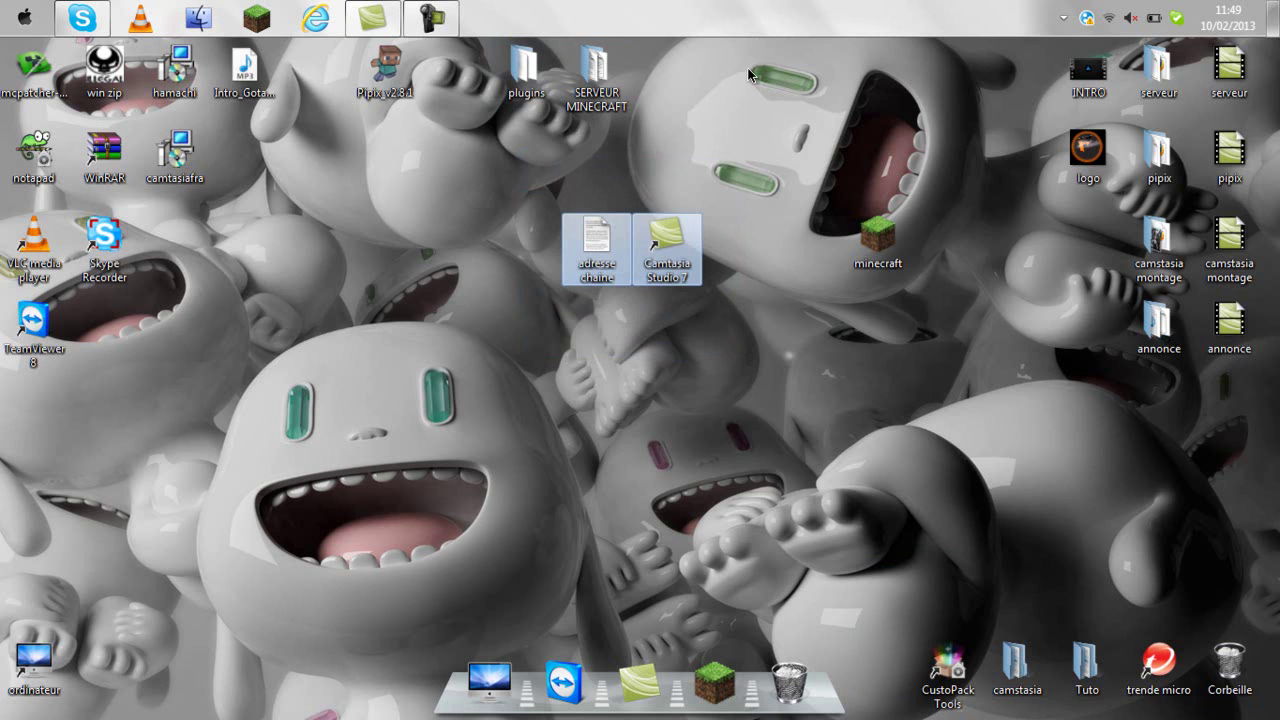
Switch to Camtasia Studio and add the annonce recording from the desktop to the clip library
{"action": "left_click", "coordinate": [372, 22]}
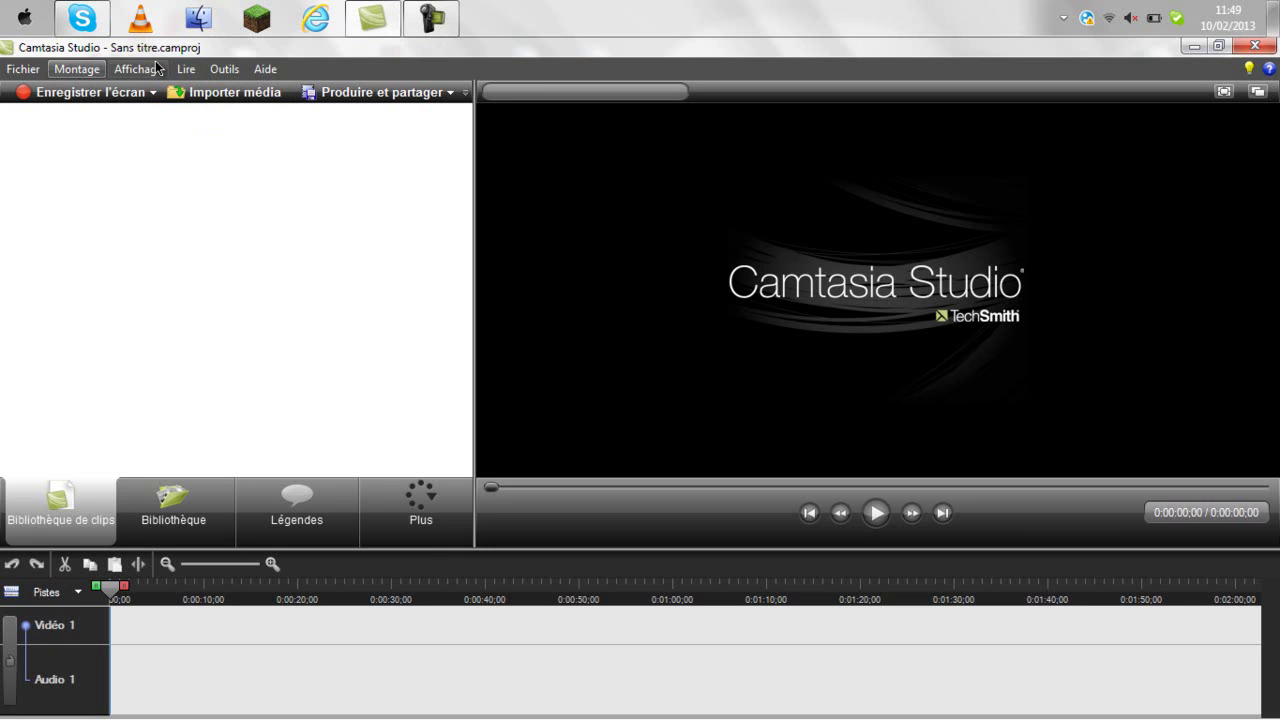
{"action": "left_click", "coordinate": [1219, 47]}
{"action": "left_click_drag", "start_coordinate": [1245, 337], "coordinate": [430, 288]}
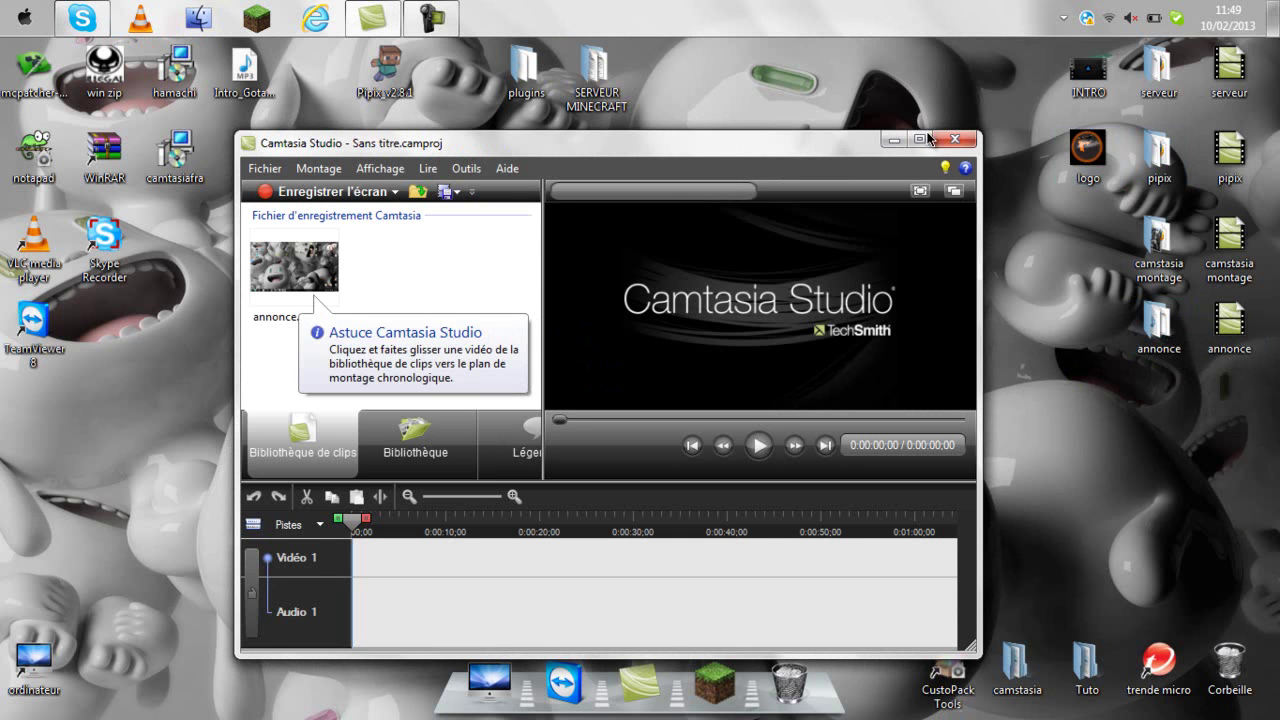
{"action": "left_click", "coordinate": [920, 139]}
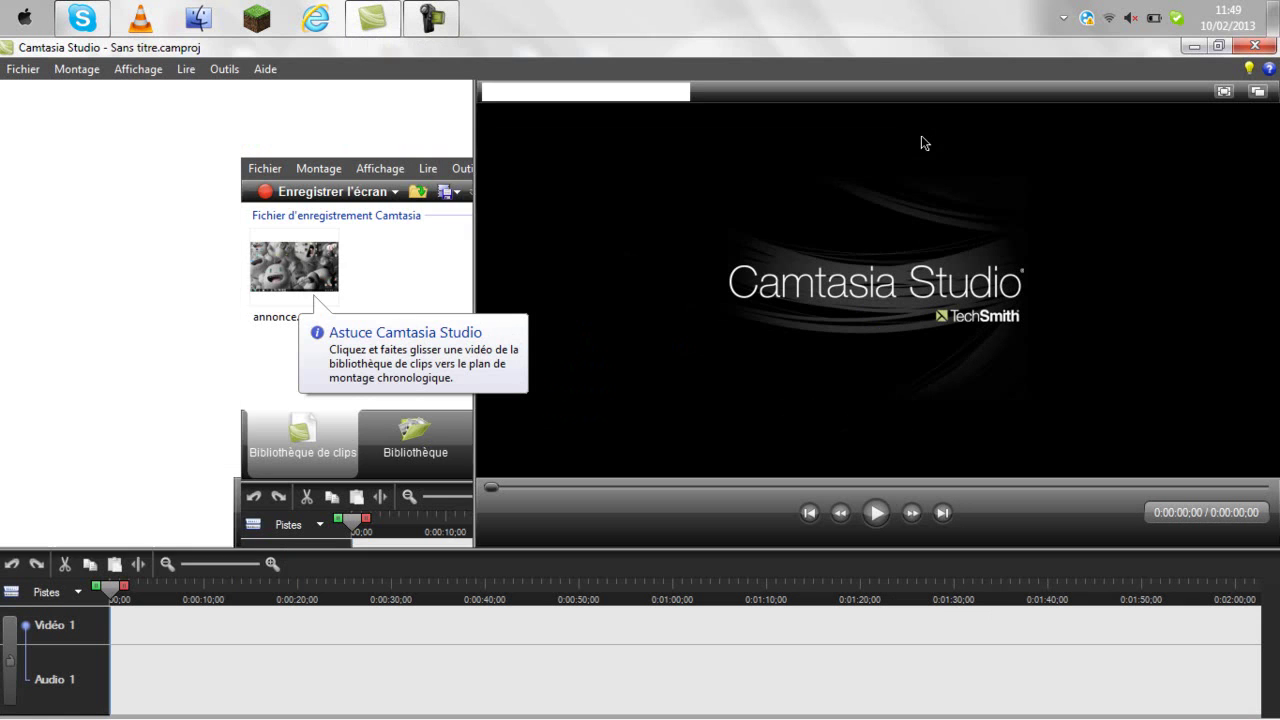
Place annonce.camrec at the start of the timeline with 640 x 359 dimensions and remove its Audio 2 clip
{"action": "left_click_drag", "start_coordinate": [52, 170], "coordinate": [113, 632]}
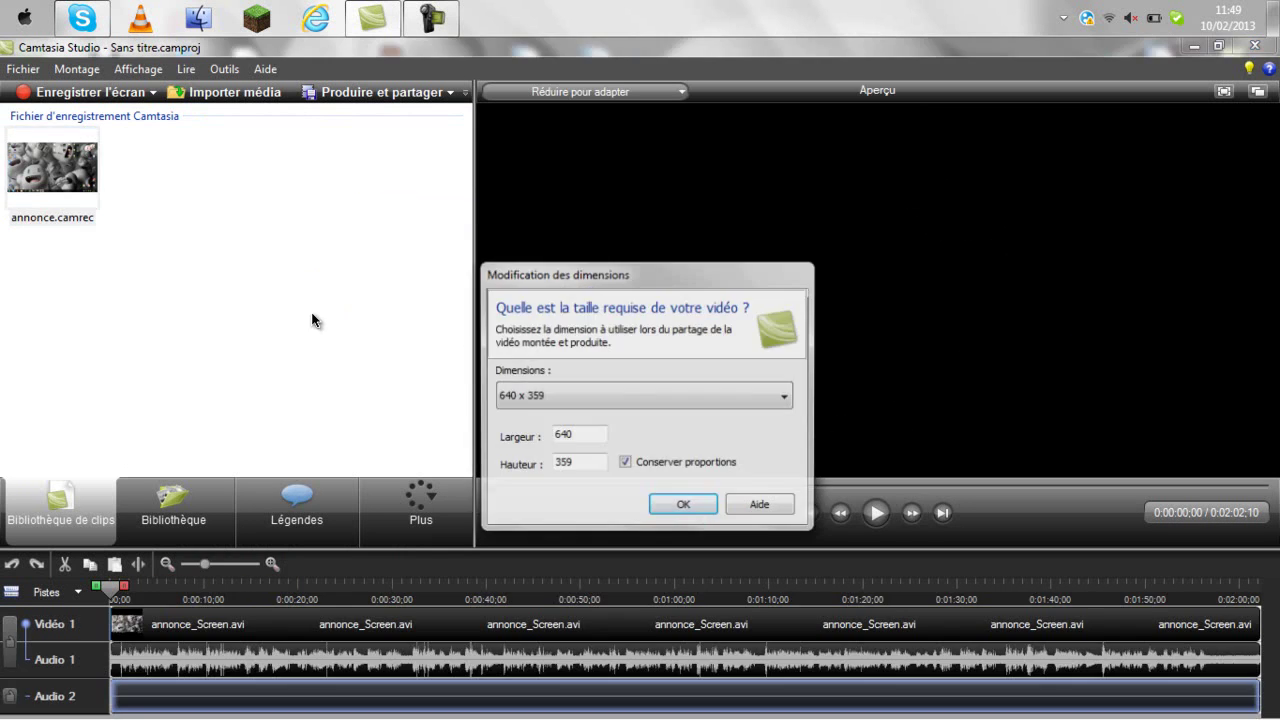
{"action": "left_click", "coordinate": [680, 505]}
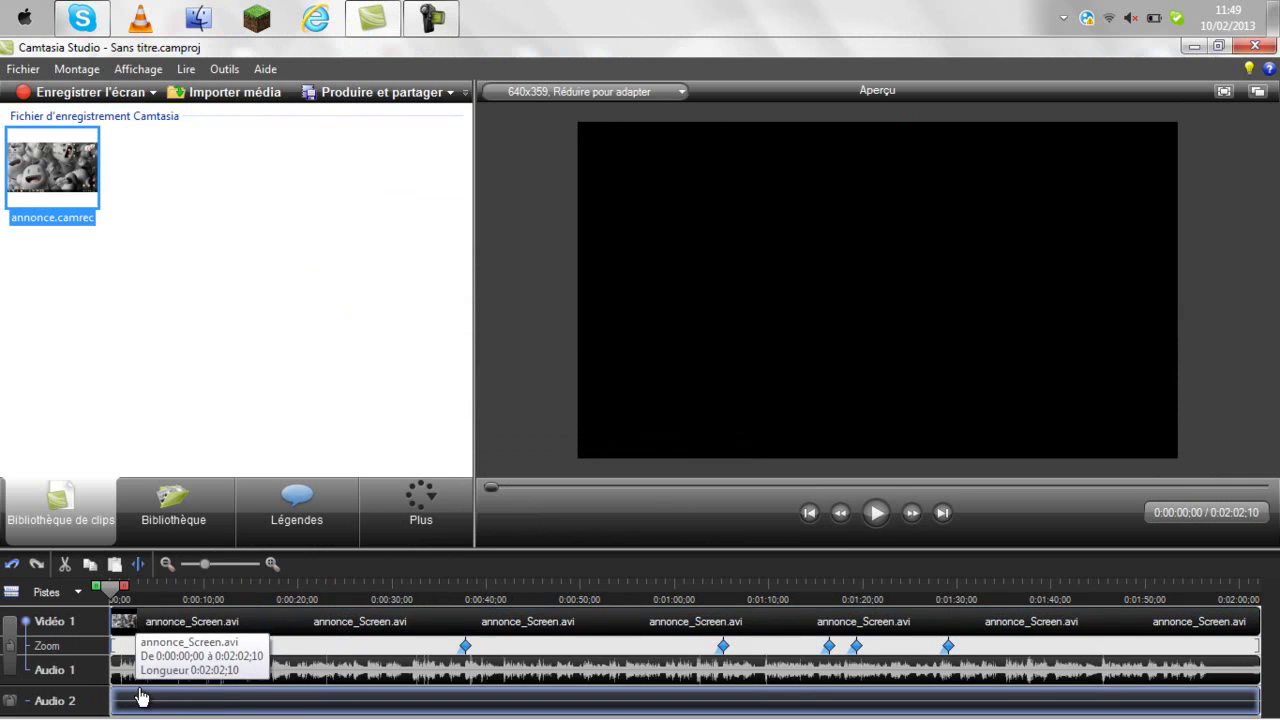
{"action": "right_click", "coordinate": [218, 702]}
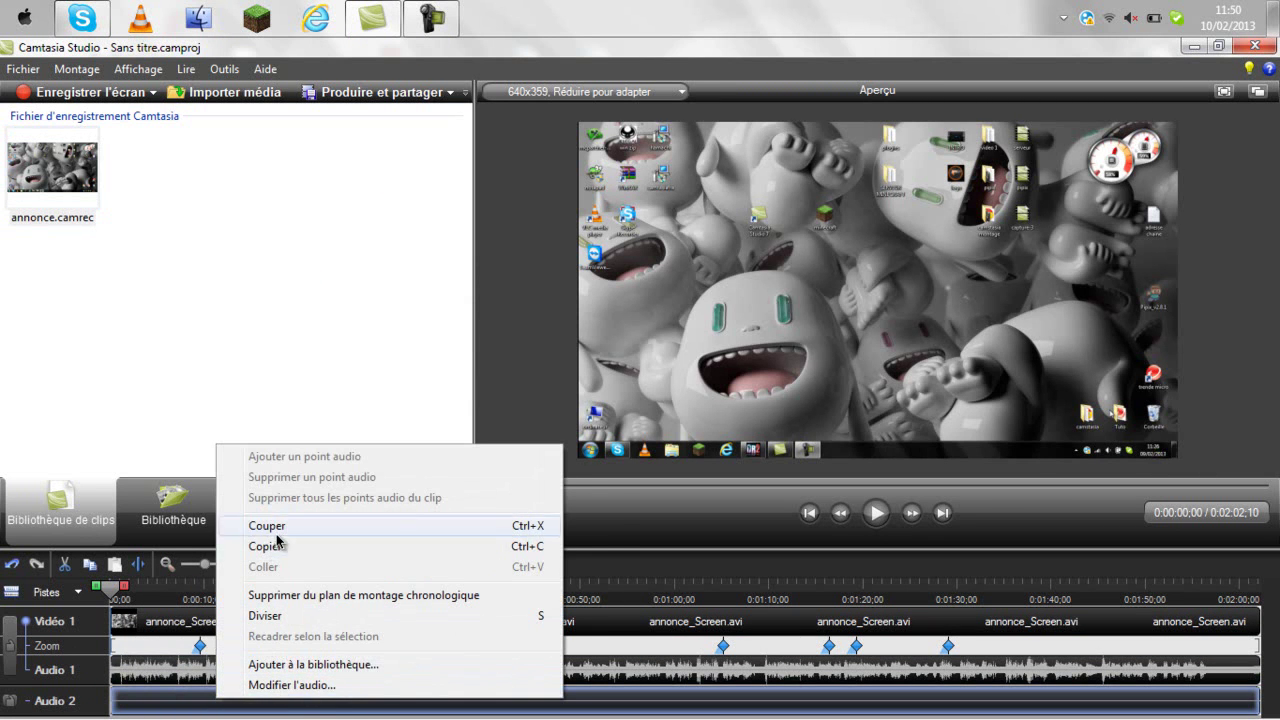
{"action": "left_click", "coordinate": [186, 371]}
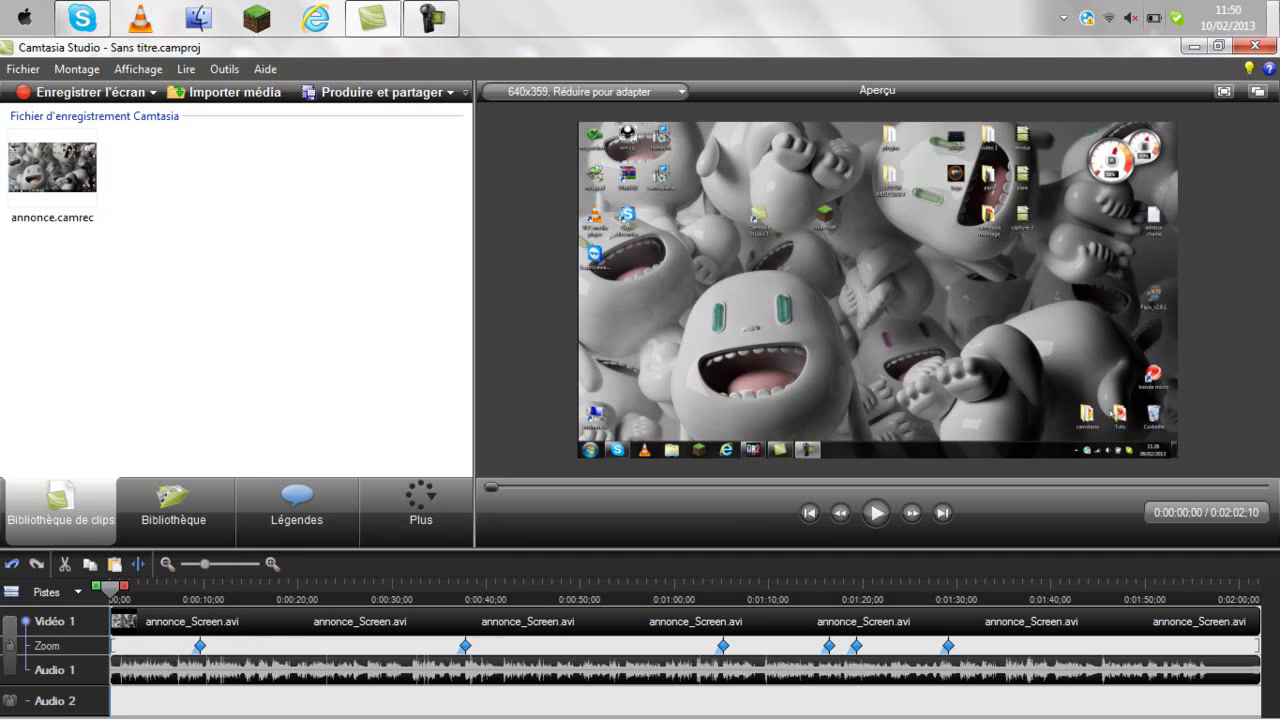
Import the Intro_Gotaga MP3 from the desktop into the clip library and place it at the start of the Audio 2 track
{"action": "left_click", "coordinate": [1193, 46]}
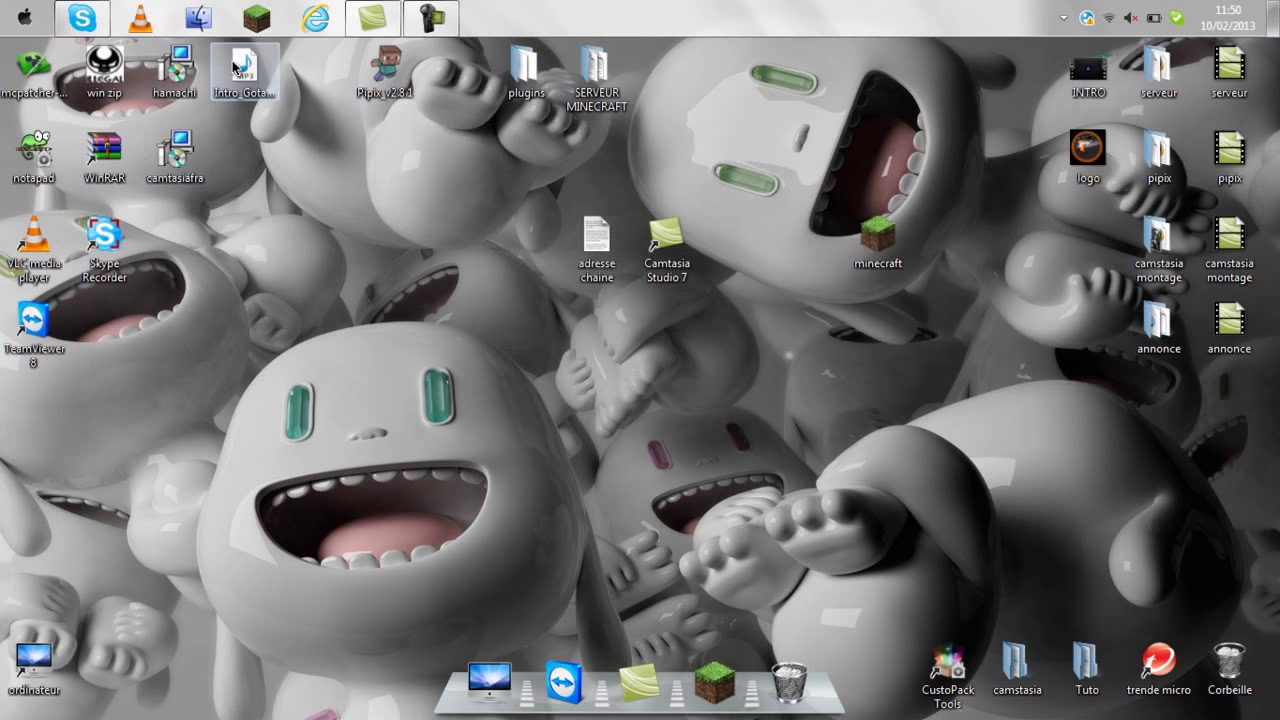
{"action": "left_click", "coordinate": [365, 16]}
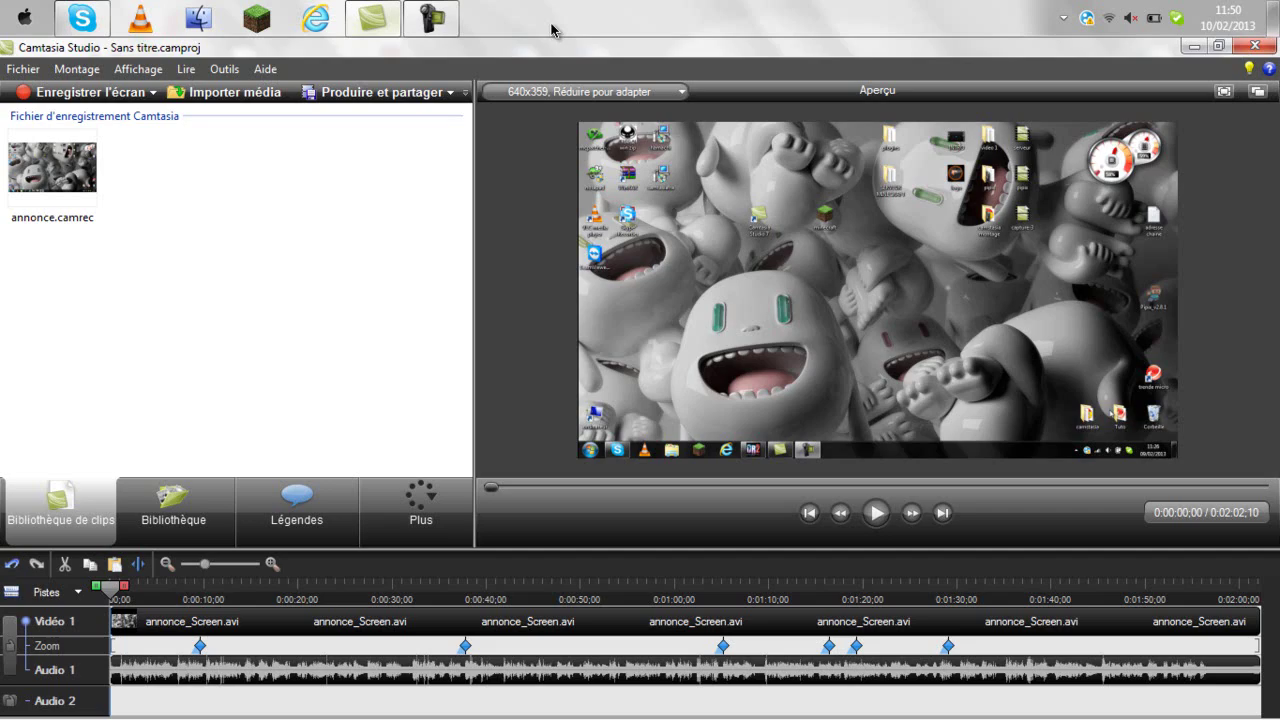
{"action": "left_click", "coordinate": [1217, 47]}
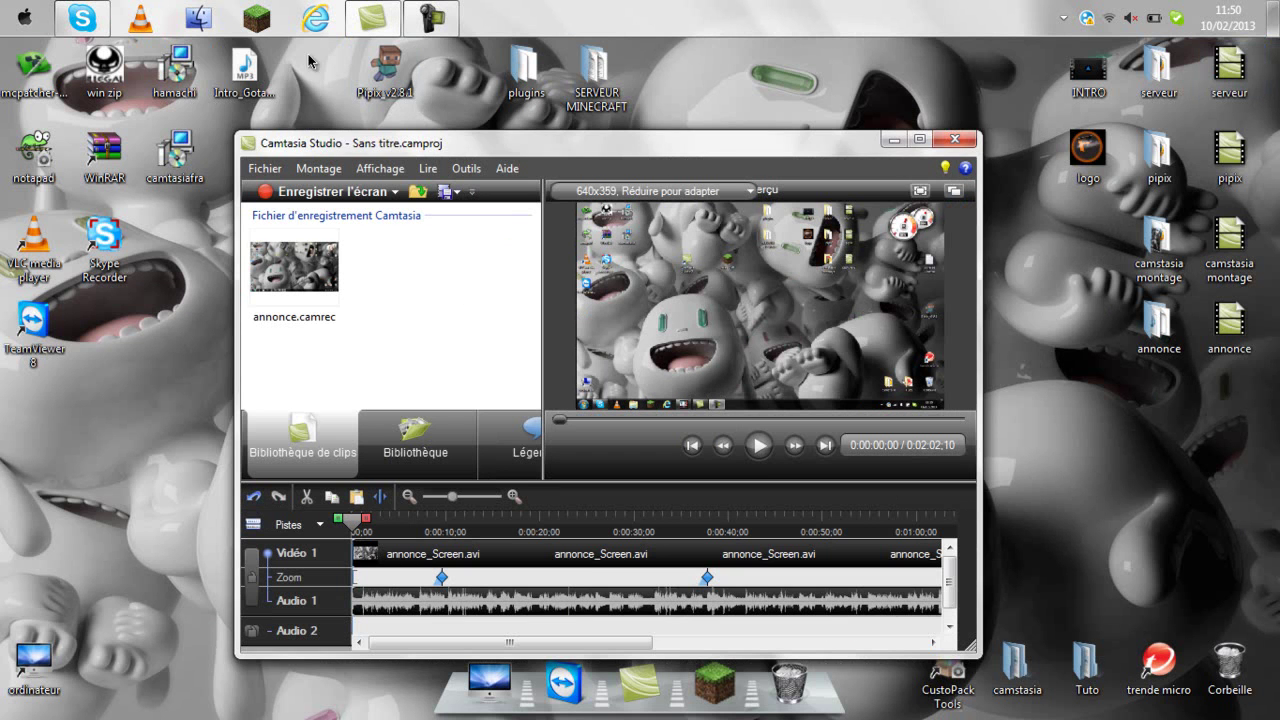
{"action": "left_click_drag", "start_coordinate": [244, 70], "coordinate": [287, 355]}
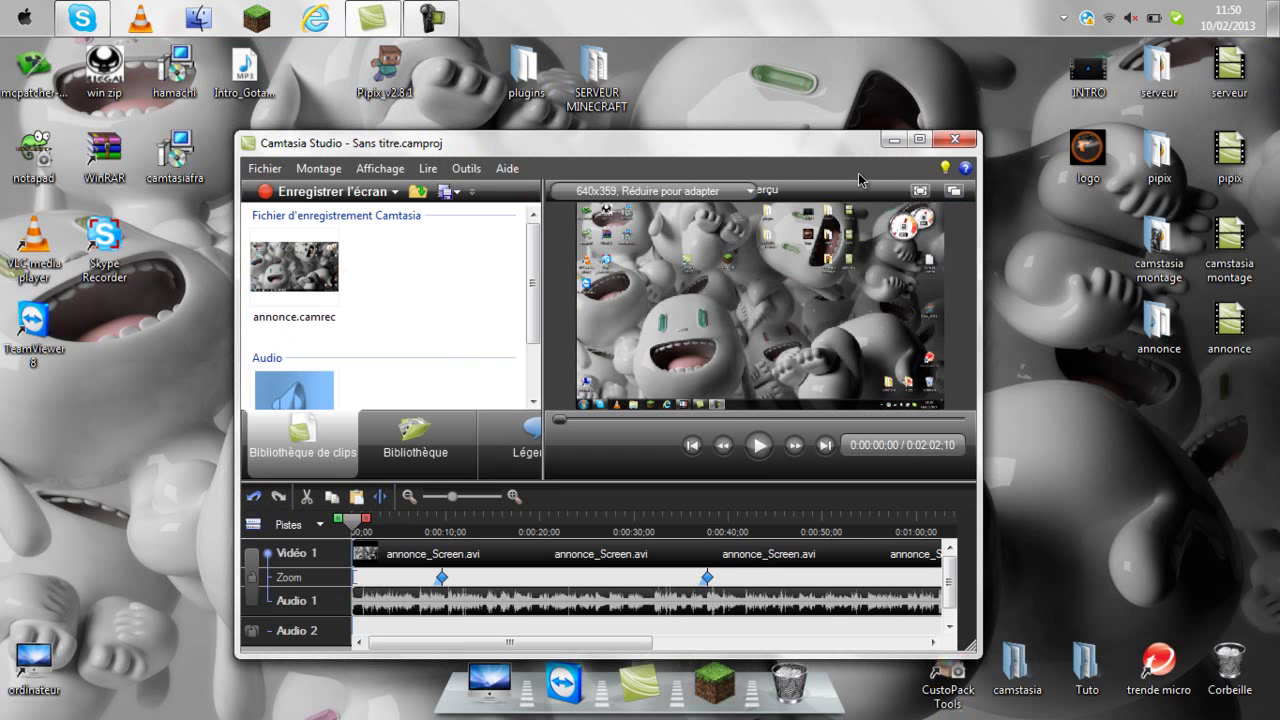
{"action": "left_click", "coordinate": [919, 139]}
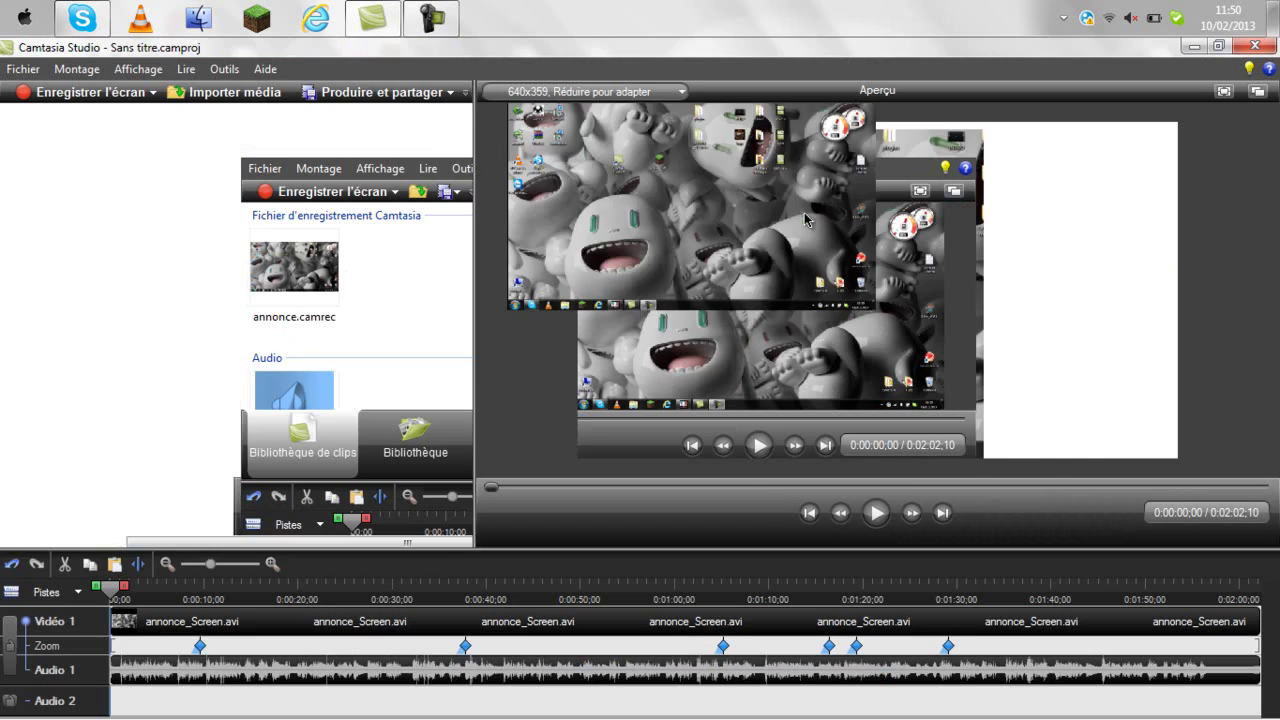
{"action": "left_click_drag", "start_coordinate": [8, 323], "coordinate": [112, 696]}
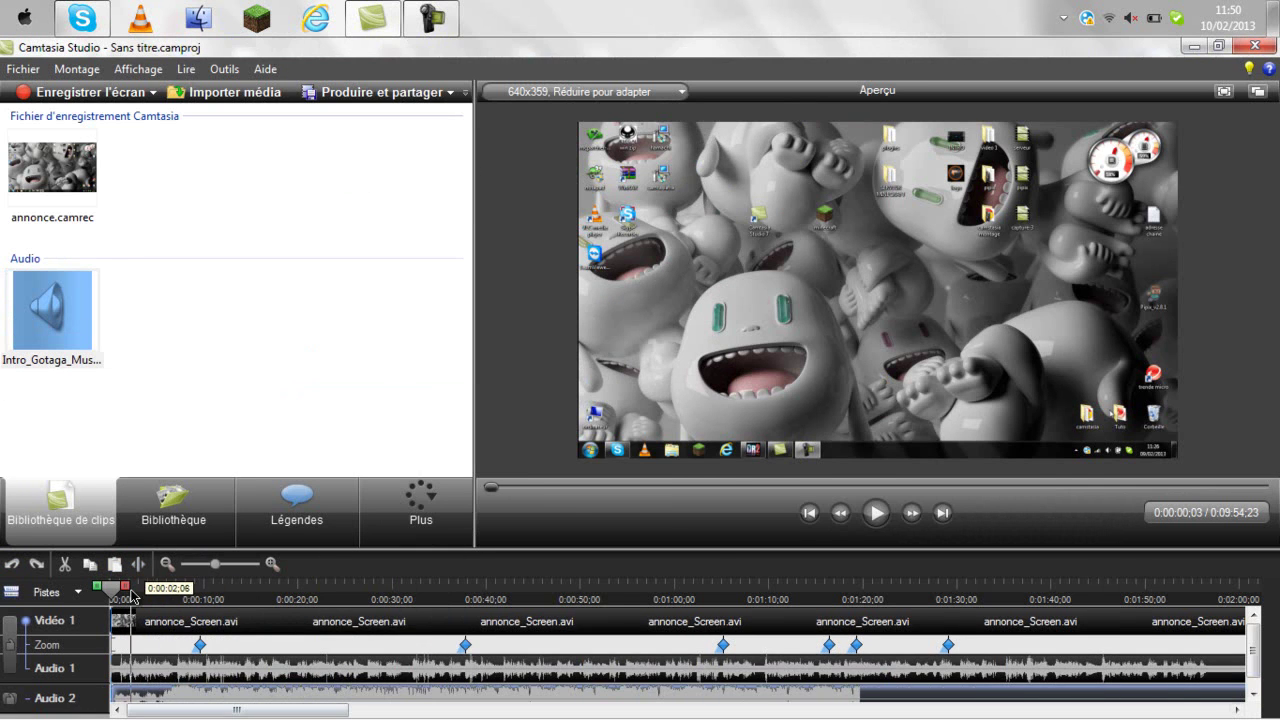
Lower the volume of the music clip on Audio 2 by several increments and return to the clip library
{"action": "right_click", "coordinate": [157, 672]}
{"action": "left_click", "coordinate": [220, 658]}
{"action": "left_click", "coordinate": [87, 364]}
{"action": "left_click", "coordinate": [87, 364]}
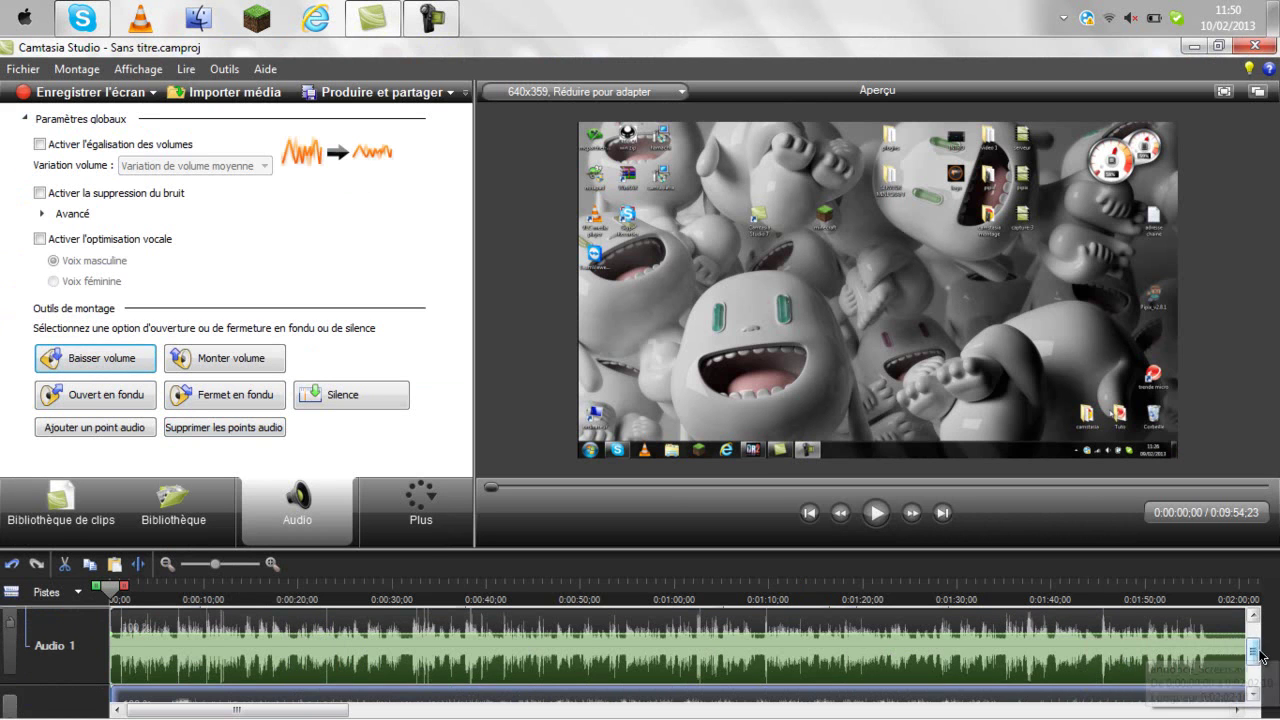
{"action": "left_click", "coordinate": [1253, 692]}
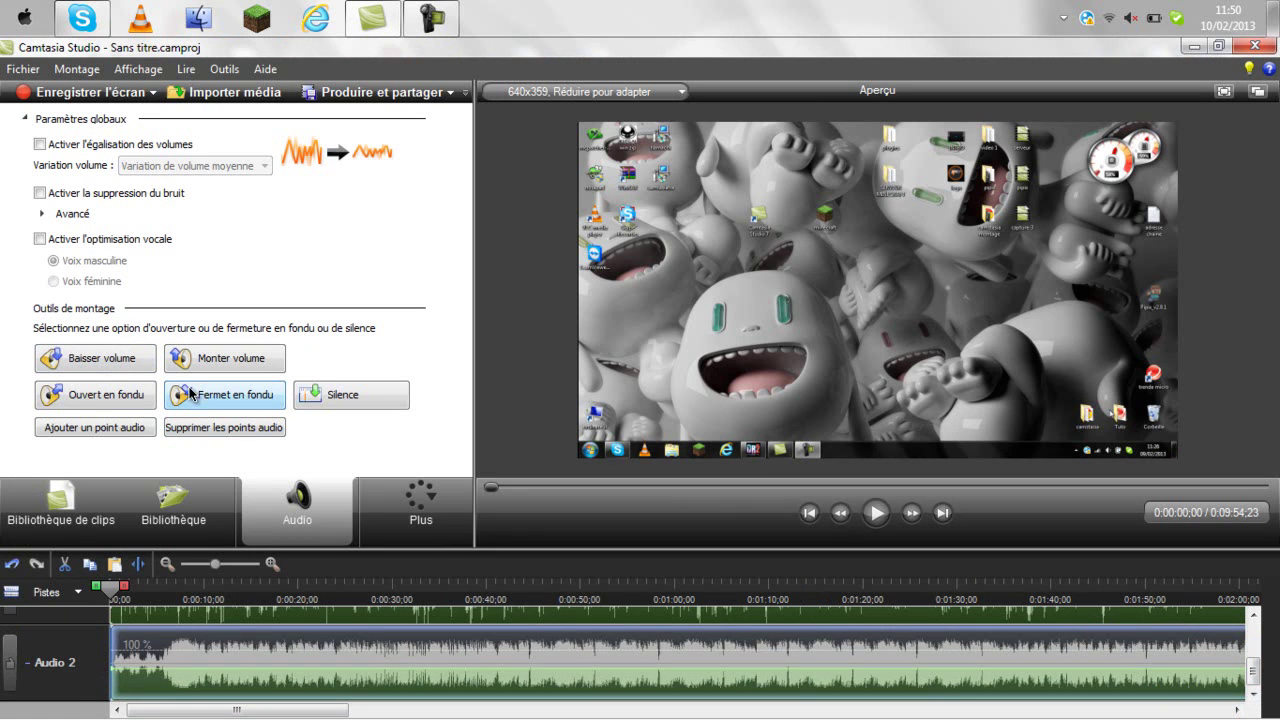
{"action": "left_click", "coordinate": [128, 364]}
{"action": "left_click", "coordinate": [128, 366]}
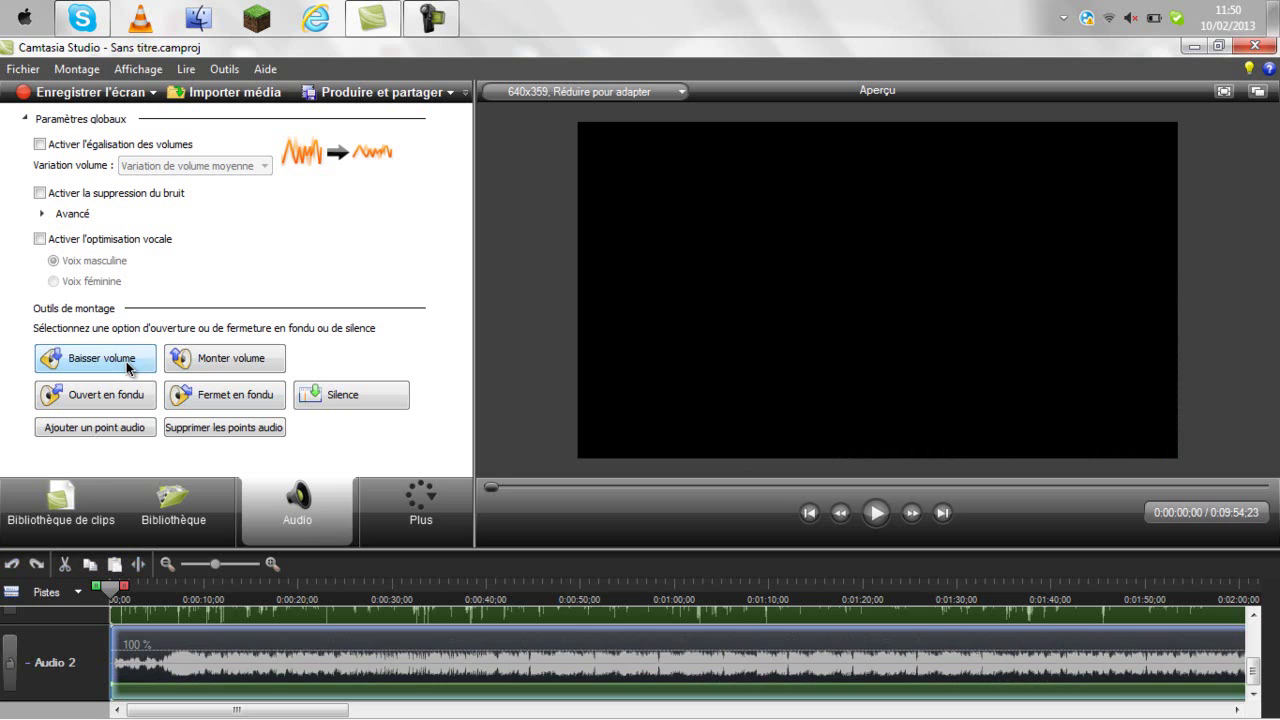
{"action": "left_click", "coordinate": [128, 366]}
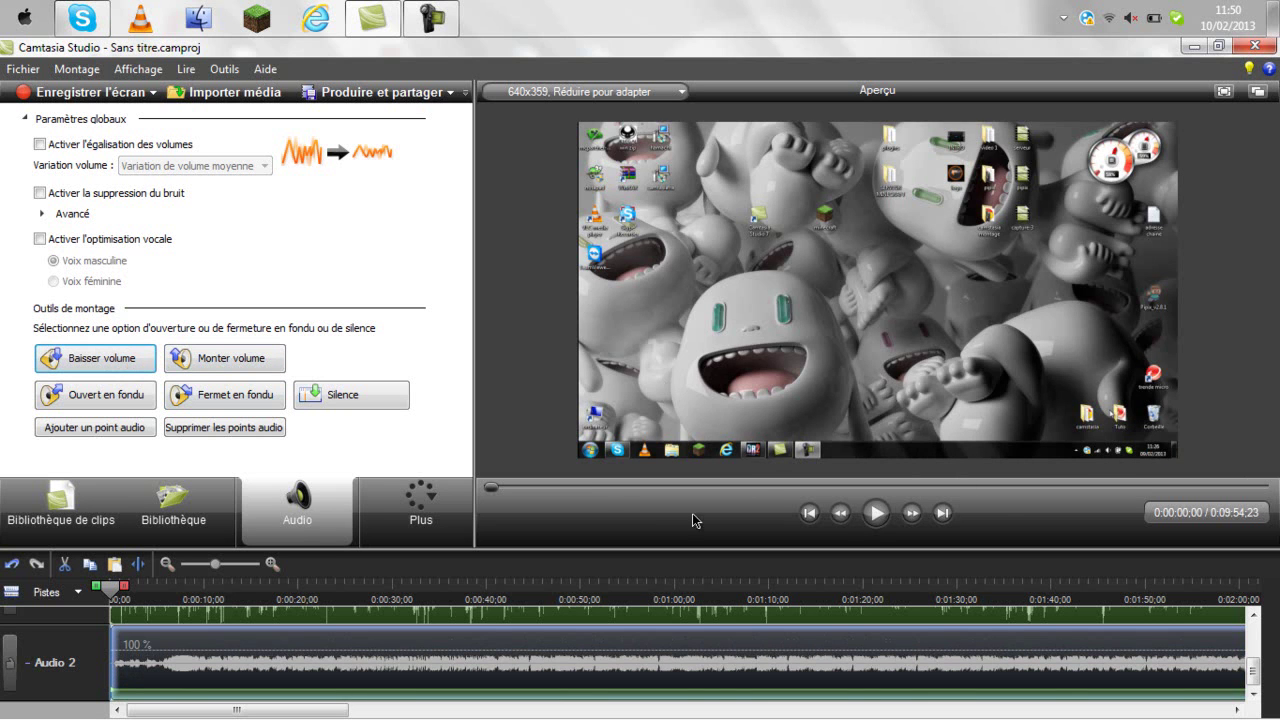
{"action": "left_click", "coordinate": [49, 490]}
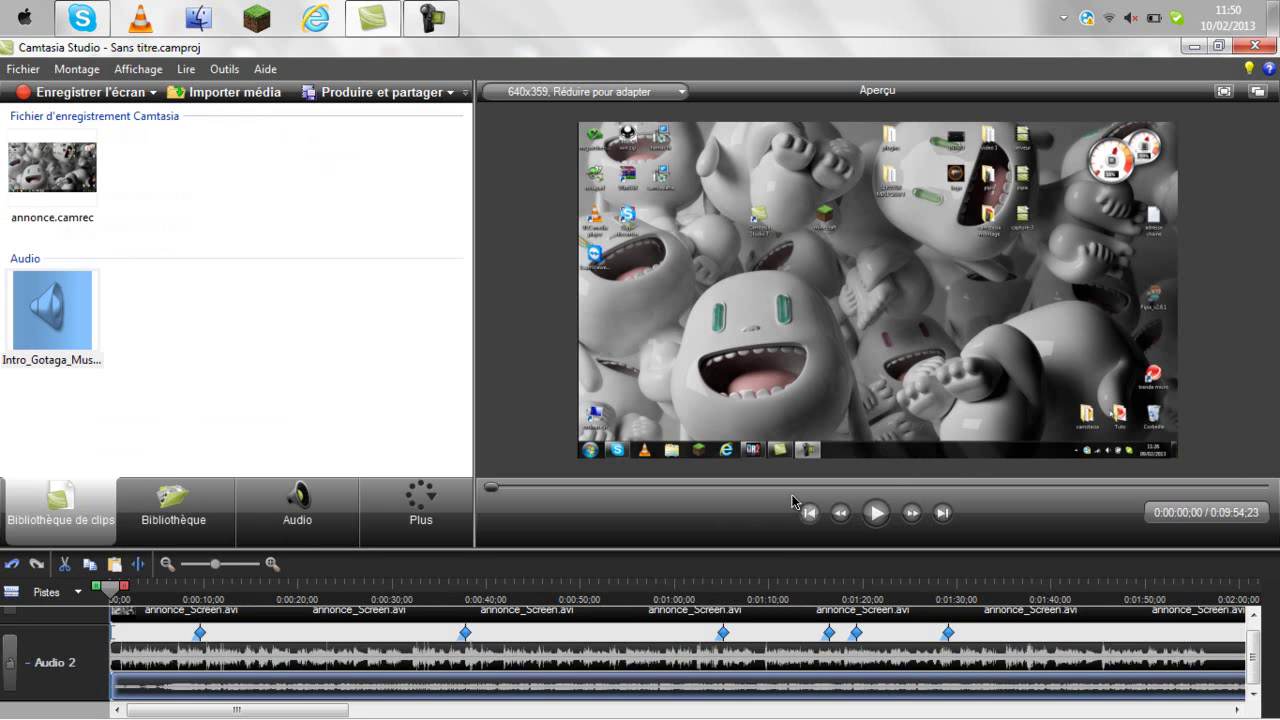
Unmute the computer's sound and play the beginning of the timeline to check the music against the voice
{"action": "left_click", "coordinate": [877, 514]}
{"action": "left_click", "coordinate": [877, 514]}
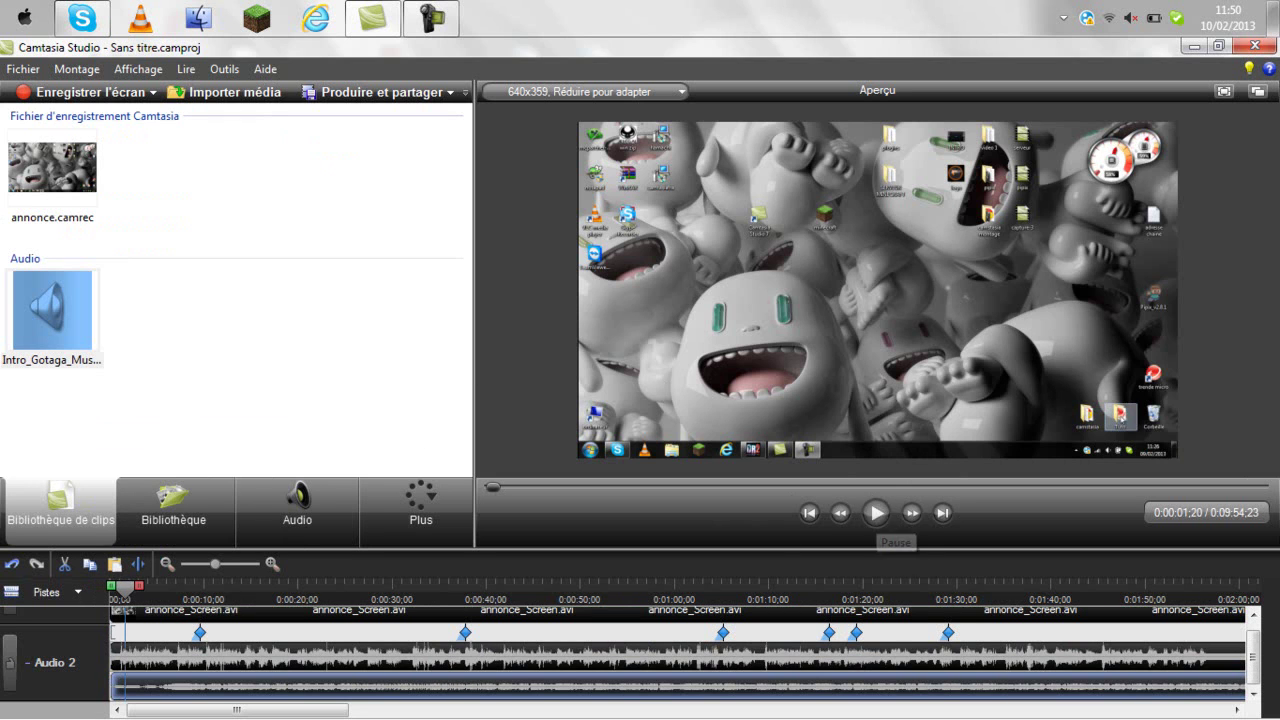
{"action": "left_click", "coordinate": [1129, 19]}
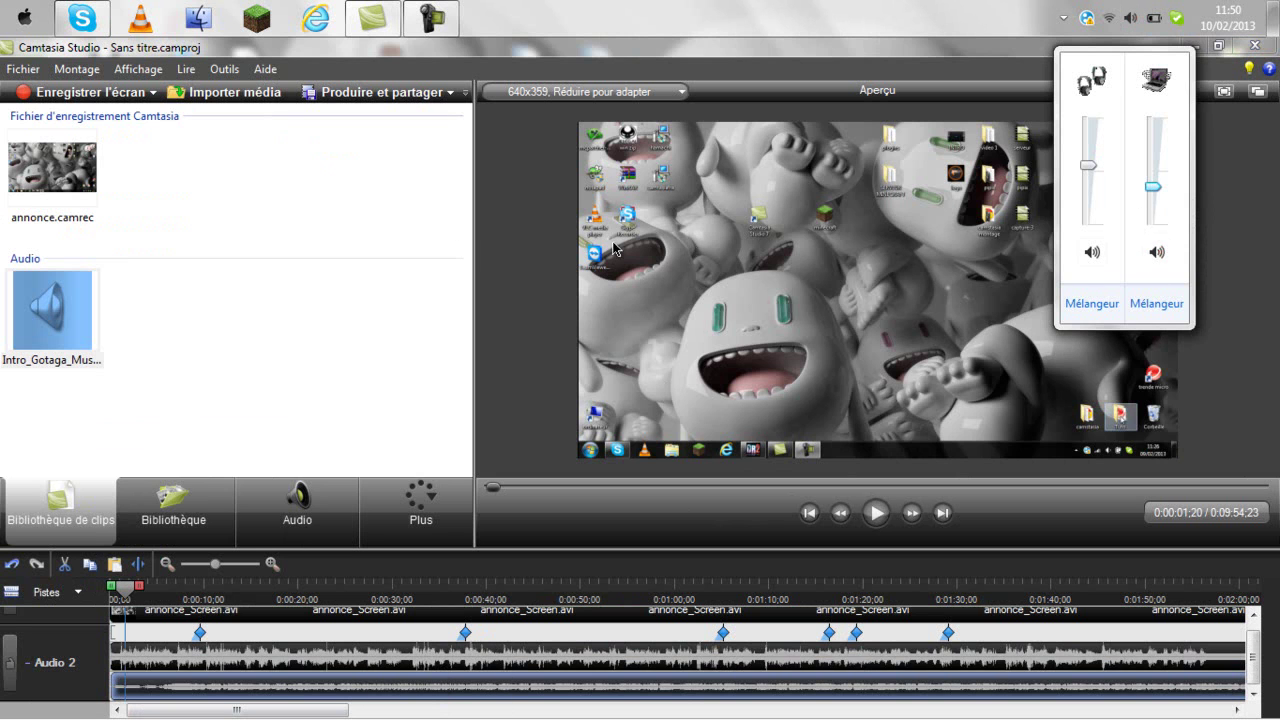
{"action": "left_click", "coordinate": [995, 464]}
{"action": "left_click", "coordinate": [493, 490]}
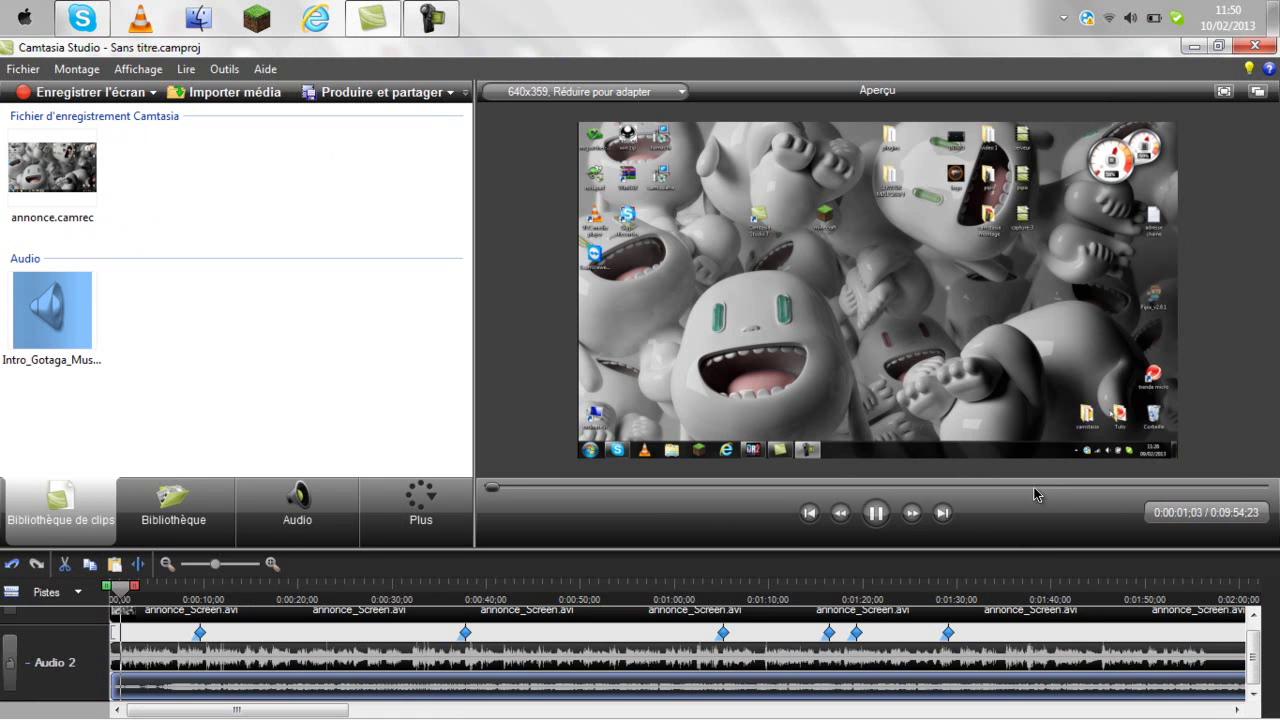
{"action": "left_click", "coordinate": [876, 518]}
Raise the volume of the music clip on Audio 2 by several increments while playing the timeline to check the balance
{"action": "right_click", "coordinate": [251, 686]}
{"action": "left_click", "coordinate": [276, 678]}
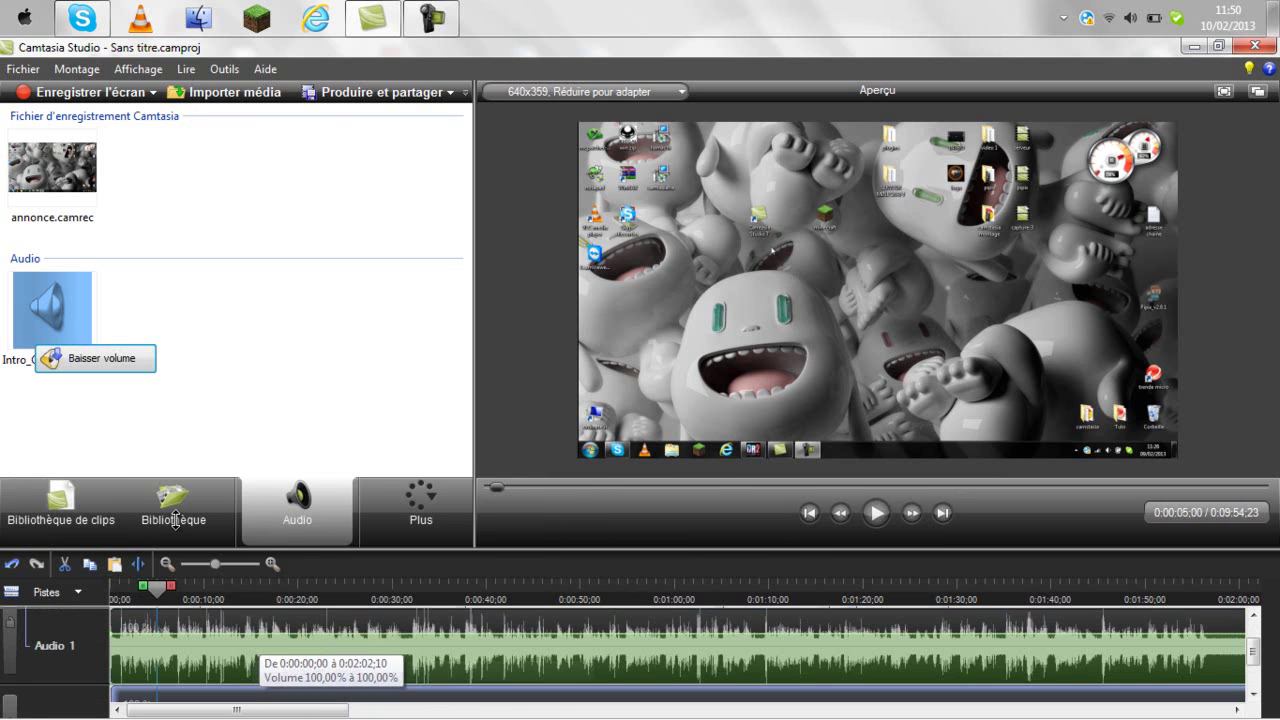
{"action": "left_click", "coordinate": [217, 362]}
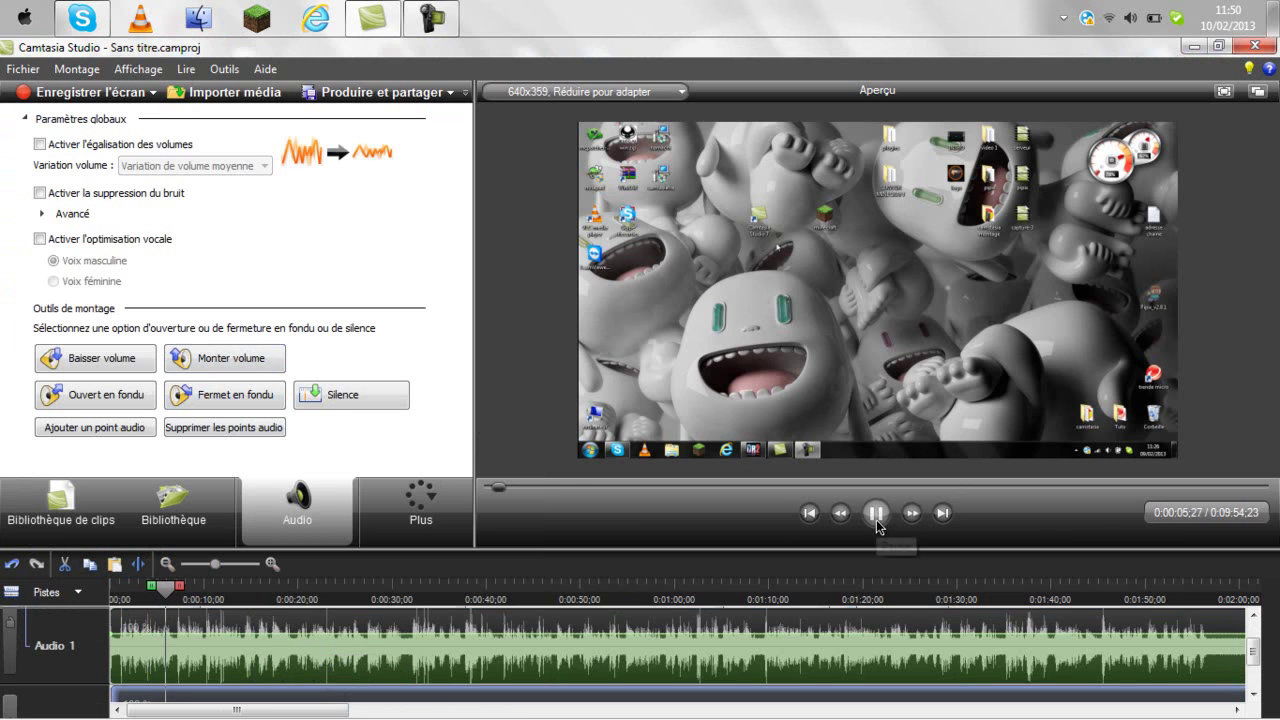
{"action": "left_click", "coordinate": [190, 357]}
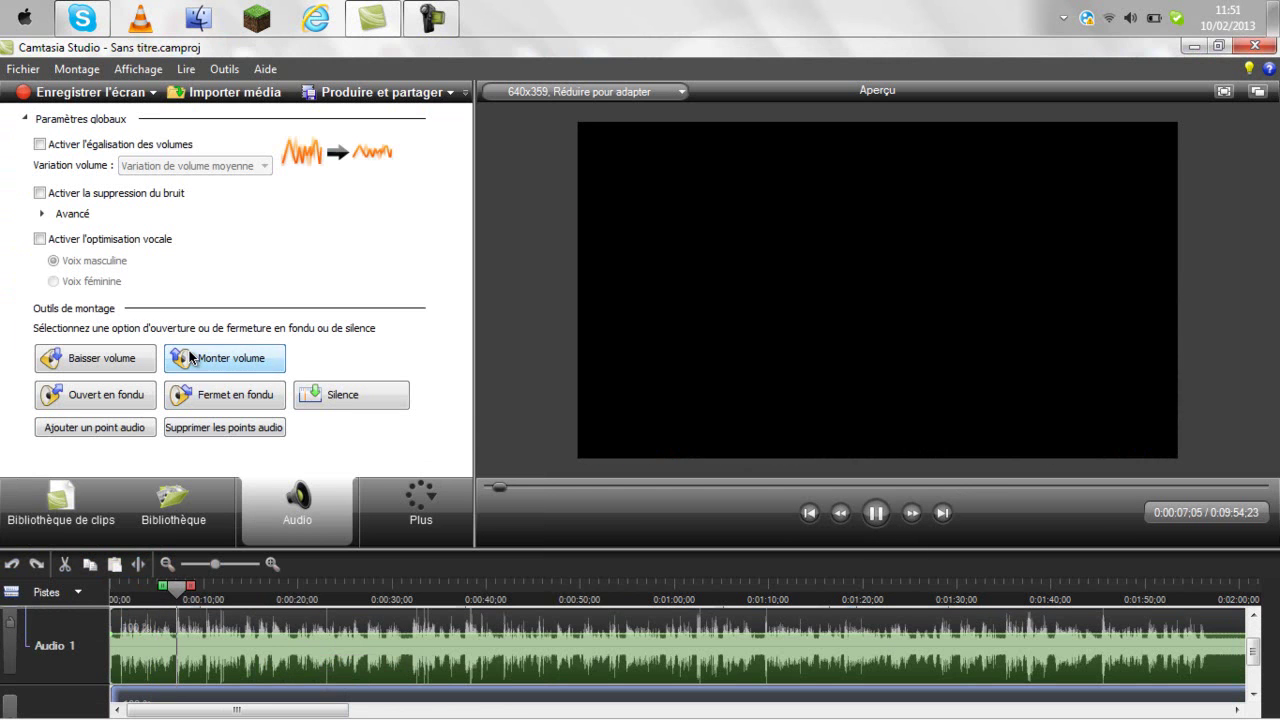
{"action": "left_click", "coordinate": [190, 358]}
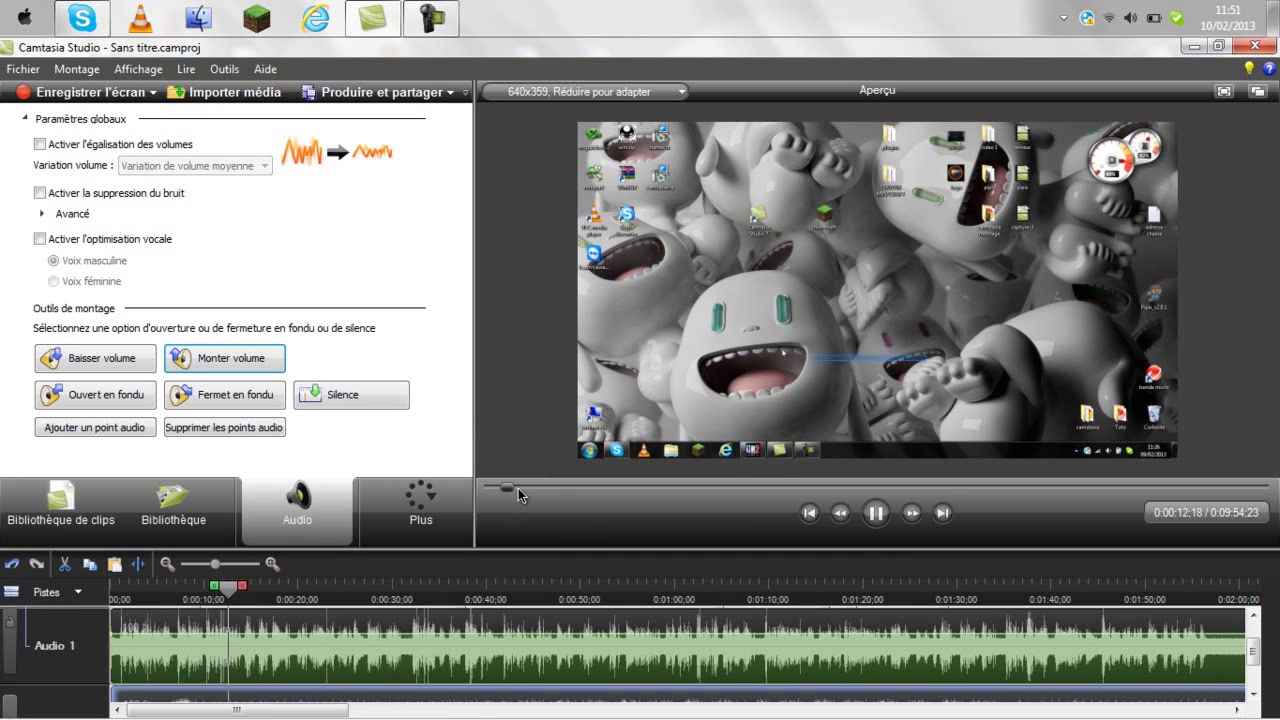
{"action": "left_click", "coordinate": [875, 512]}
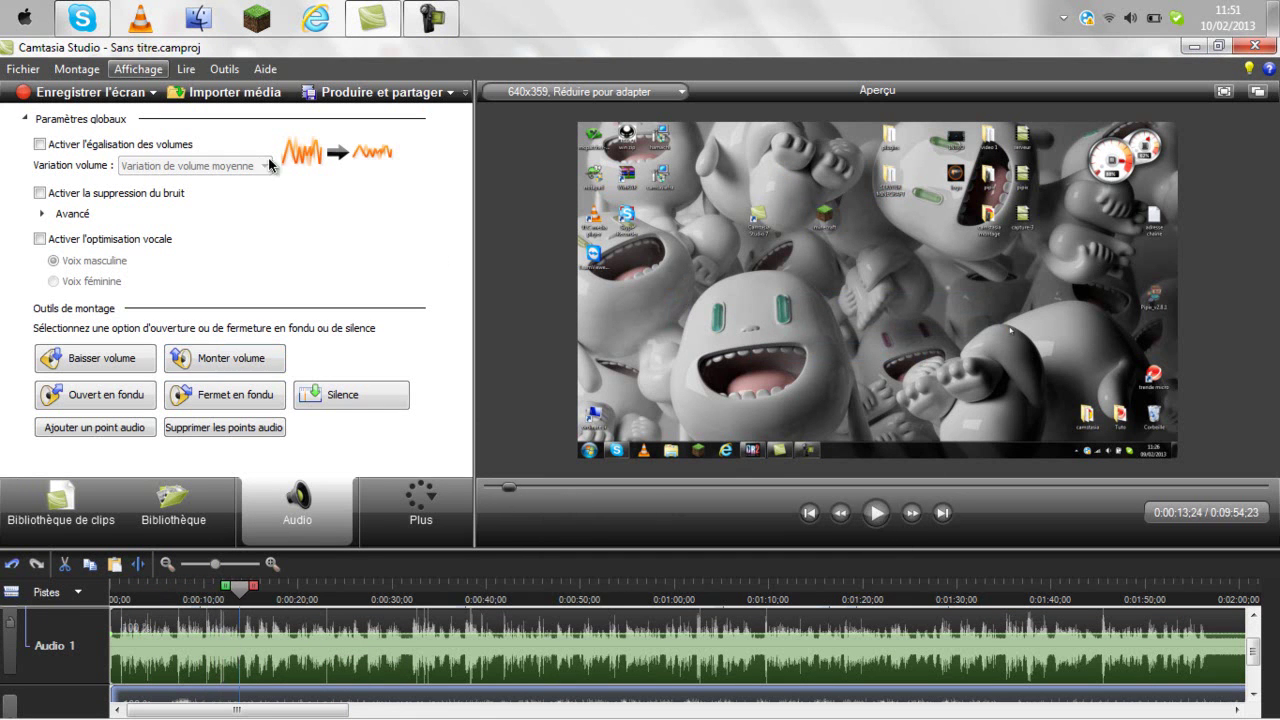
Look at the desktop folder in the media import dialog, cancel it, and preview the INTRO video in the library
{"action": "left_click", "coordinate": [240, 93]}
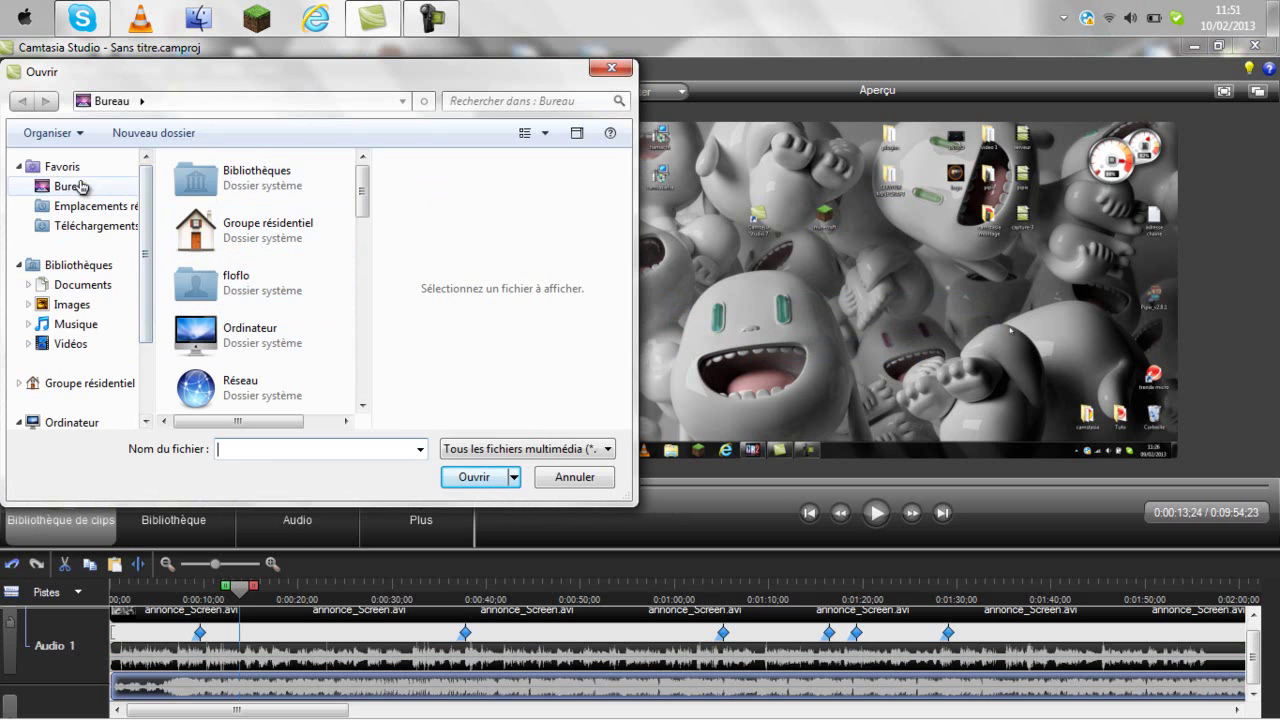
{"action": "left_click", "coordinate": [610, 68]}
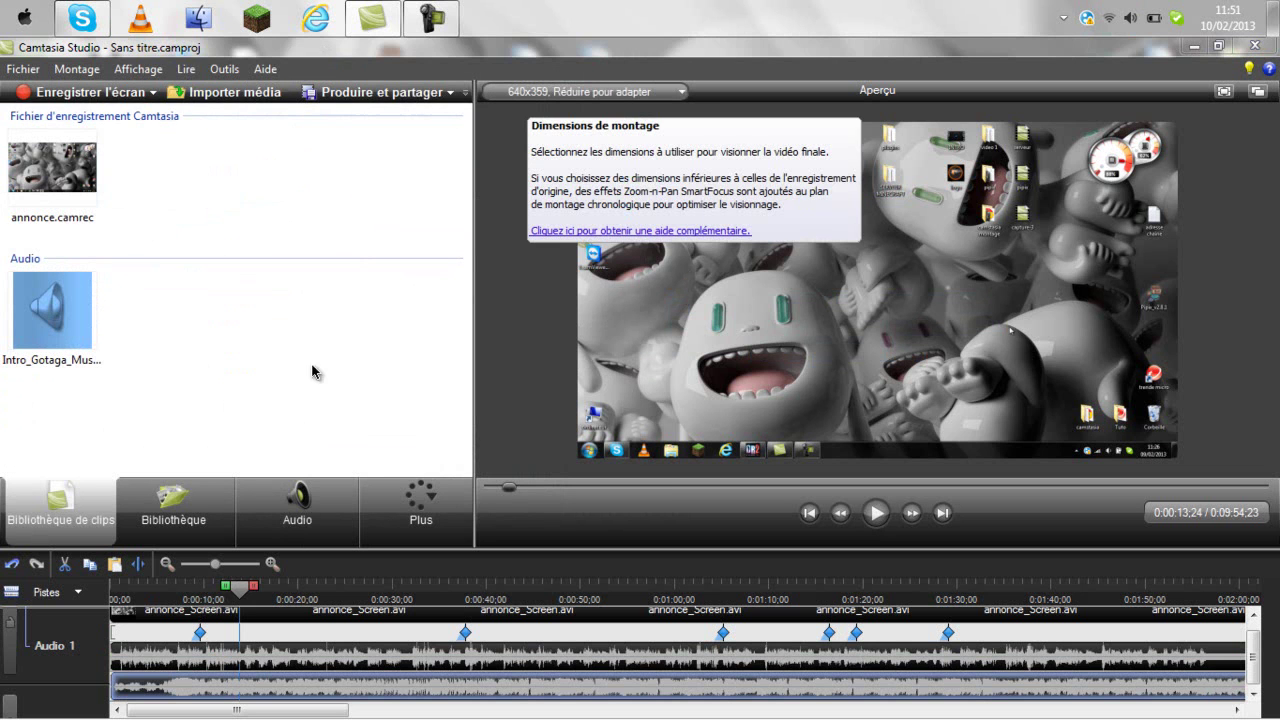
{"action": "left_click", "coordinate": [140, 500]}
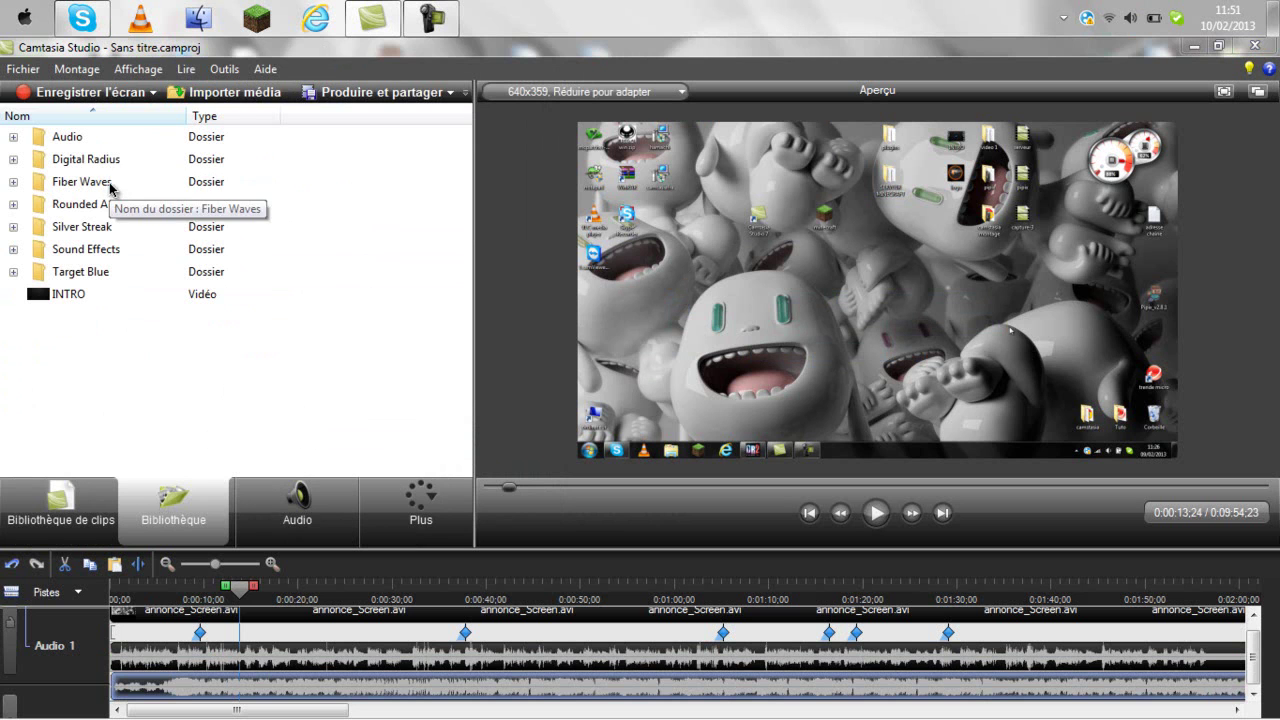
{"action": "left_click", "coordinate": [44, 297]}
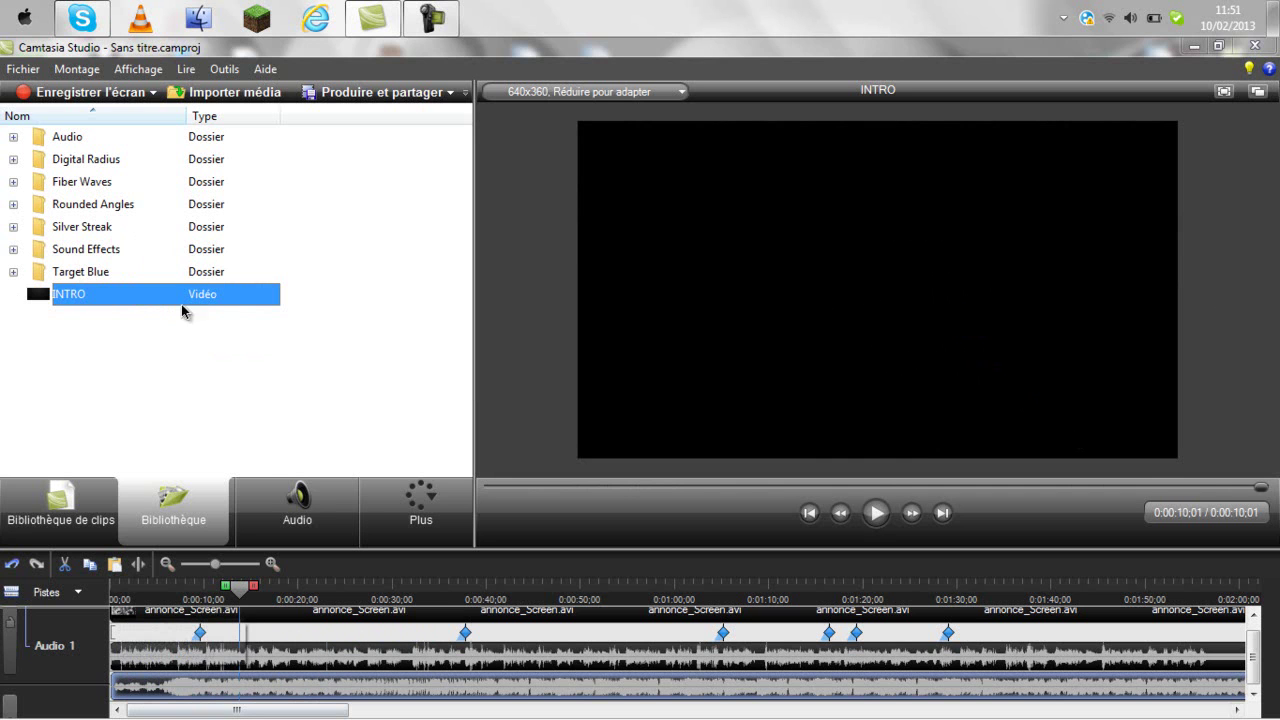
Insert the INTRO video at the start of the timeline and move the Audio 2 music to begin where it ends, at about 10 seconds
{"action": "left_click_drag", "start_coordinate": [122, 298], "coordinate": [86, 292]}
{"action": "left_click", "coordinate": [96, 298]}
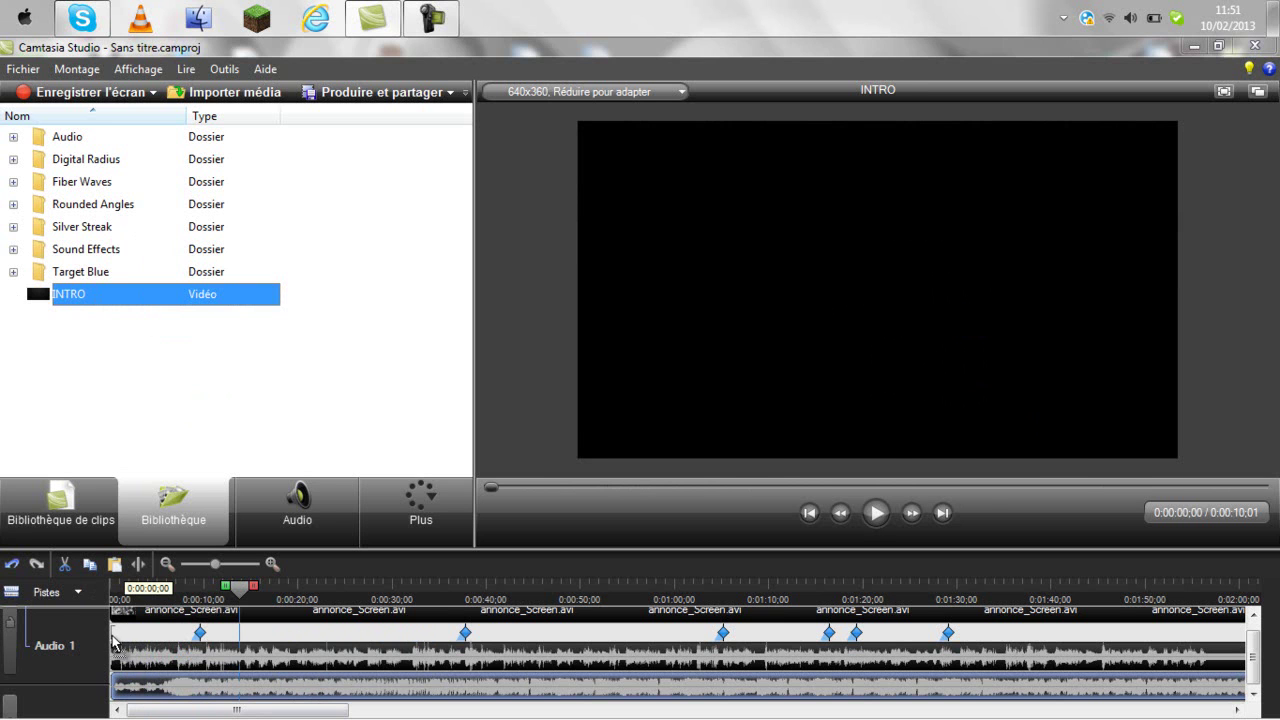
{"action": "left_click_drag", "start_coordinate": [113, 641], "coordinate": [118, 641]}
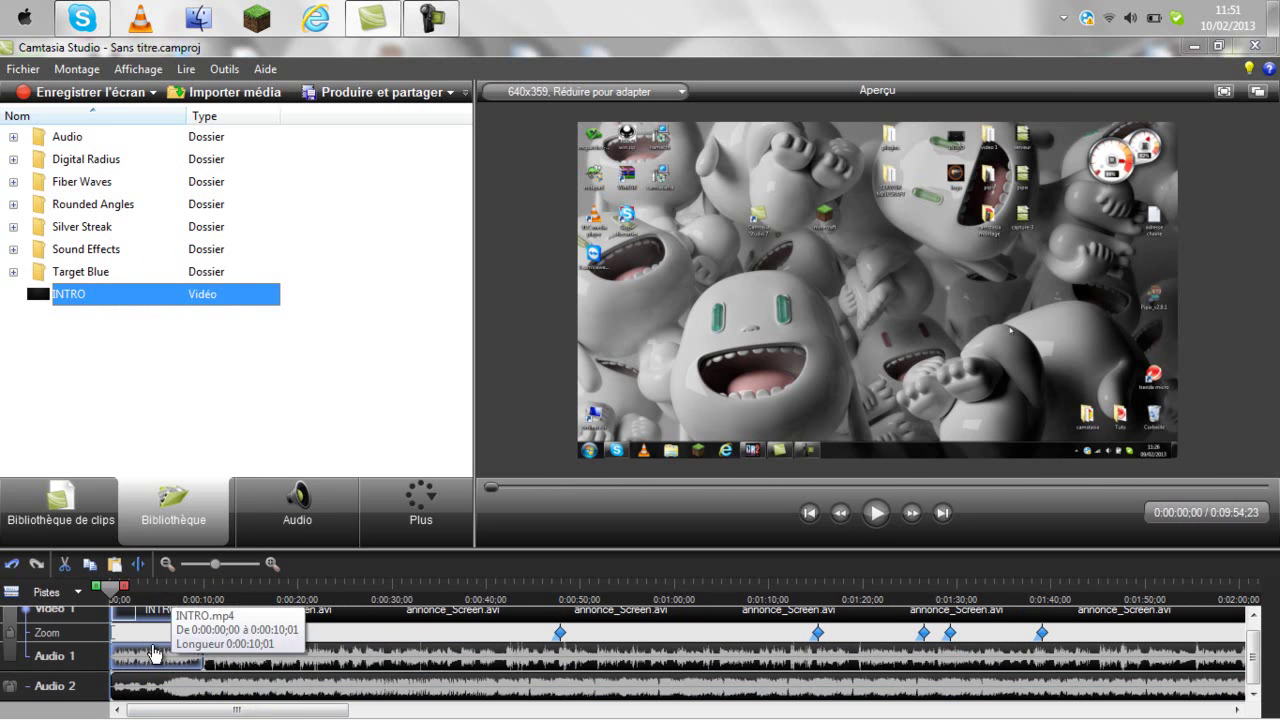
{"action": "left_click_drag", "start_coordinate": [126, 690], "coordinate": [204, 690]}
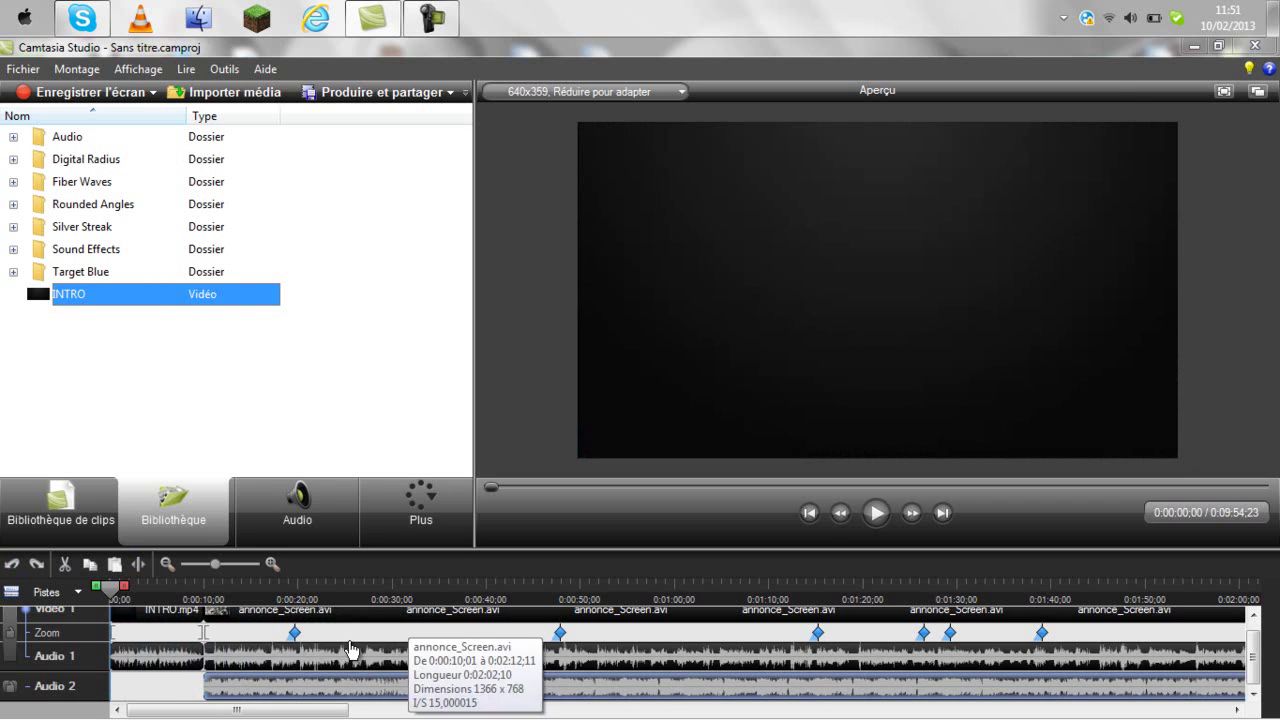
Play the timeline from the start through the INTRO clip to check the transition into the screen recording and its music
{"action": "left_click", "coordinate": [874, 513]}
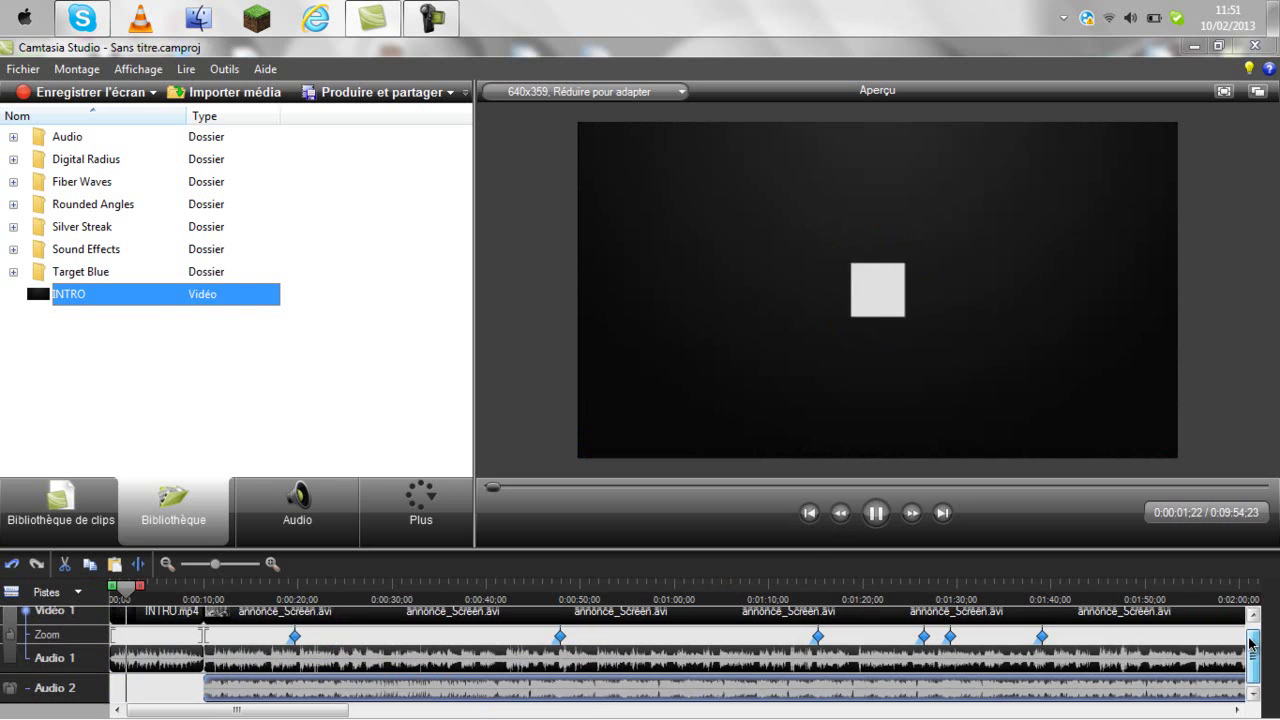
{"action": "scroll", "coordinate": [1254, 650], "scroll_direction": "up", "scroll_amount": 1}
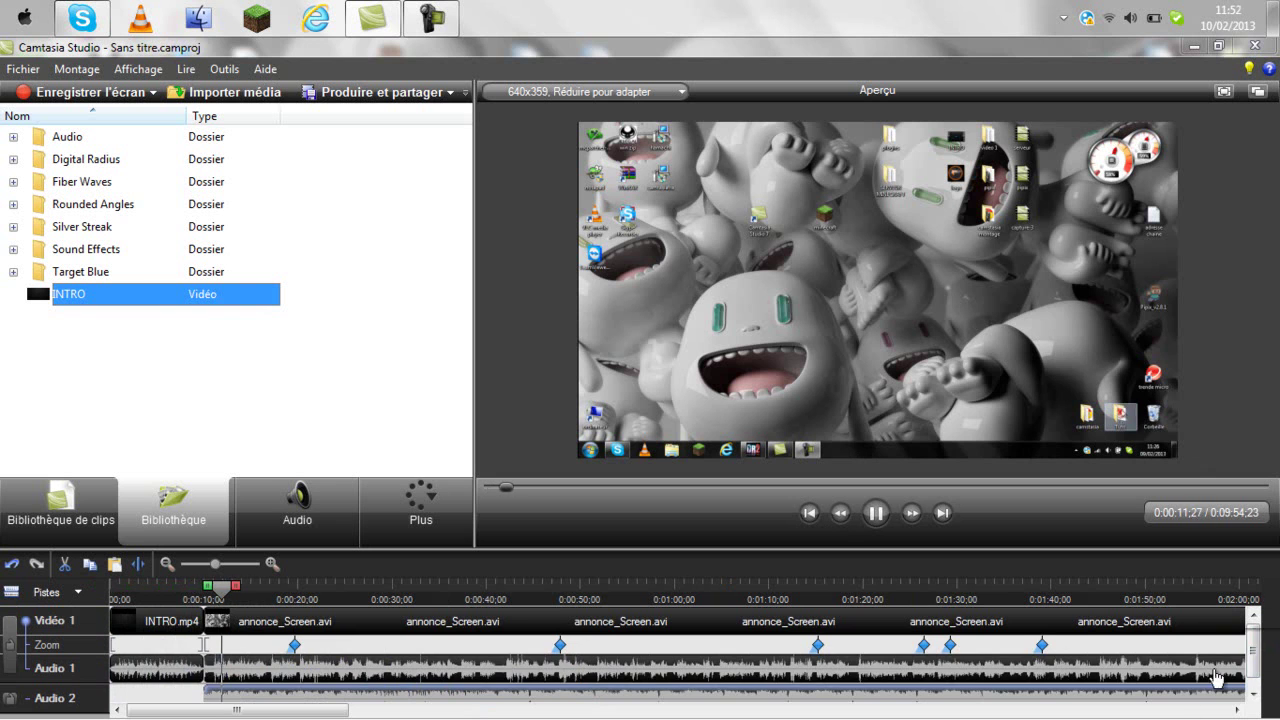
{"action": "left_click", "coordinate": [872, 513]}
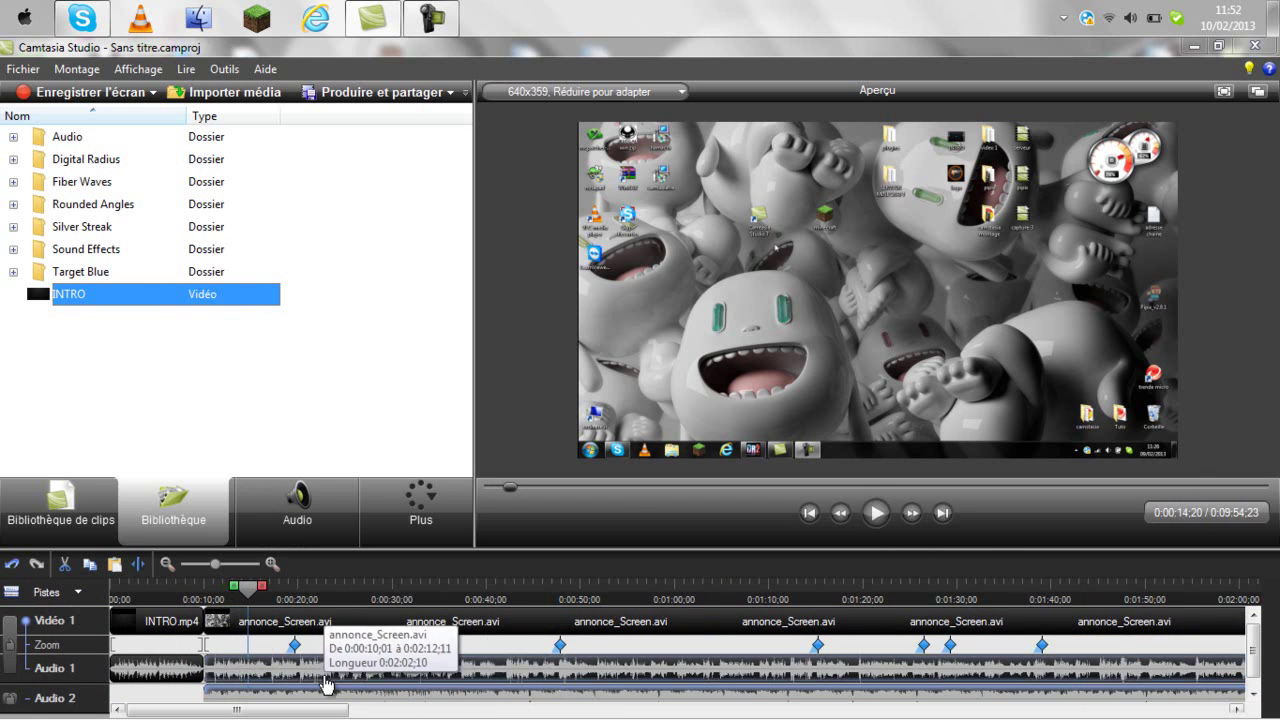
{"action": "scroll", "coordinate": [1254, 670], "scroll_direction": "down", "scroll_amount": 1}
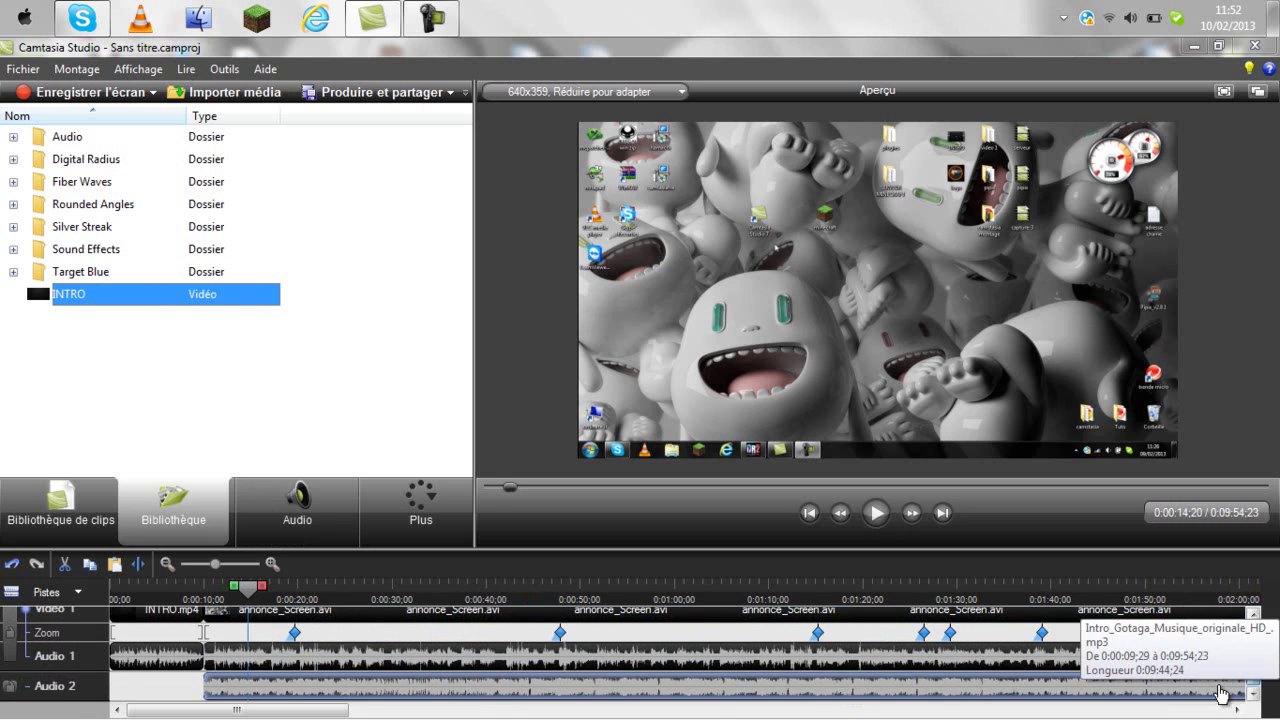
{"action": "scroll", "coordinate": [1254, 645], "scroll_direction": "up", "scroll_amount": 1}
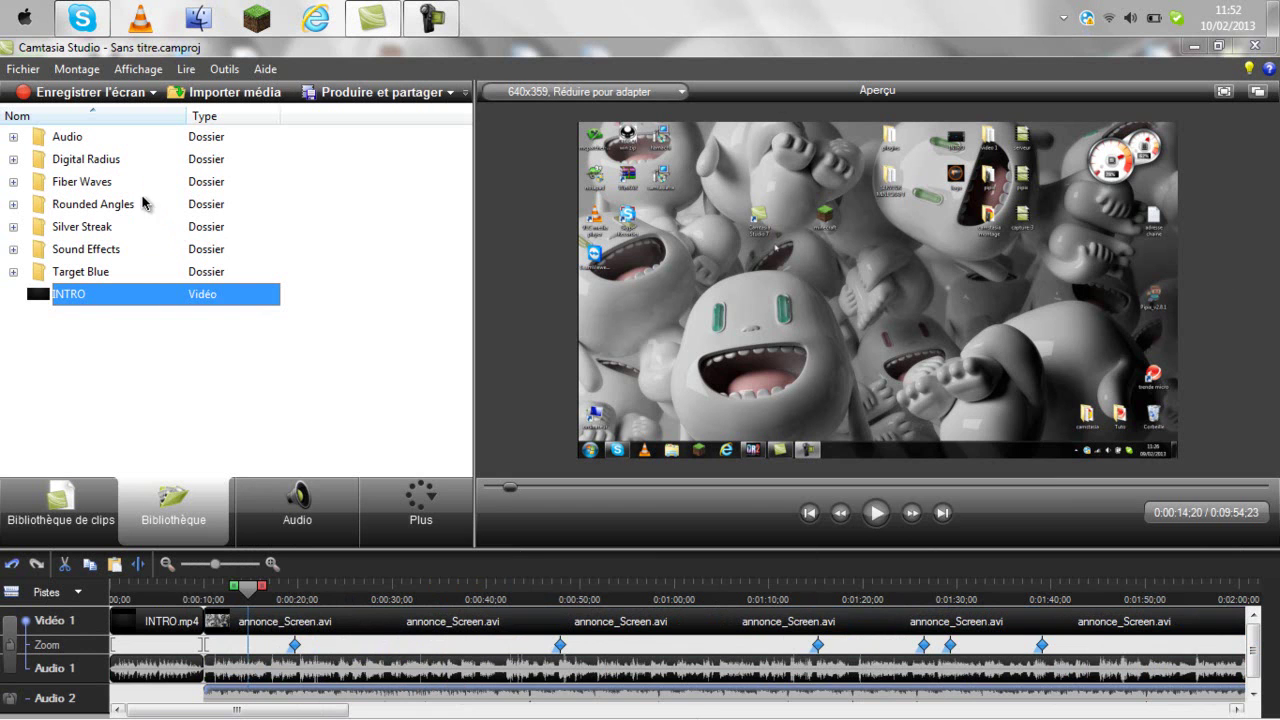
Replace the music on Audio 2 with Come And Play from the library, starting where the INTRO ends, and play a few seconds to check it
{"action": "left_click", "coordinate": [13, 139]}
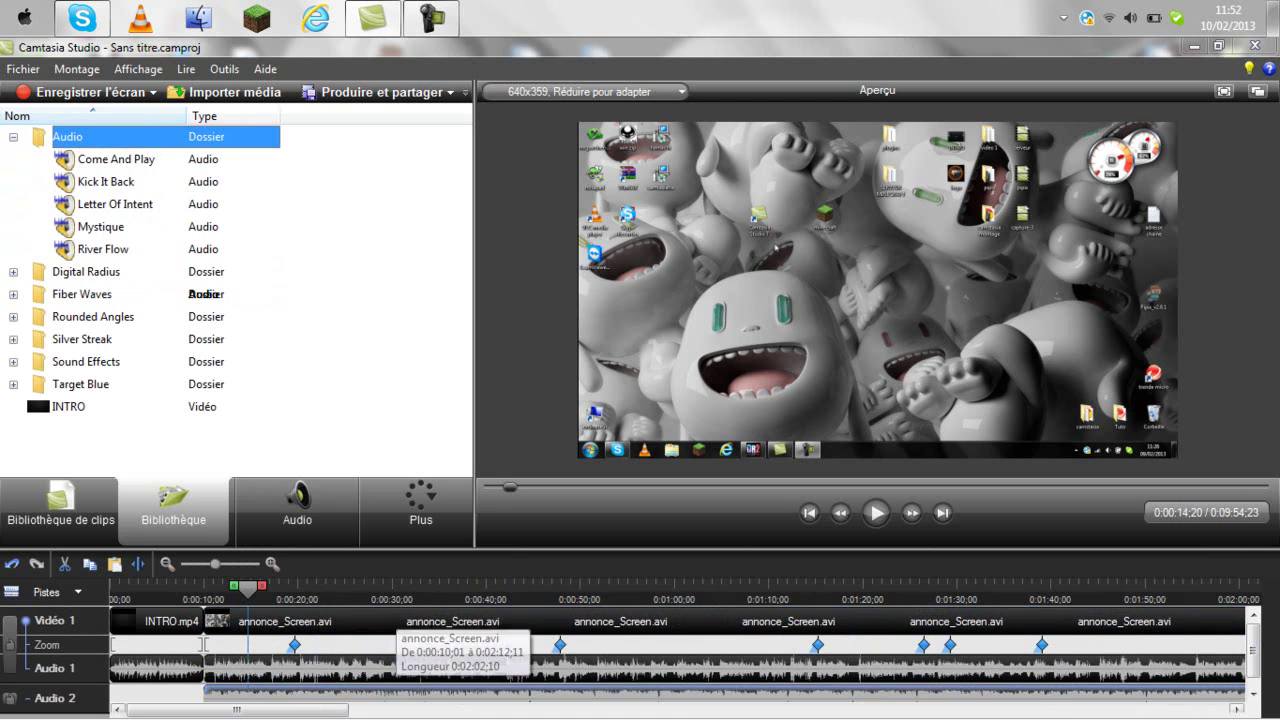
{"action": "right_click", "coordinate": [349, 700]}
{"action": "left_click", "coordinate": [380, 521]}
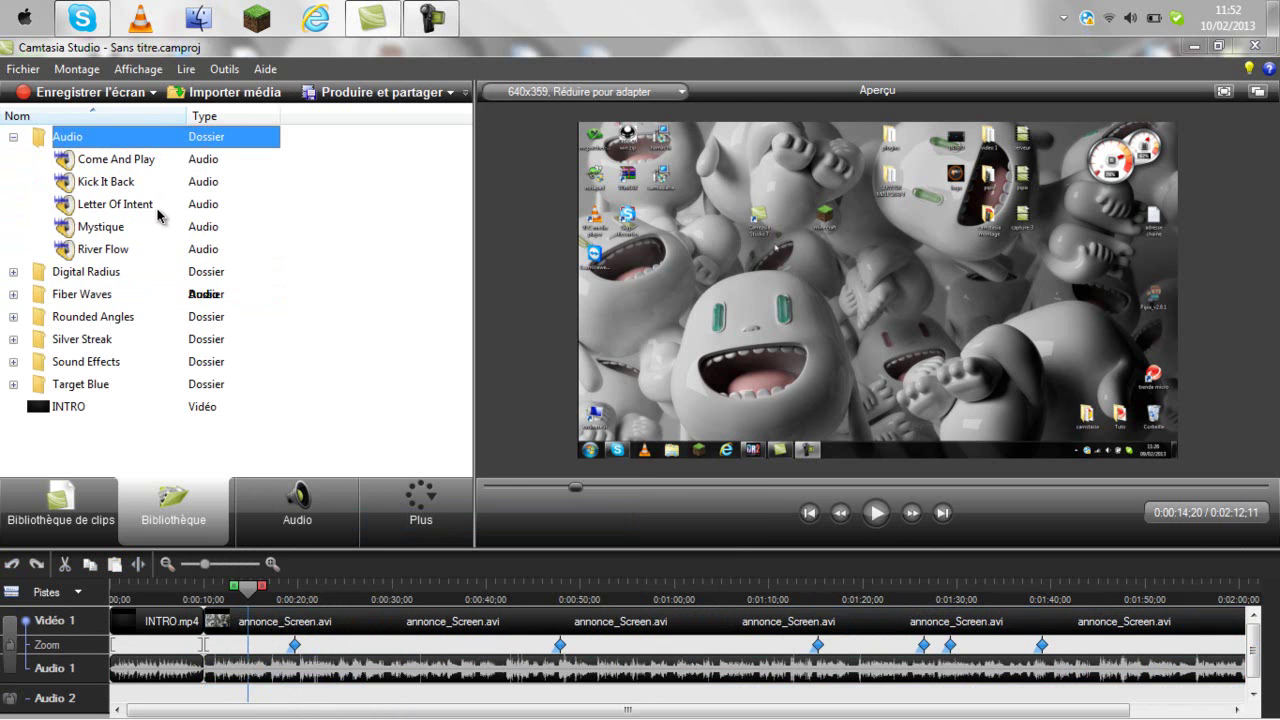
{"action": "left_click_drag", "start_coordinate": [85, 161], "coordinate": [210, 690]}
{"action": "left_click", "coordinate": [198, 699]}
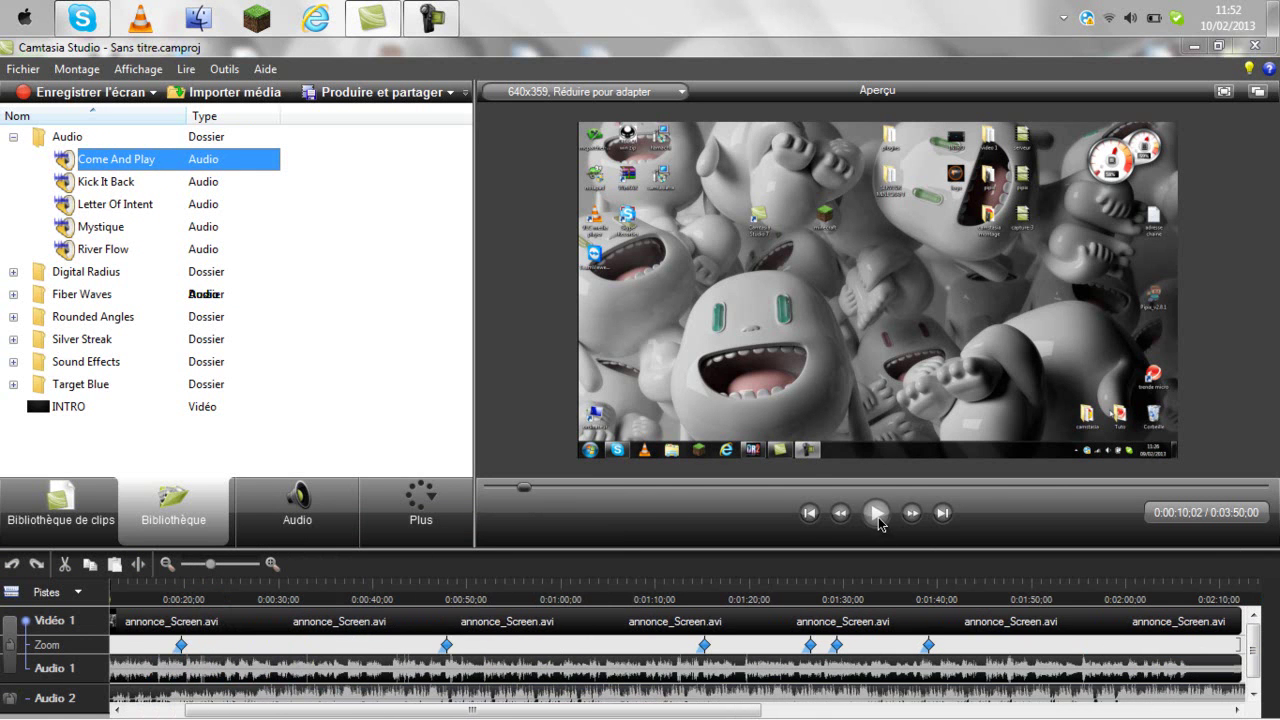
{"action": "key", "text": "space"}
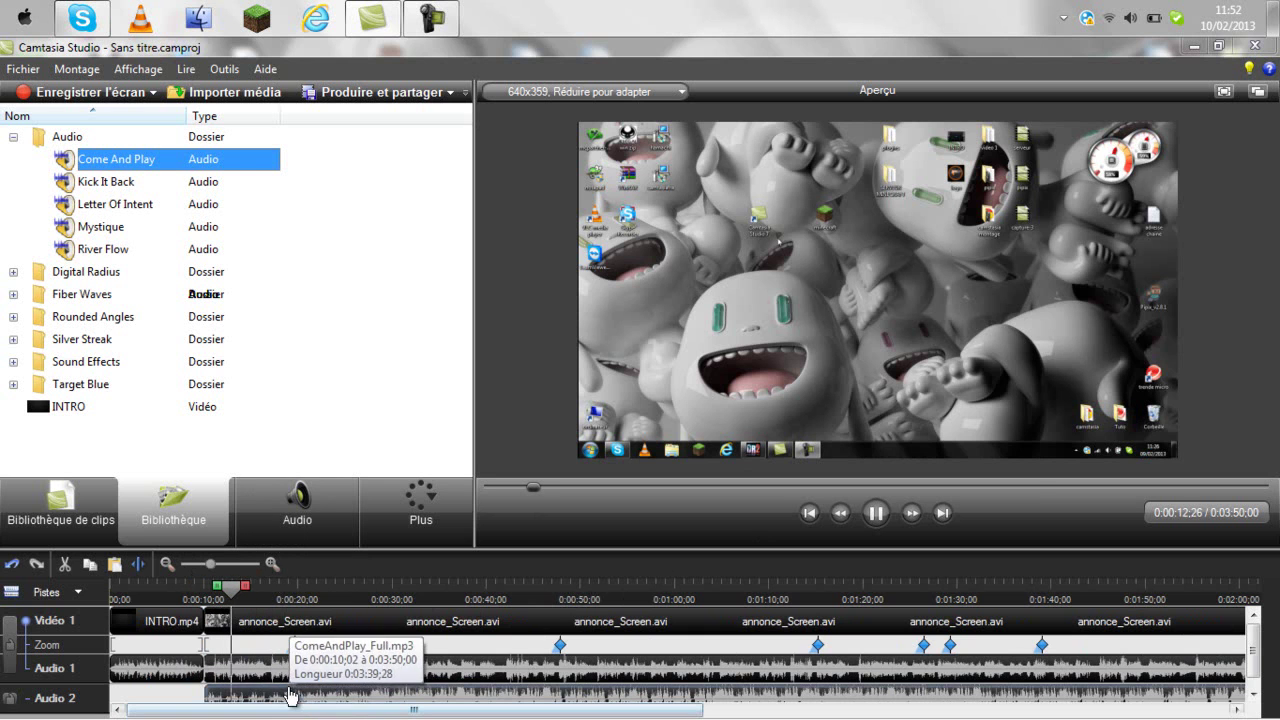
{"action": "left_click", "coordinate": [875, 513]}
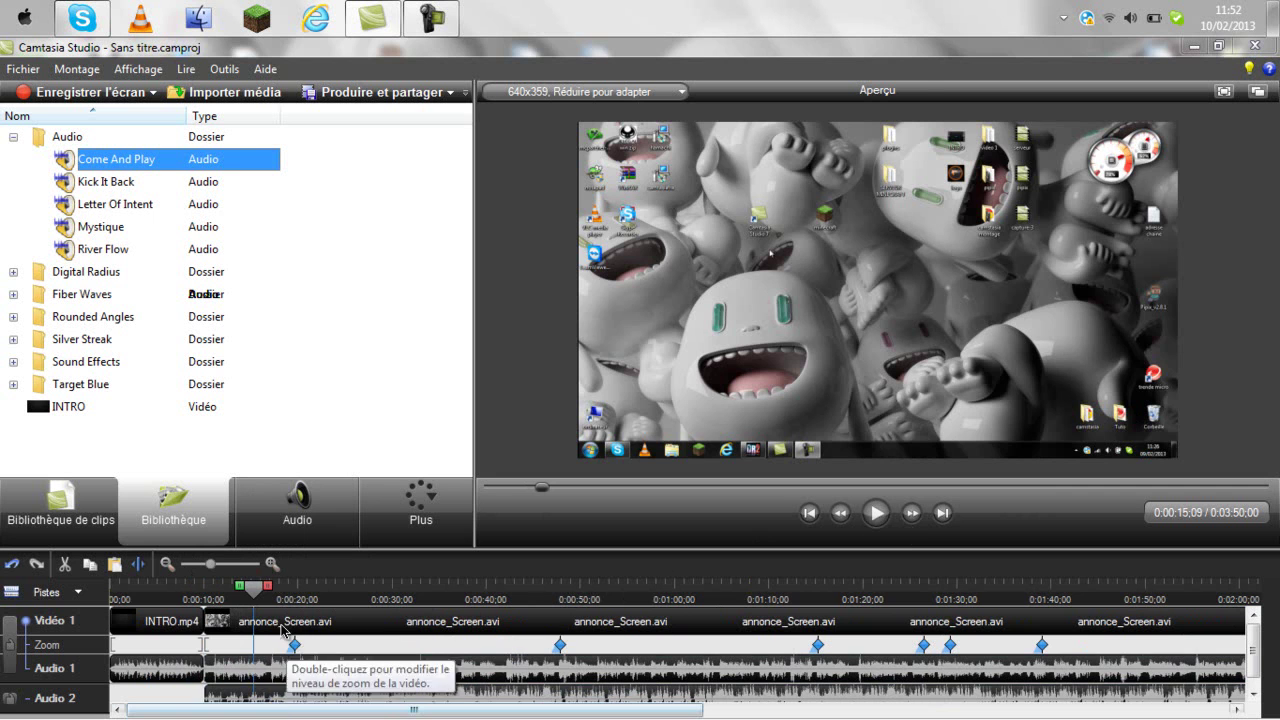
Preview the library's music tracks Come And Play, Kick It Back, Letter Of Intent, Mystique and River Flow
{"action": "double_click", "coordinate": [70, 165]}
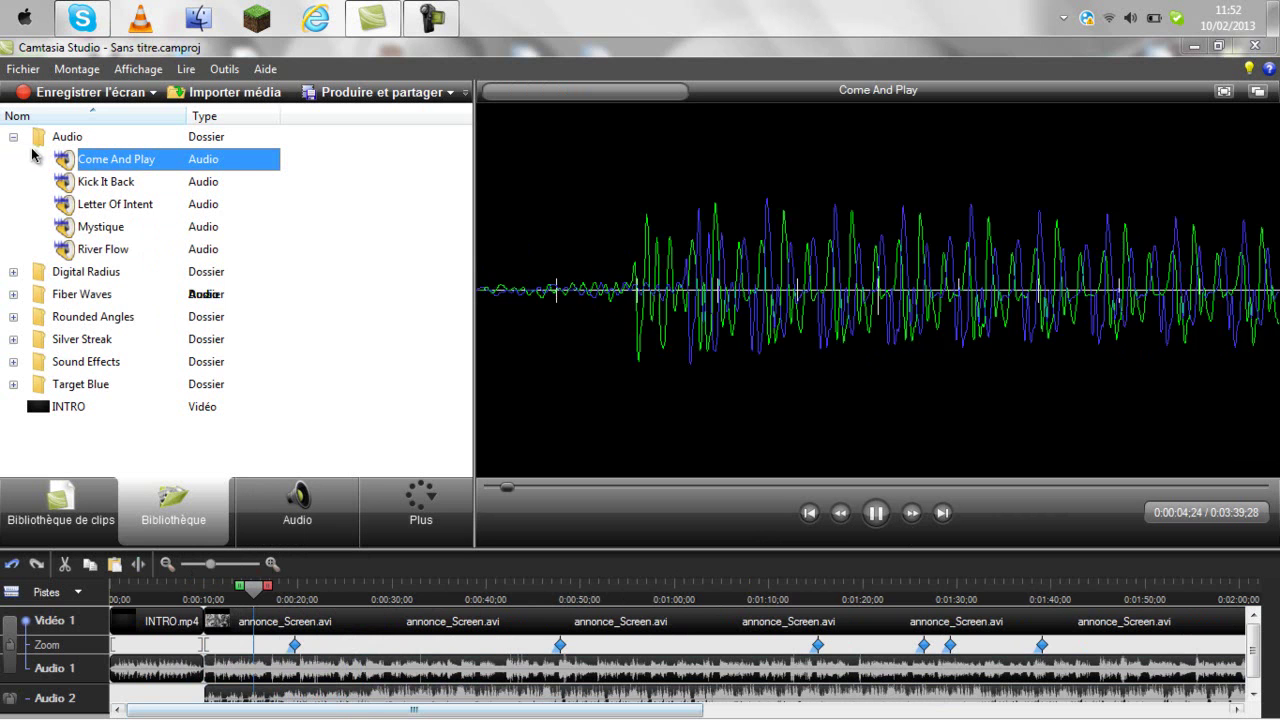
{"action": "left_click", "coordinate": [876, 513]}
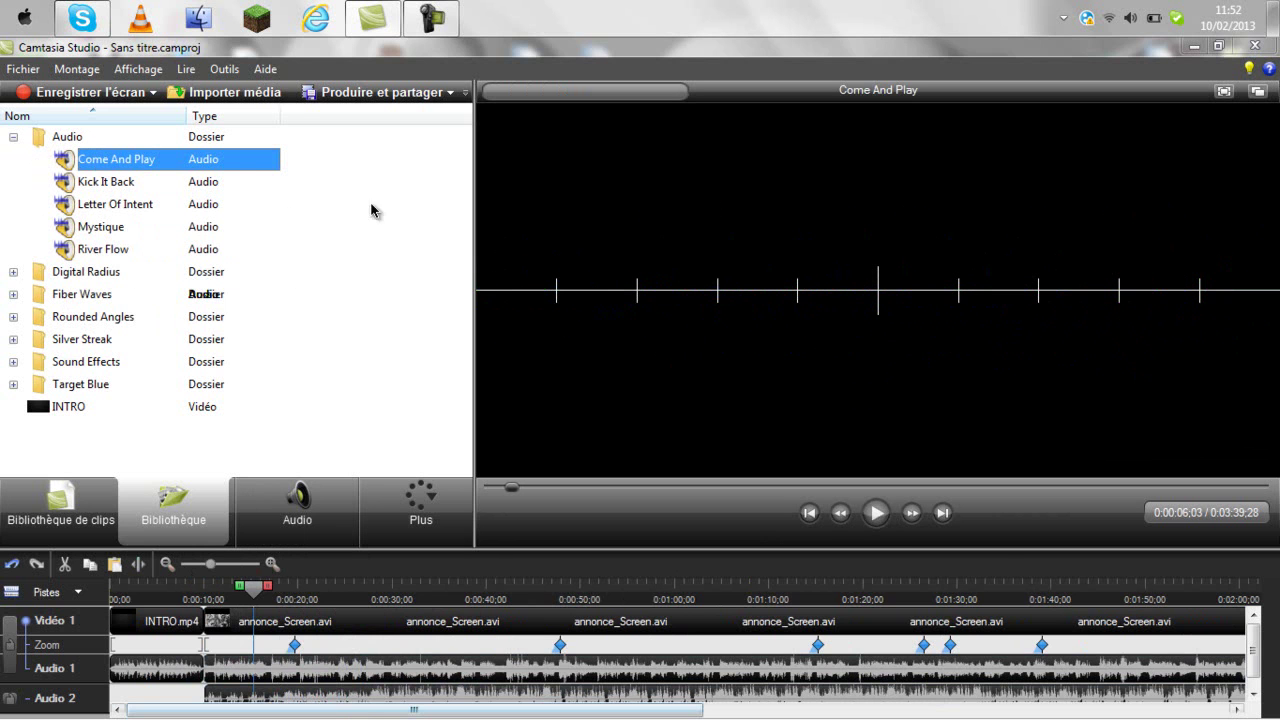
{"action": "left_click", "coordinate": [87, 184]}
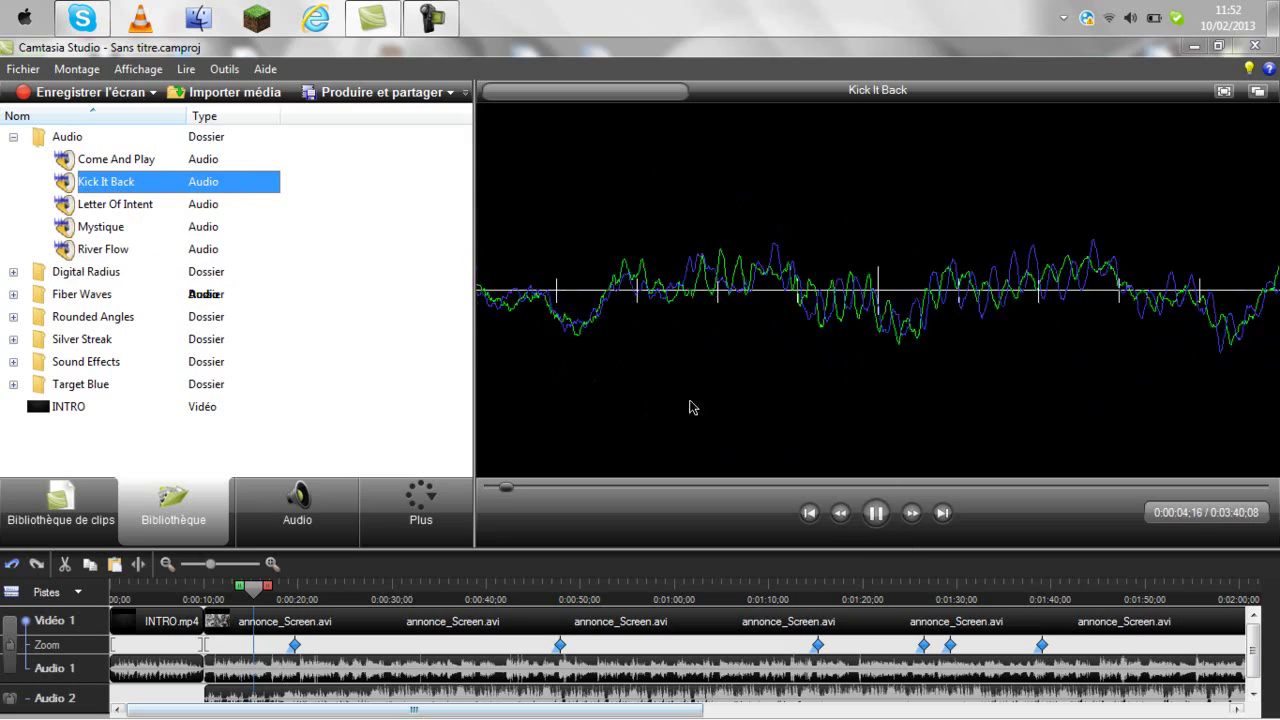
{"action": "left_click", "coordinate": [90, 207]}
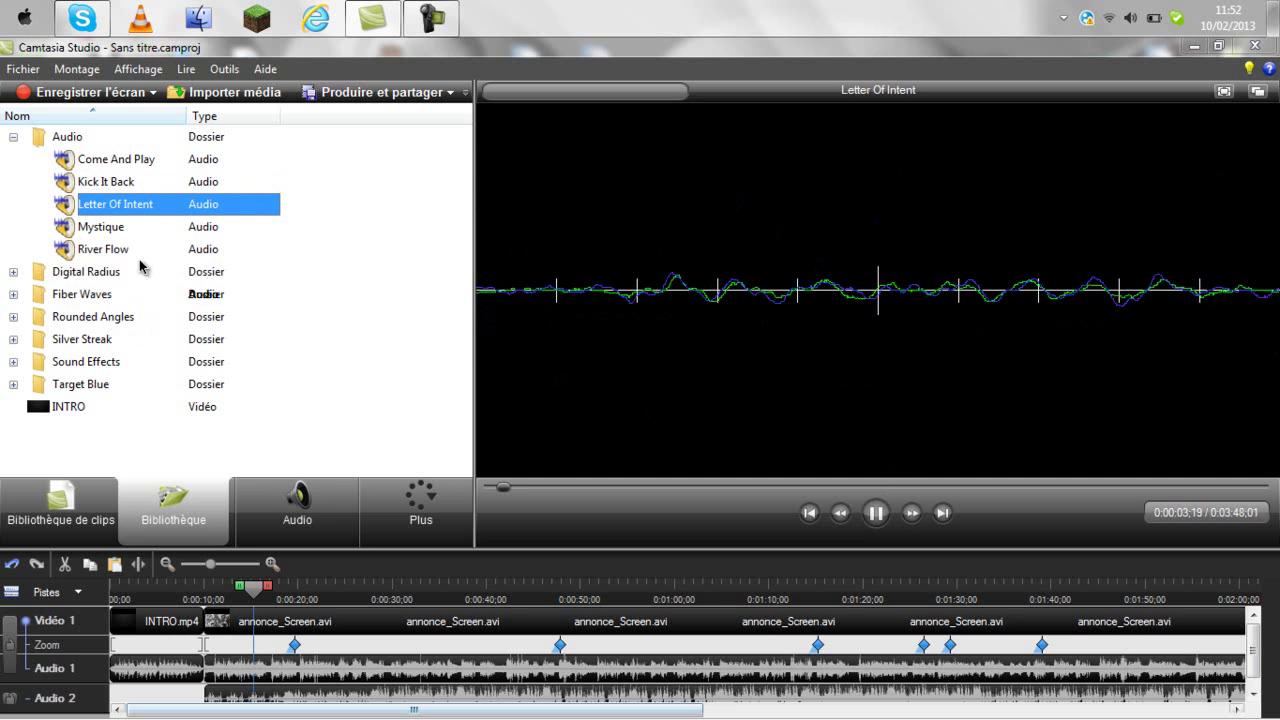
{"action": "left_click", "coordinate": [100, 232]}
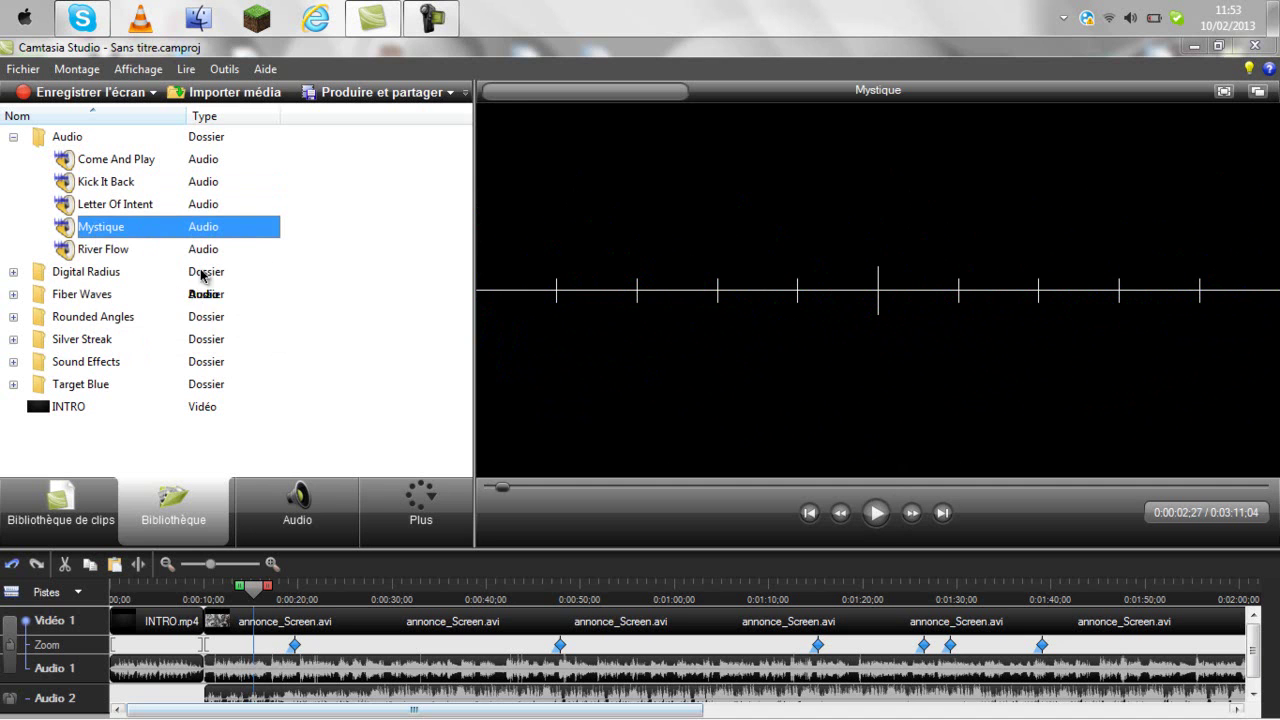
{"action": "left_click", "coordinate": [92, 257]}
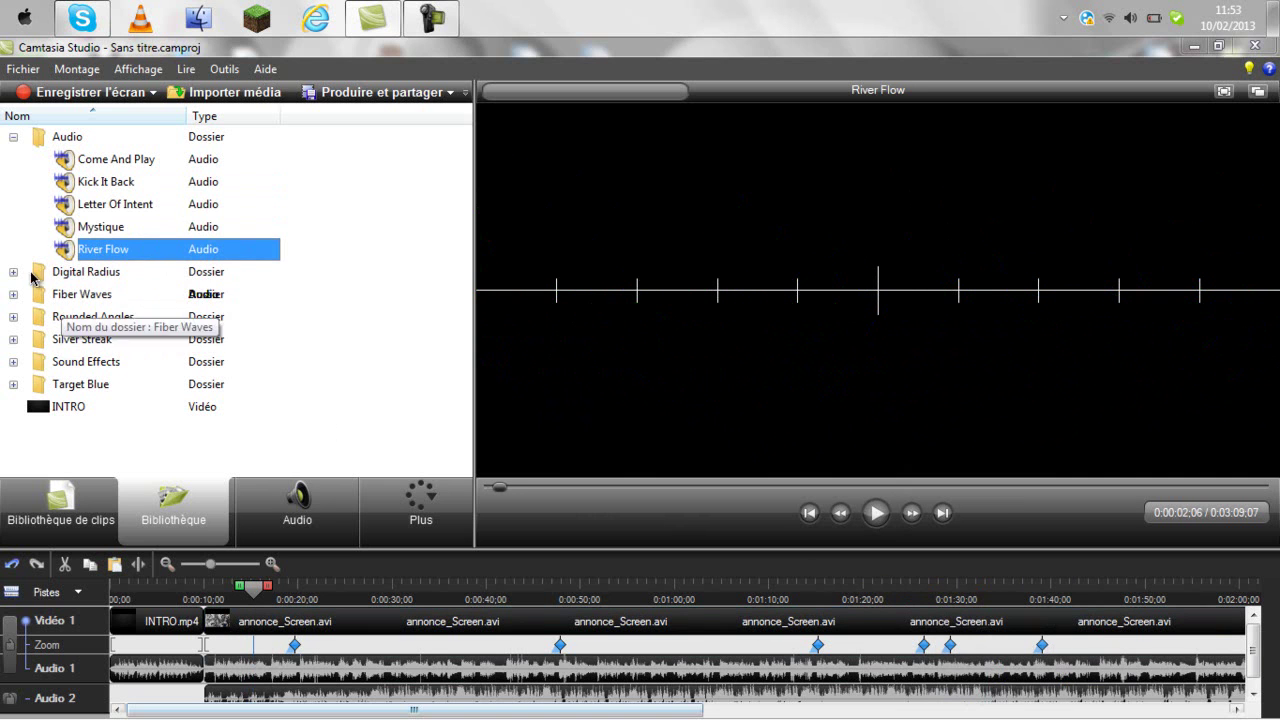
{"action": "left_click", "coordinate": [95, 162]}
{"action": "key", "text": "space"}
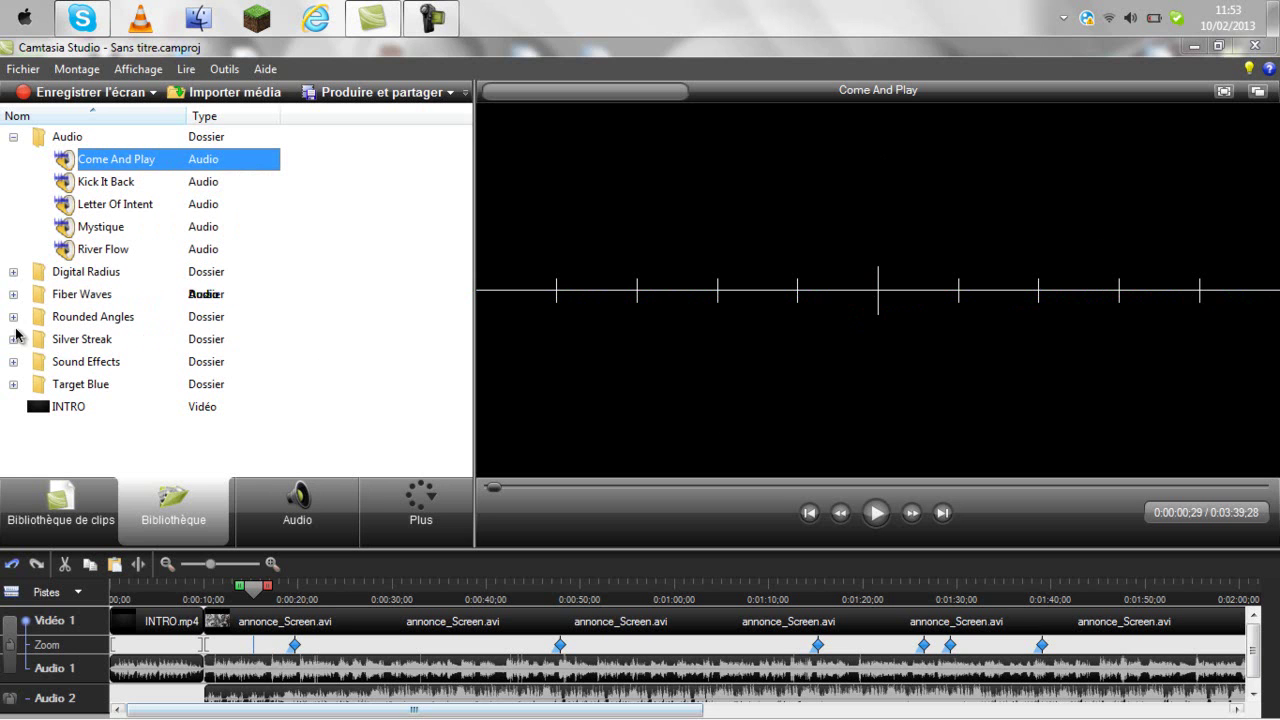
Expand the Digital Radius, Fiber Waves, Rounded Angles and Silver Streak library folders to examine their media, with the recorder window shown
{"action": "left_click", "coordinate": [13, 272]}
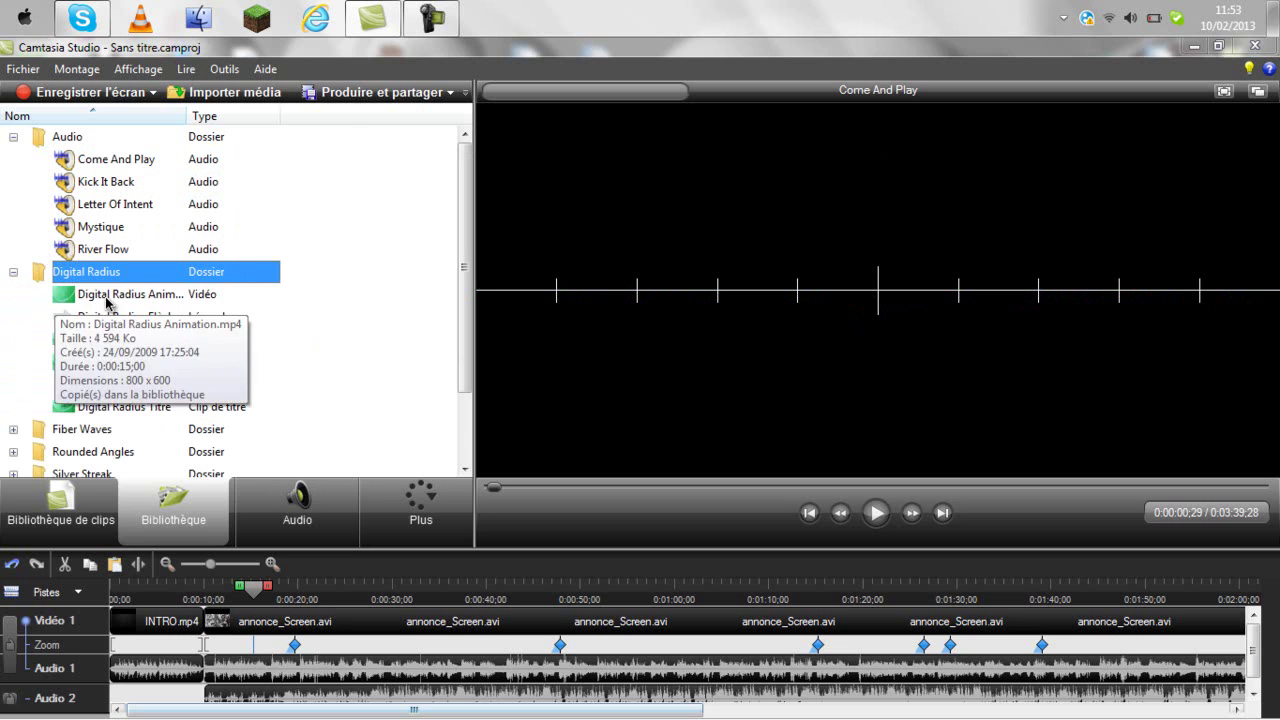
{"action": "left_click", "coordinate": [432, 18]}
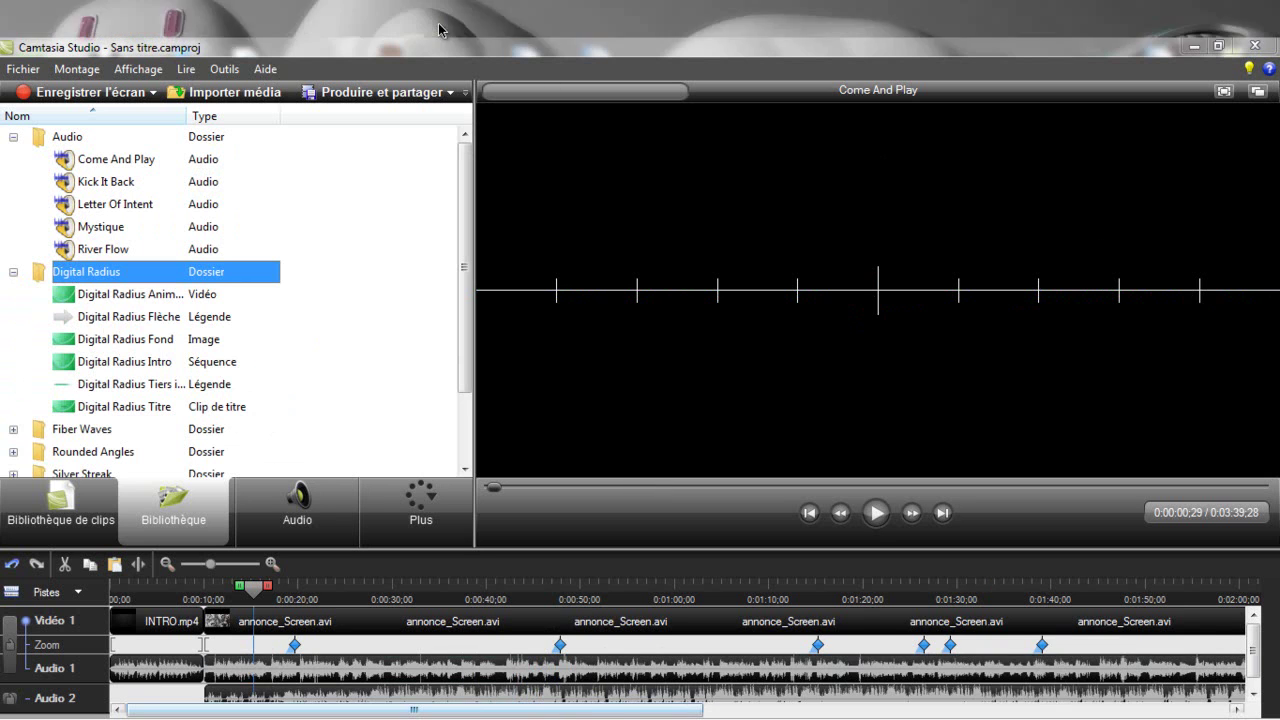
{"action": "left_click_drag", "start_coordinate": [928, 640], "coordinate": [1013, 621]}
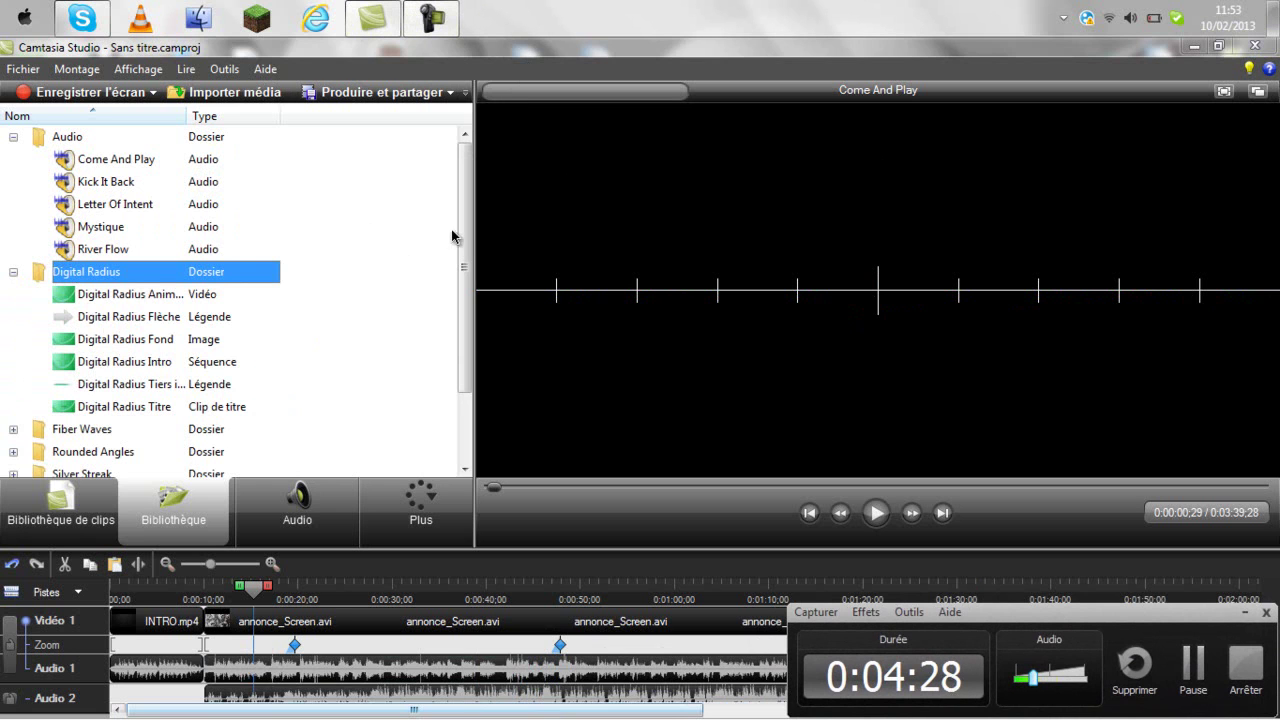
{"action": "scroll", "coordinate": [465, 240], "scroll_direction": "down", "scroll_amount": 1}
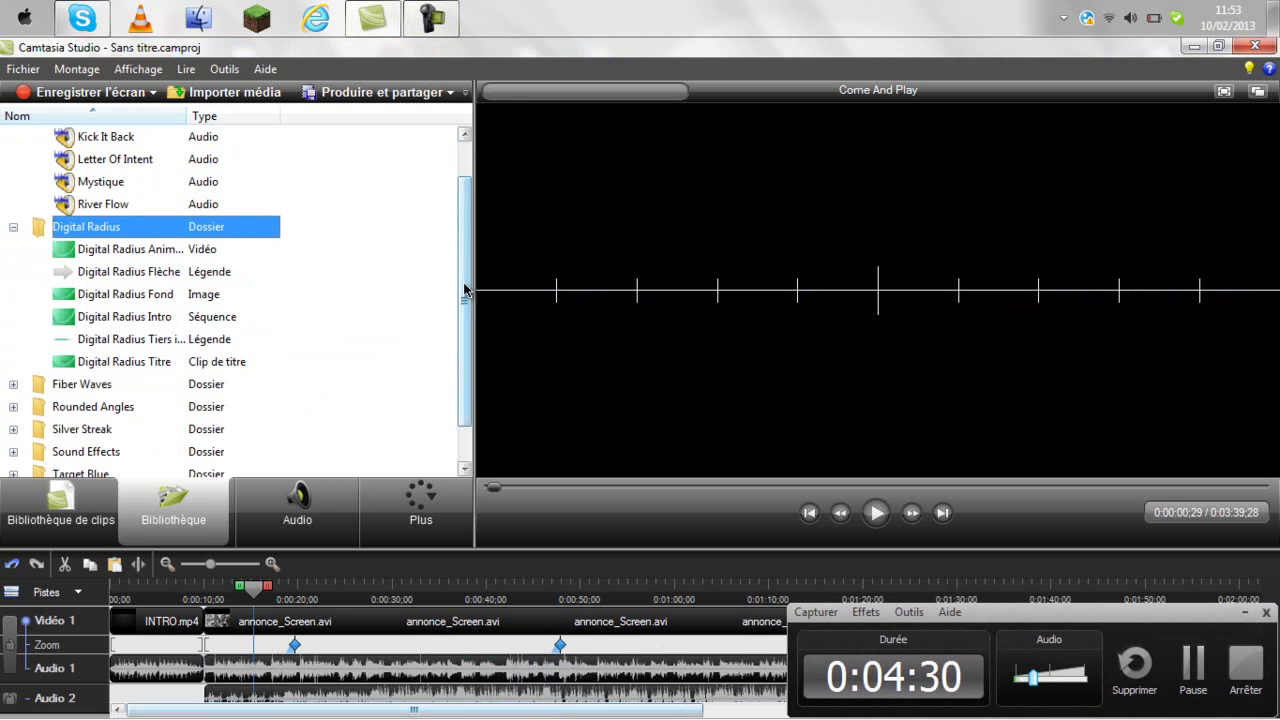
{"action": "scroll", "coordinate": [330, 310], "scroll_direction": "down", "scroll_amount": 1}
{"action": "left_click", "coordinate": [14, 338]}
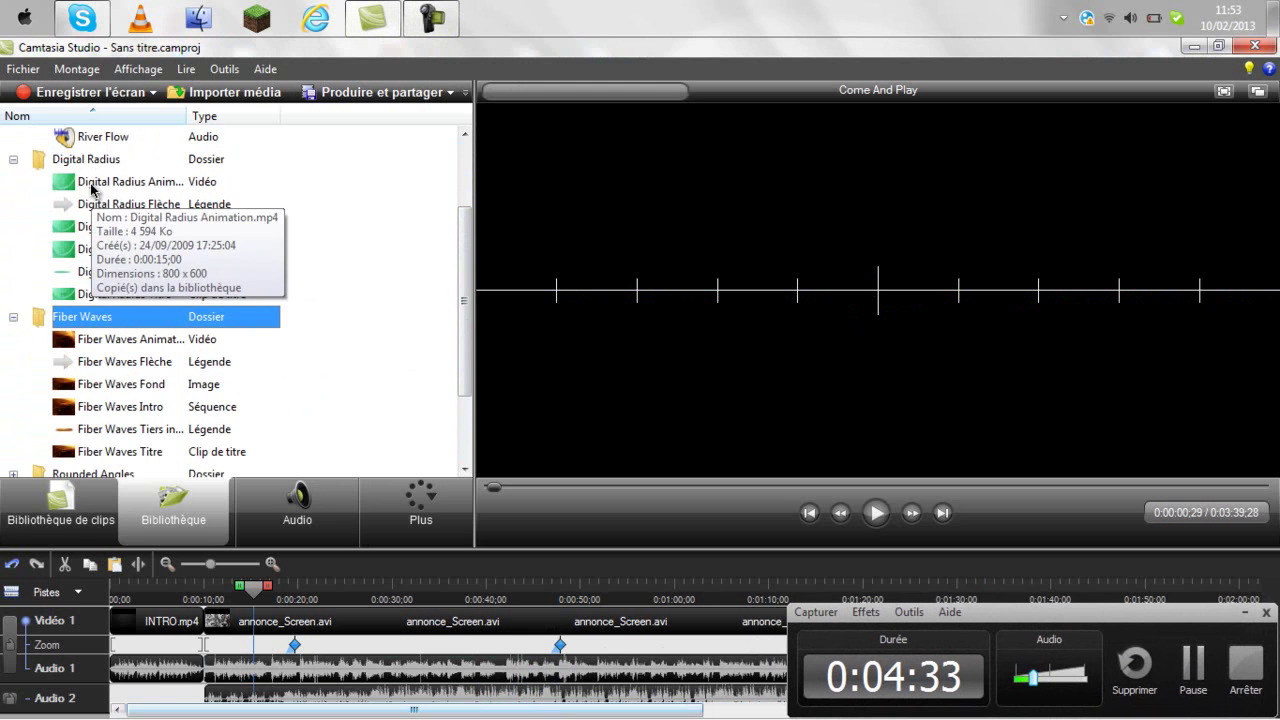
{"action": "scroll", "coordinate": [130, 355], "scroll_direction": "down", "scroll_amount": 1}
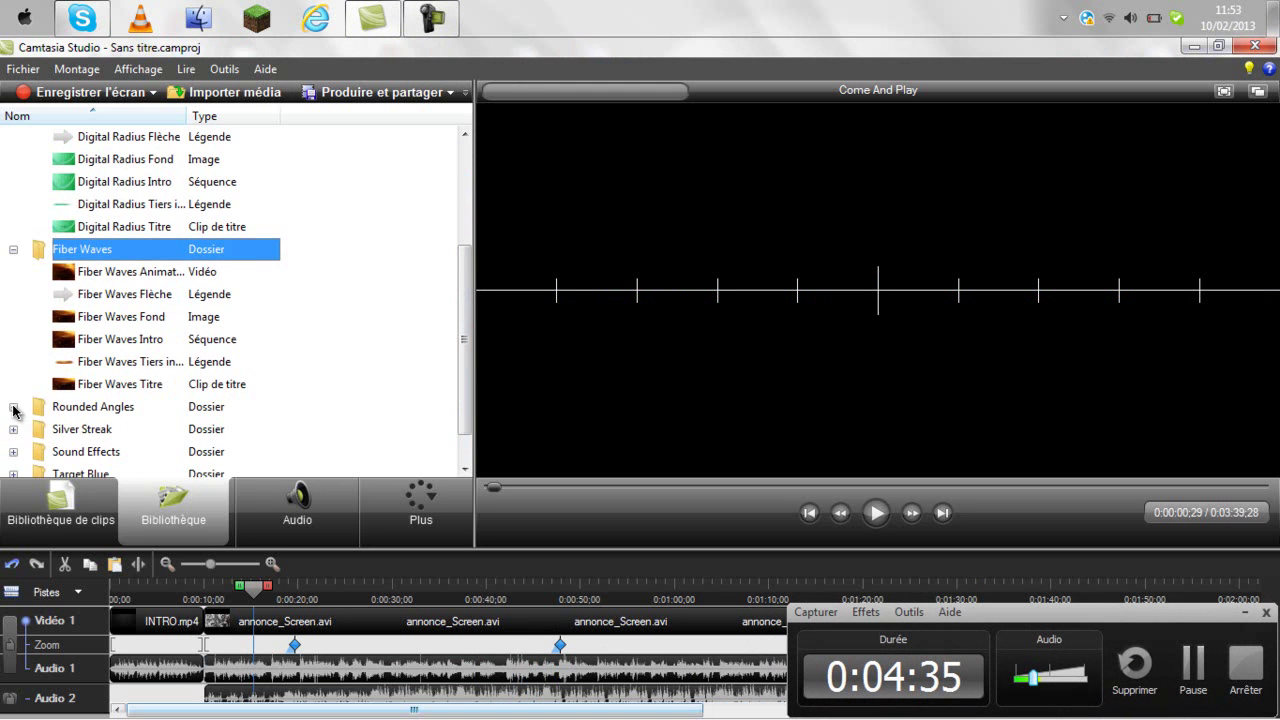
{"action": "left_click", "coordinate": [12, 409]}
{"action": "scroll", "coordinate": [171, 320], "scroll_direction": "down", "scroll_amount": 1}
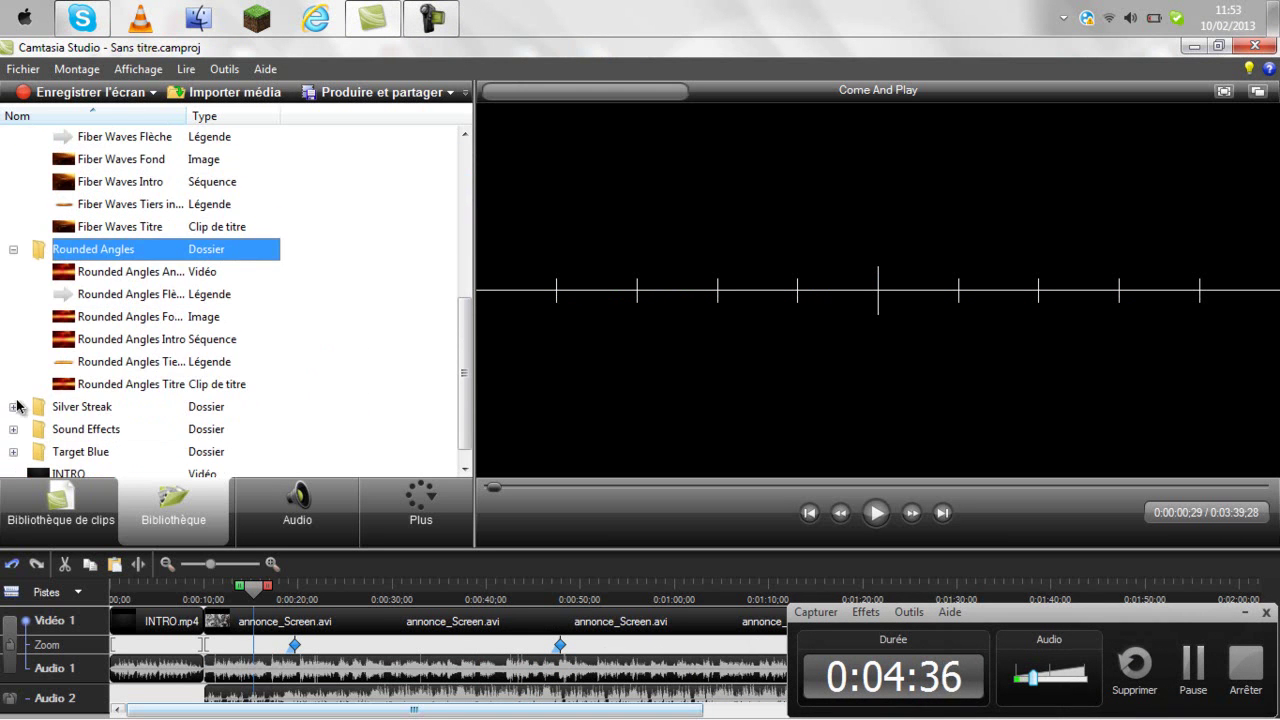
{"action": "left_click", "coordinate": [13, 406]}
{"action": "scroll", "coordinate": [171, 258], "scroll_direction": "up", "scroll_amount": 2}
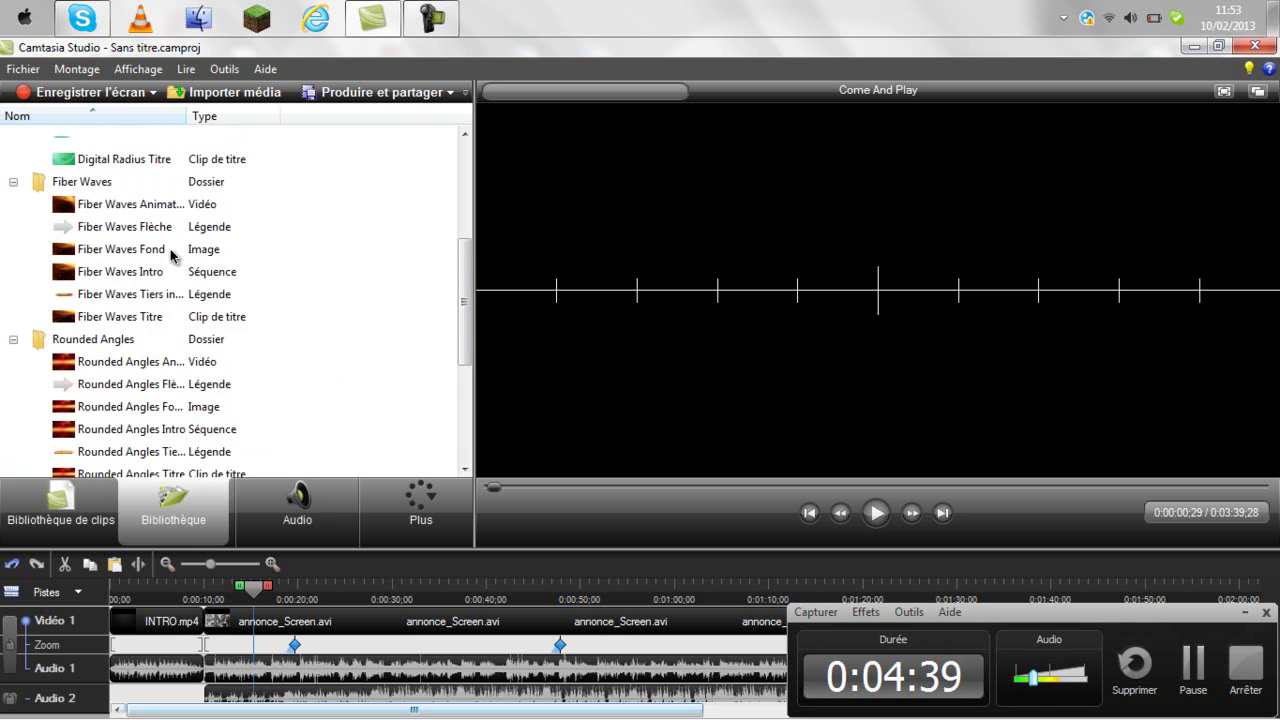
{"action": "scroll", "coordinate": [171, 258], "scroll_direction": "up", "scroll_amount": 1}
Preview the Rounded Angles Animation and Fiber Waves Animation videos from the library
{"action": "left_click", "coordinate": [96, 390]}
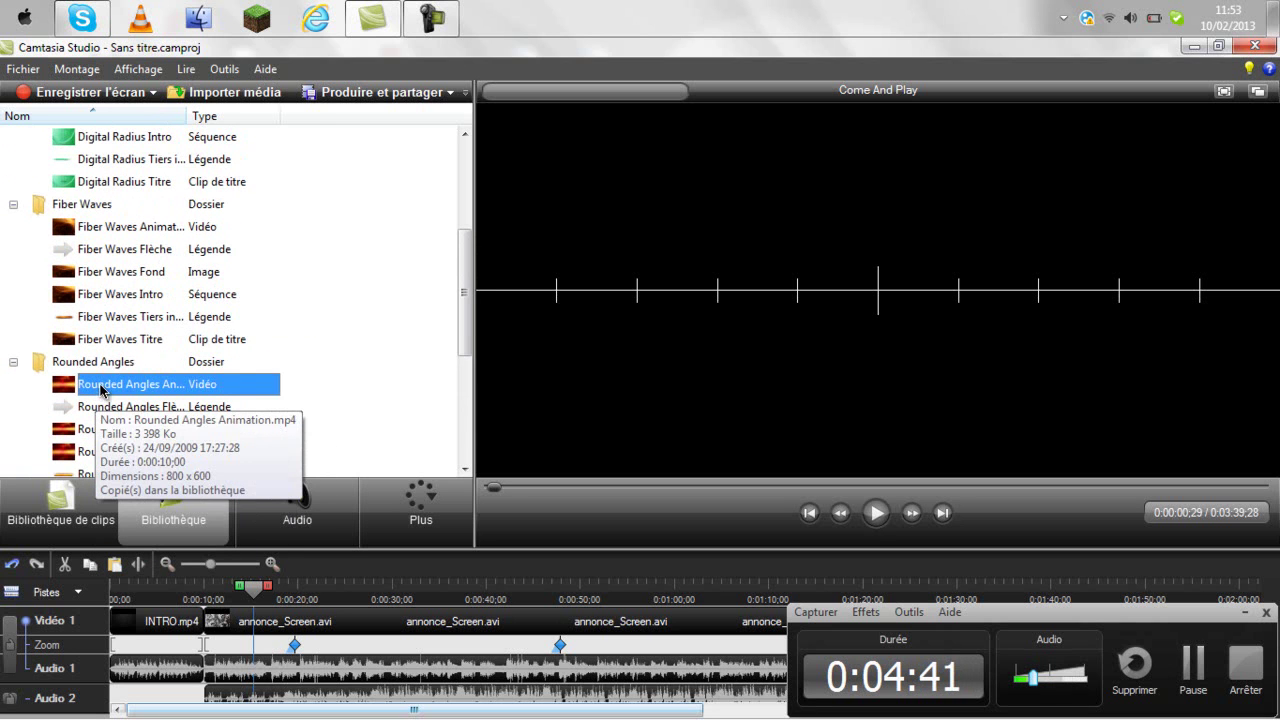
{"action": "left_click", "coordinate": [104, 378]}
{"action": "left_click", "coordinate": [261, 393]}
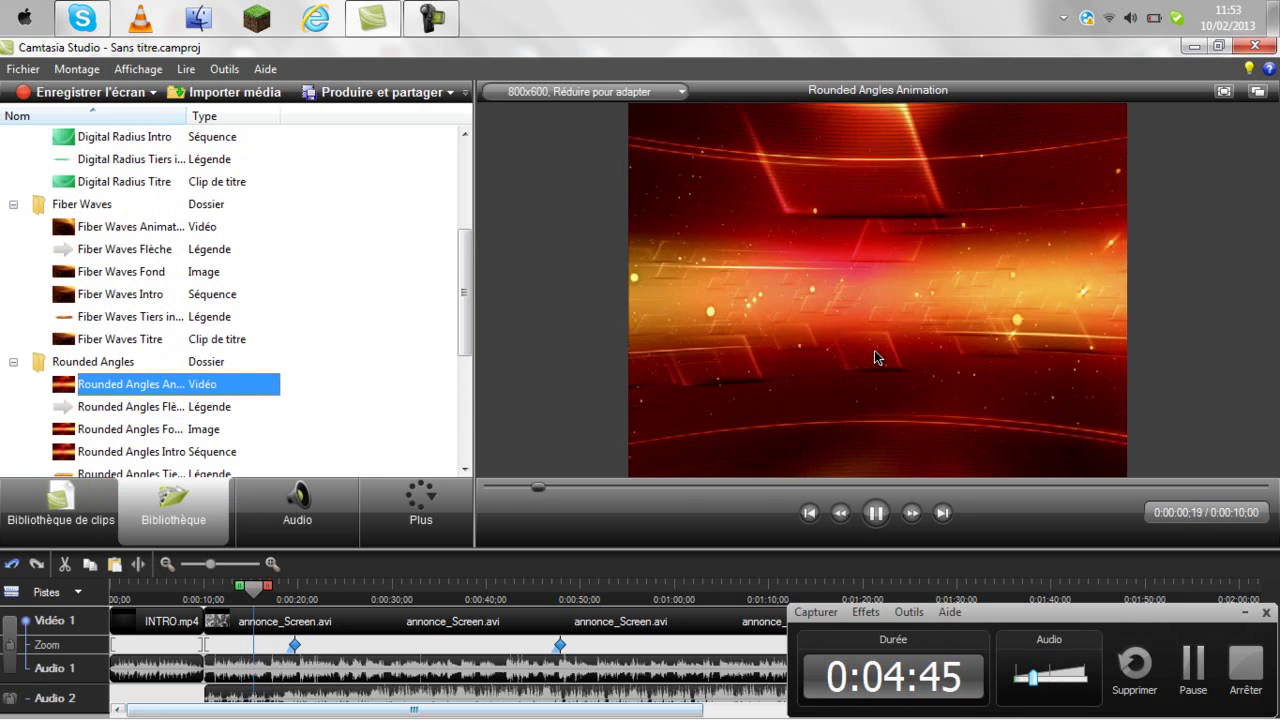
{"action": "left_click", "coordinate": [108, 232]}
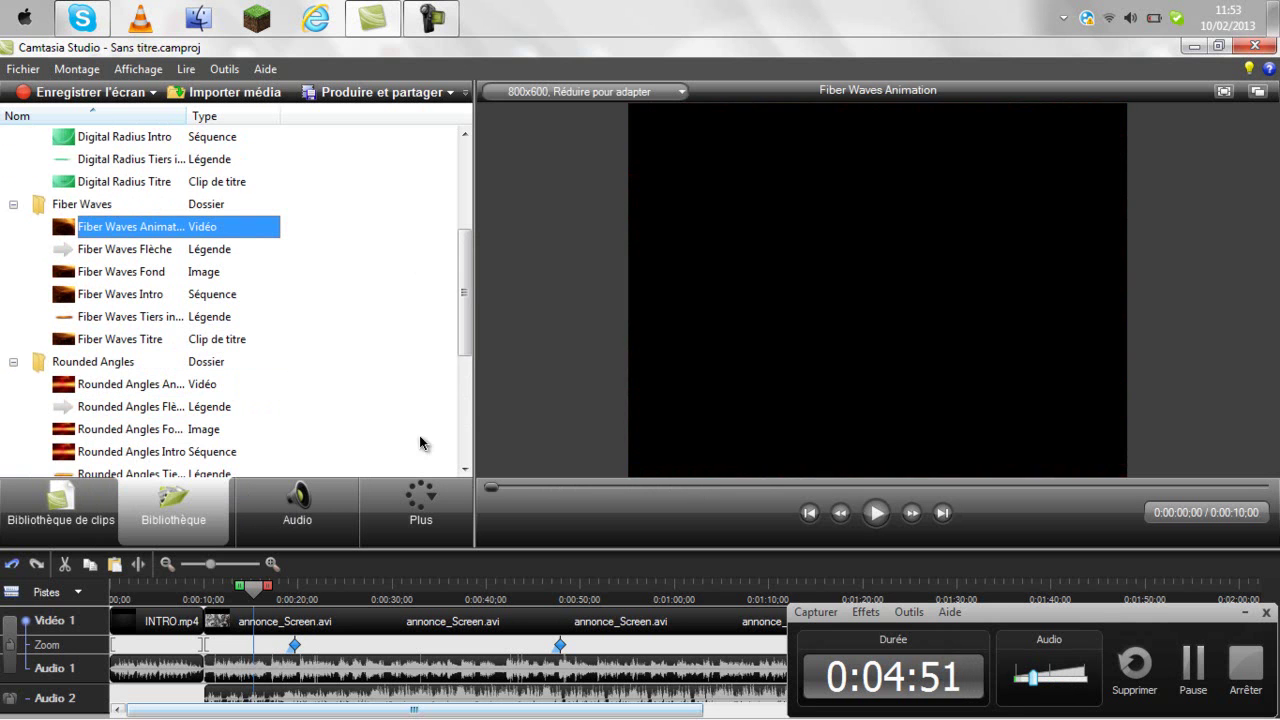
Minimize the recorder window and play the timeline for a few seconds from about 17 seconds
{"action": "left_click", "coordinate": [1245, 613]}
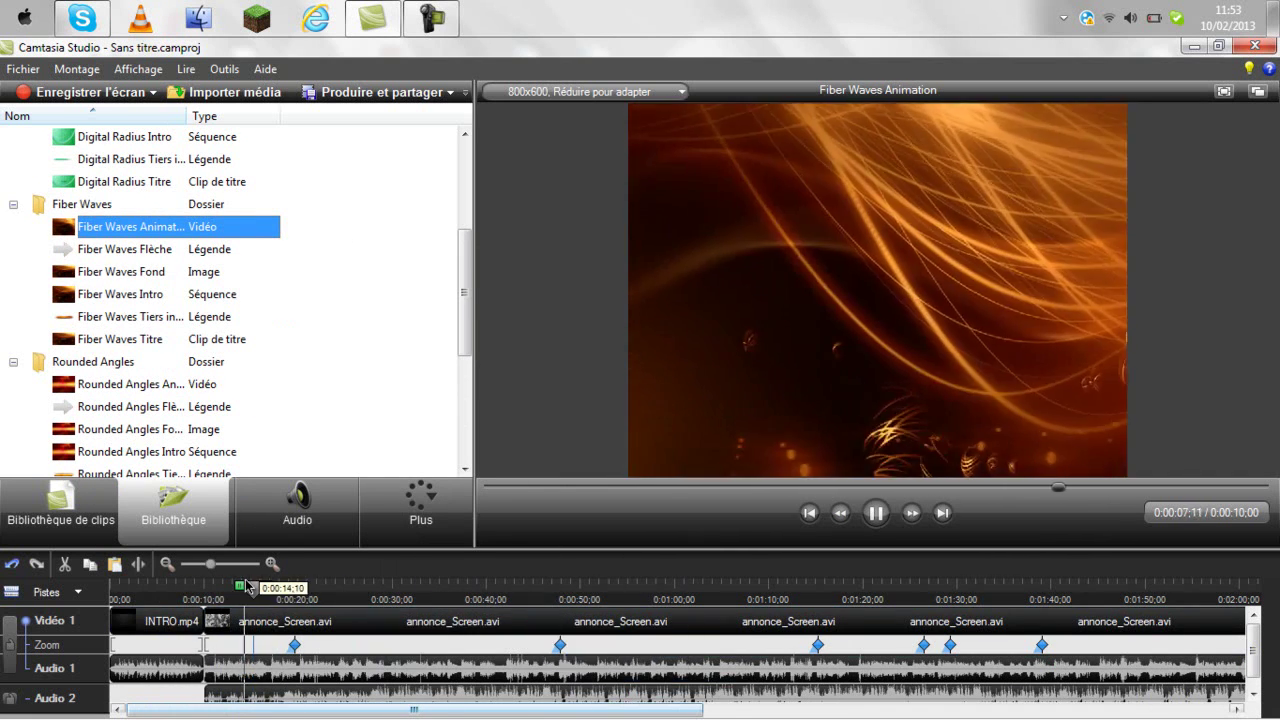
{"action": "left_click", "coordinate": [280, 587]}
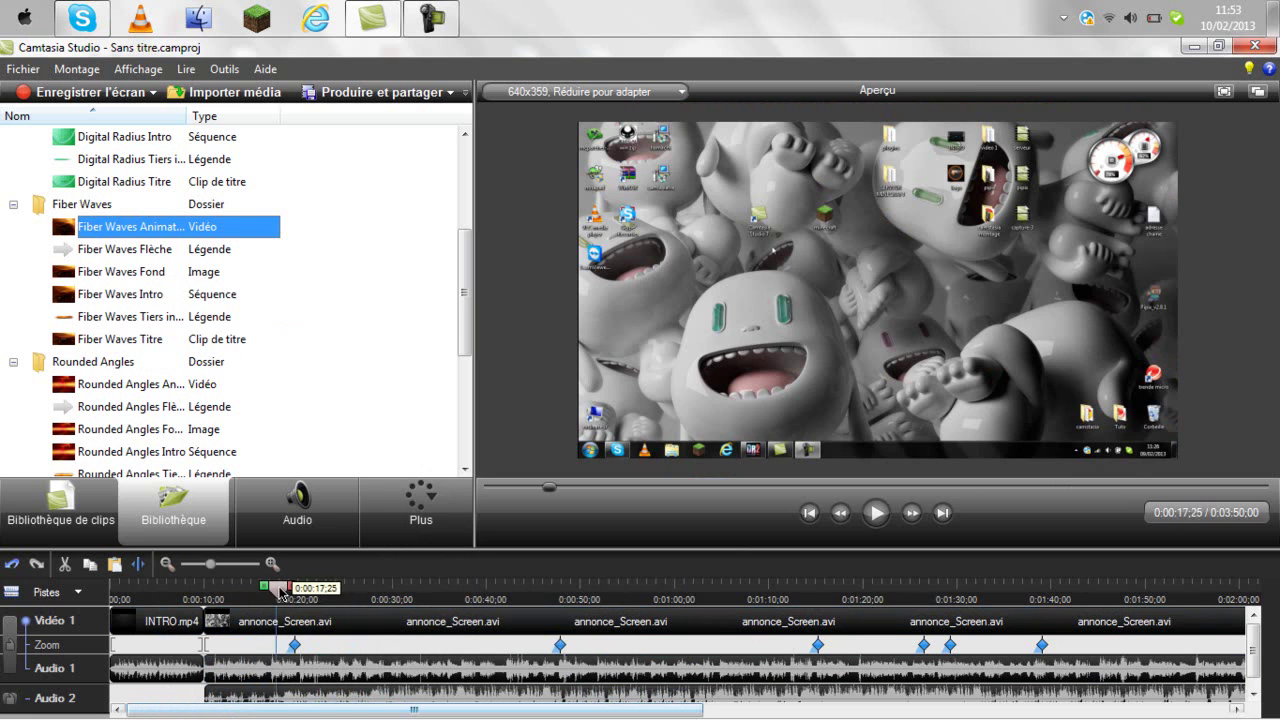
{"action": "left_click", "coordinate": [876, 527]}
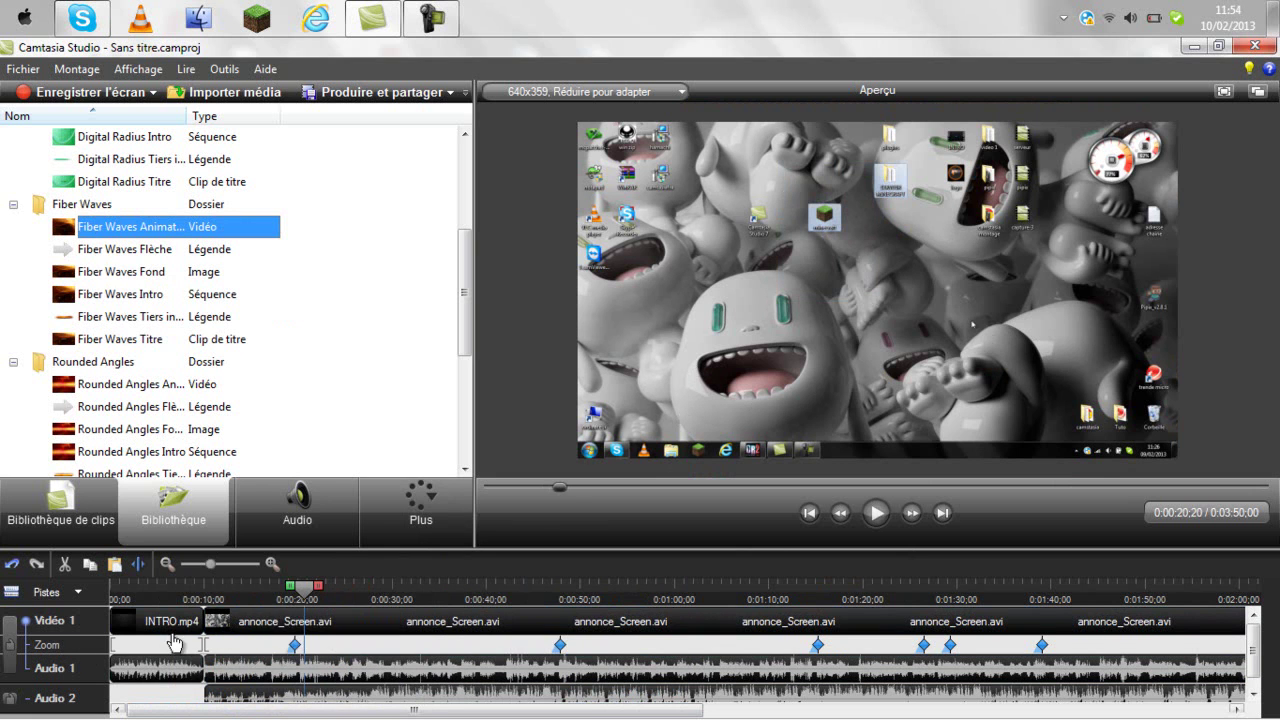
Clear the timeline by cutting the INTRO and annonce_Screen clips and the Come And Play music on Audio 2
{"action": "right_click", "coordinate": [122, 622]}
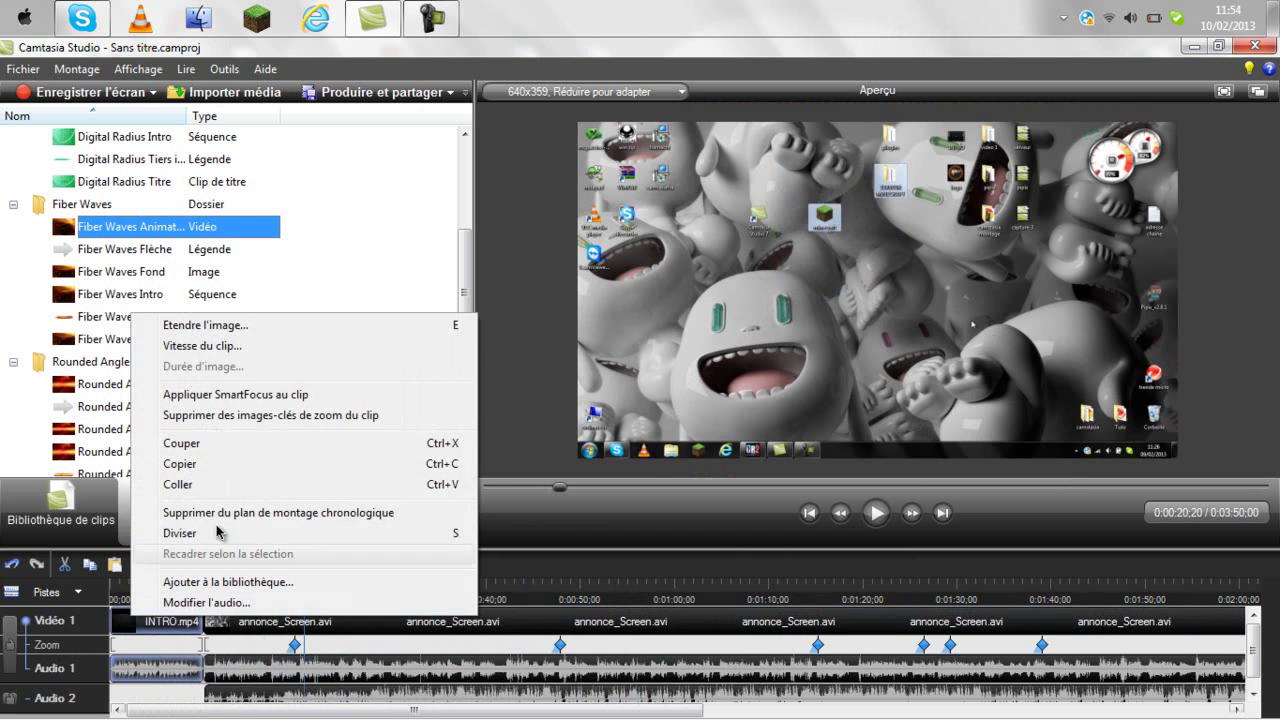
{"action": "left_click", "coordinate": [233, 448]}
{"action": "right_click", "coordinate": [182, 632]}
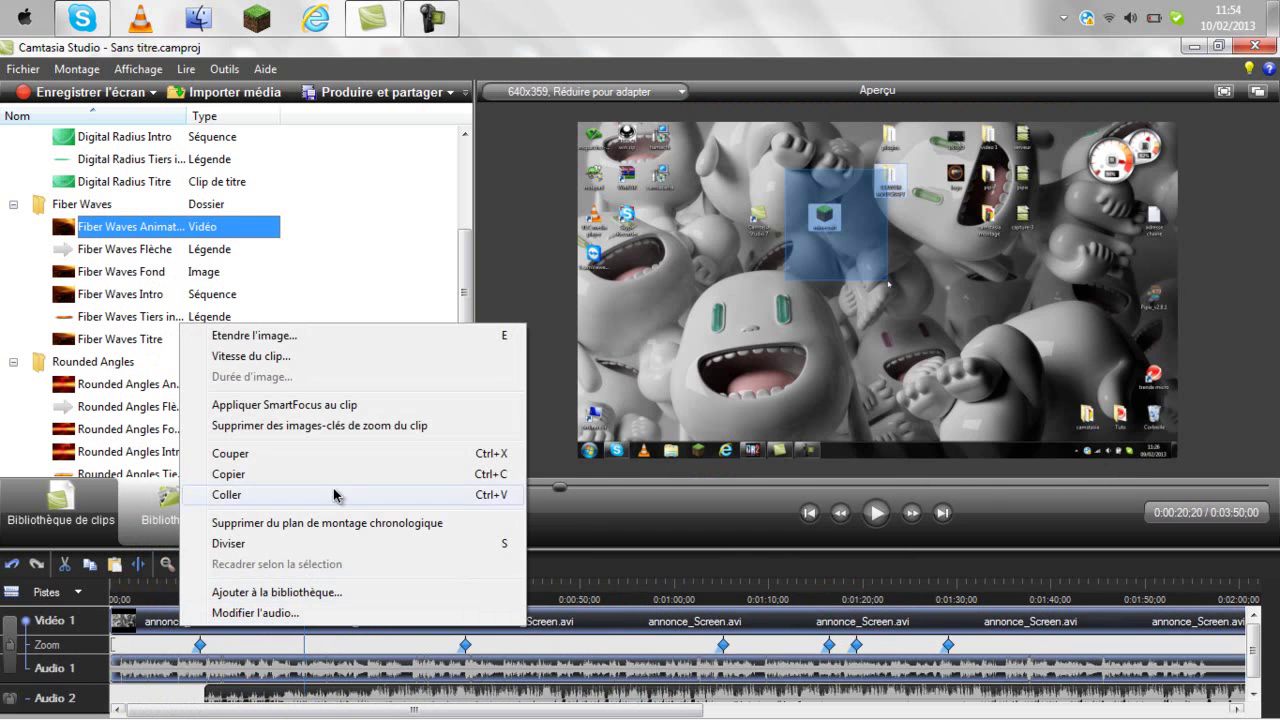
{"action": "left_click", "coordinate": [265, 452]}
{"action": "right_click", "coordinate": [248, 698]}
{"action": "left_click", "coordinate": [317, 514]}
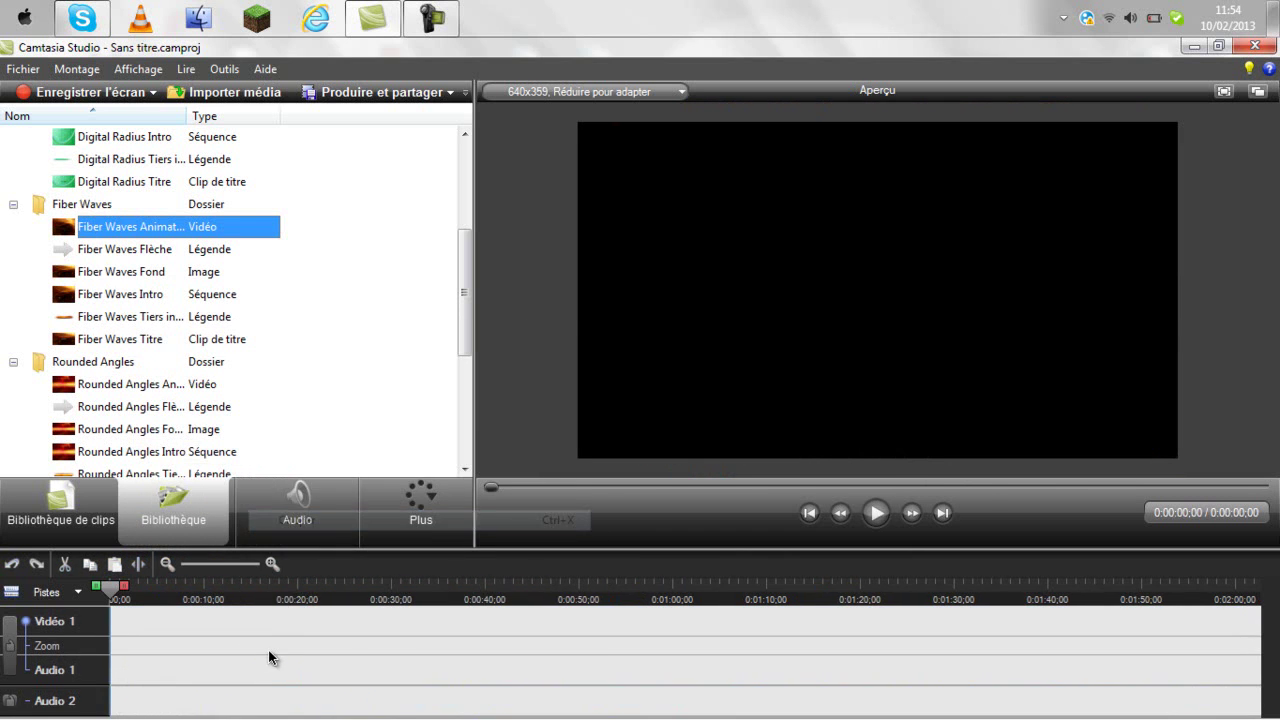
Place the Fiber Waves Animation video from the library at the start of the Vidéo 1 track
{"action": "left_click_drag", "start_coordinate": [140, 226], "coordinate": [111, 618]}
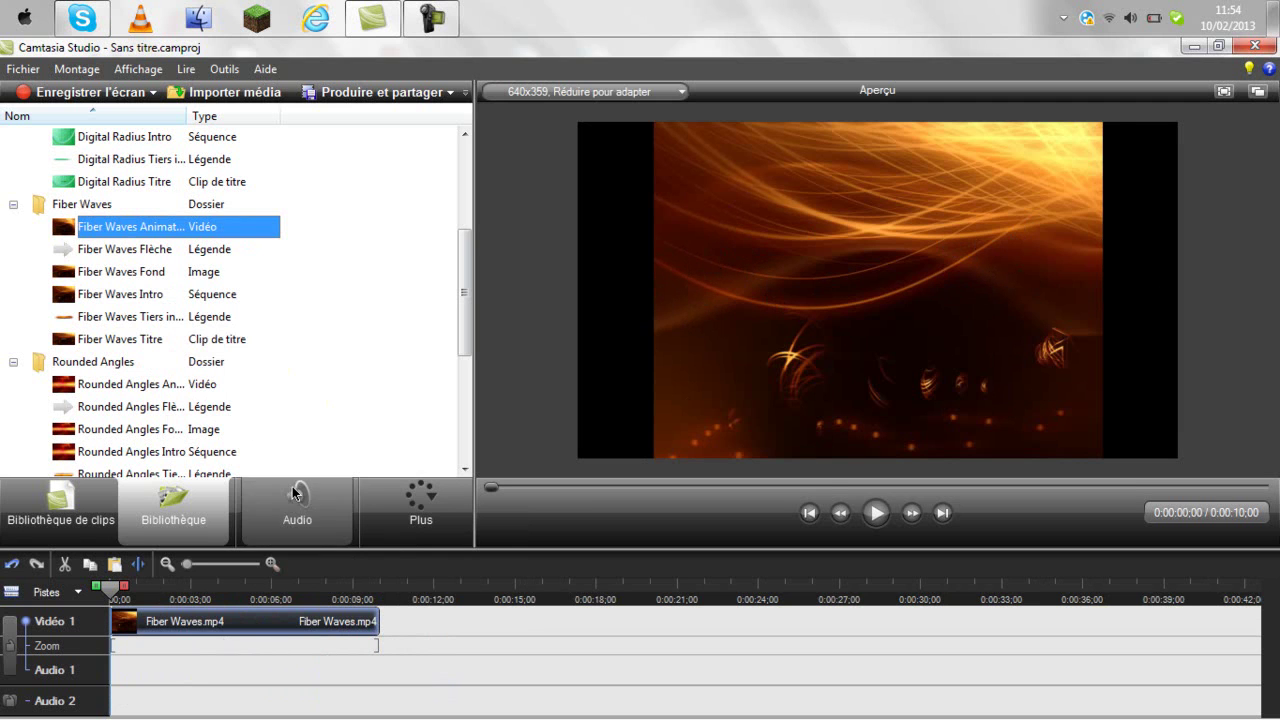
Add a transparent hotspot callout (Zone dynamique transparente) at the start of the timeline over the Fiber Waves clip
{"action": "left_click", "coordinate": [416, 506]}
{"action": "left_click", "coordinate": [415, 524]}
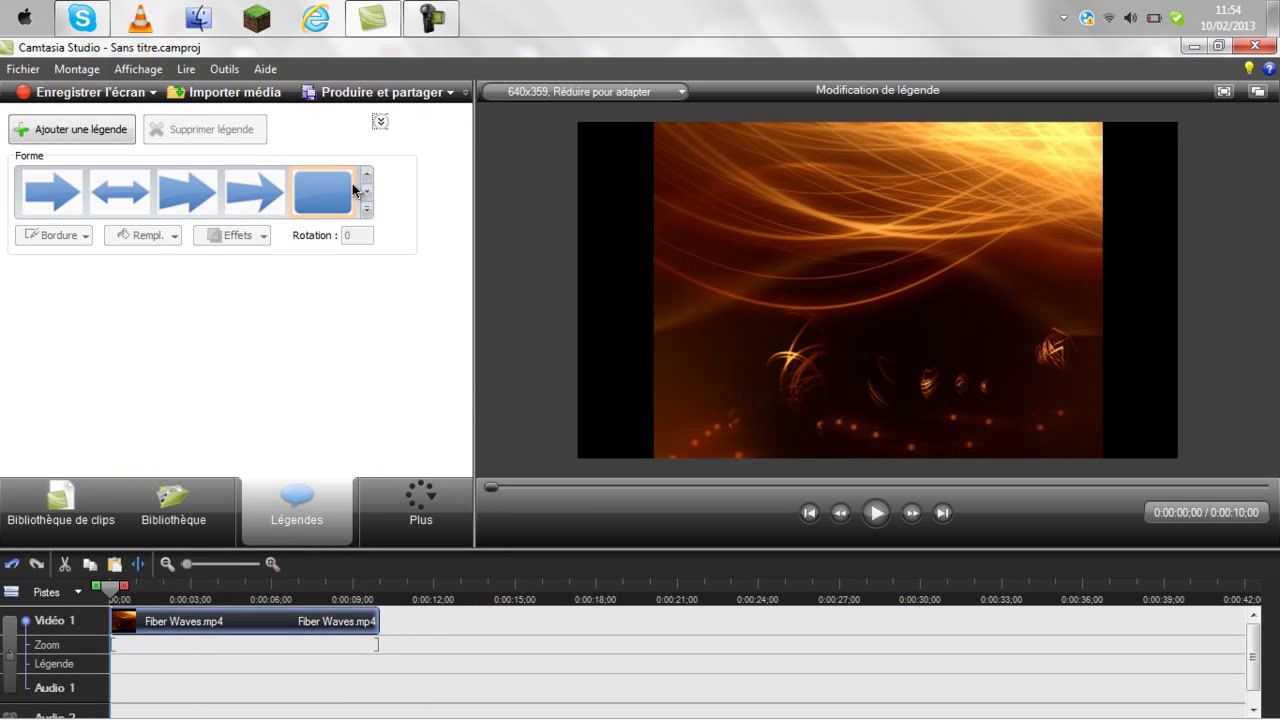
{"action": "left_click", "coordinate": [368, 208]}
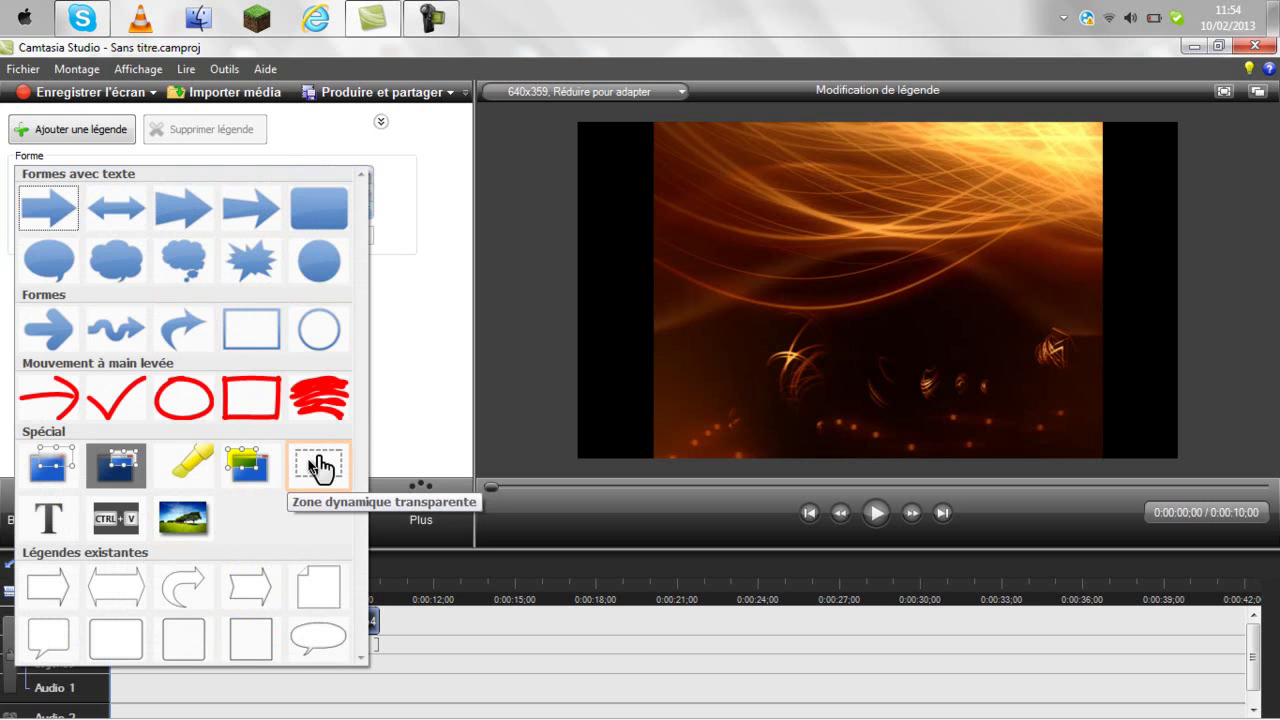
{"action": "left_click", "coordinate": [312, 484]}
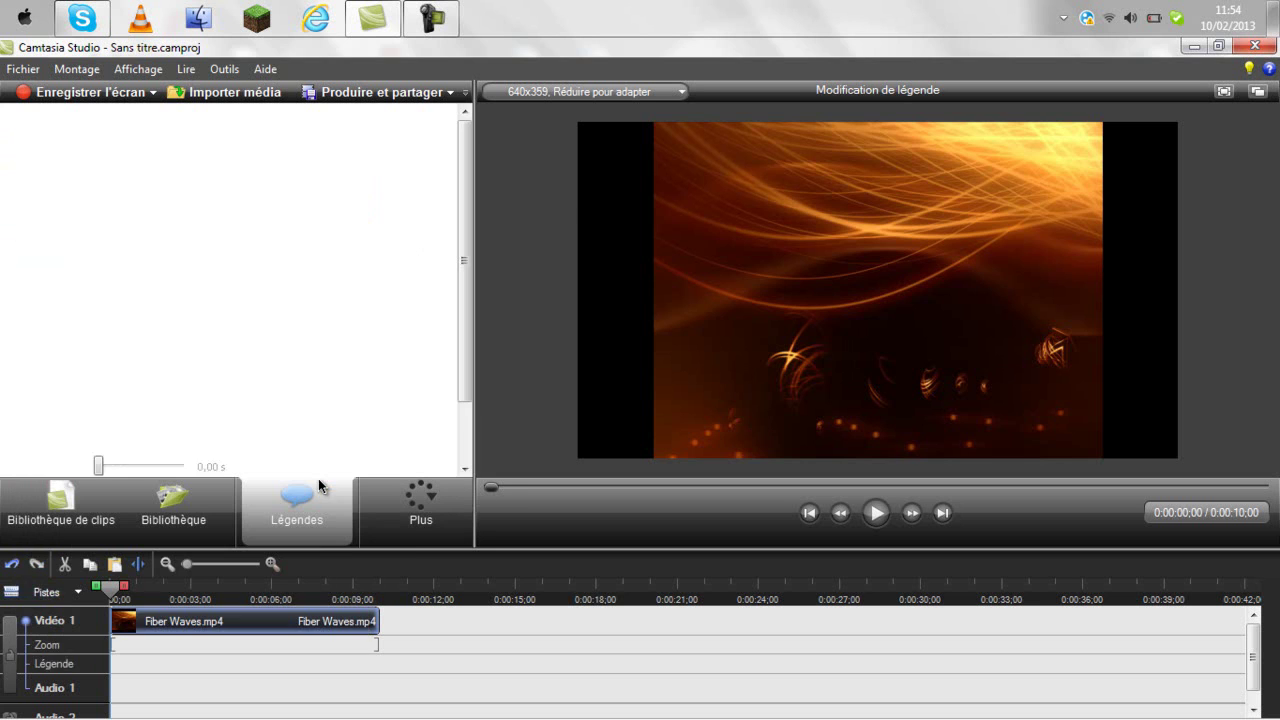
Stretch the transparent hotspot across the video's full width, about 479 wide, and place it slightly above the middle at about X 82
{"action": "left_click_drag", "start_coordinate": [652, 170], "coordinate": [864, 268]}
{"action": "left_click_drag", "start_coordinate": [748, 264], "coordinate": [653, 262]}
{"action": "left_click_drag", "start_coordinate": [945, 259], "coordinate": [1097, 270]}
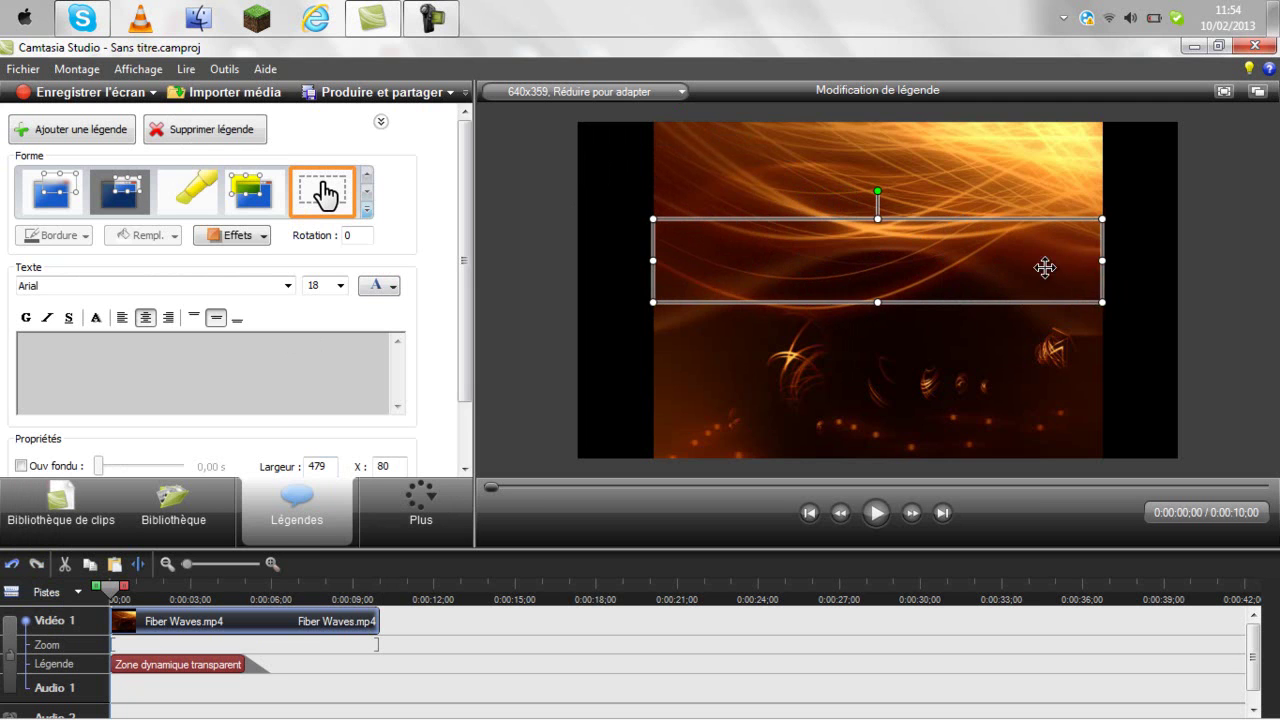
{"action": "left_click_drag", "start_coordinate": [880, 257], "coordinate": [881, 271]}
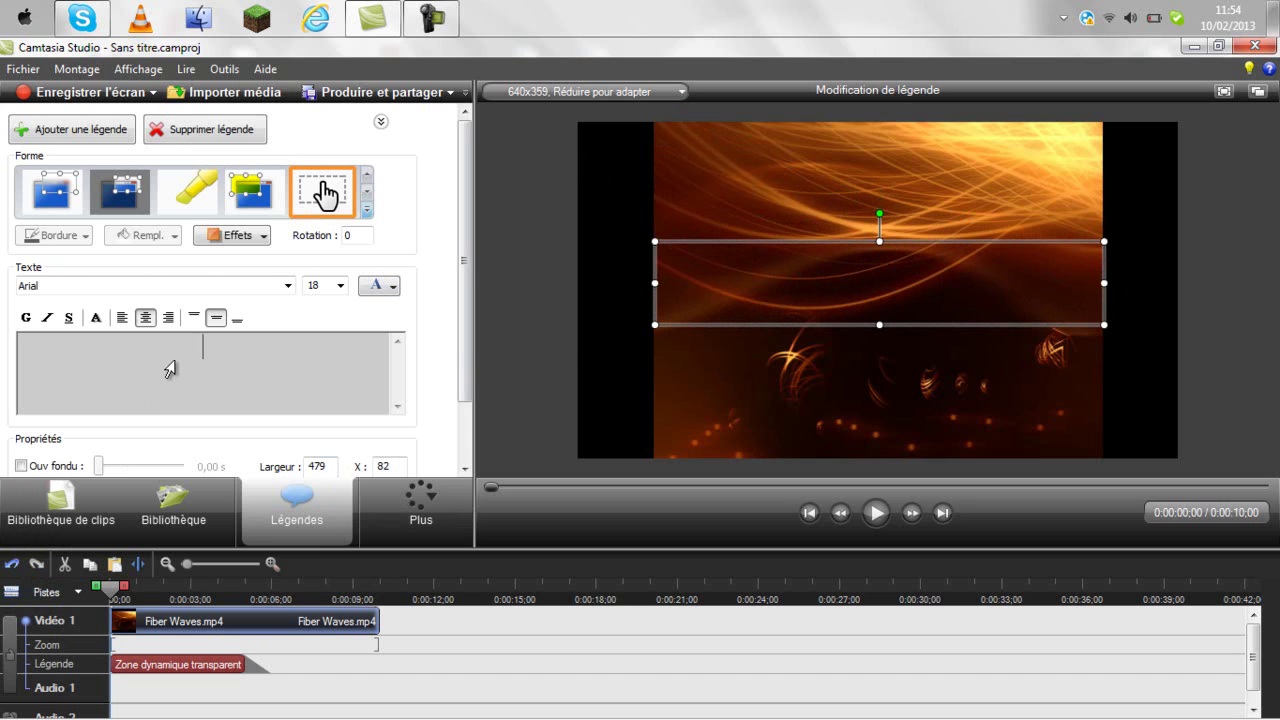
Enter xXChocapic00XxSyHD as the text of the transparent hotspot callout
{"action": "key", "text": "Caps_Lock"}
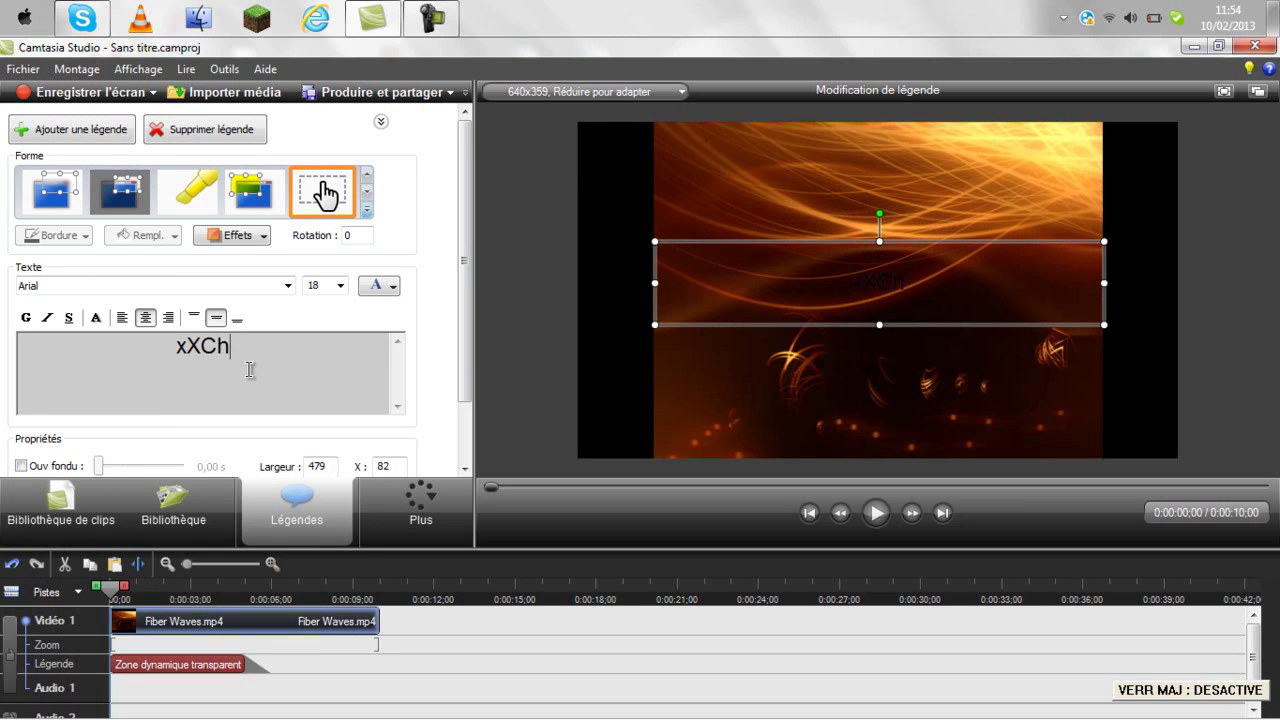
{"action": "type", "text": "apic00"}
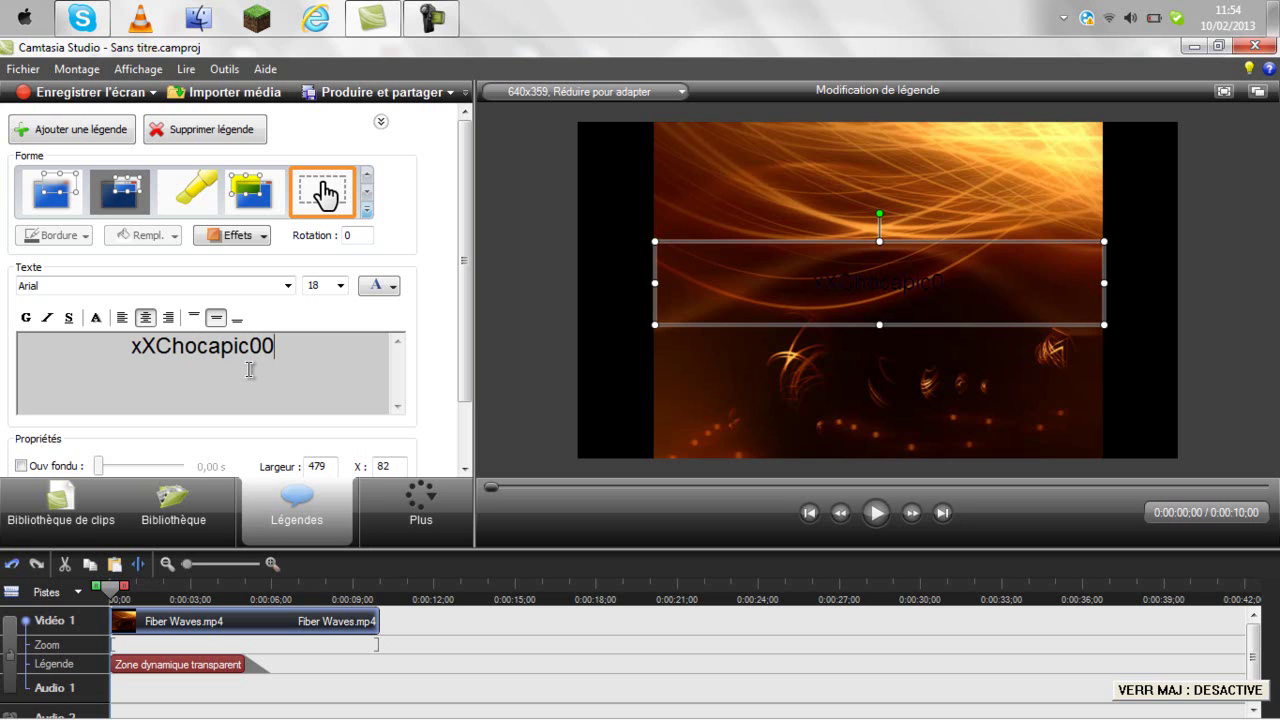
{"action": "key", "text": "Caps_Lock"}
{"action": "type", "text": "X"}
{"action": "key", "text": "Caps_Lock"}
{"action": "type", "text": "x"}
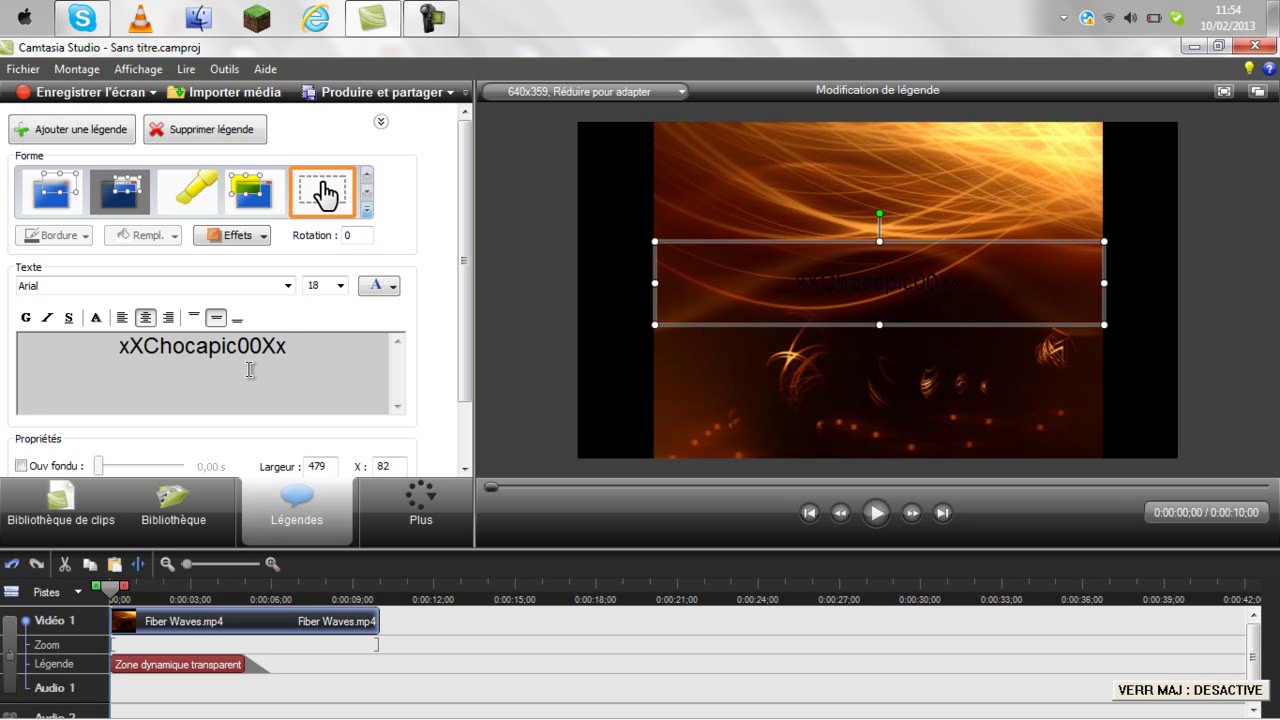
{"action": "type", "text": "S"}
{"action": "key", "text": "Caps_Lock"}
{"action": "type", "text": "y"}
{"action": "key", "text": "Caps_Lock"}
{"action": "type", "text": "HD"}
{"action": "key", "text": "Caps_Lock"}
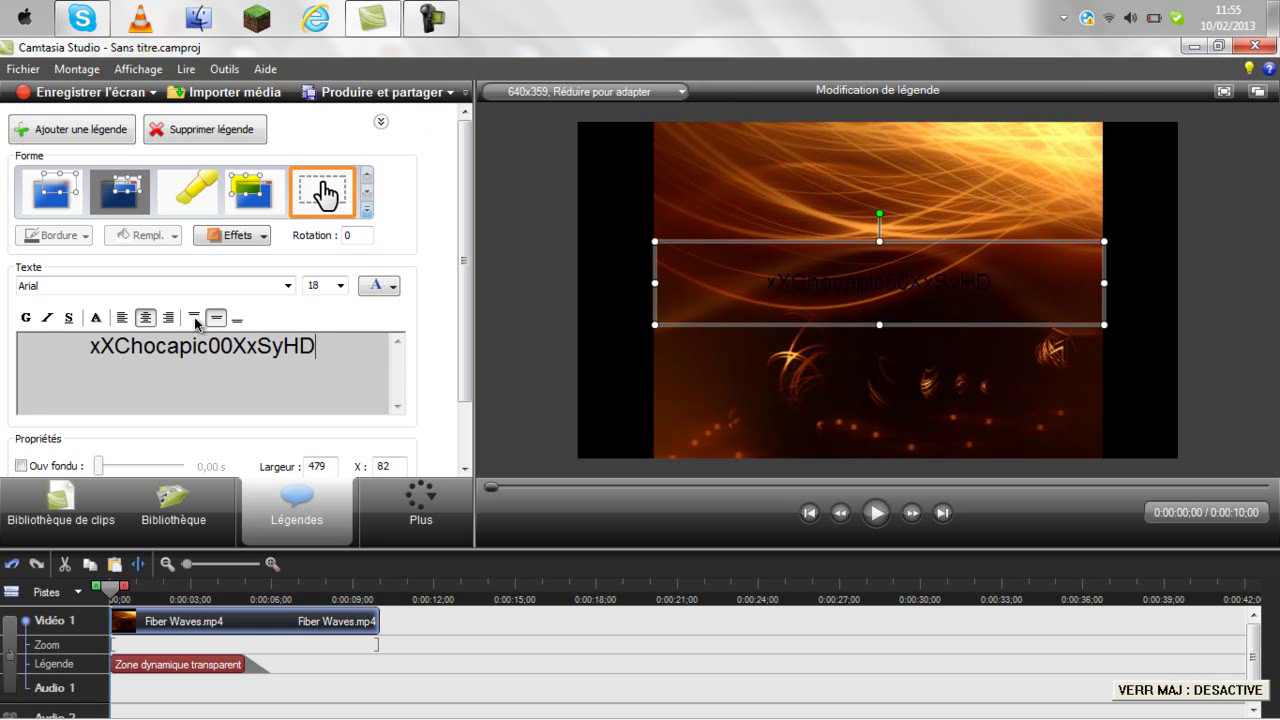
Enlarge the whole callout text to size 24, trying size 20 first
{"action": "left_click_drag", "start_coordinate": [326, 354], "coordinate": [80, 366]}
{"action": "left_click", "coordinate": [341, 288]}
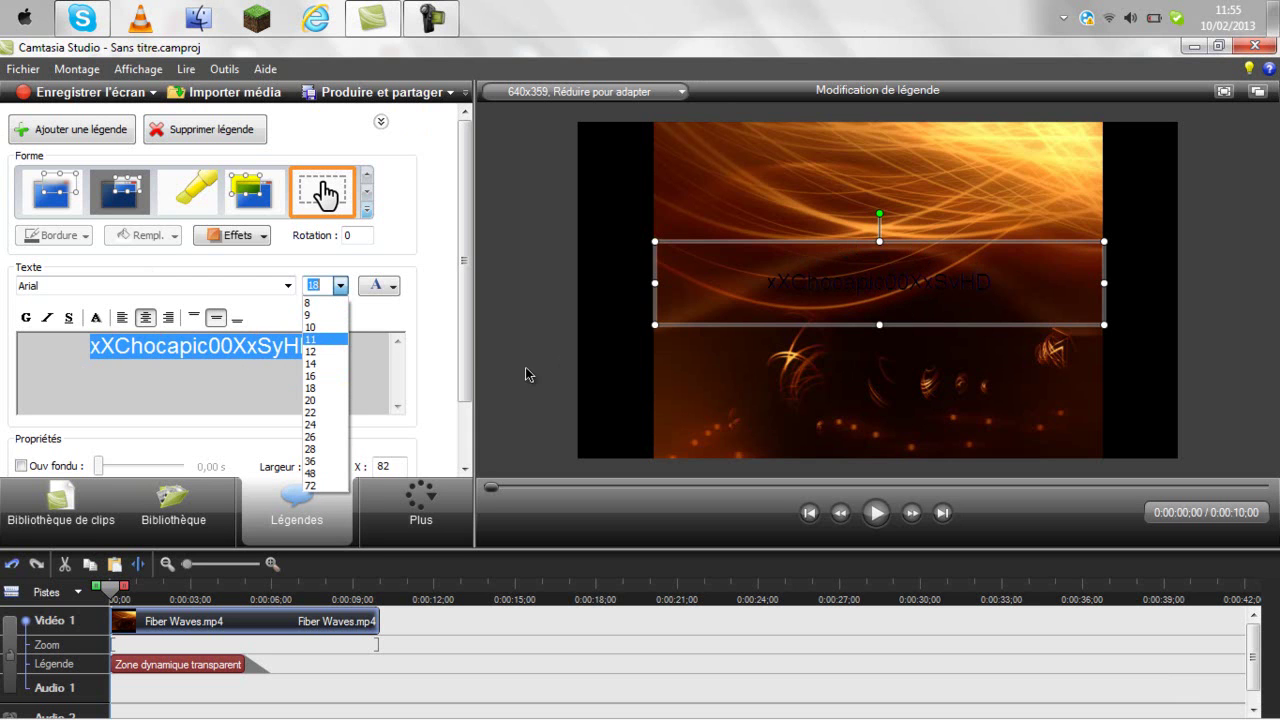
{"action": "left_click", "coordinate": [318, 401]}
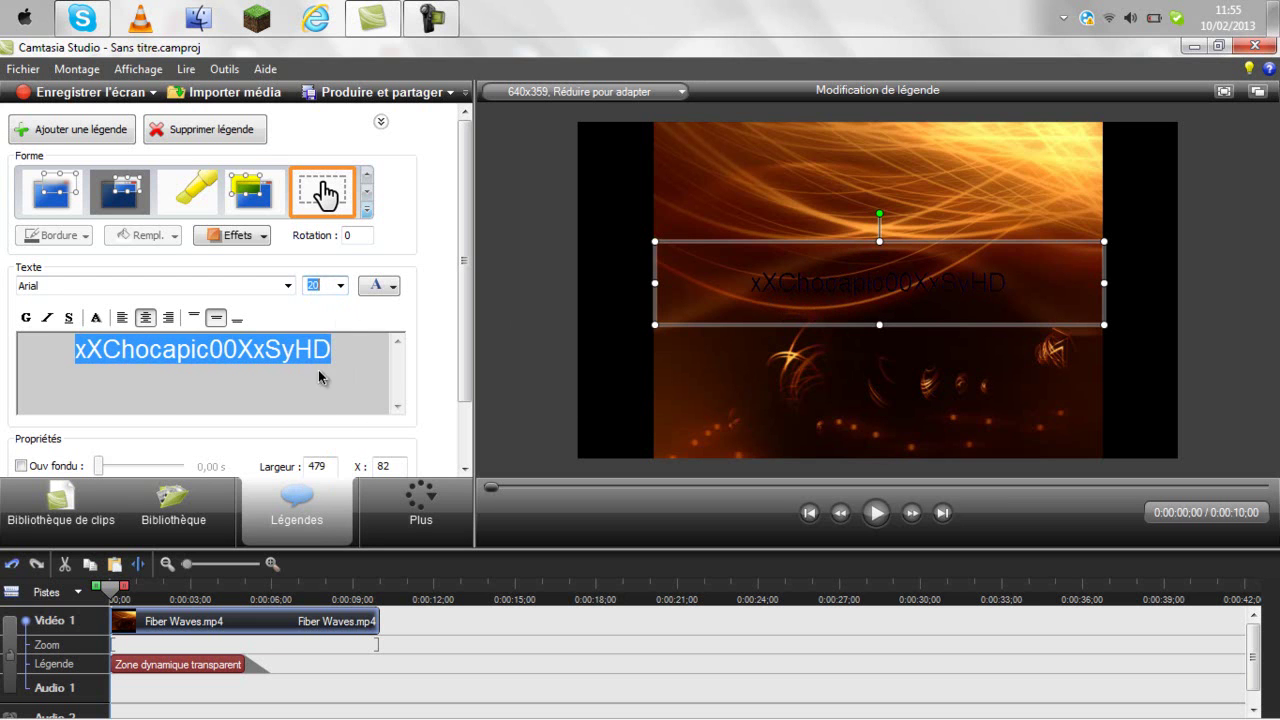
{"action": "left_click", "coordinate": [340, 288]}
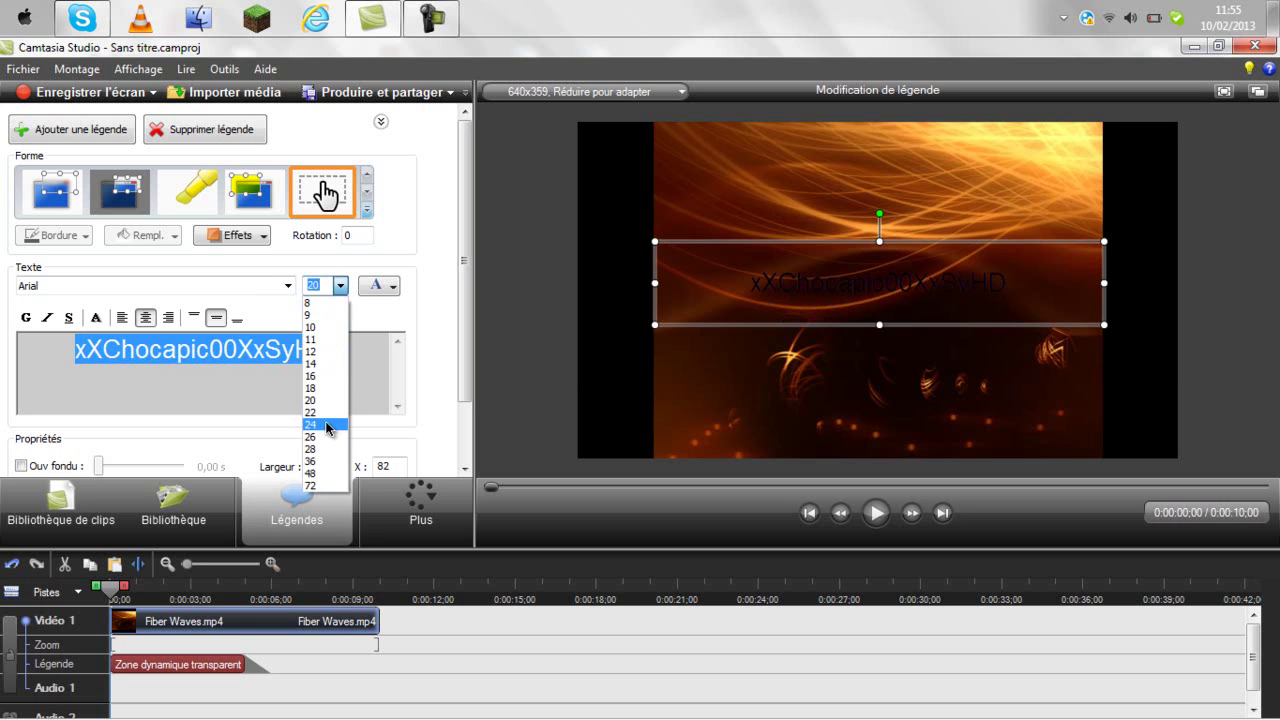
{"action": "left_click", "coordinate": [325, 425]}
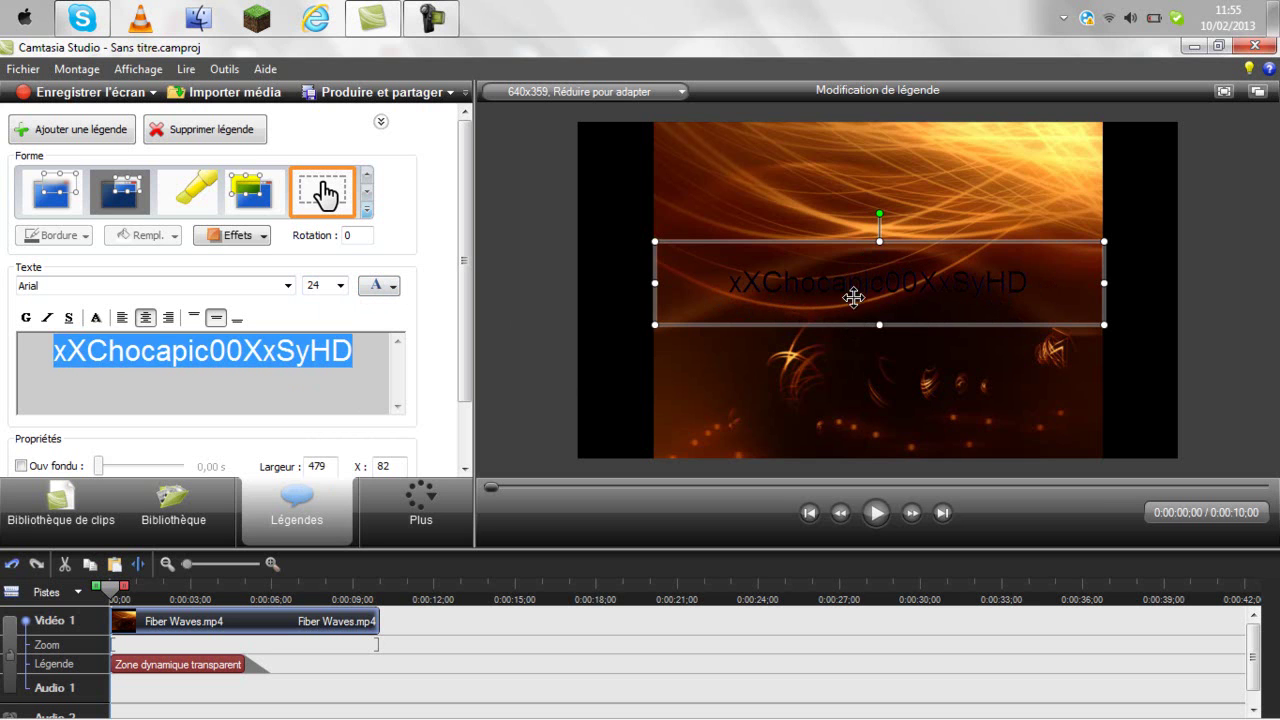
Make the whole callout text bold and italic, switching underline on and off again
{"action": "left_click", "coordinate": [27, 318]}
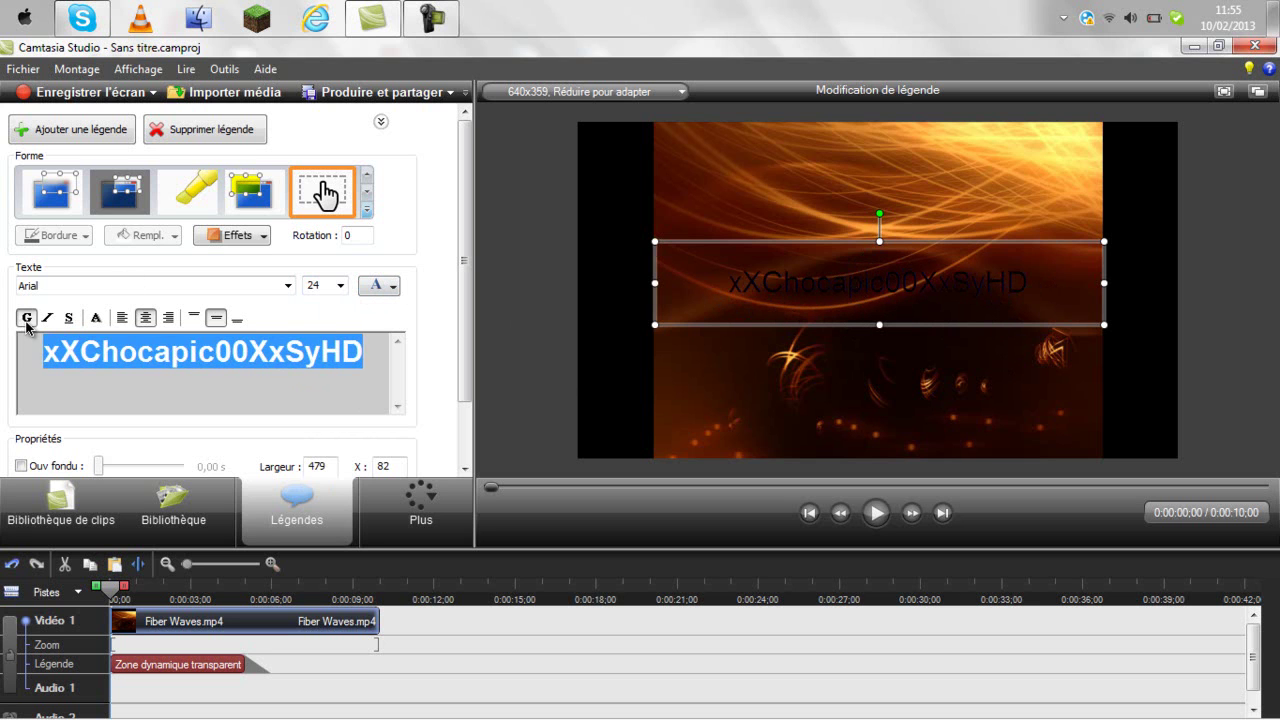
{"action": "left_click", "coordinate": [48, 318]}
{"action": "left_click", "coordinate": [69, 318]}
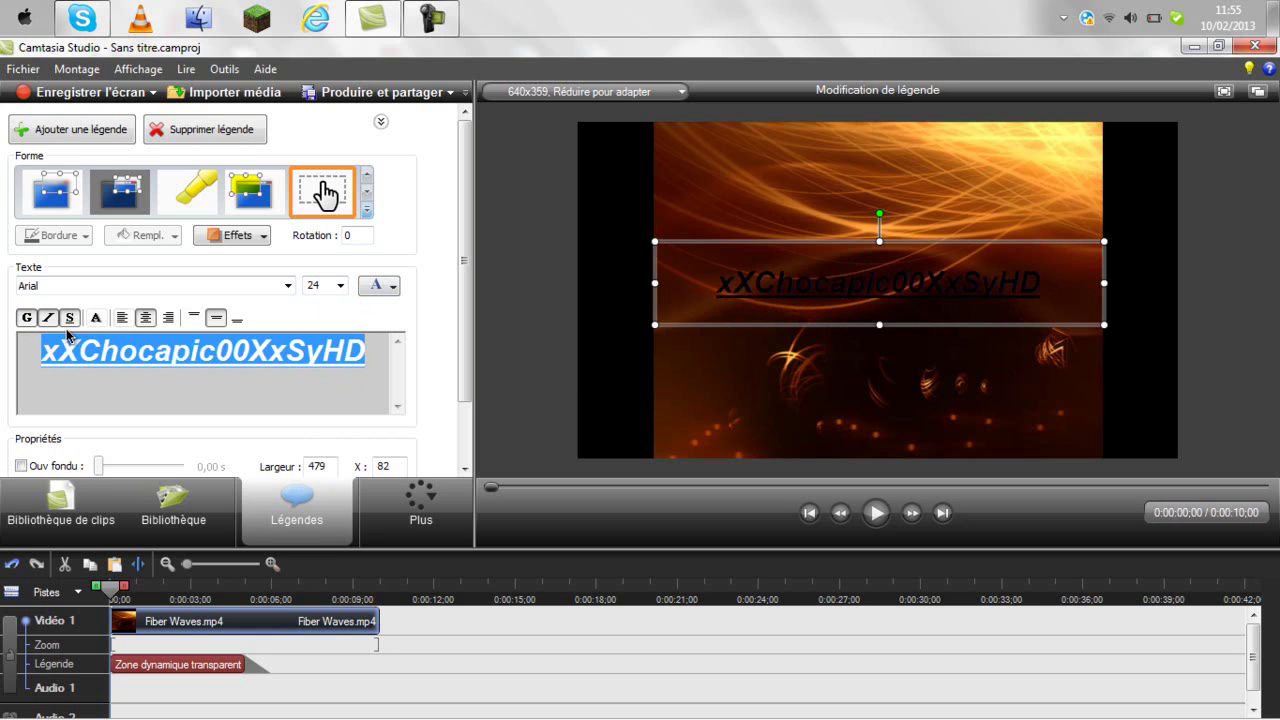
{"action": "left_click", "coordinate": [69, 318]}
Underline the Chocapic00 part of the callout text, and extend the underline to the entire text
{"action": "left_click_drag", "start_coordinate": [78, 350], "coordinate": [267, 352]}
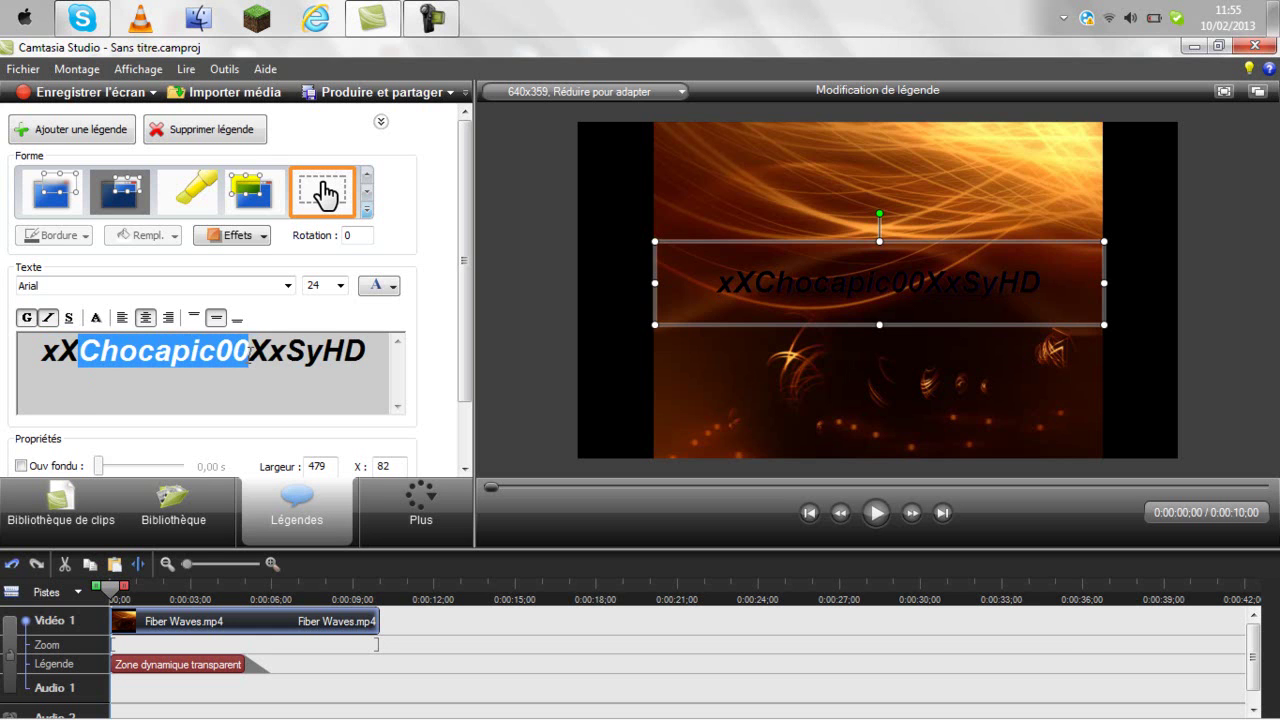
{"action": "left_click", "coordinate": [170, 398]}
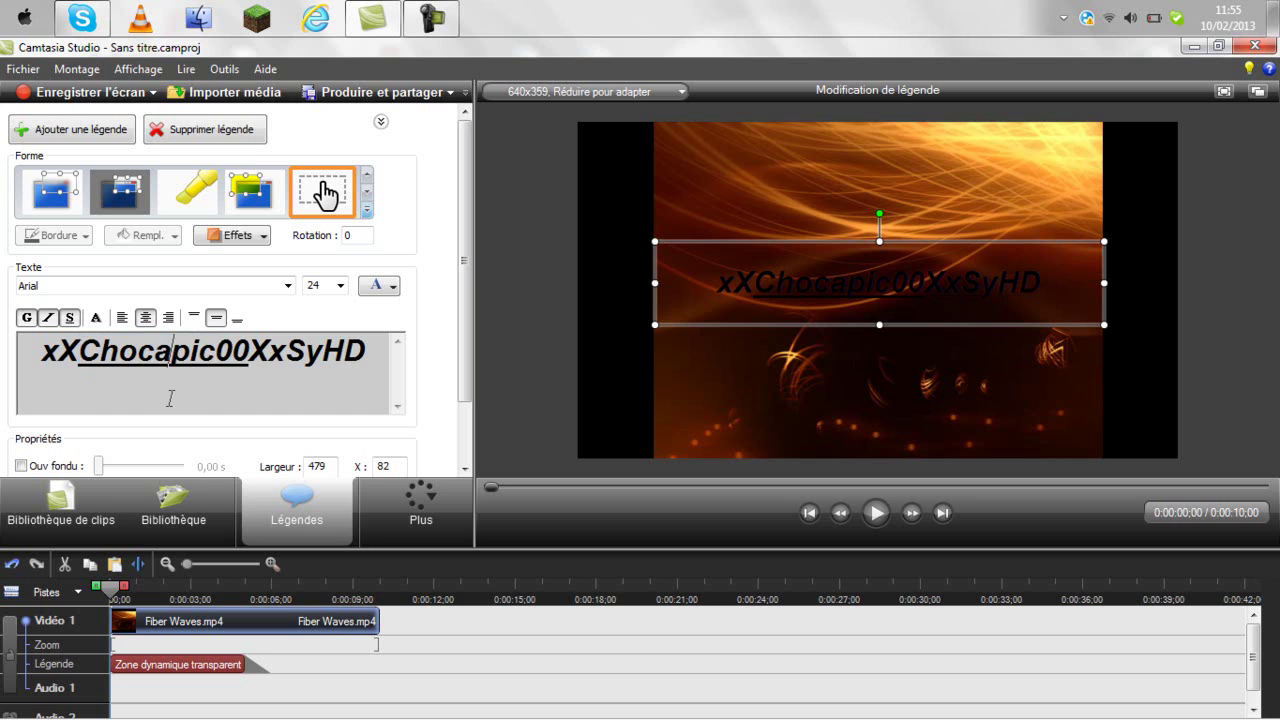
{"action": "left_click_drag", "start_coordinate": [42, 347], "coordinate": [308, 350]}
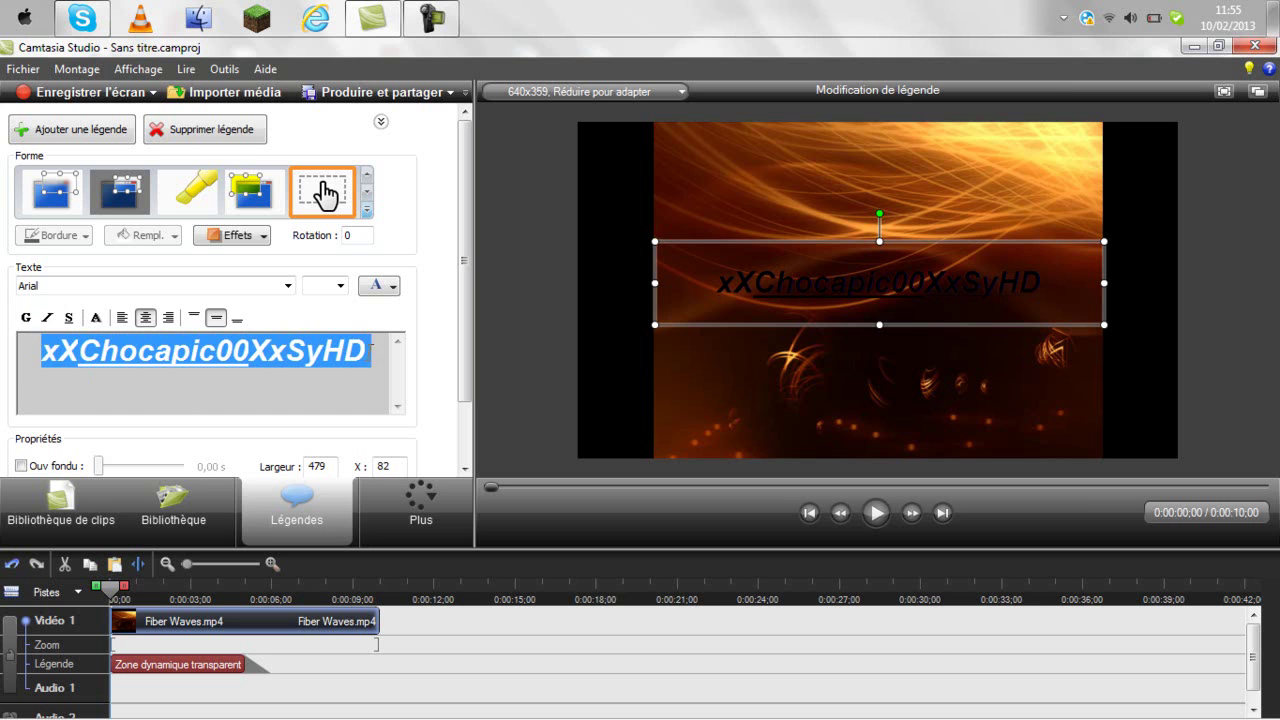
{"action": "left_click", "coordinate": [91, 406]}
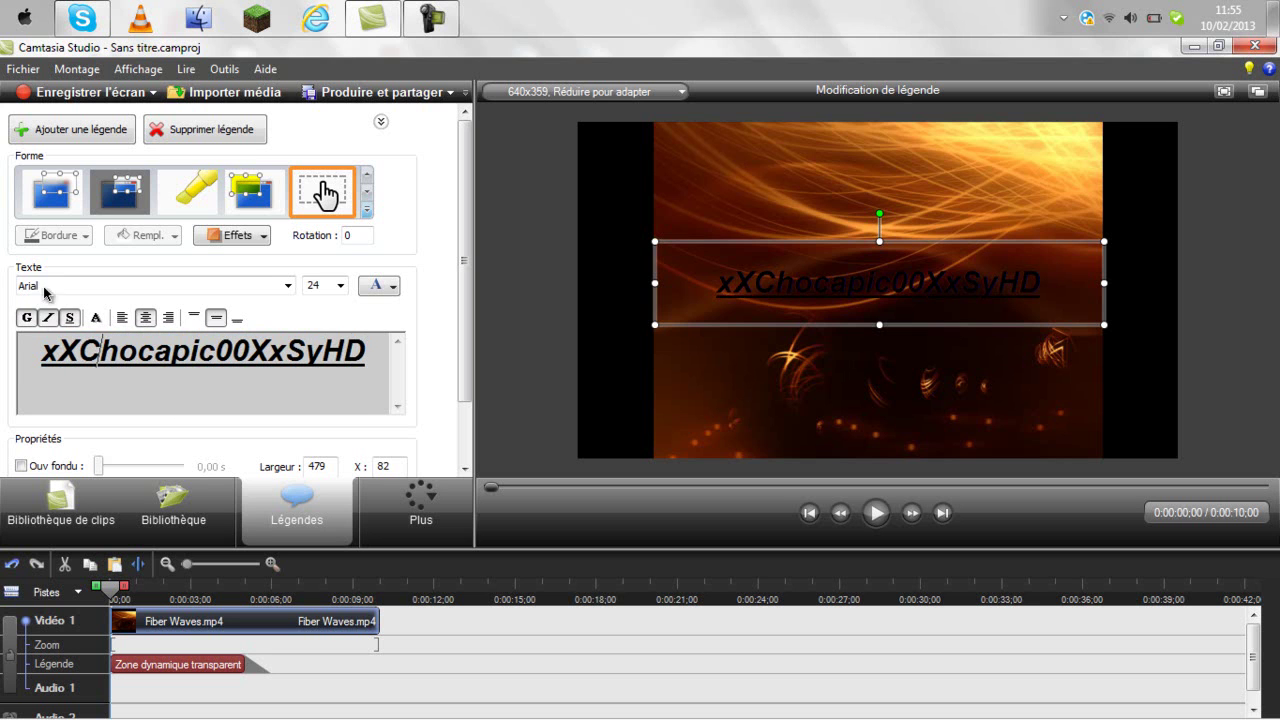
Apply the Blackadder ITC font to the whole callout text
{"action": "left_click", "coordinate": [57, 287]}
{"action": "scroll", "coordinate": [178, 372], "scroll_direction": "down", "scroll_amount": 3}
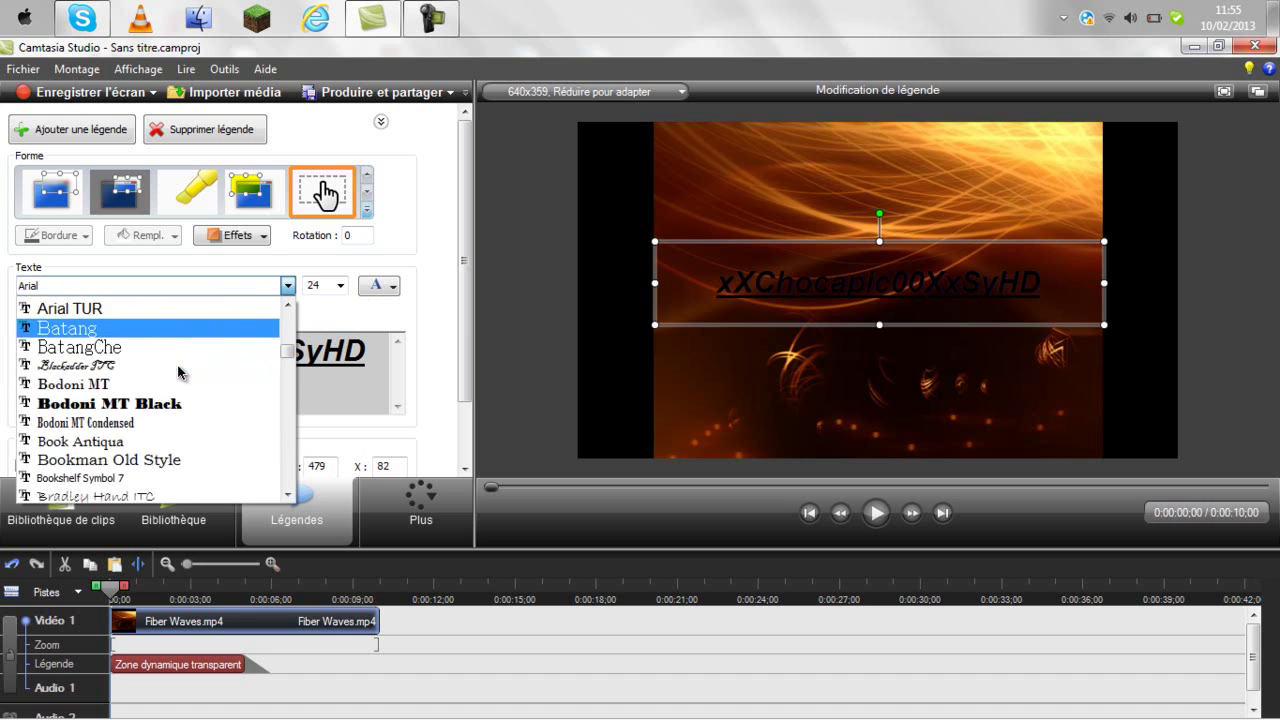
{"action": "left_click", "coordinate": [158, 342]}
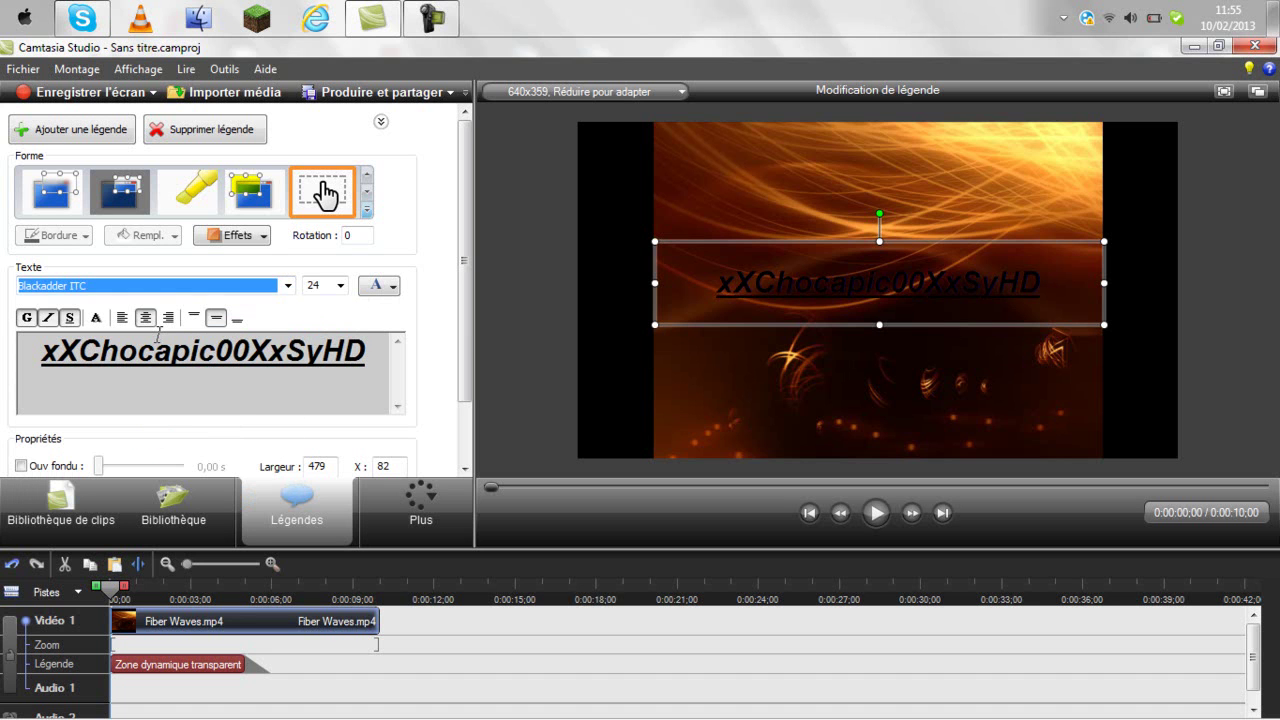
{"action": "left_click", "coordinate": [336, 368]}
{"action": "double_click", "coordinate": [57, 347]}
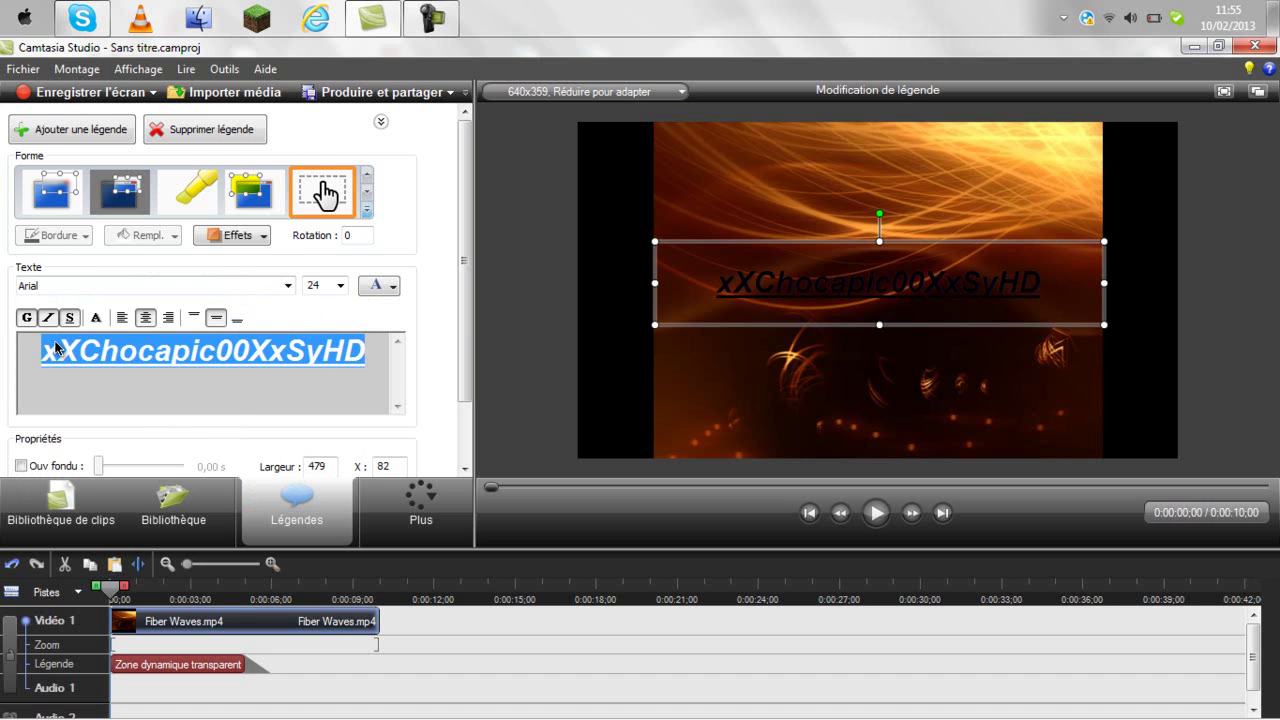
{"action": "left_click", "coordinate": [63, 290]}
{"action": "scroll", "coordinate": [104, 360], "scroll_direction": "down", "scroll_amount": 4}
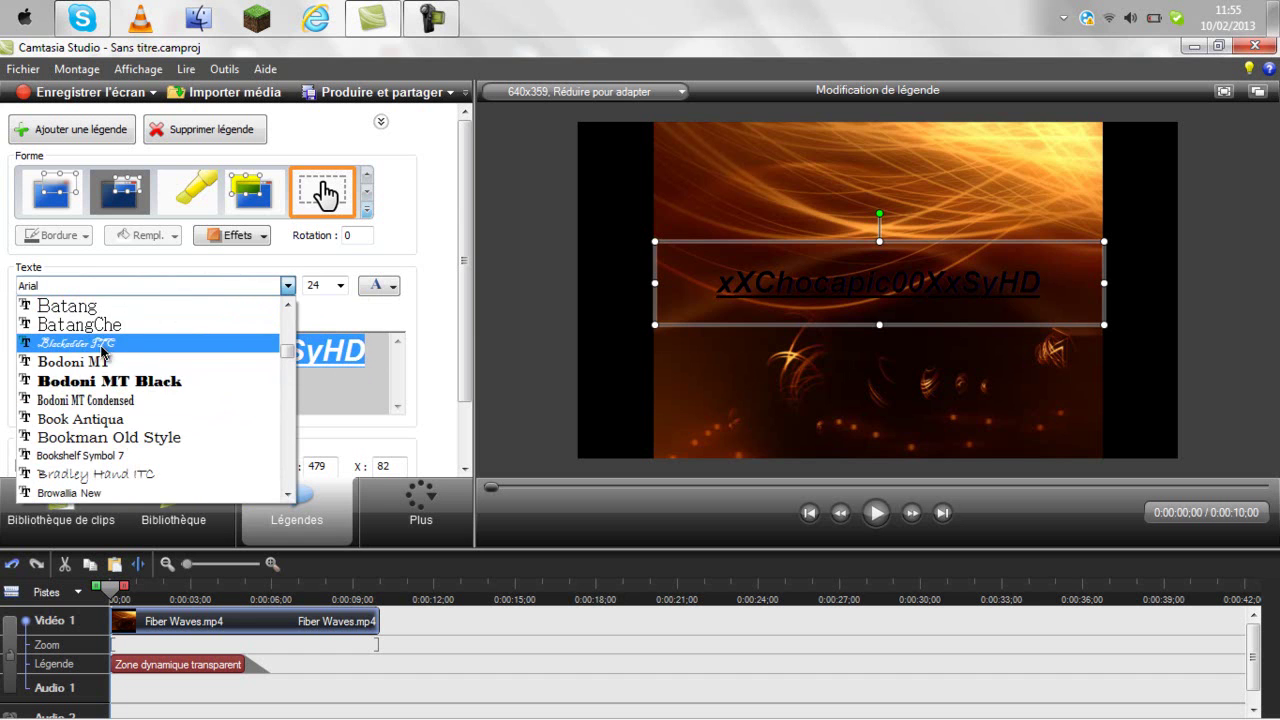
{"action": "left_click", "coordinate": [104, 344]}
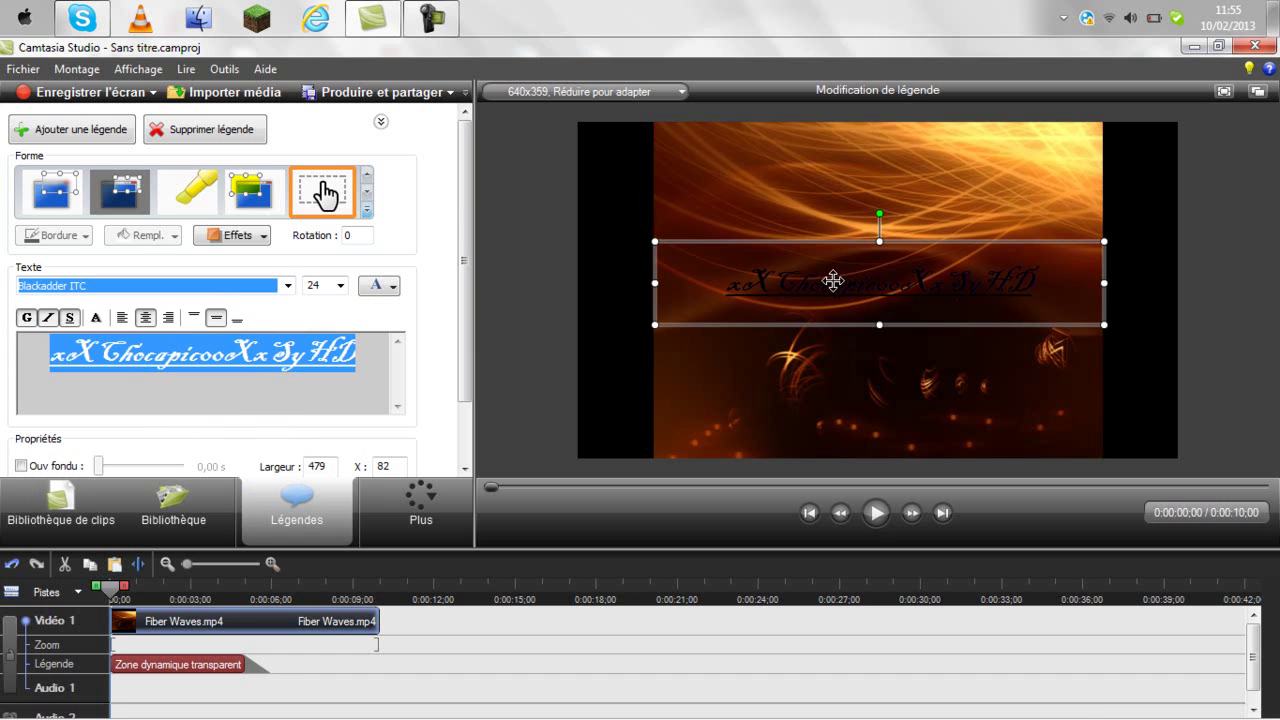
Try the Castellar font on the callout text
{"action": "left_click", "coordinate": [104, 287]}
{"action": "scroll", "coordinate": [150, 420], "scroll_direction": "down", "scroll_amount": 4}
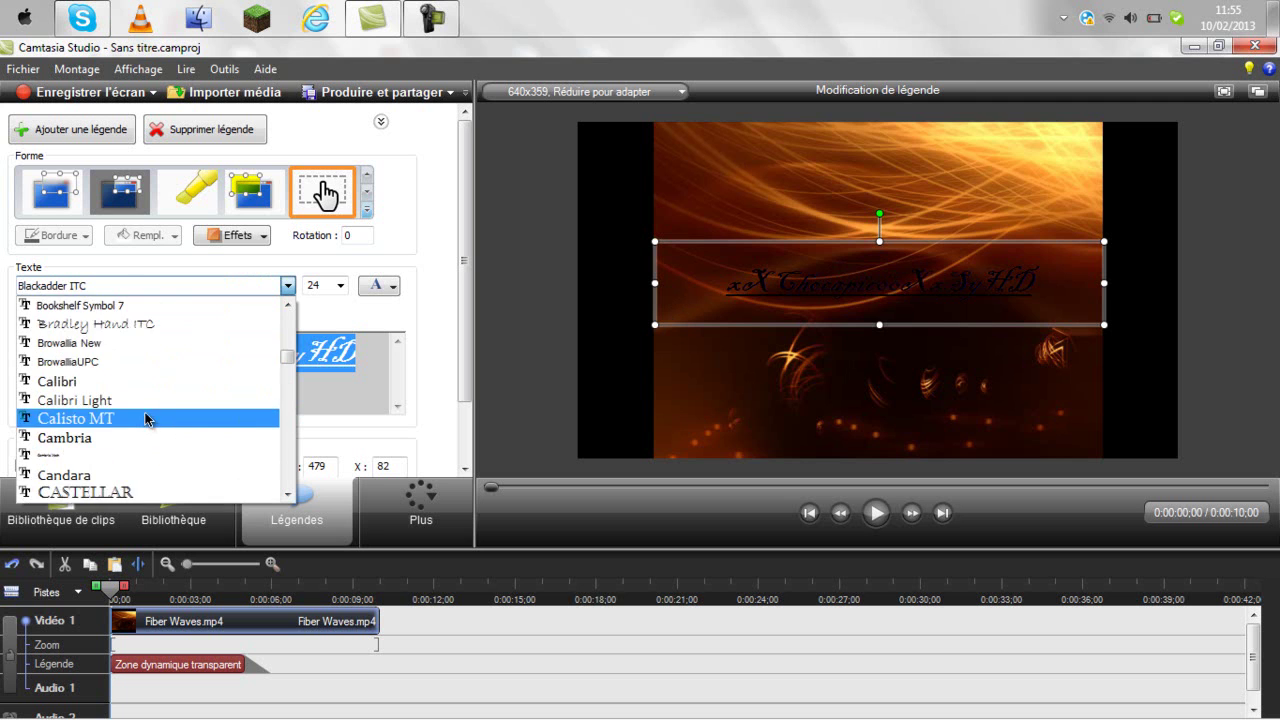
{"action": "scroll", "coordinate": [150, 420], "scroll_direction": "down", "scroll_amount": 1}
{"action": "left_click", "coordinate": [125, 379]}
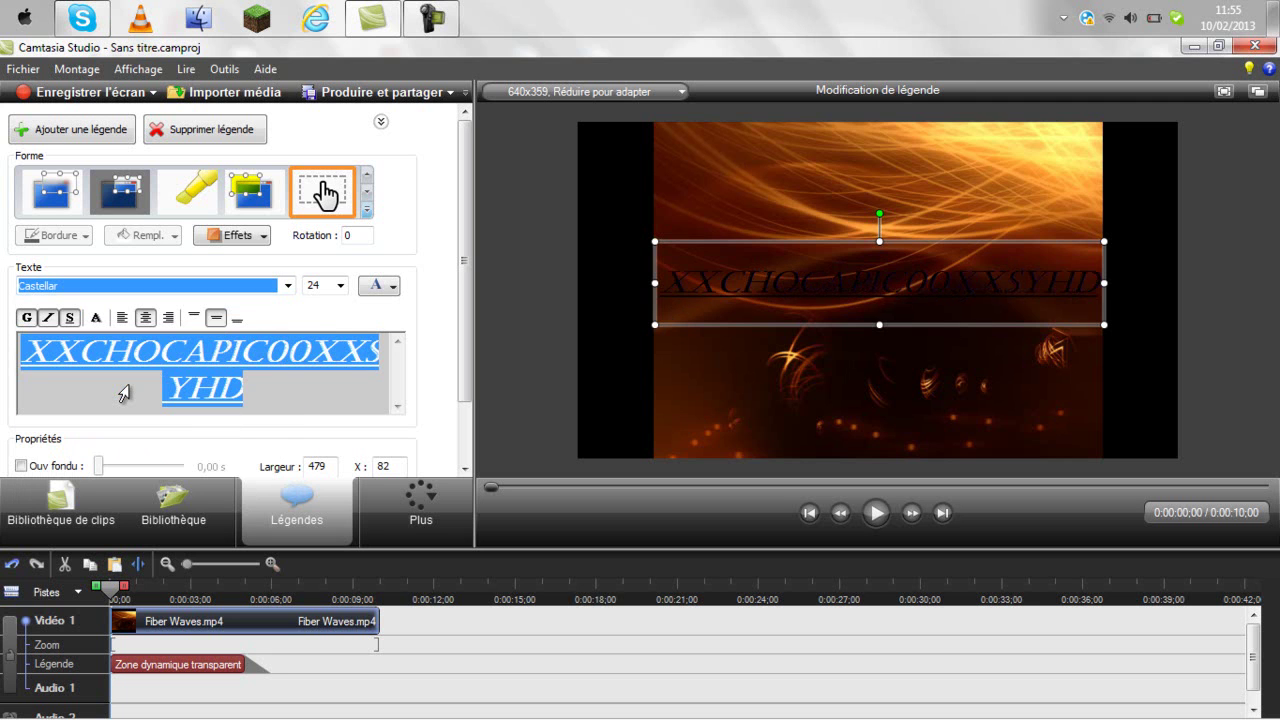
Change the callout text's font to Curlz MT
{"action": "left_click", "coordinate": [143, 287]}
{"action": "scroll", "coordinate": [163, 420], "scroll_direction": "down", "scroll_amount": 4}
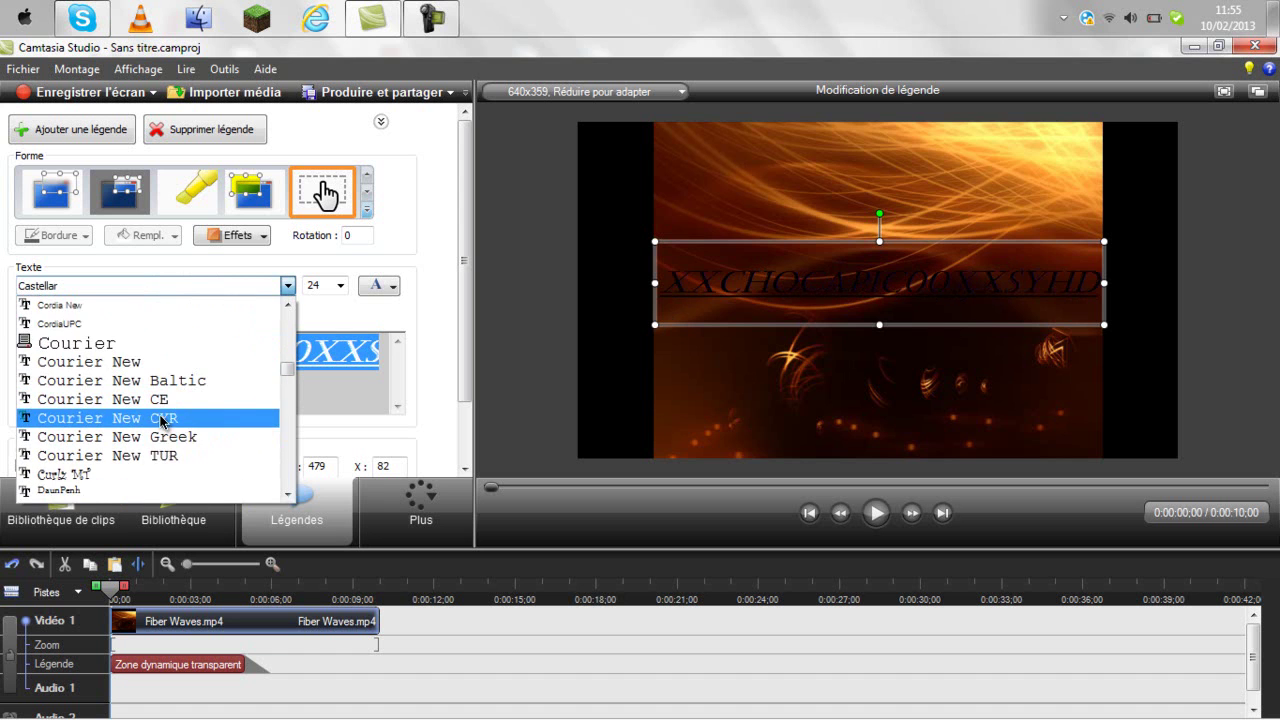
{"action": "scroll", "coordinate": [190, 442], "scroll_direction": "down", "scroll_amount": 1}
{"action": "left_click", "coordinate": [175, 362]}
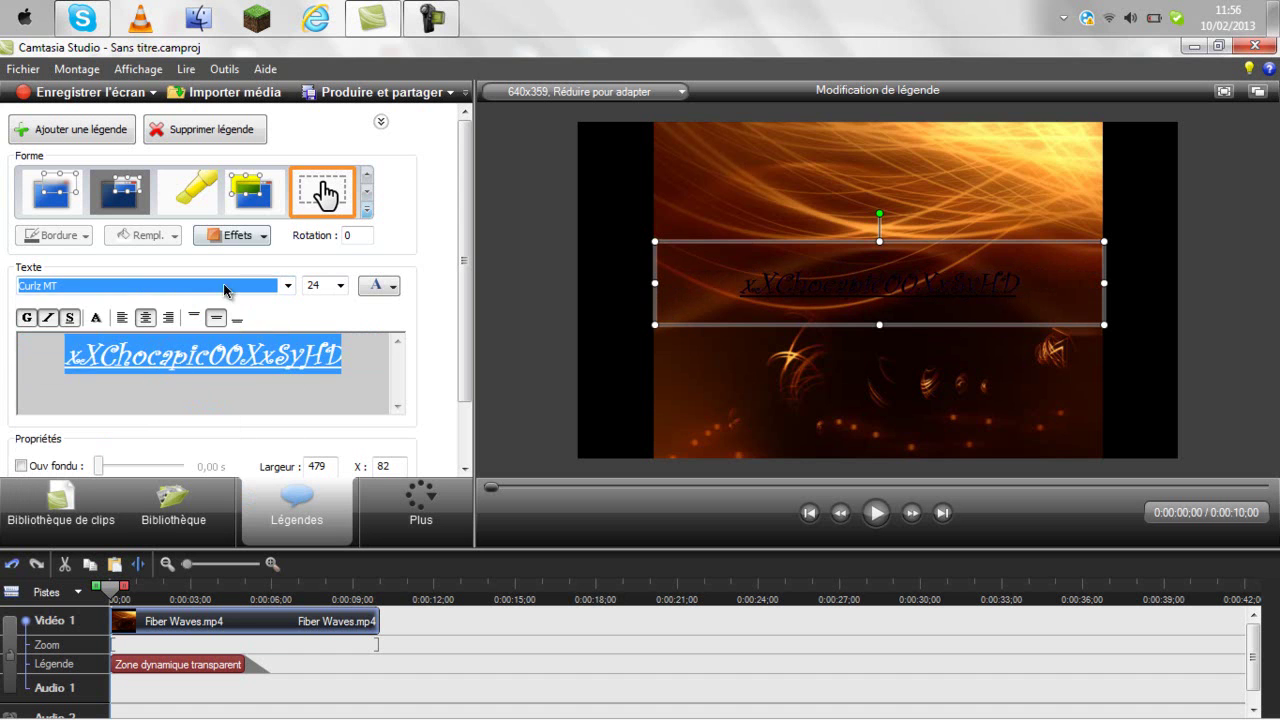
{"action": "left_click", "coordinate": [257, 355]}
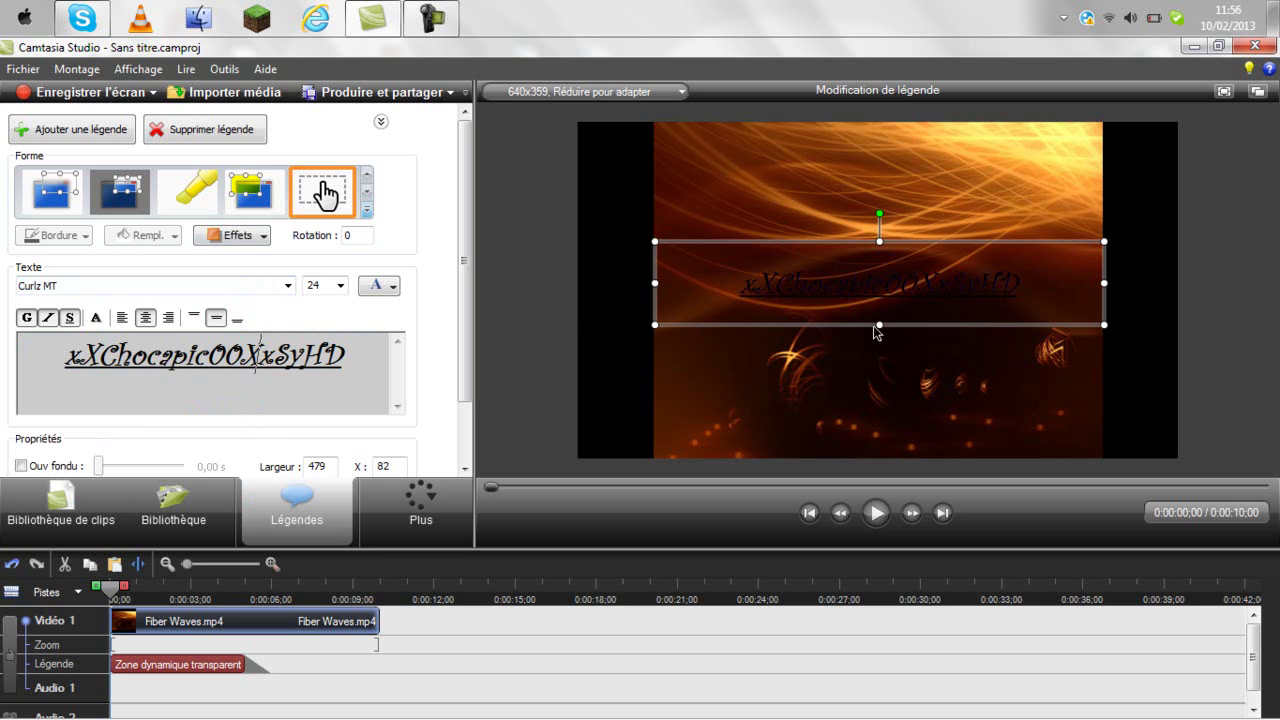
Set the whole callout text to size 30, trying sizes 26 and 28 first
{"action": "left_click_drag", "start_coordinate": [362, 368], "coordinate": [45, 377]}
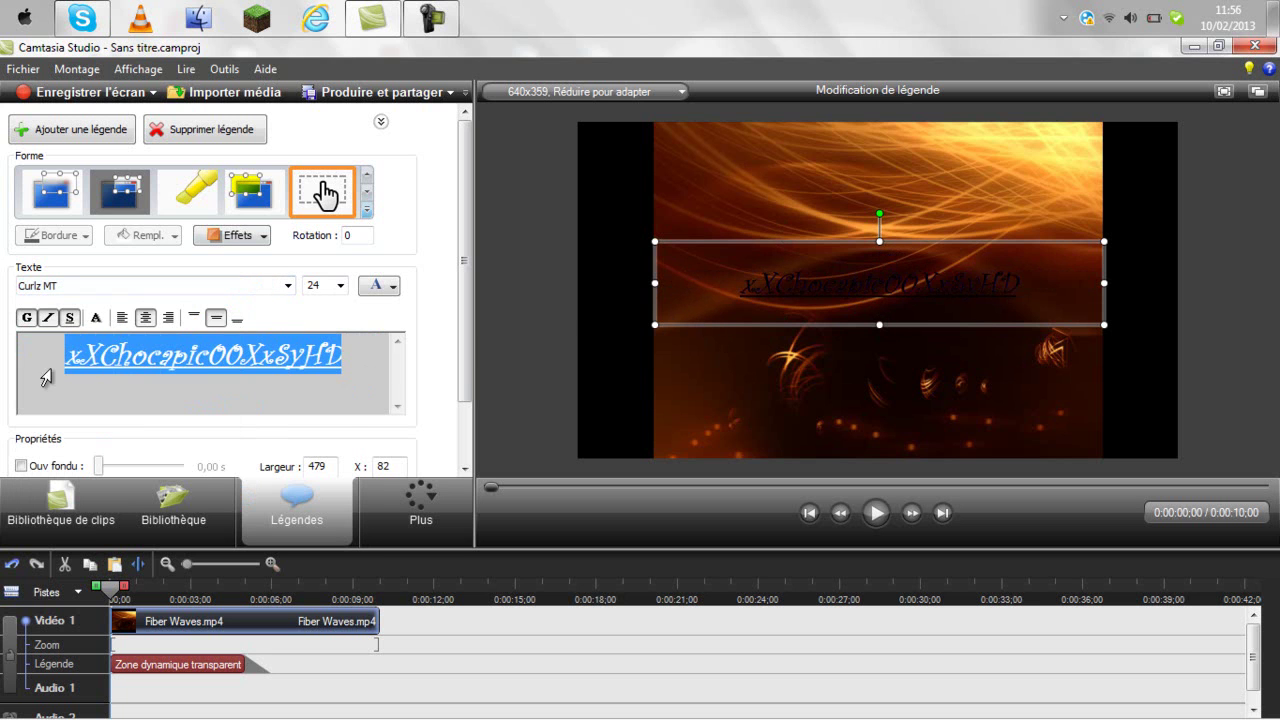
{"action": "left_click", "coordinate": [342, 286]}
{"action": "left_click", "coordinate": [333, 438]}
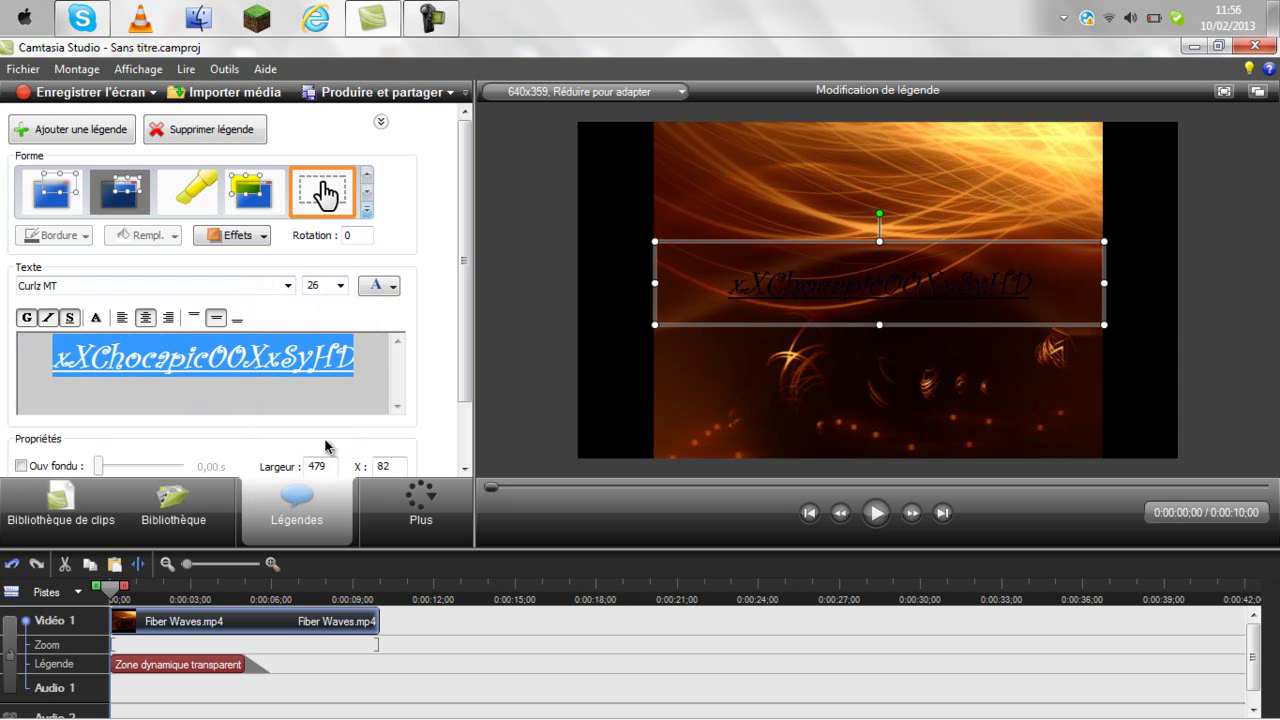
{"action": "left_click", "coordinate": [339, 287]}
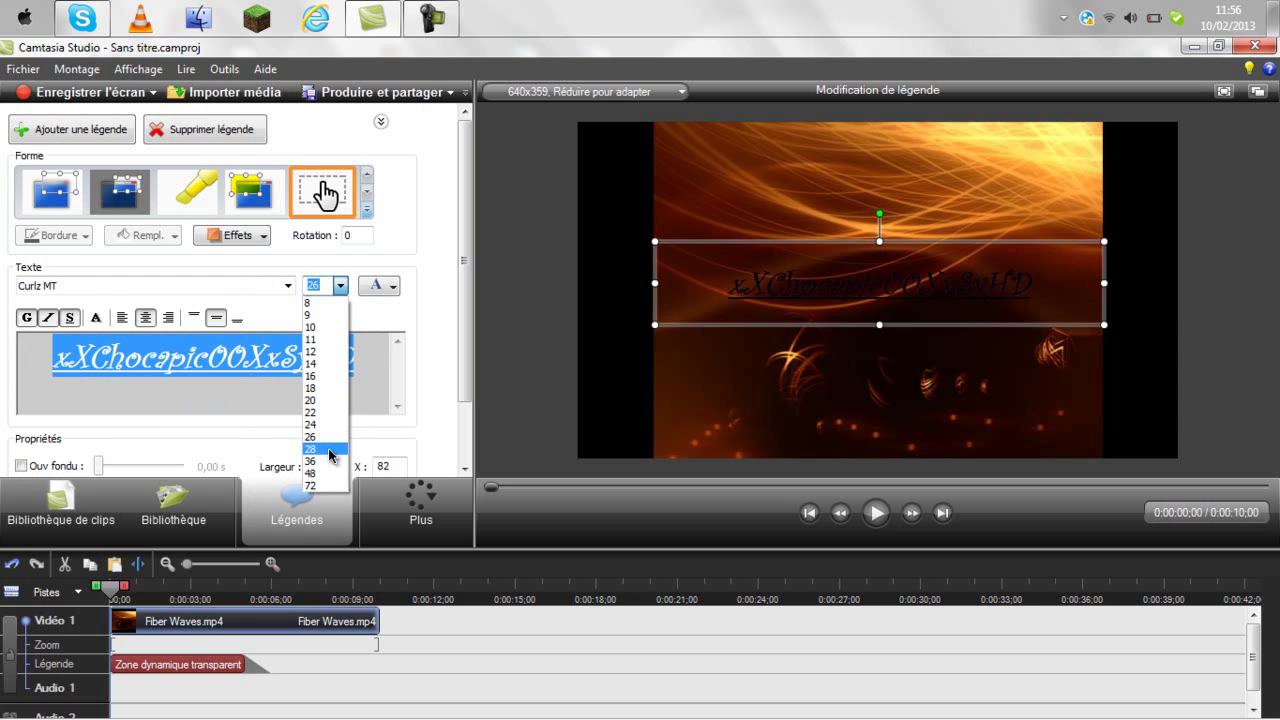
{"action": "left_click", "coordinate": [336, 449]}
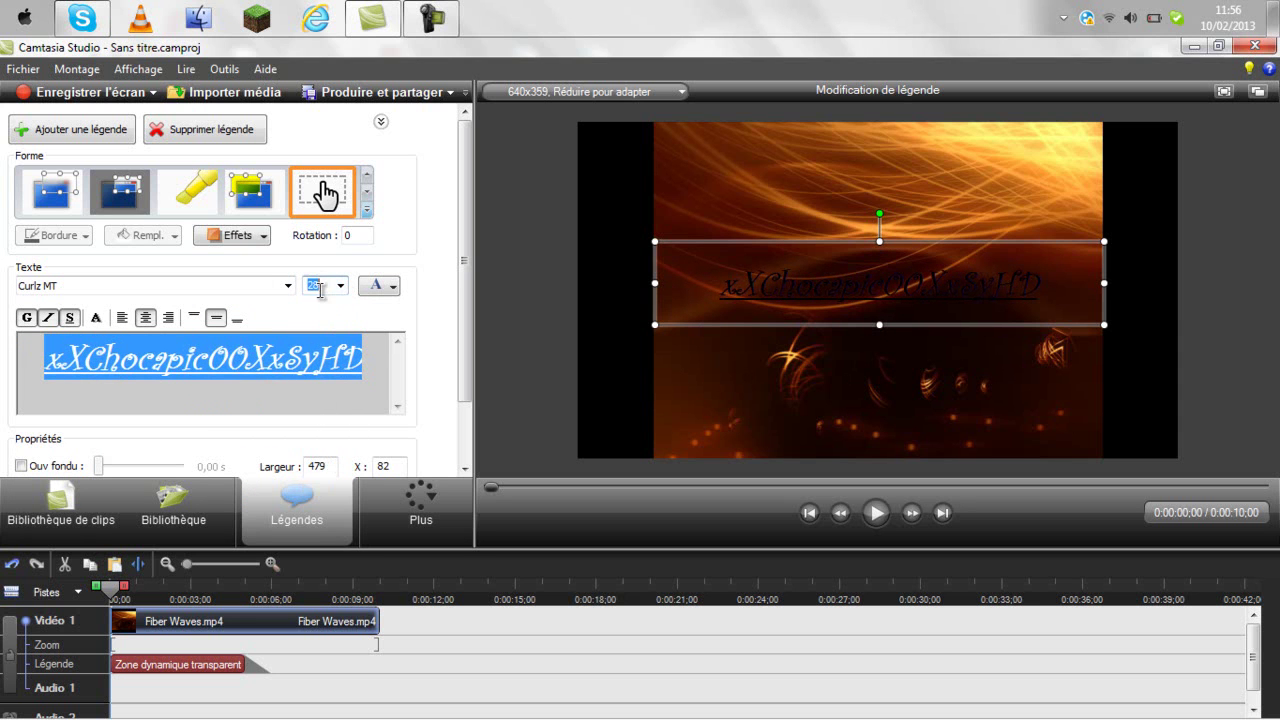
{"action": "type", "text": "30"}
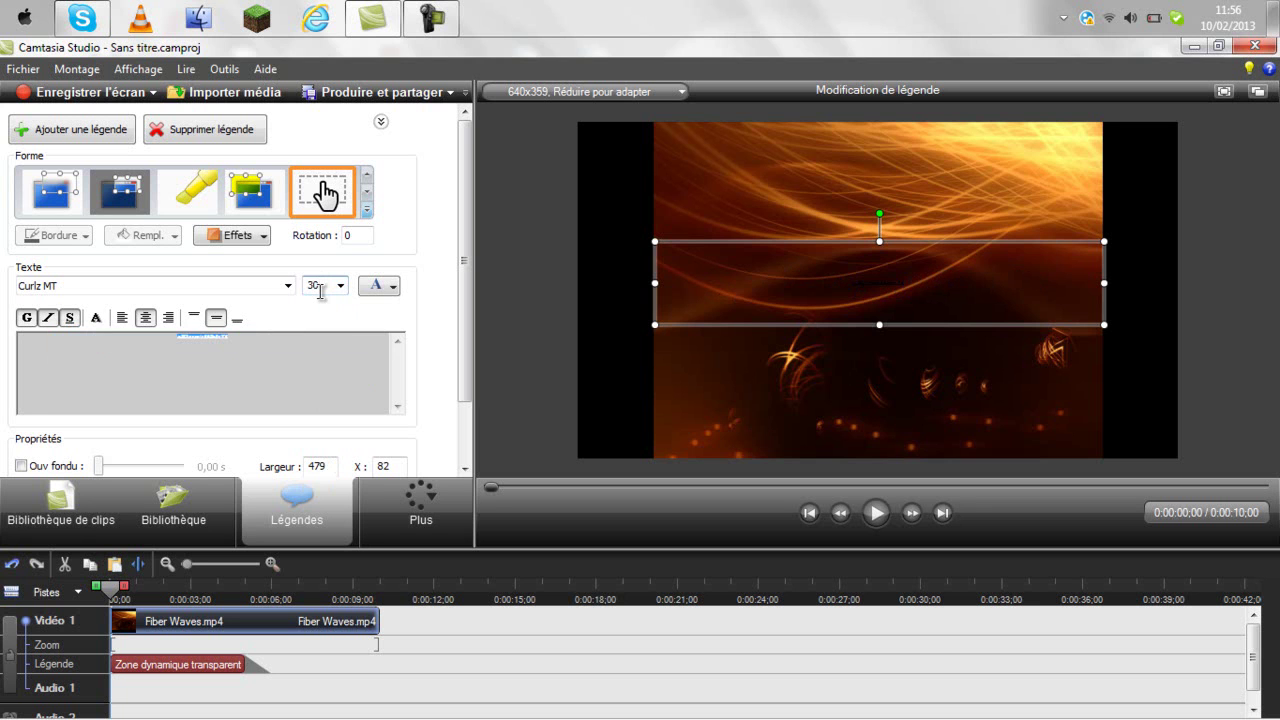
{"action": "key", "text": "Return"}
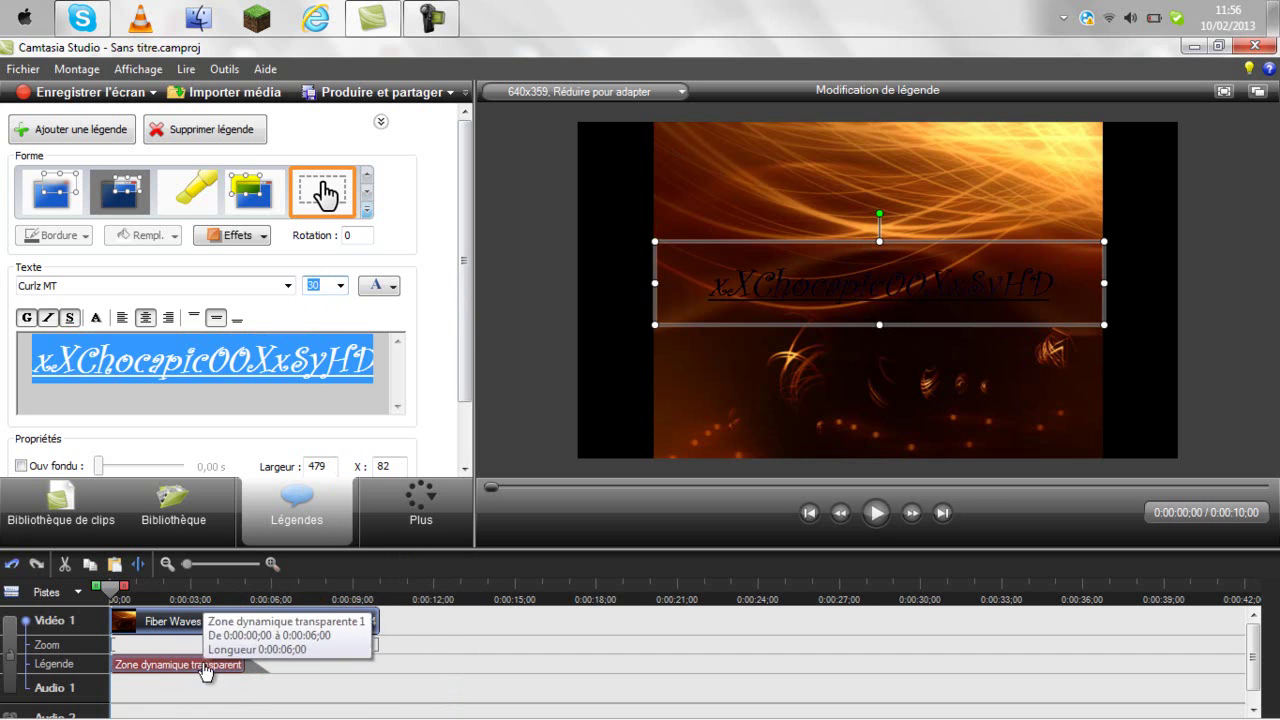
Extend the title callout to the end of the Fiber Waves.mp4 clip at 0:00:10;00 and preview the start
{"action": "left_click_drag", "start_coordinate": [243, 664], "coordinate": [410, 660]}
{"action": "left_click", "coordinate": [360, 592]}
{"action": "left_click", "coordinate": [810, 512]}
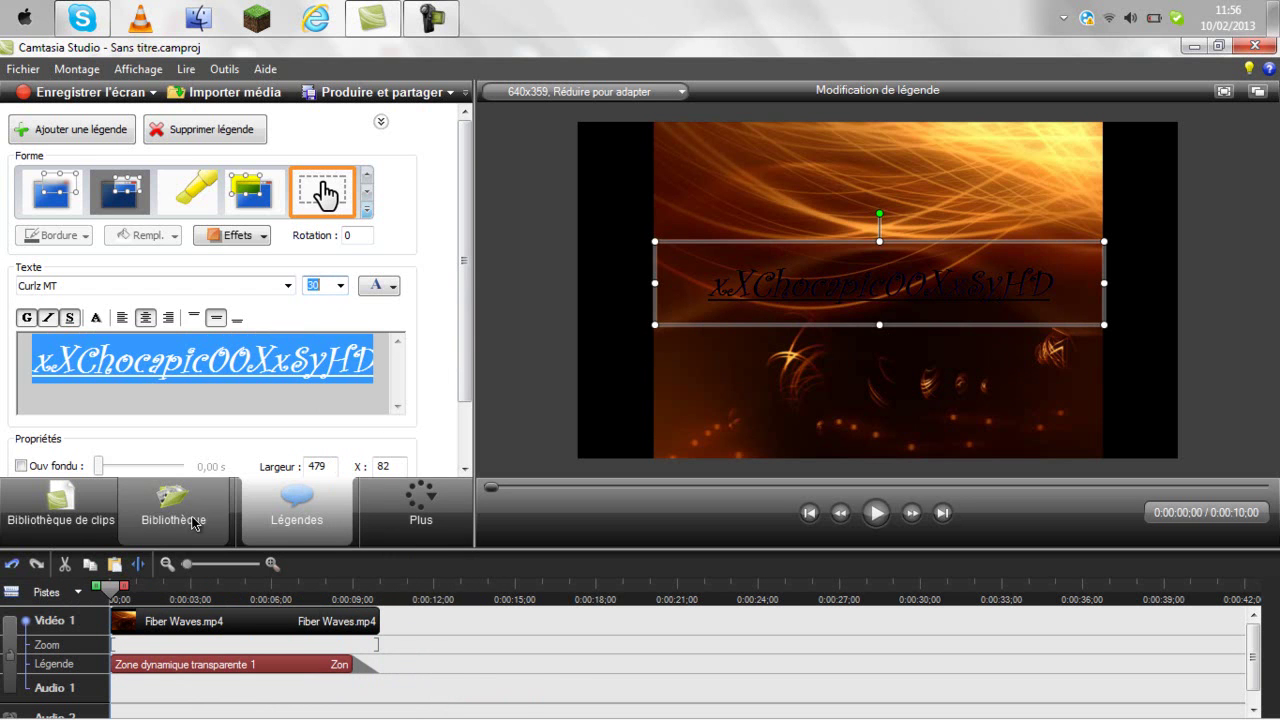
{"action": "left_click", "coordinate": [293, 531]}
{"action": "left_click", "coordinate": [878, 514]}
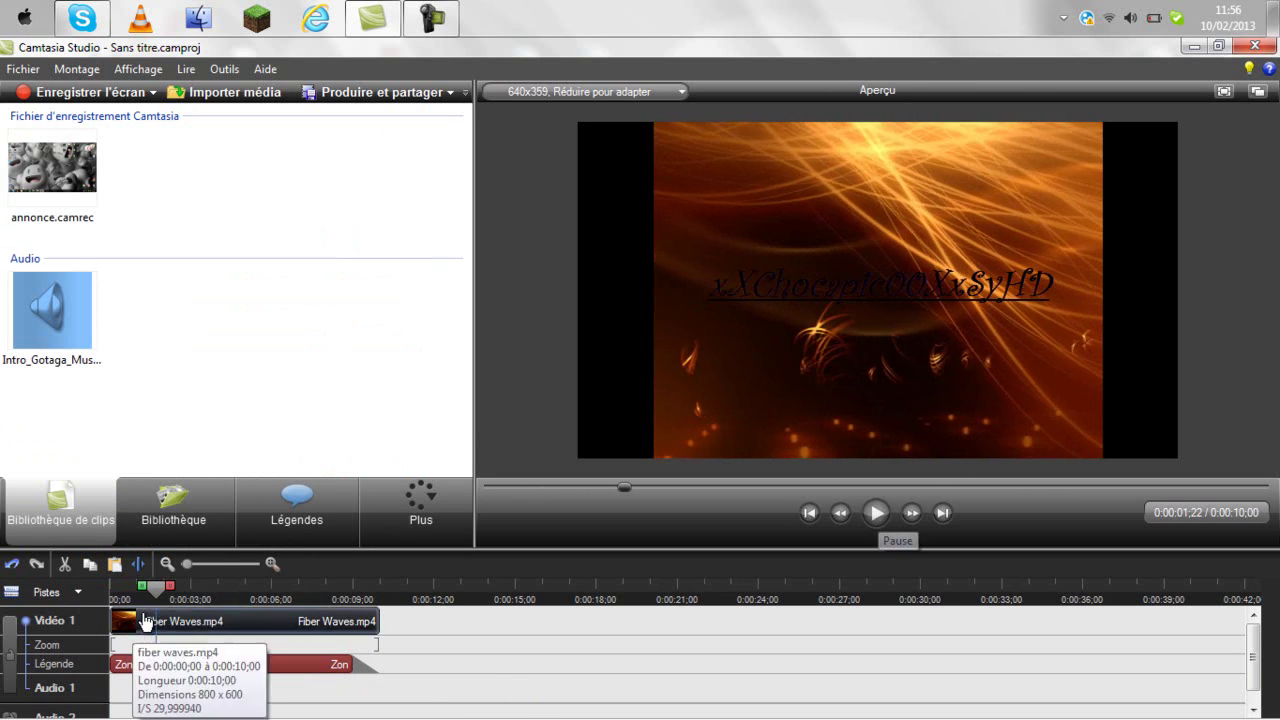
{"action": "left_click", "coordinate": [112, 590]}
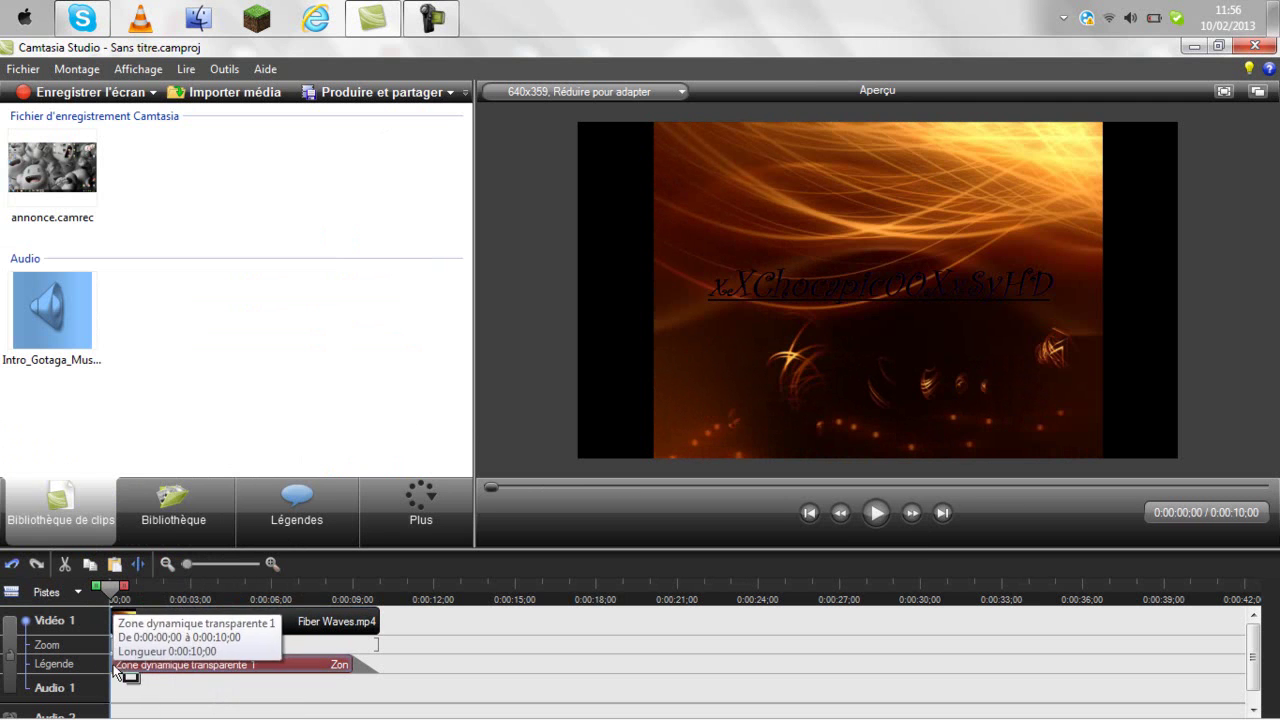
Trim the title callout's start to 0:00:00;17 and play back the opening
{"action": "left_click_drag", "start_coordinate": [110, 664], "coordinate": [125, 664]}
{"action": "left_click", "coordinate": [877, 514]}
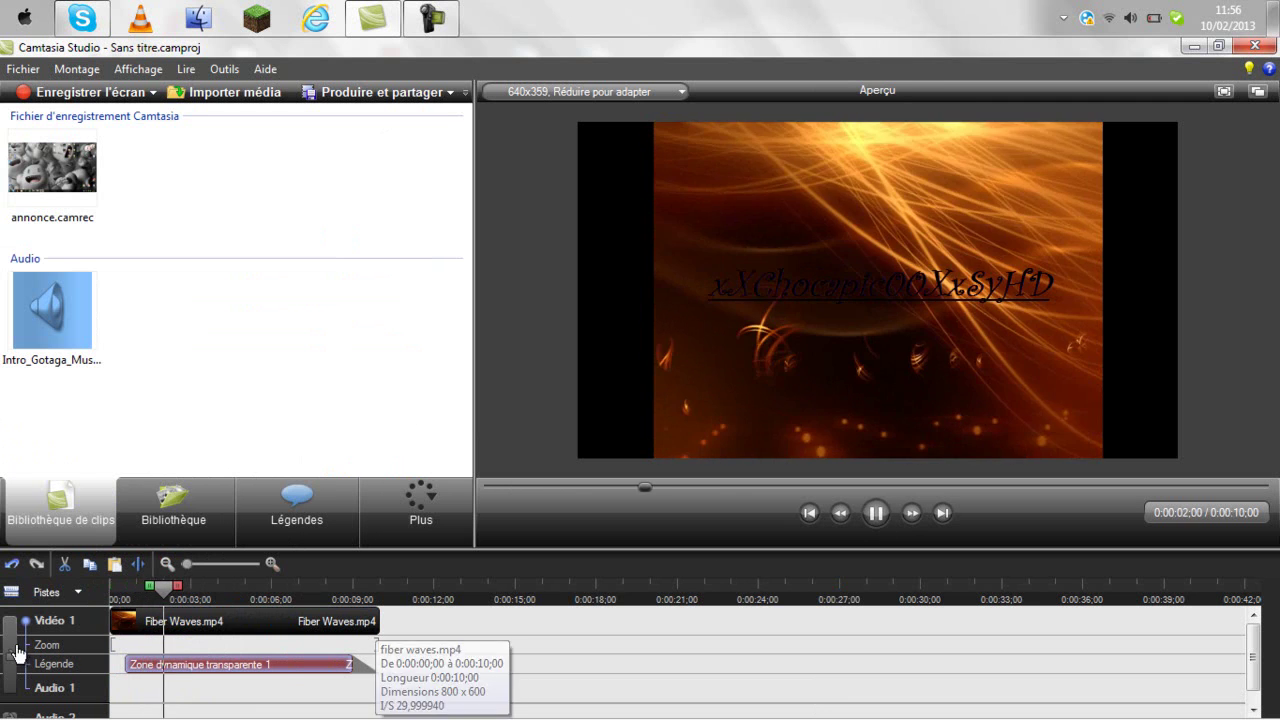
{"action": "left_click_drag", "start_coordinate": [163, 590], "coordinate": [110, 590]}
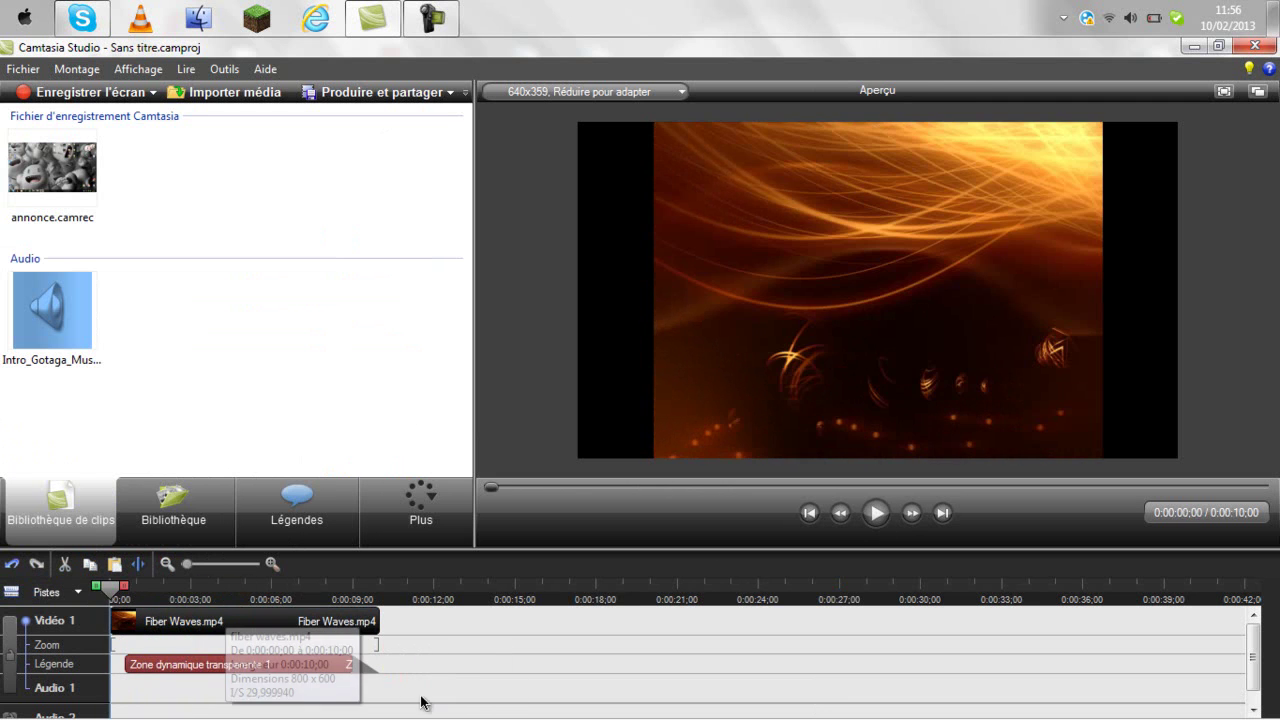
{"action": "left_click", "coordinate": [123, 673]}
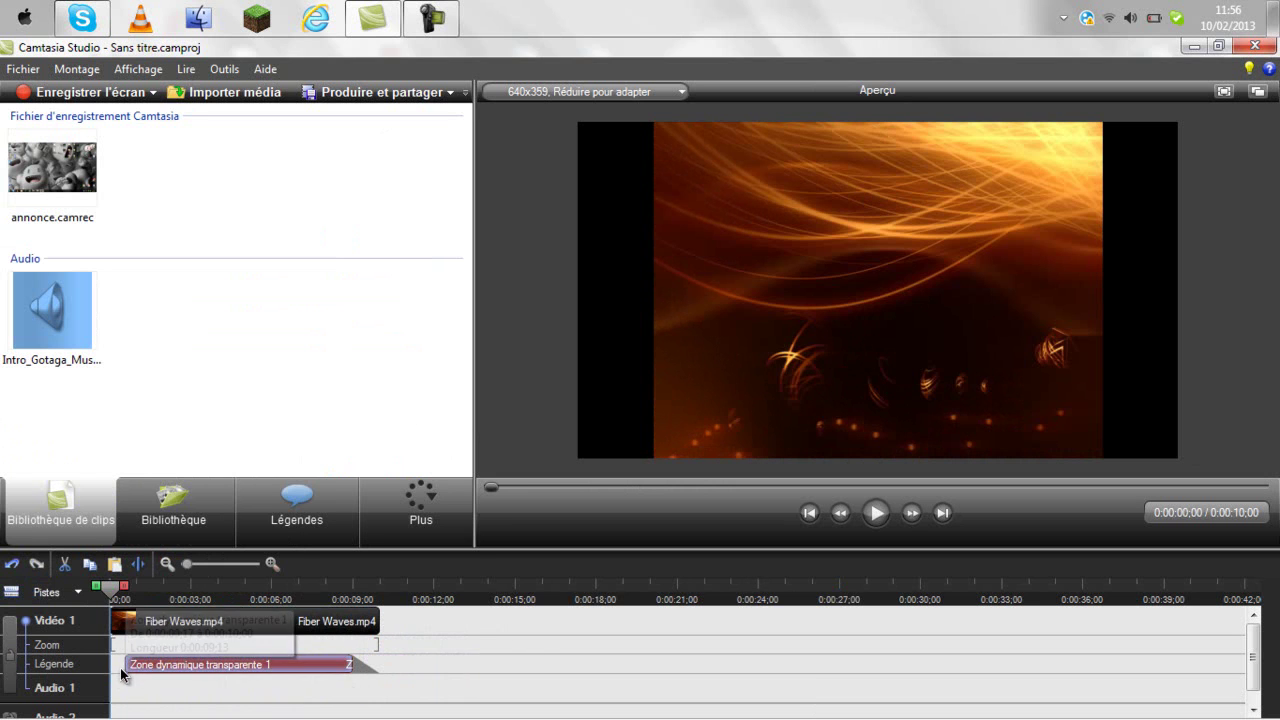
{"action": "right_click", "coordinate": [121, 671]}
{"action": "left_click", "coordinate": [125, 675]}
{"action": "right_click", "coordinate": [141, 669]}
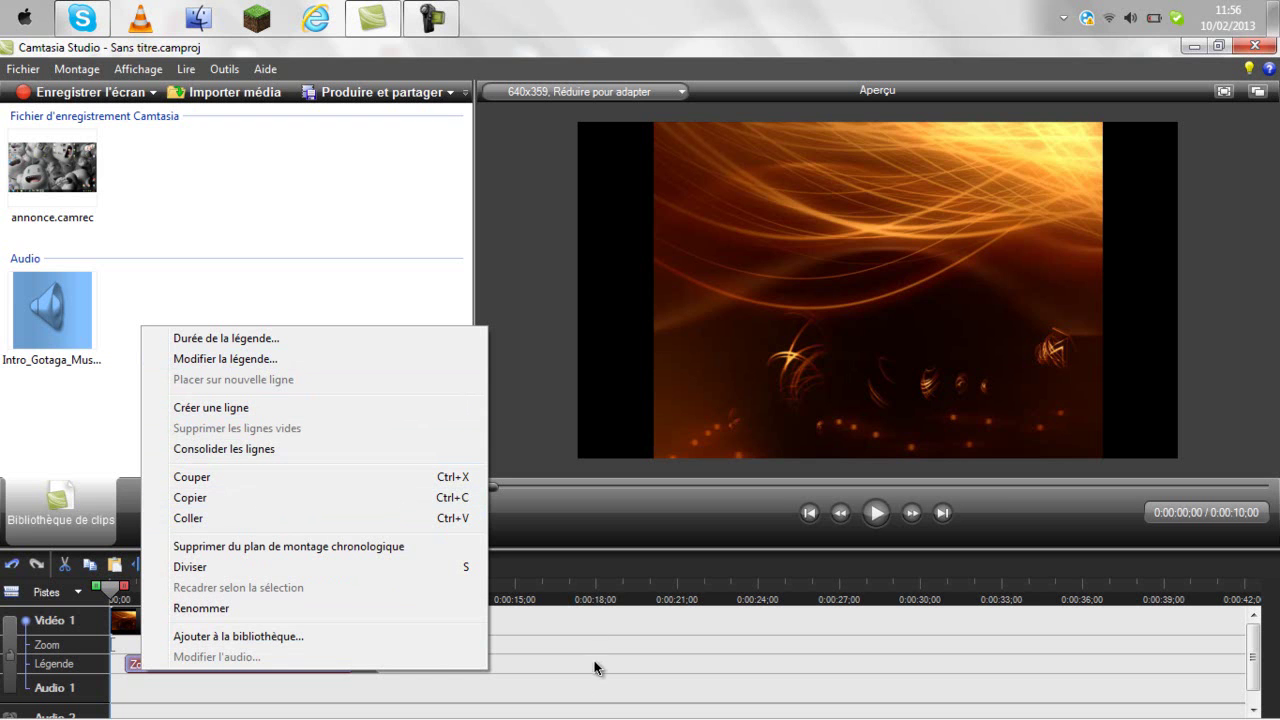
{"action": "left_click", "coordinate": [265, 345]}
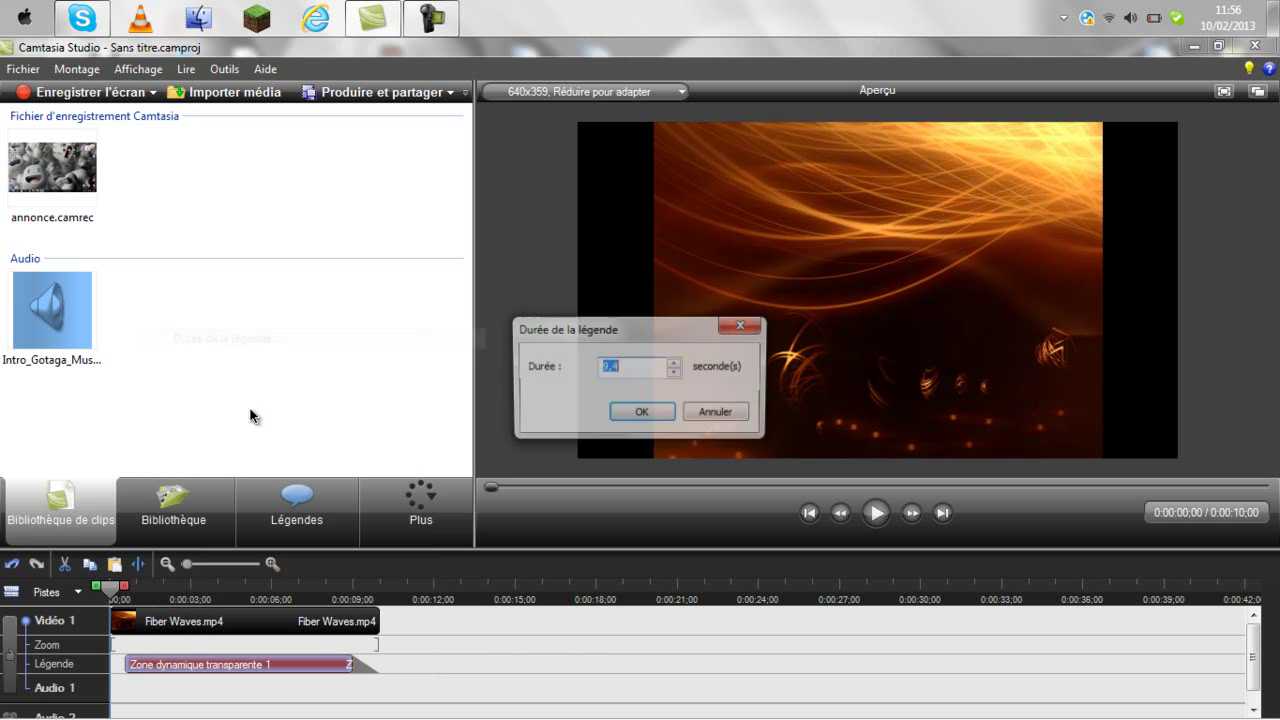
{"action": "left_click", "coordinate": [716, 414]}
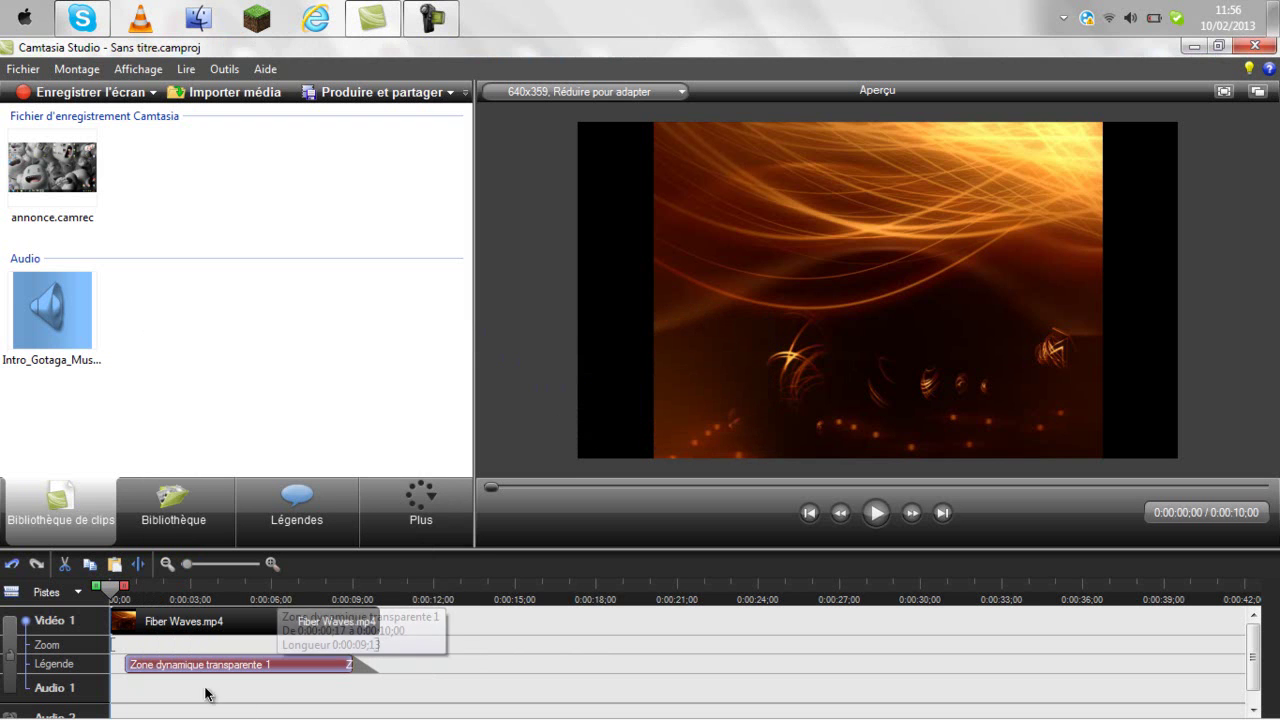
Add a blur callout at 0:00:00;17 and position it over the title text
{"action": "left_click", "coordinate": [290, 510]}
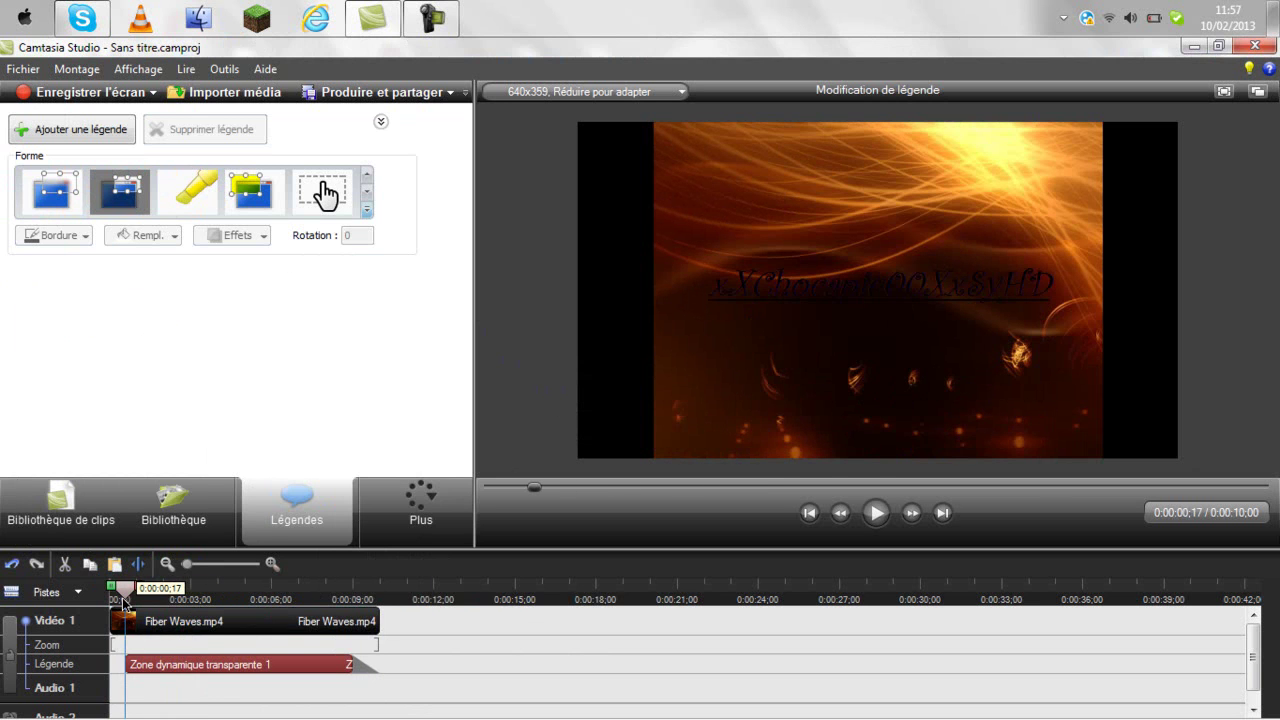
{"action": "left_click", "coordinate": [75, 192]}
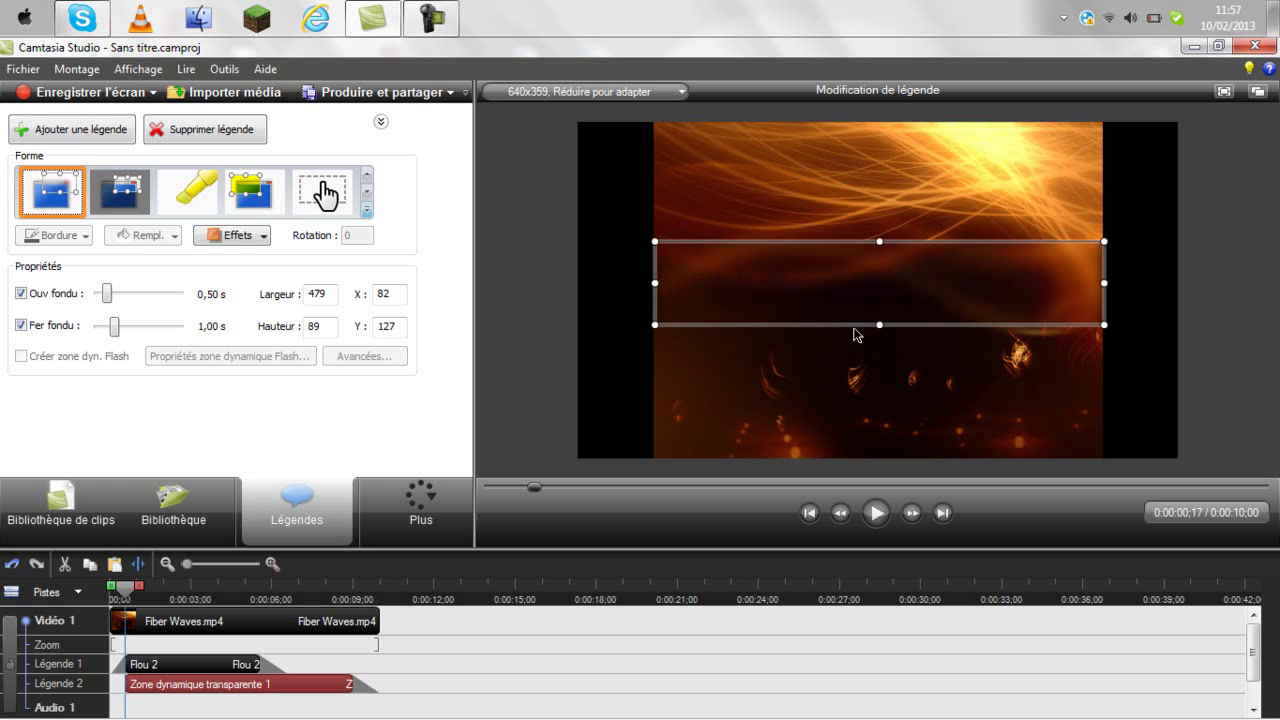
{"action": "mouse_move", "coordinate": [857, 294]}
{"action": "left_mouse_down"}
{"action": "mouse_move", "coordinate": [831, 366]}
{"action": "mouse_move", "coordinate": [889, 300]}
{"action": "mouse_move", "coordinate": [854, 291]}
{"action": "left_mouse_up"}
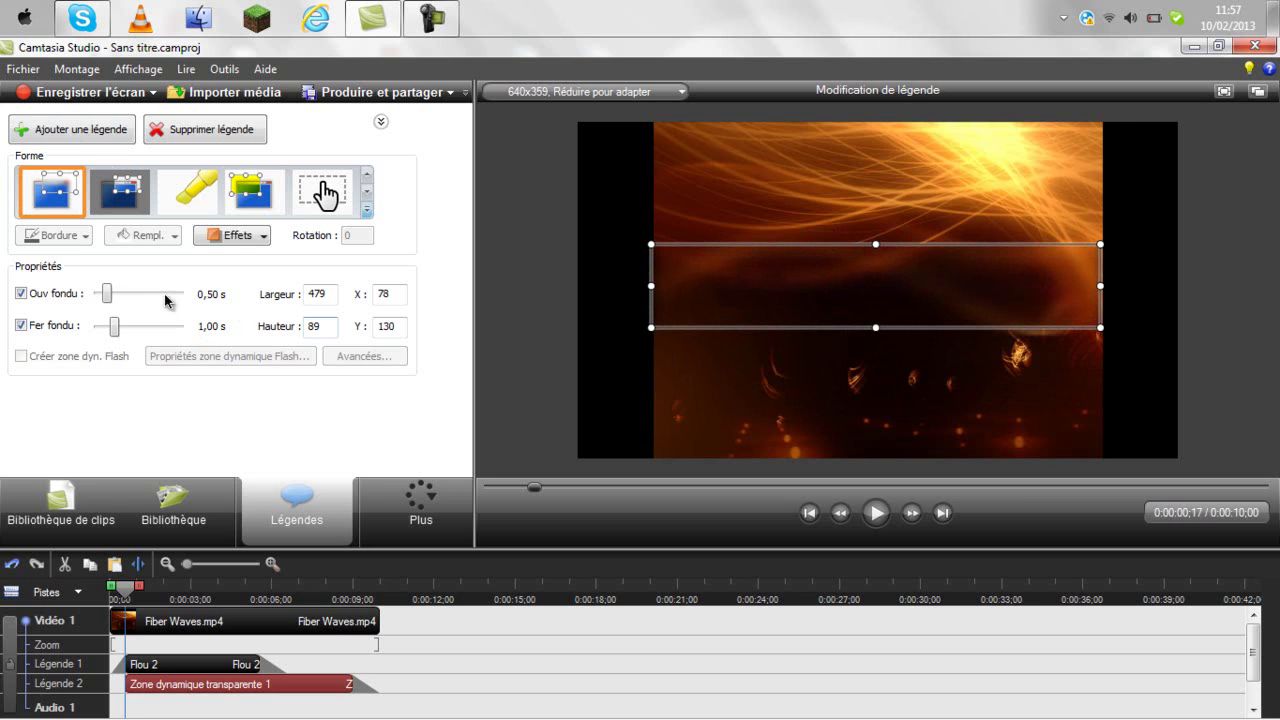
Set the blur callout to the second intensity preset, trying the third first, and realign it over the title at X 79, Y 126
{"action": "left_click", "coordinate": [235, 235]}
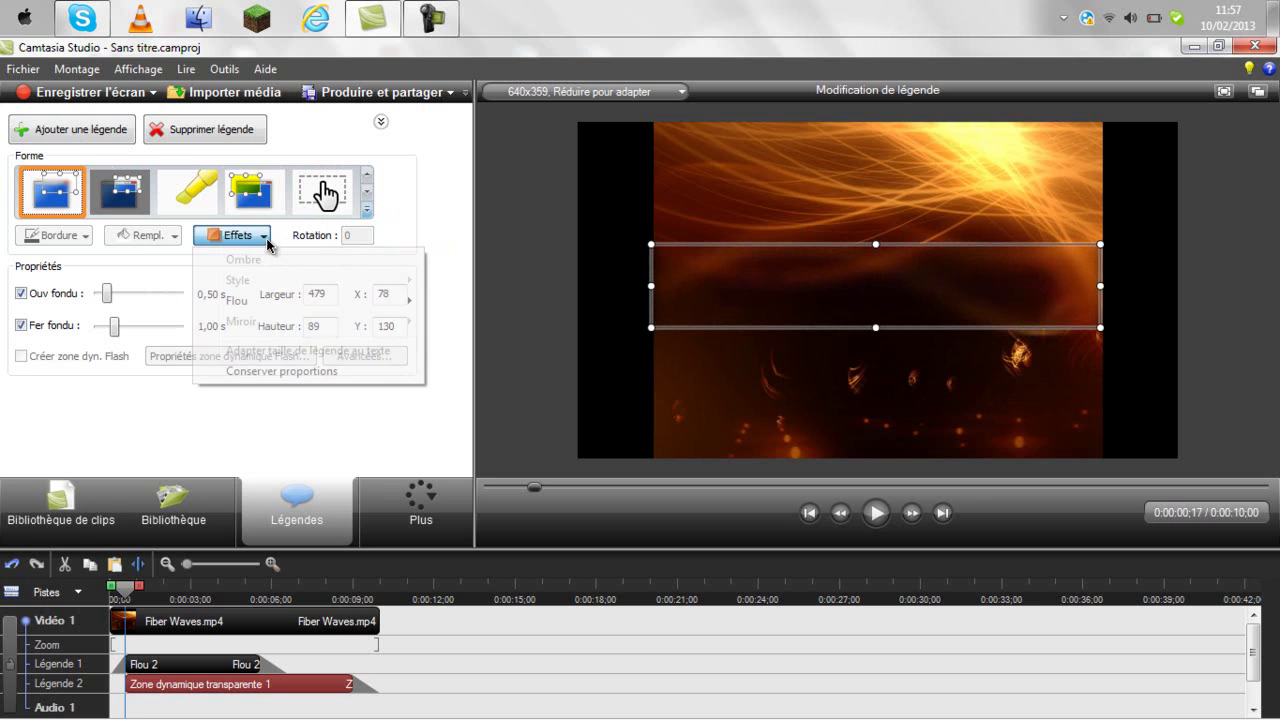
{"action": "mouse_move", "coordinate": [375, 308]}
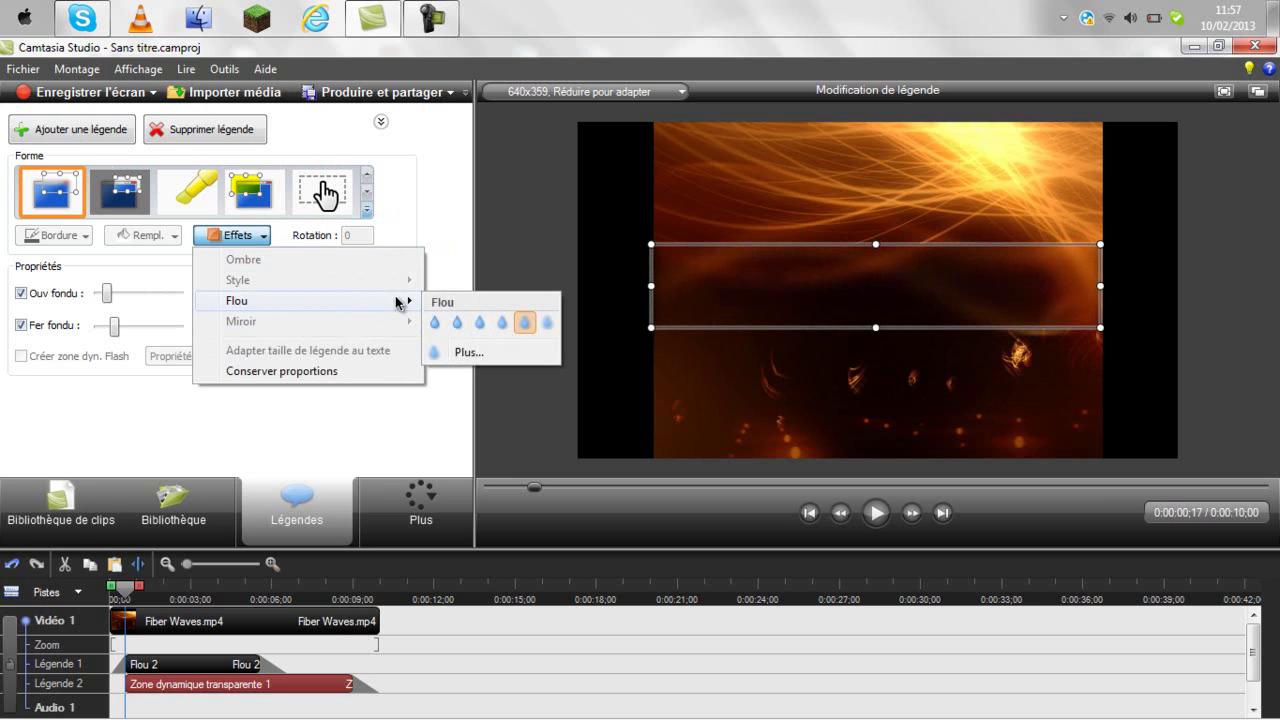
{"action": "left_click", "coordinate": [479, 321]}
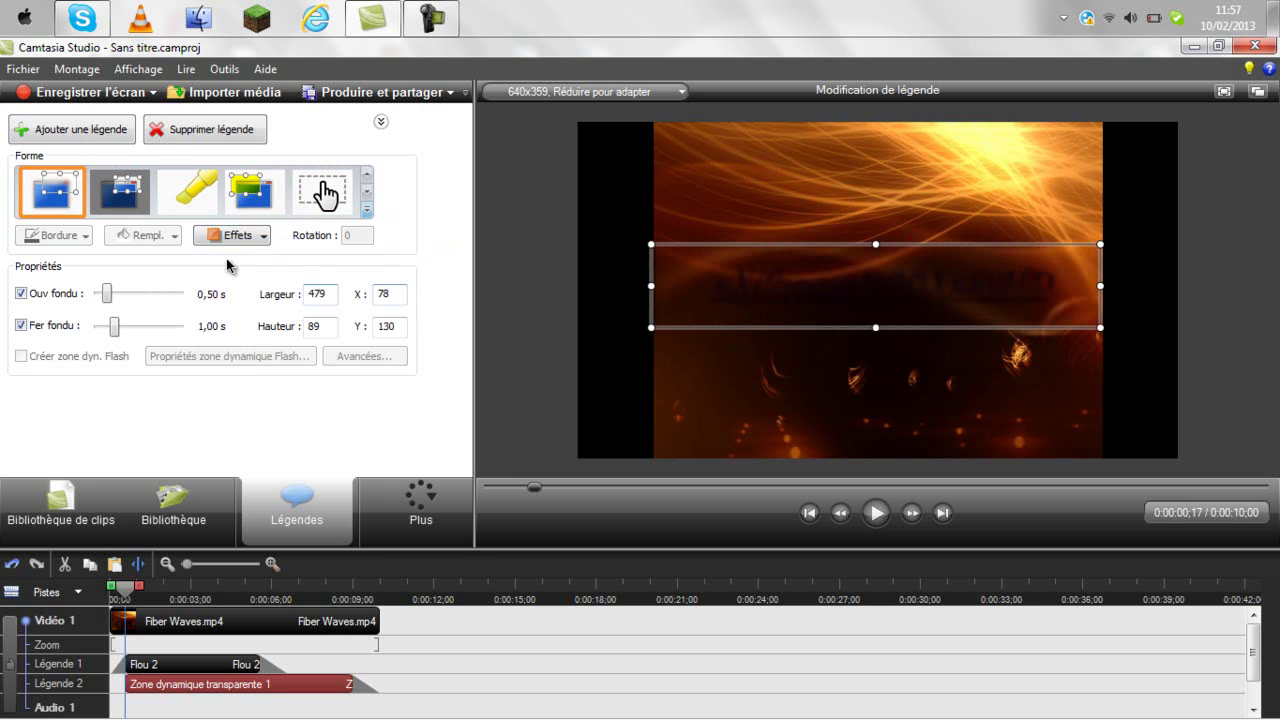
{"action": "left_click", "coordinate": [265, 238]}
{"action": "mouse_move", "coordinate": [414, 306]}
{"action": "left_click", "coordinate": [458, 323]}
{"action": "left_click_drag", "start_coordinate": [889, 288], "coordinate": [919, 315]}
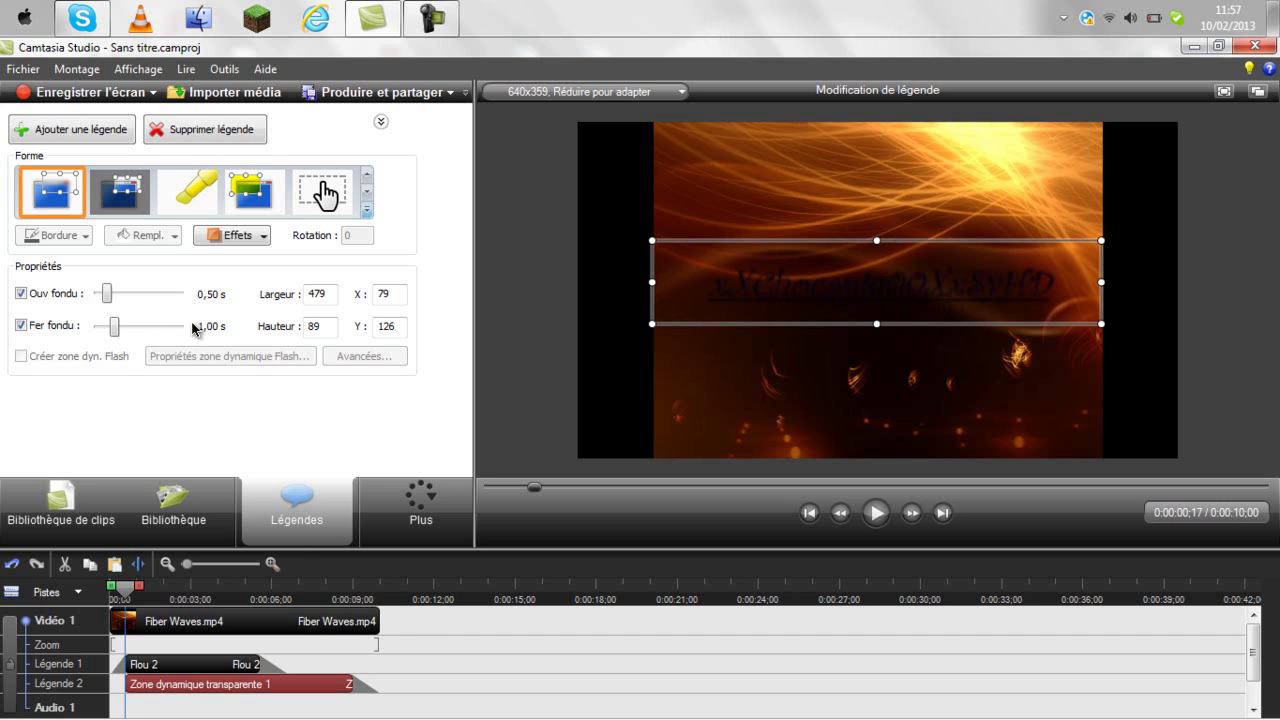
Shift the blur callout slightly later on the timeline and play back the intro
{"action": "left_click_drag", "start_coordinate": [162, 665], "coordinate": [187, 671]}
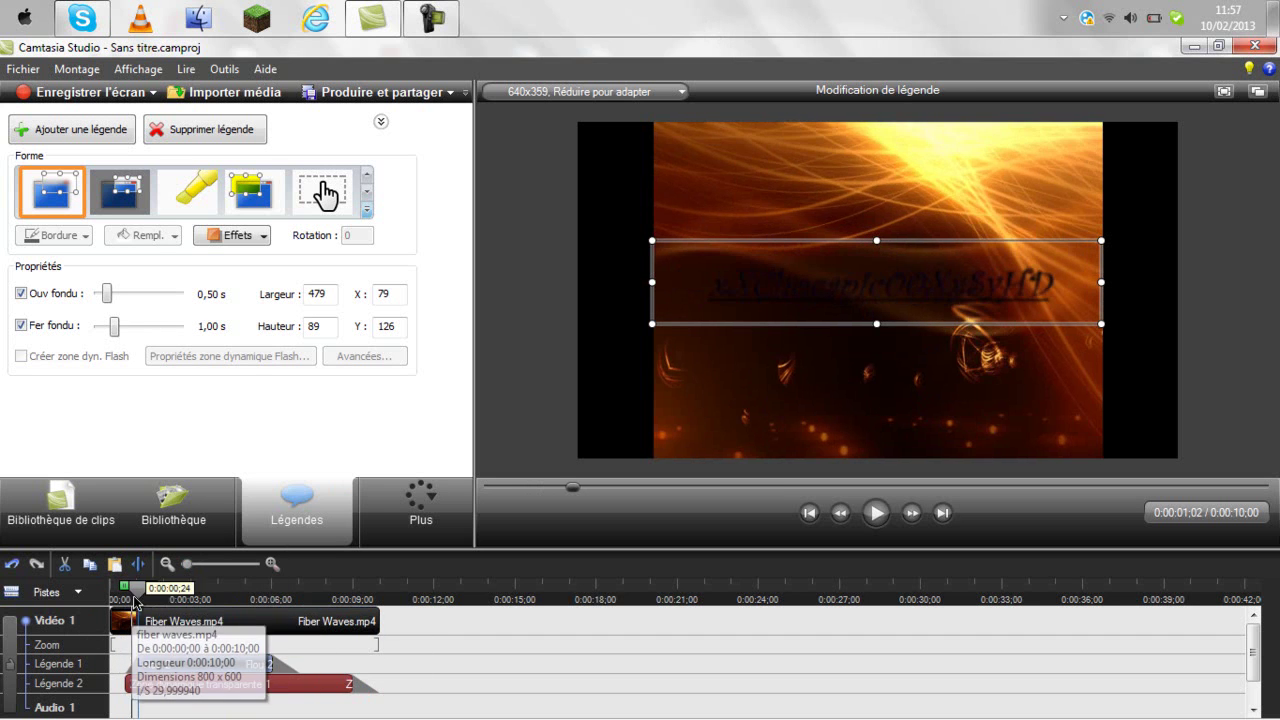
{"action": "left_click_drag", "start_coordinate": [138, 589], "coordinate": [106, 594]}
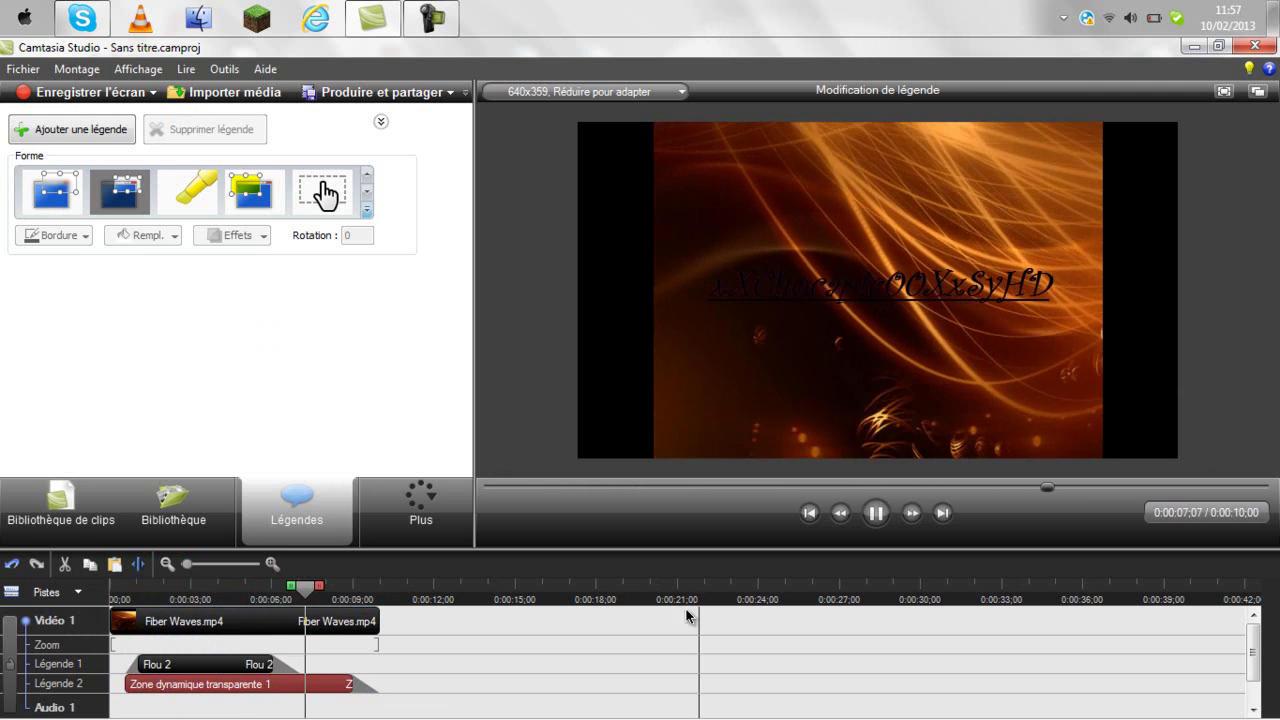
{"action": "left_click", "coordinate": [113, 590]}
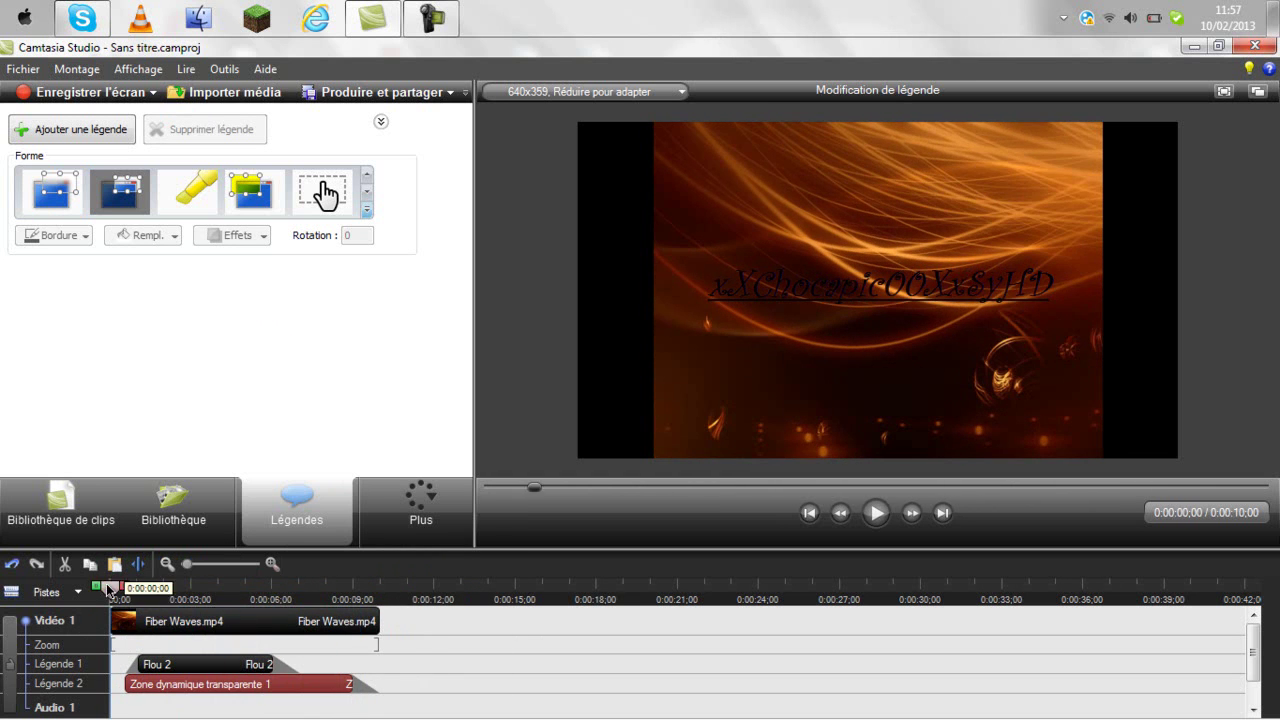
Stretch the blur callout to 0:00:10;00, align its start with the title callout, and play back the intro
{"action": "left_click", "coordinate": [262, 664]}
{"action": "left_click_drag", "start_coordinate": [274, 668], "coordinate": [355, 670]}
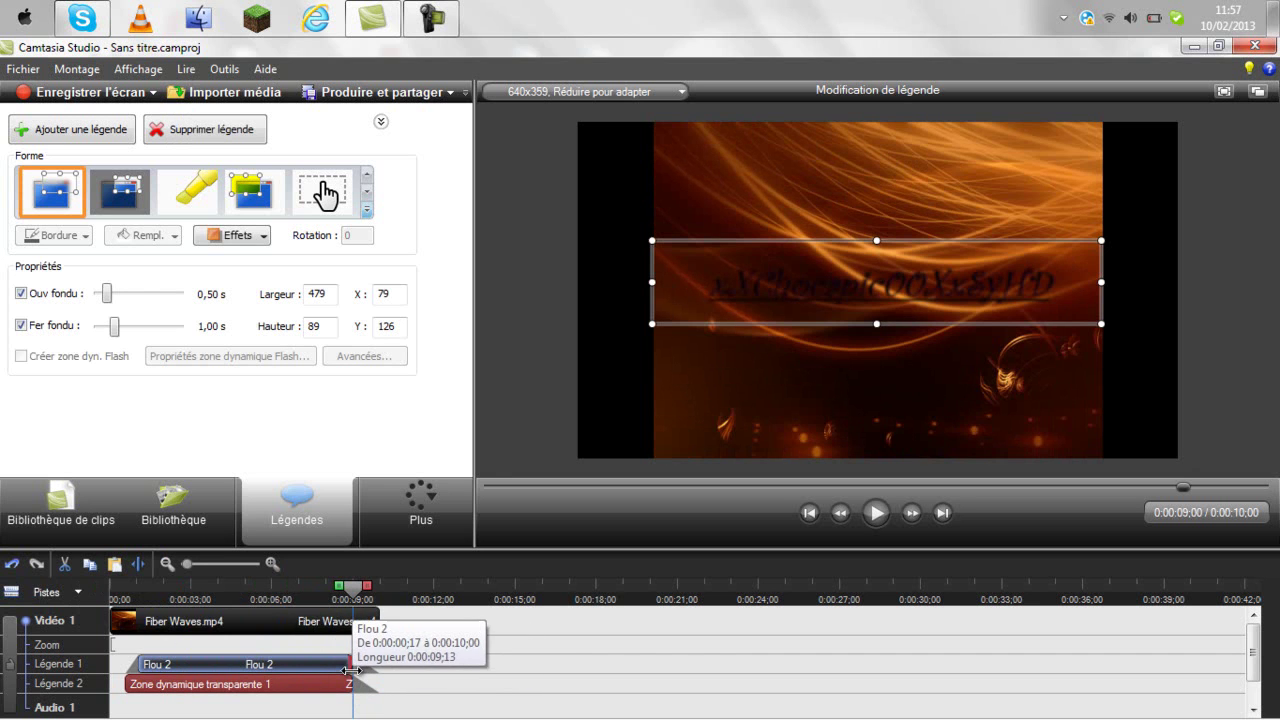
{"action": "left_click_drag", "start_coordinate": [135, 664], "coordinate": [125, 665]}
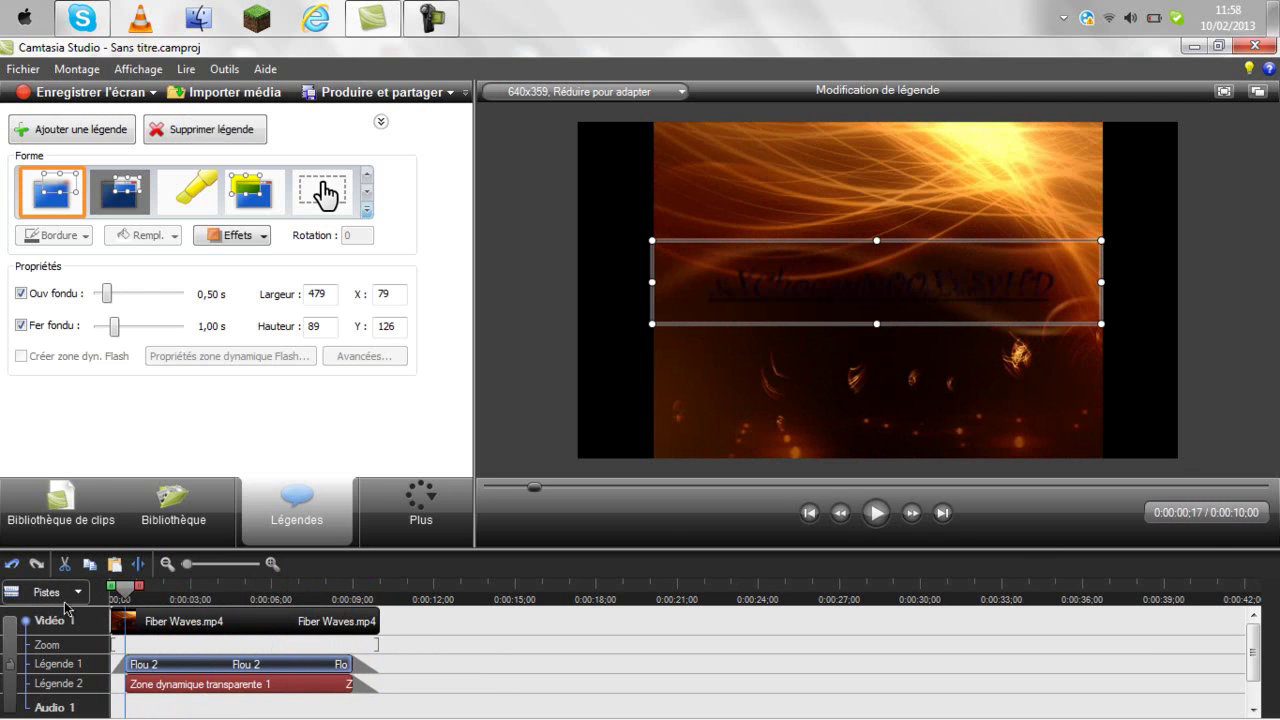
{"action": "left_click", "coordinate": [124, 596]}
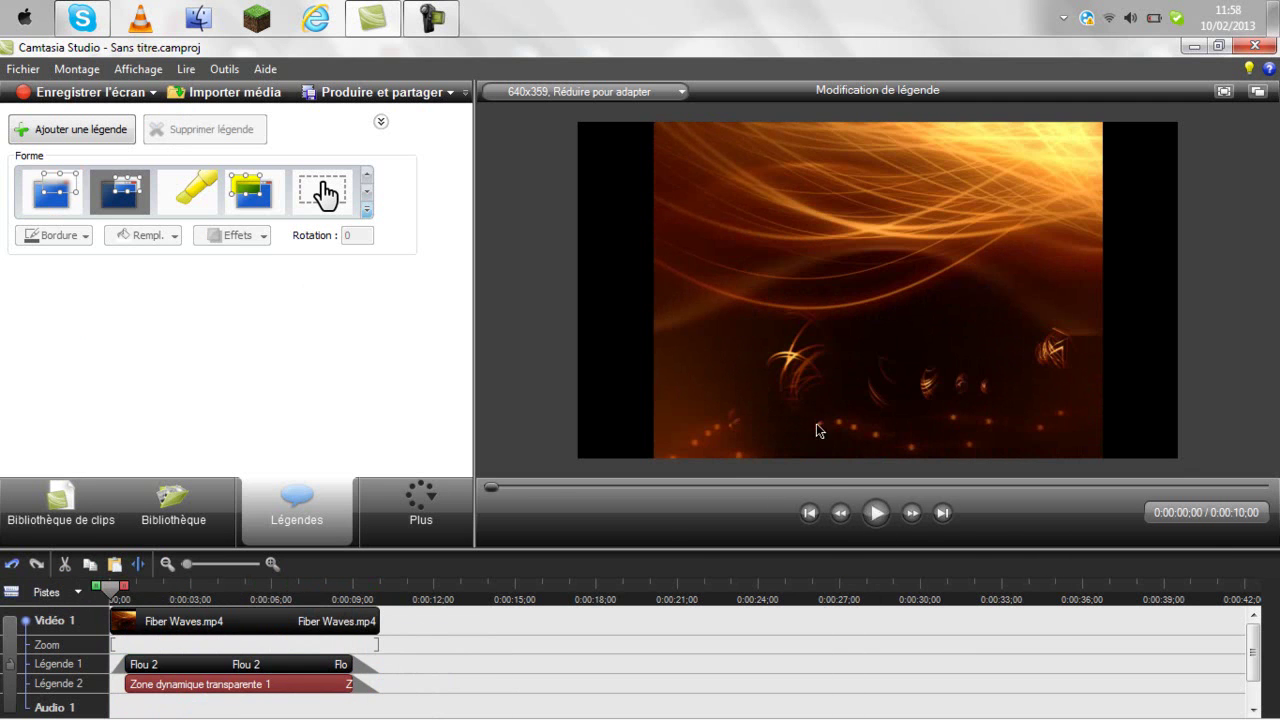
{"action": "left_click", "coordinate": [860, 512]}
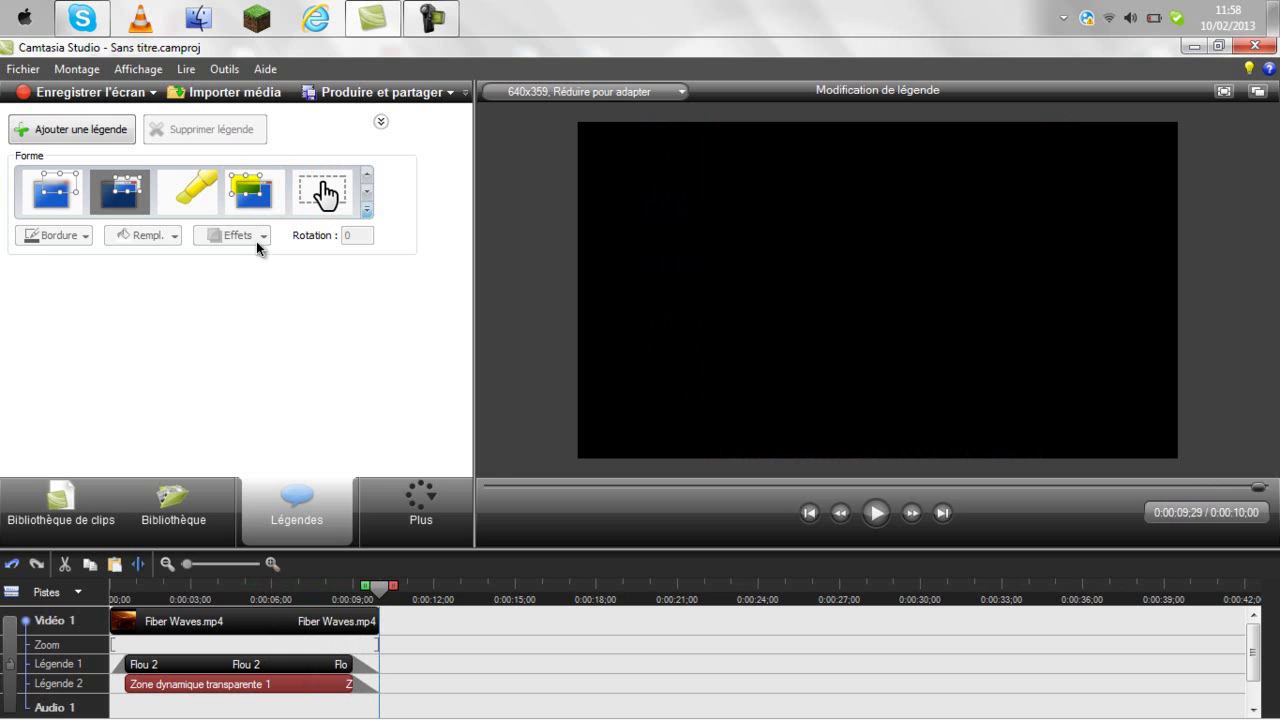
Reduce the blur callout's intensity to the lowest preset
{"action": "left_click", "coordinate": [340, 664]}
{"action": "left_click", "coordinate": [248, 236]}
{"action": "mouse_move", "coordinate": [400, 303]}
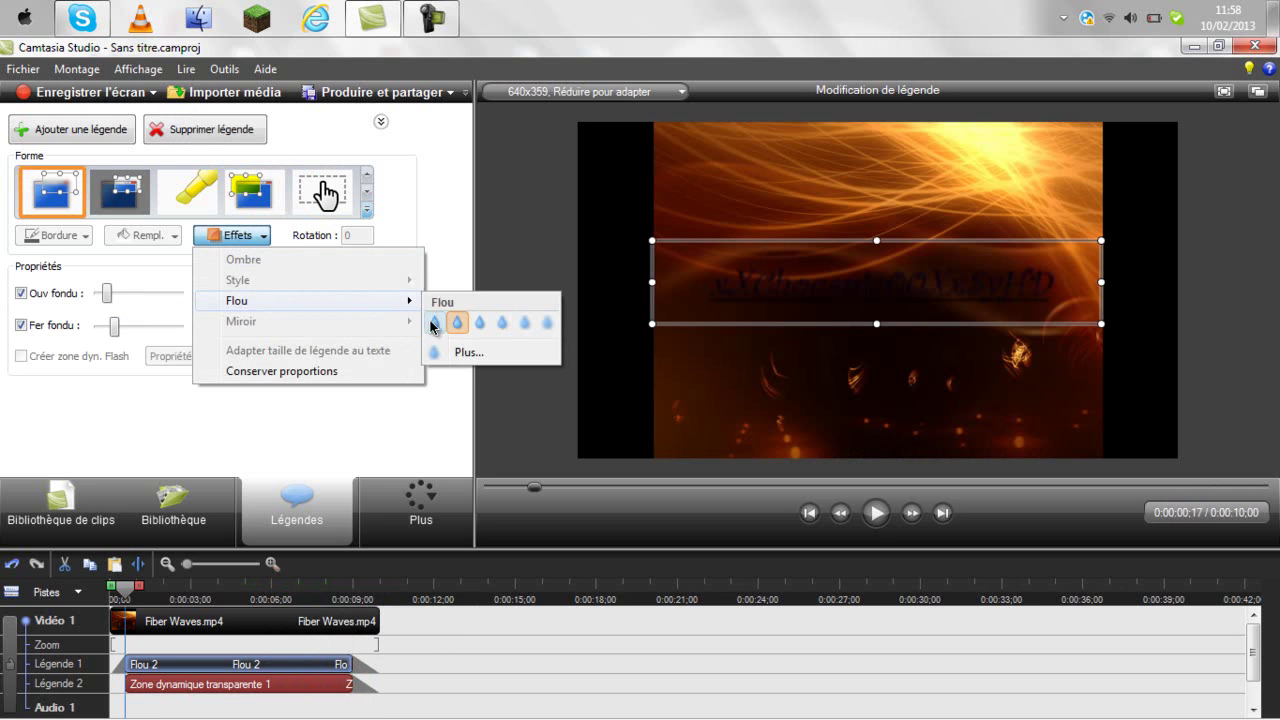
{"action": "left_click", "coordinate": [429, 323]}
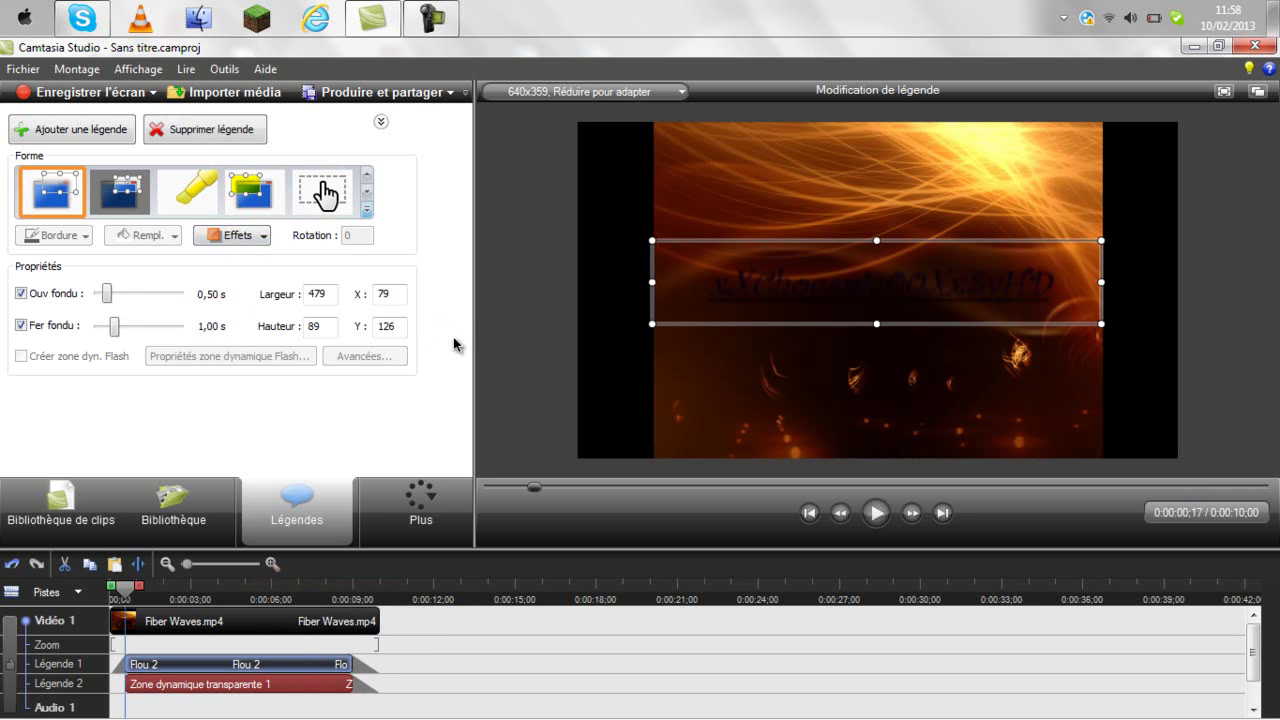
Raise the blur callout's intensity with a custom blur value and move it to X 89, Y 132
{"action": "left_click", "coordinate": [240, 236]}
{"action": "mouse_move", "coordinate": [400, 302]}
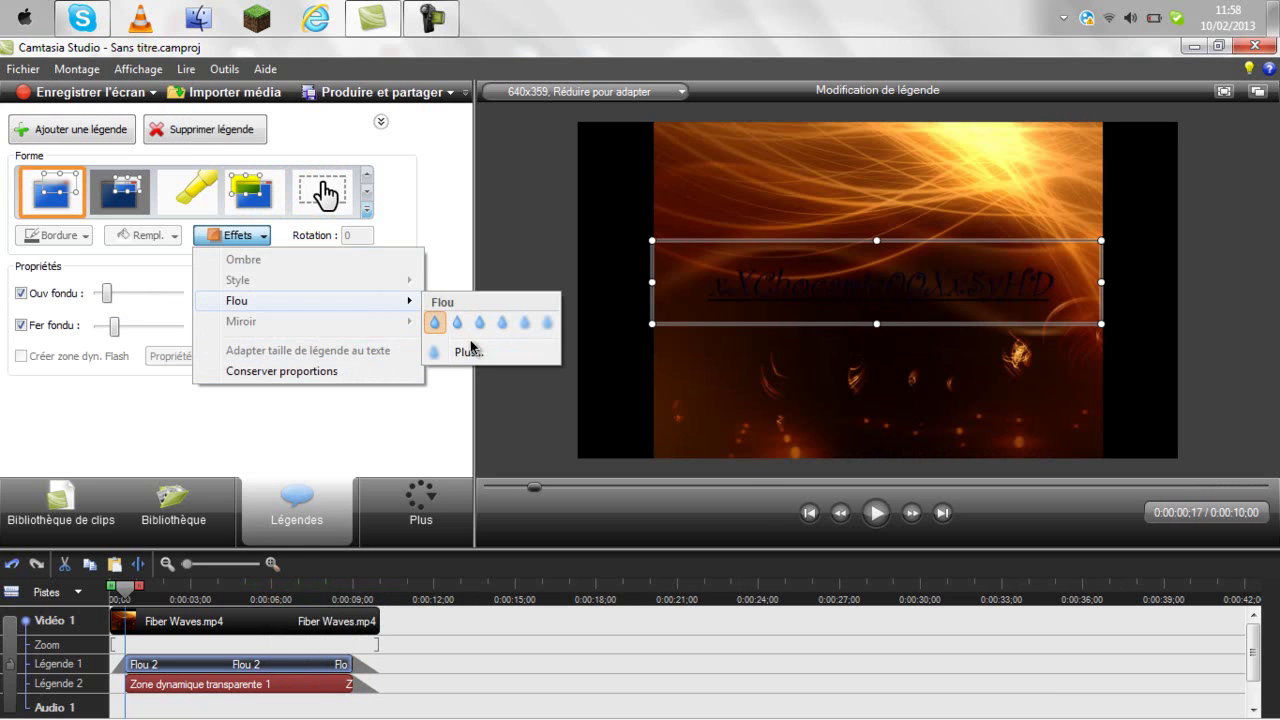
{"action": "left_click", "coordinate": [465, 352]}
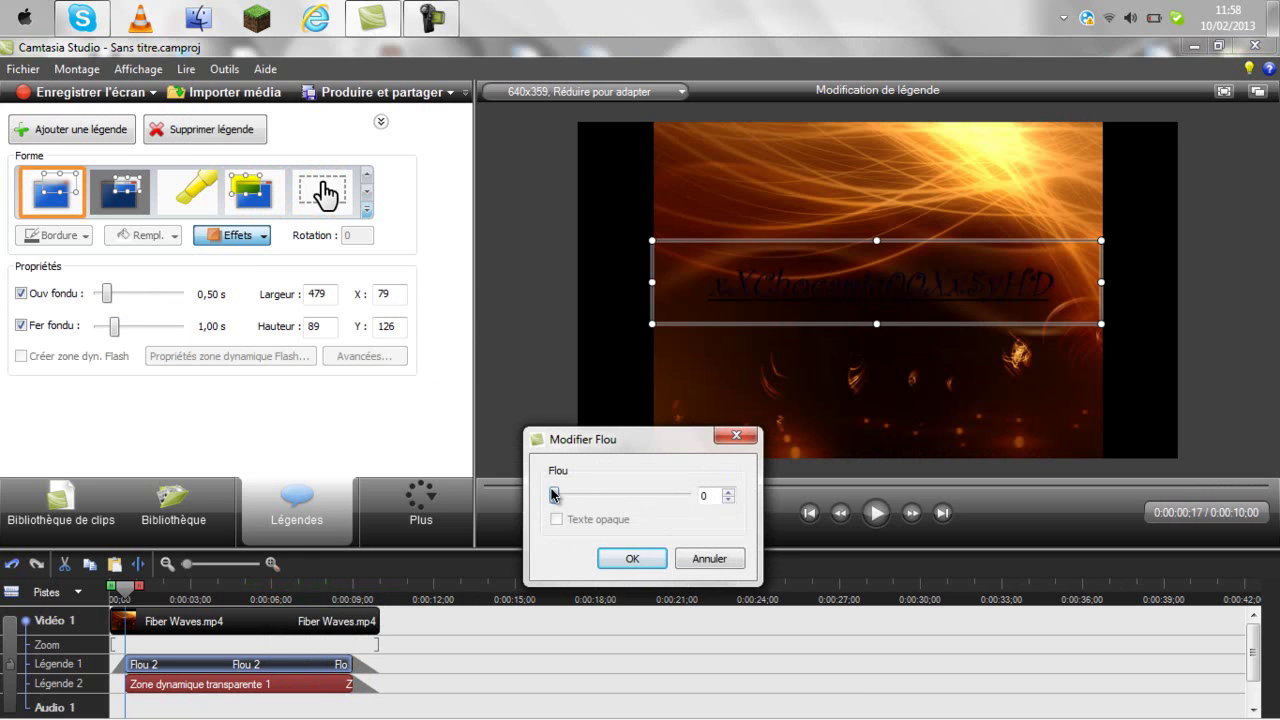
{"action": "left_click", "coordinate": [632, 558]}
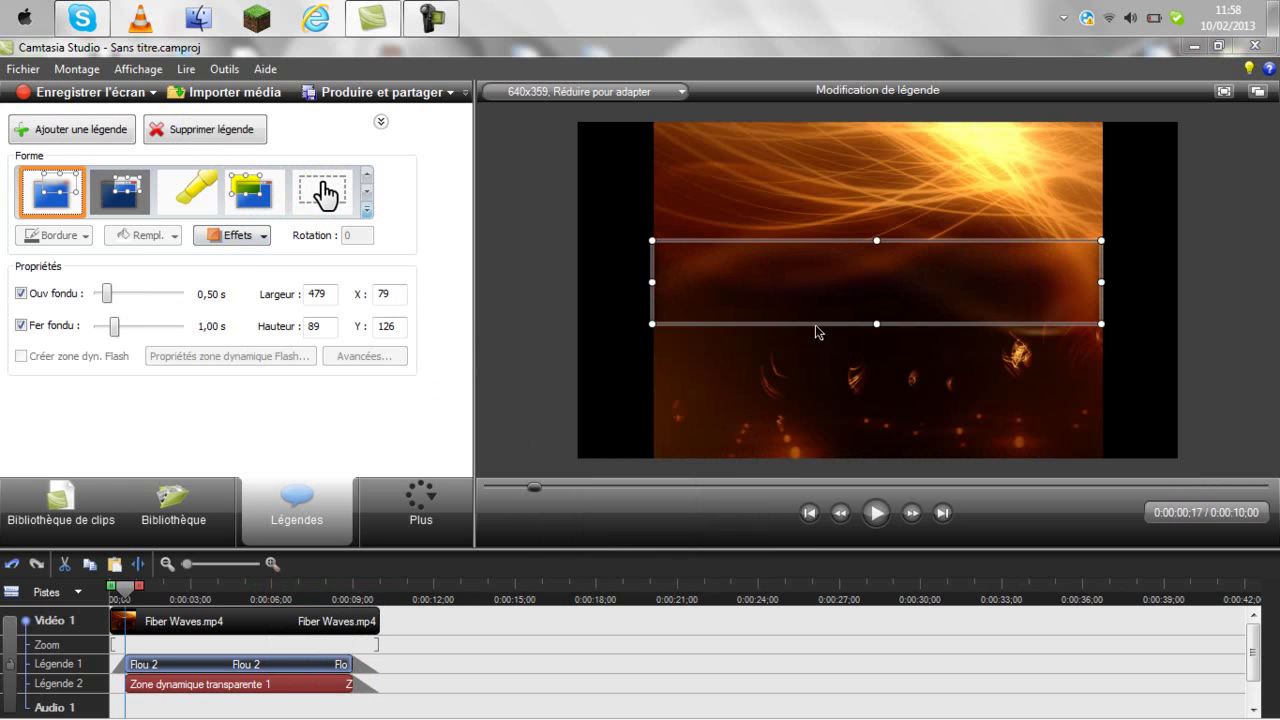
{"action": "left_click_drag", "start_coordinate": [835, 288], "coordinate": [845, 294]}
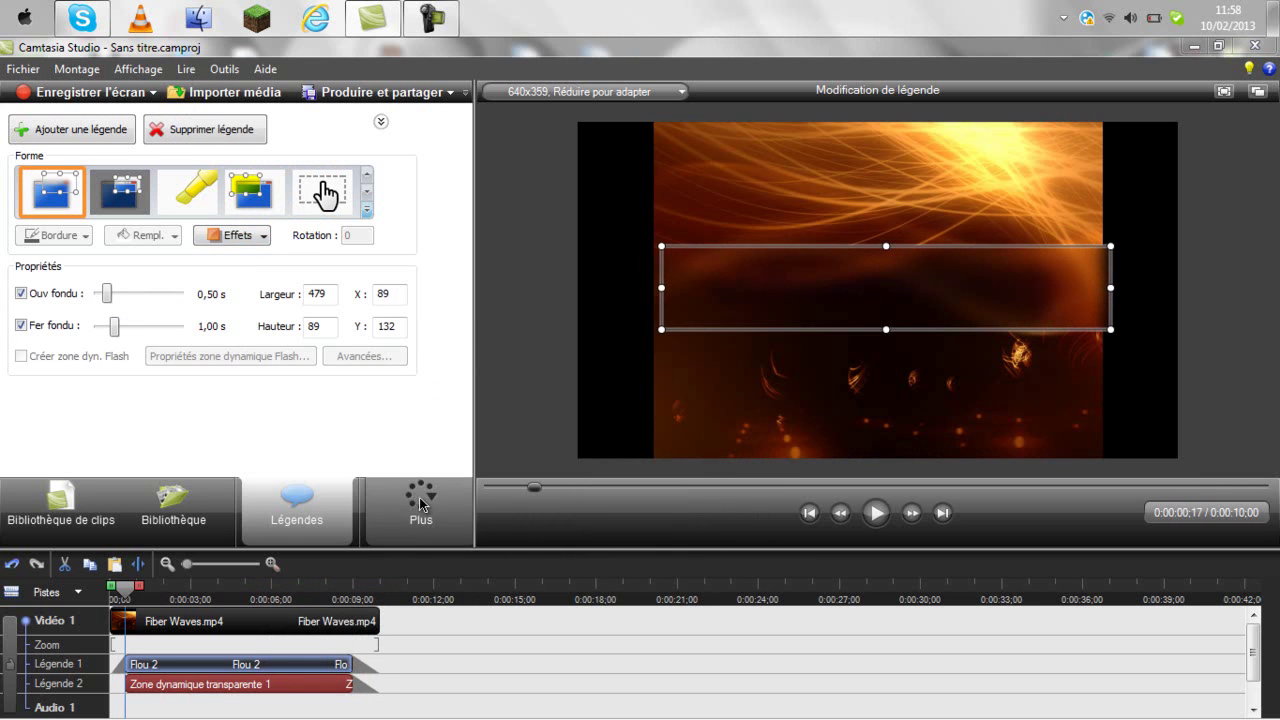
Shorten the blur callout's duration to about 0:00:01;23 and move the playhead to 0:00:01;14
{"action": "left_click_drag", "start_coordinate": [345, 667], "coordinate": [133, 676]}
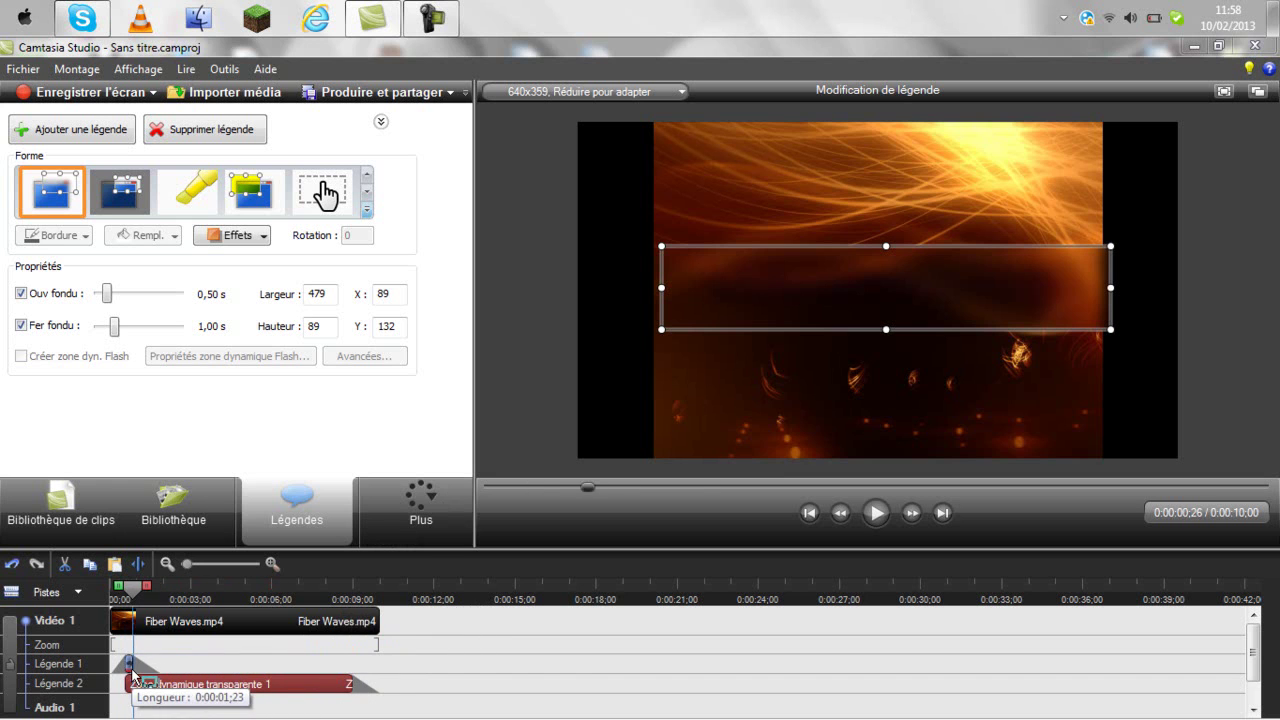
{"action": "left_click", "coordinate": [255, 251]}
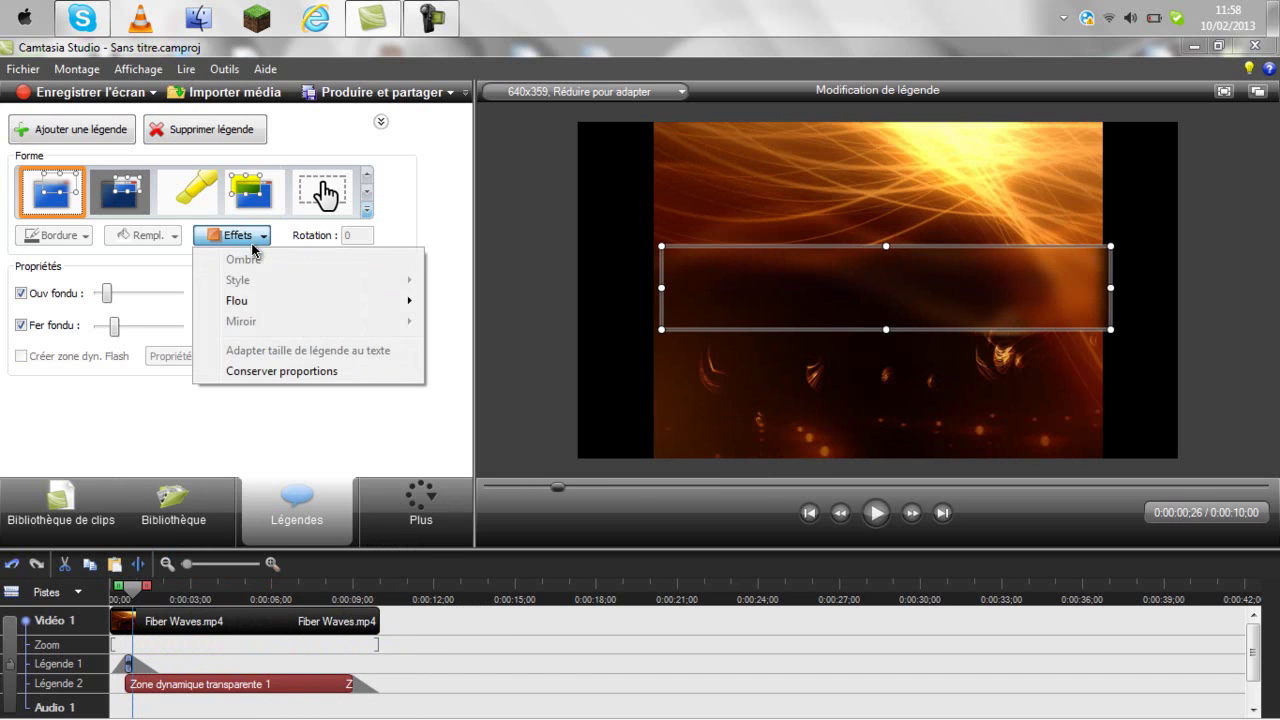
{"action": "left_click", "coordinate": [172, 672]}
{"action": "left_click", "coordinate": [147, 592]}
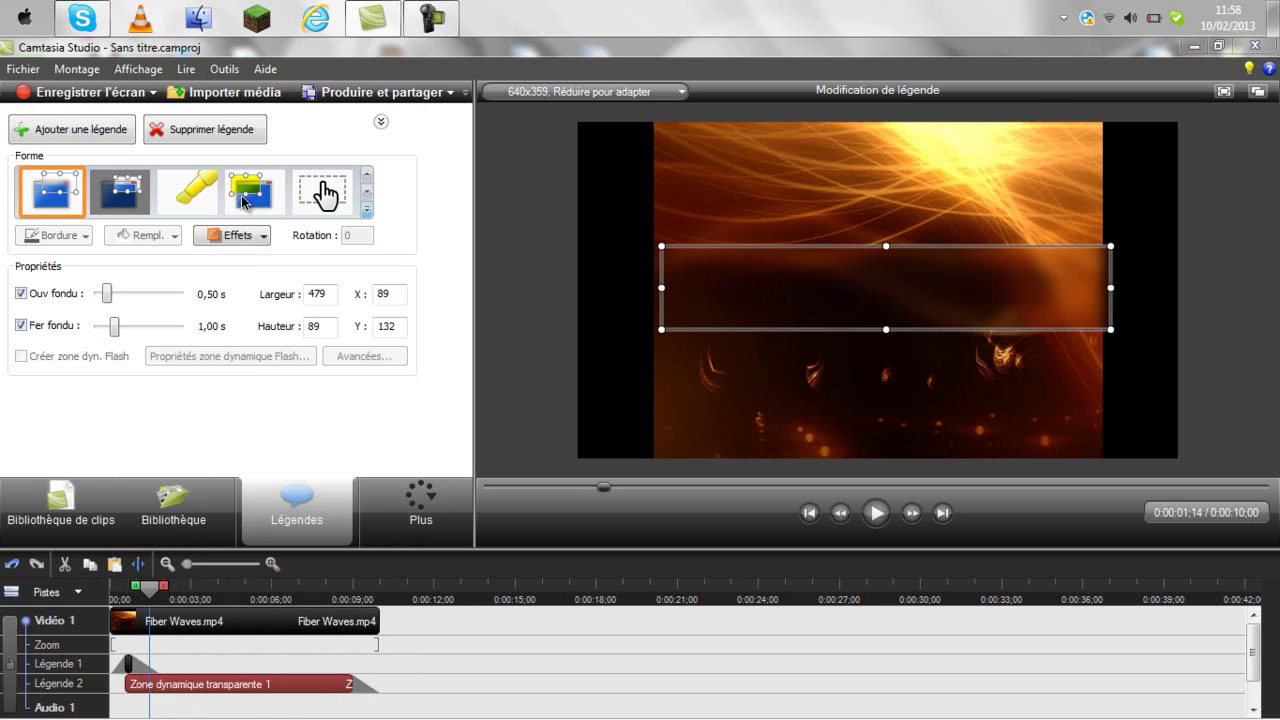
Set the shortened blur callout to the second blur intensity preset and deselect it
{"action": "left_click", "coordinate": [222, 242]}
{"action": "mouse_move", "coordinate": [326, 303]}
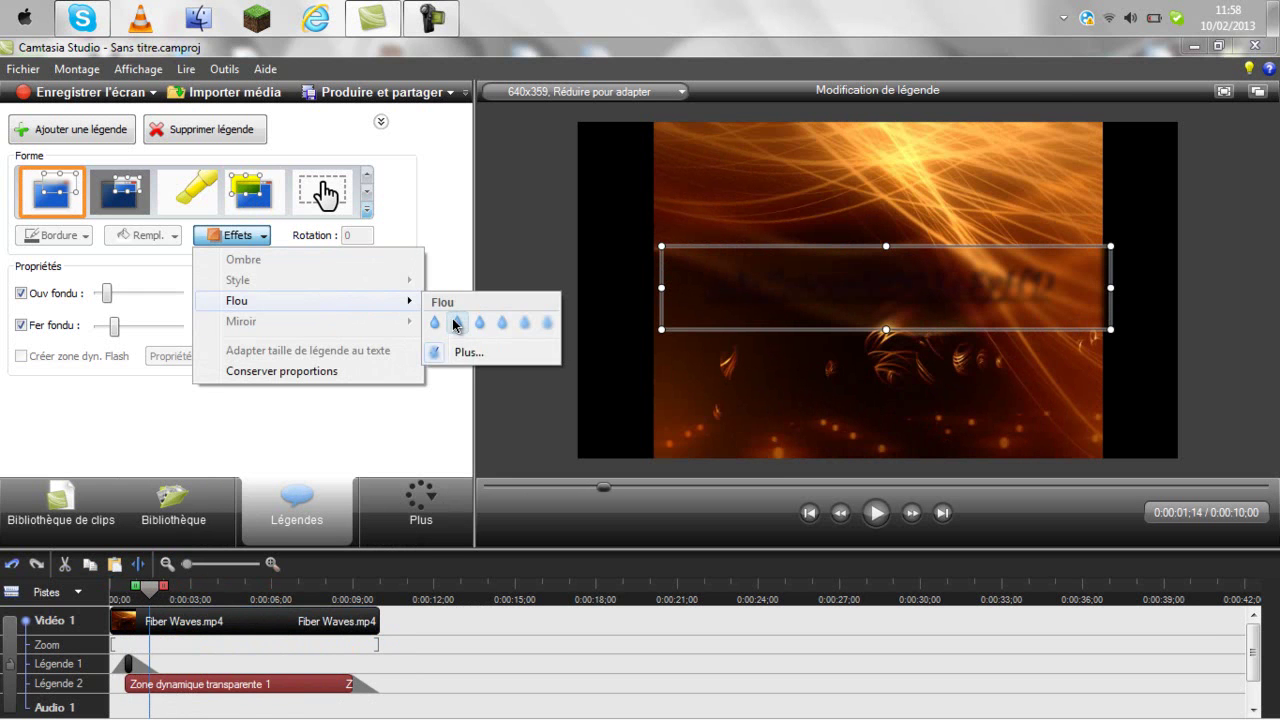
{"action": "left_click", "coordinate": [453, 325]}
{"action": "right_click", "coordinate": [190, 664]}
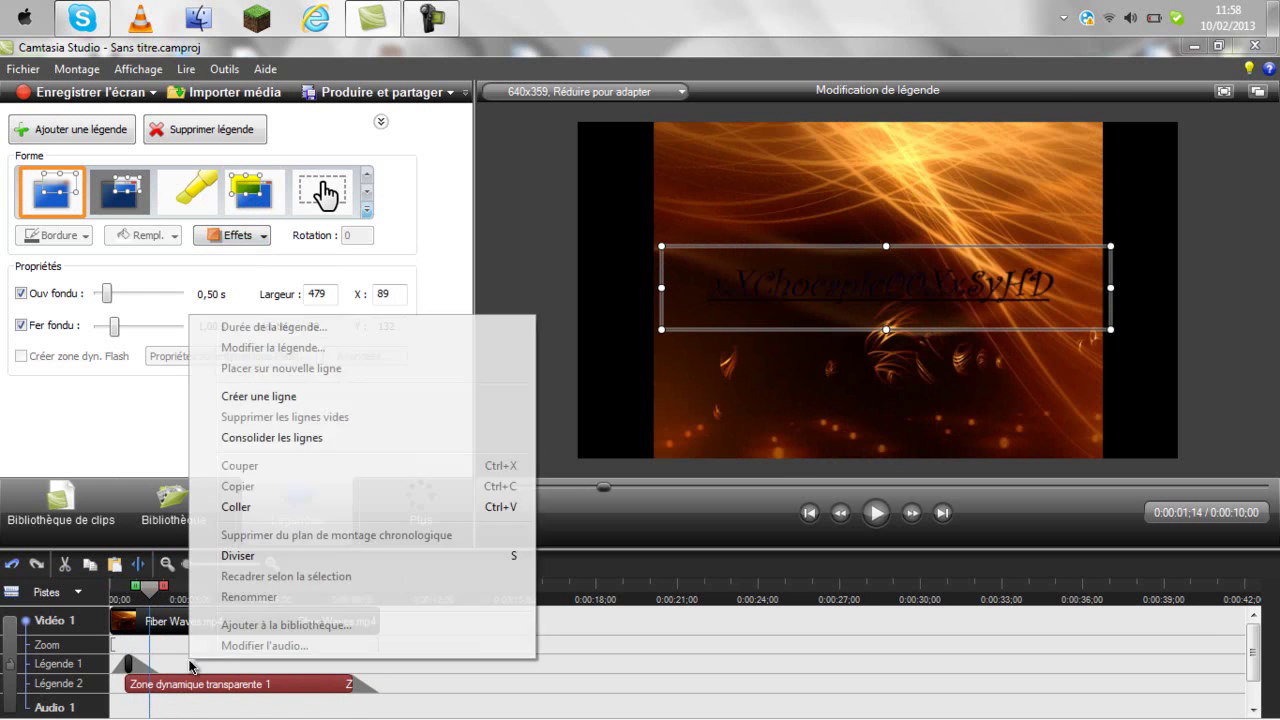
{"action": "left_click", "coordinate": [432, 683]}
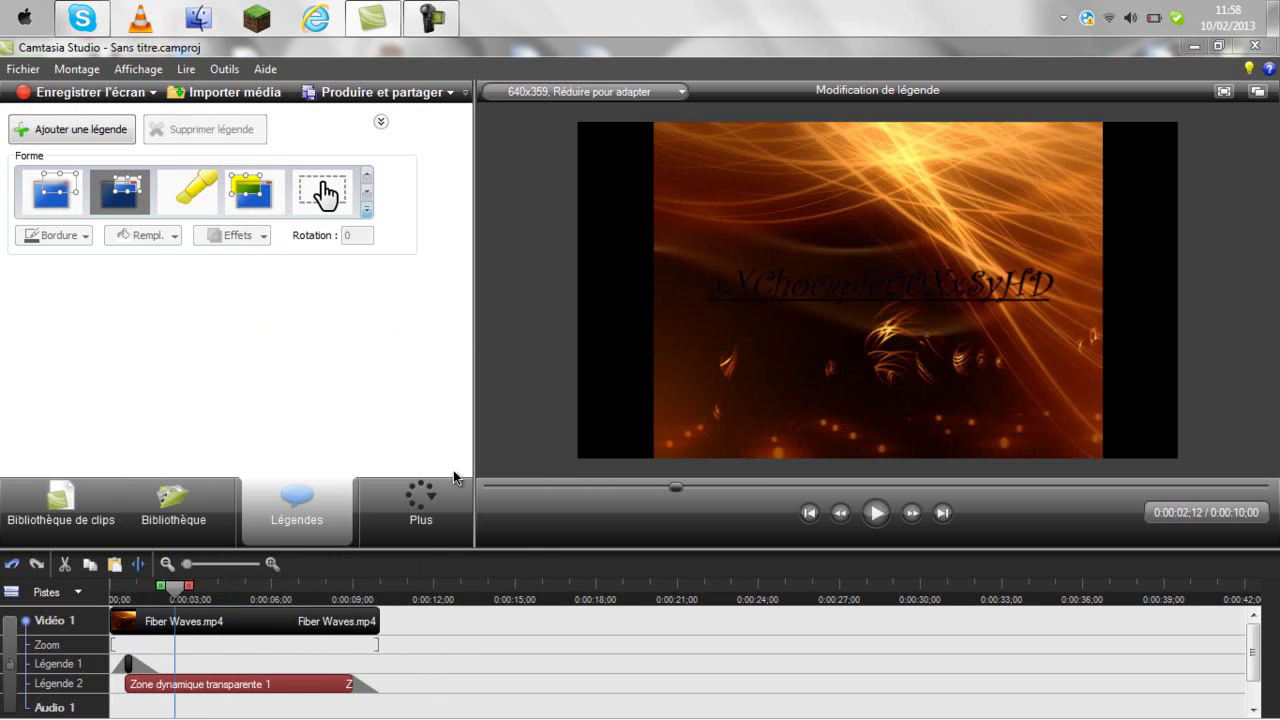
Try adding a second blur callout with a 1.00 s fade-in and cut it from the timeline
{"action": "left_click", "coordinate": [421, 500]}
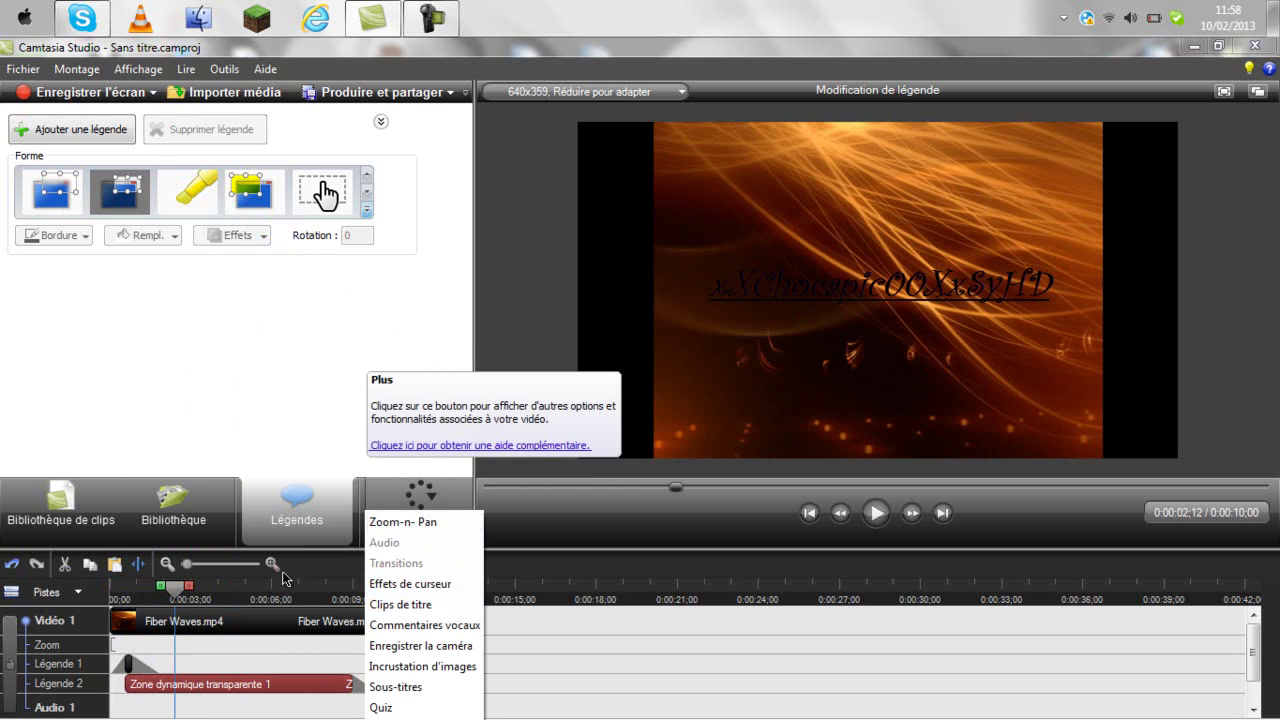
{"action": "left_click", "coordinate": [183, 310]}
{"action": "left_click", "coordinate": [52, 192]}
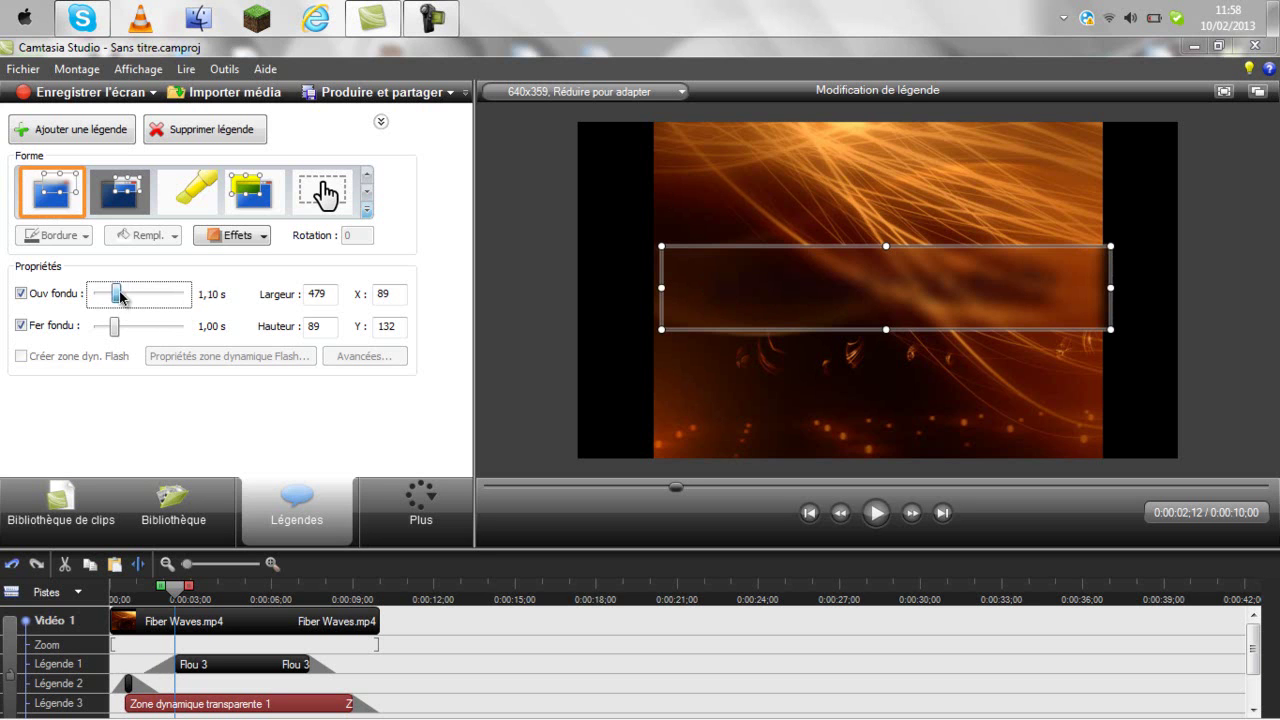
{"action": "left_click_drag", "start_coordinate": [115, 302], "coordinate": [113, 302]}
{"action": "right_click", "coordinate": [251, 662]}
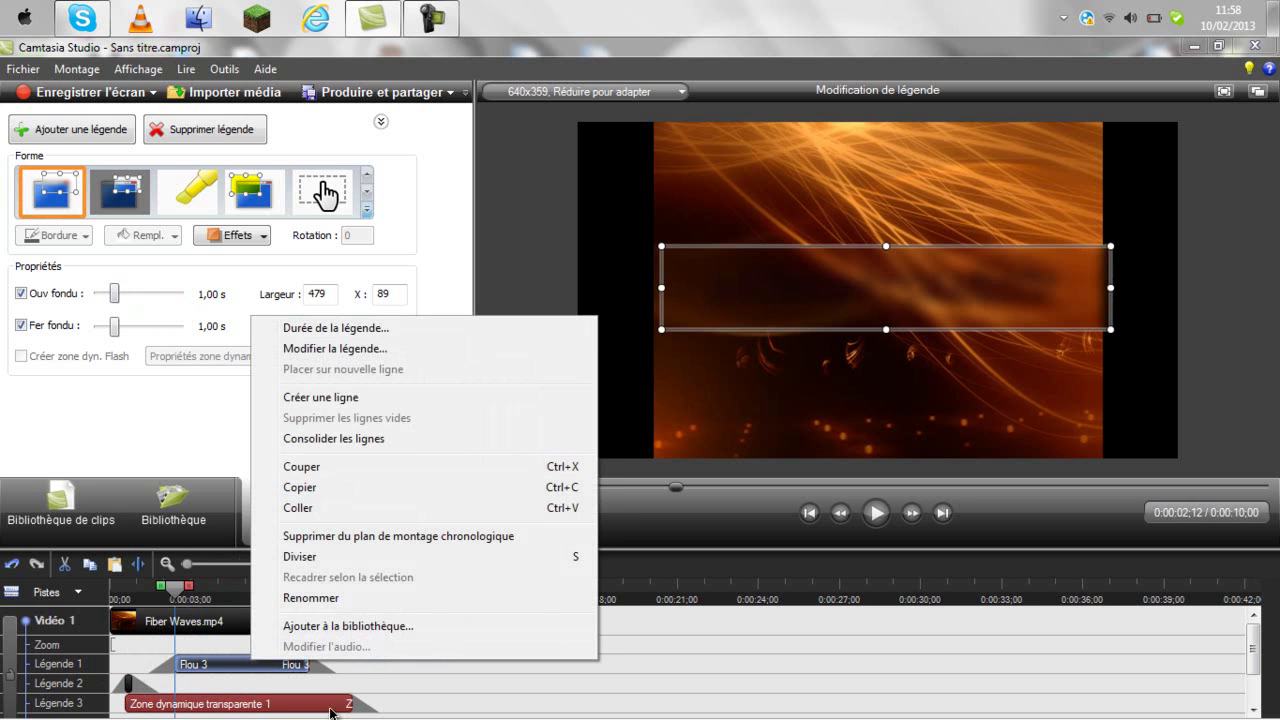
{"action": "left_click", "coordinate": [300, 466]}
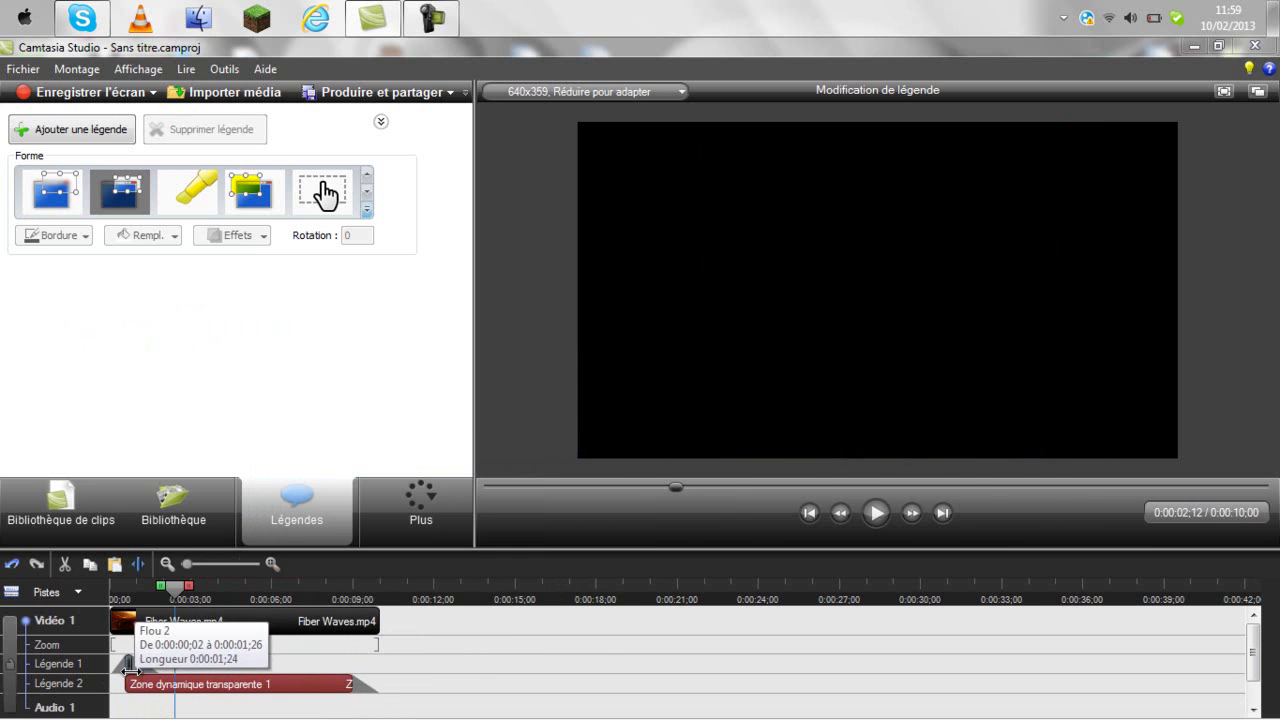
Move the remaining blur callout to about 0:00:04;21 and set its fade-in to 4.20 s and fade-out to 5.00 s
{"action": "left_click_drag", "start_coordinate": [131, 664], "coordinate": [221, 668]}
{"action": "left_click_drag", "start_coordinate": [106, 293], "coordinate": [138, 293]}
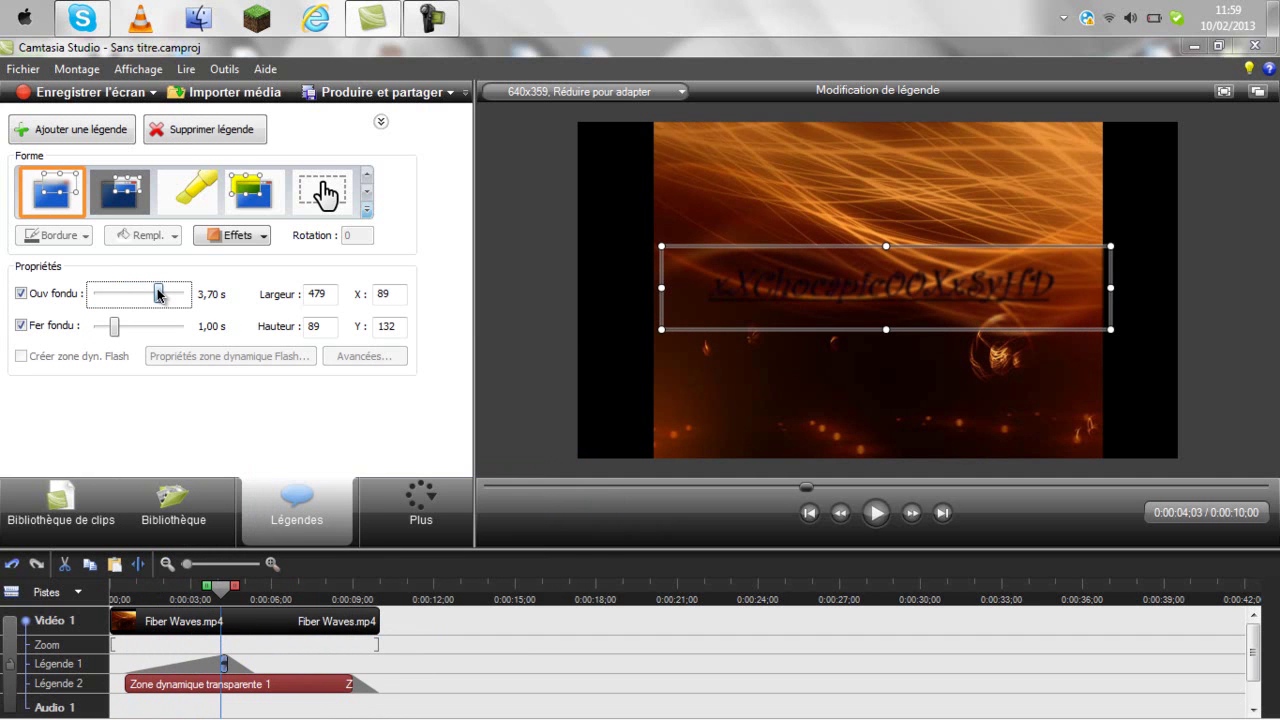
{"action": "left_click_drag", "start_coordinate": [115, 327], "coordinate": [171, 327]}
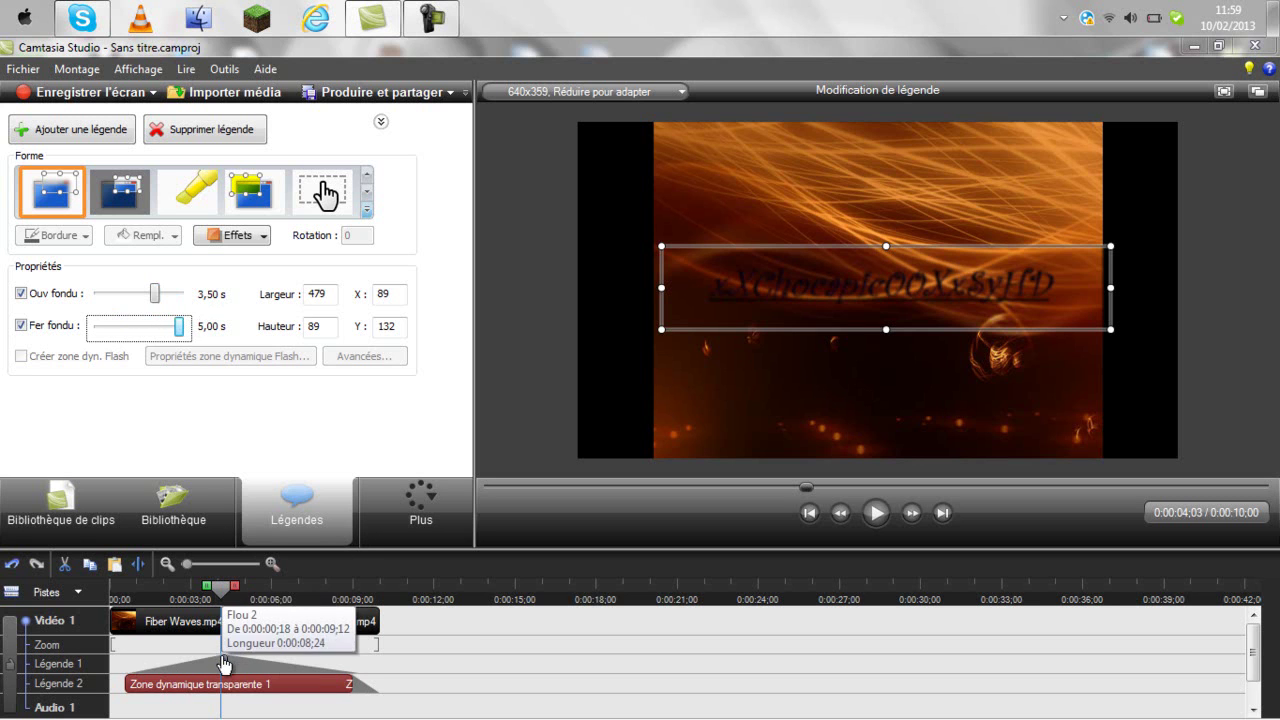
{"action": "left_click_drag", "start_coordinate": [227, 665], "coordinate": [239, 663]}
{"action": "left_click_drag", "start_coordinate": [155, 294], "coordinate": [170, 296]}
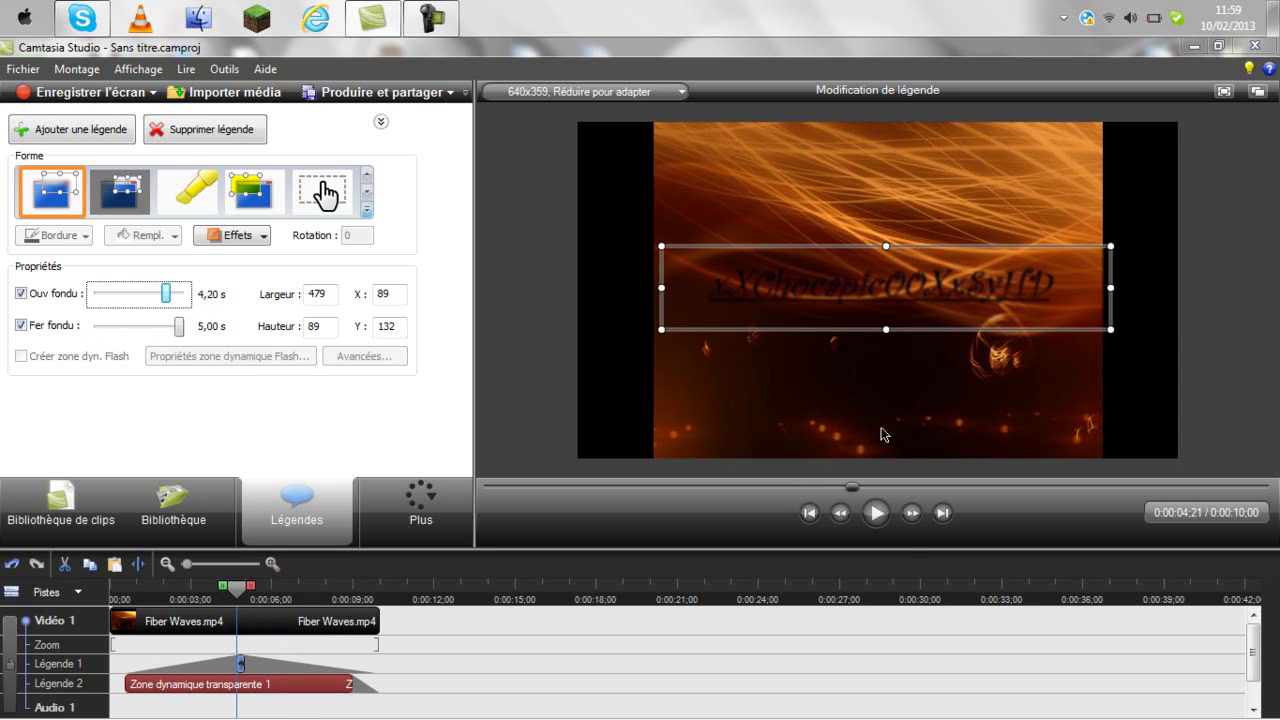
Extend the title text callout to start at 0:00:00;08 and play the intro through
{"action": "left_click_drag", "start_coordinate": [237, 589], "coordinate": [110, 590]}
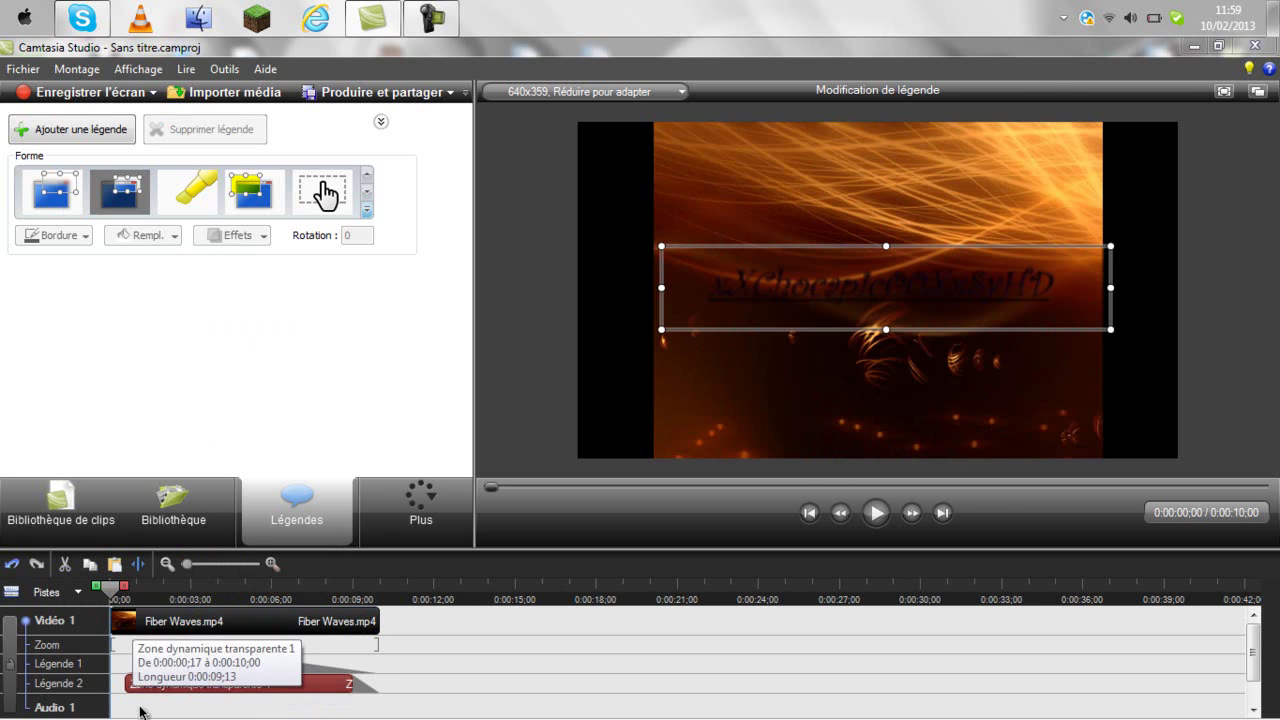
{"action": "left_click", "coordinate": [128, 684]}
{"action": "left_click_drag", "start_coordinate": [128, 688], "coordinate": [118, 687]}
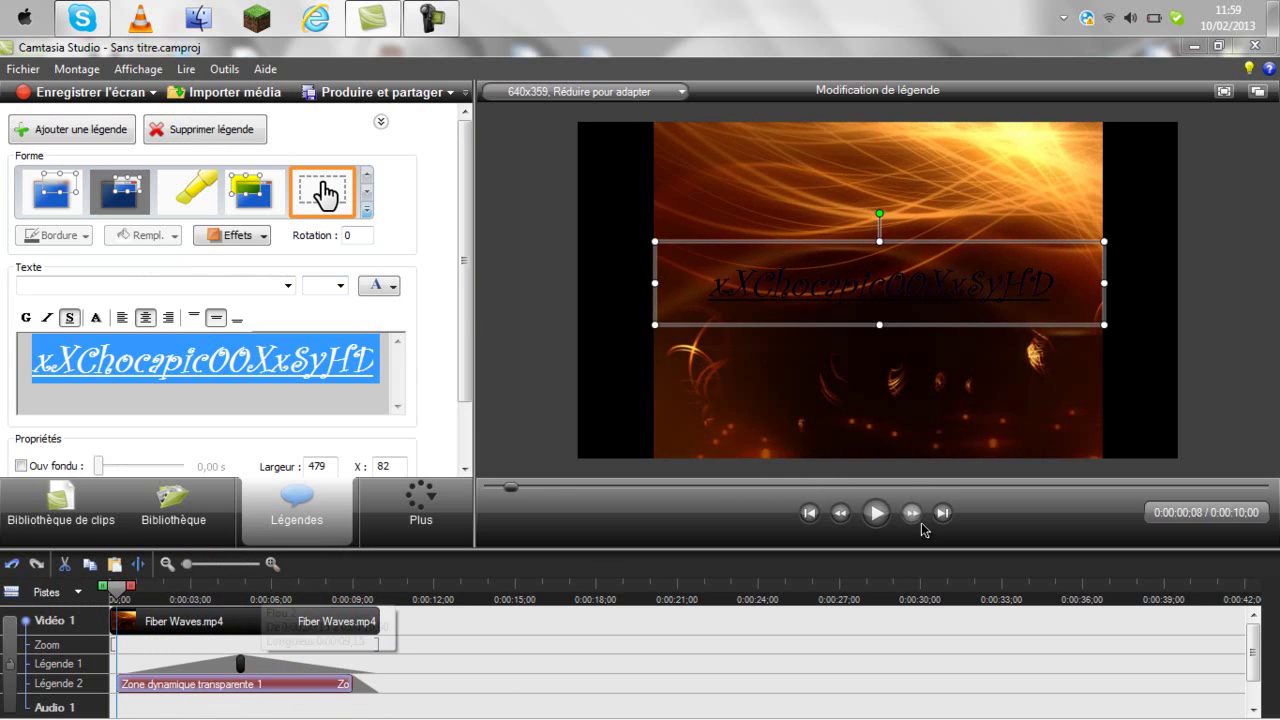
{"action": "left_click", "coordinate": [509, 490]}
{"action": "left_click", "coordinate": [875, 513]}
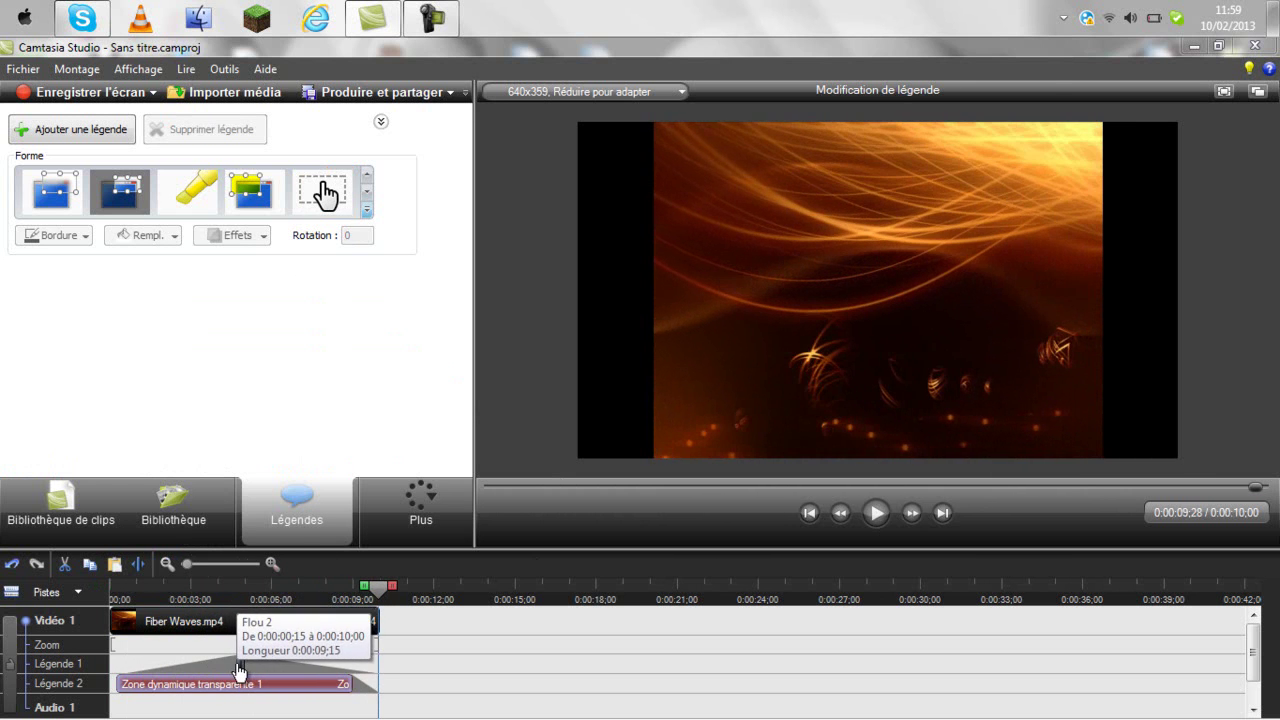
Move the blur callout back to about 0:00:03;20 and set its fade-in to 3.20 s and fade-out to 5.00 s
{"action": "left_click", "coordinate": [232, 668]}
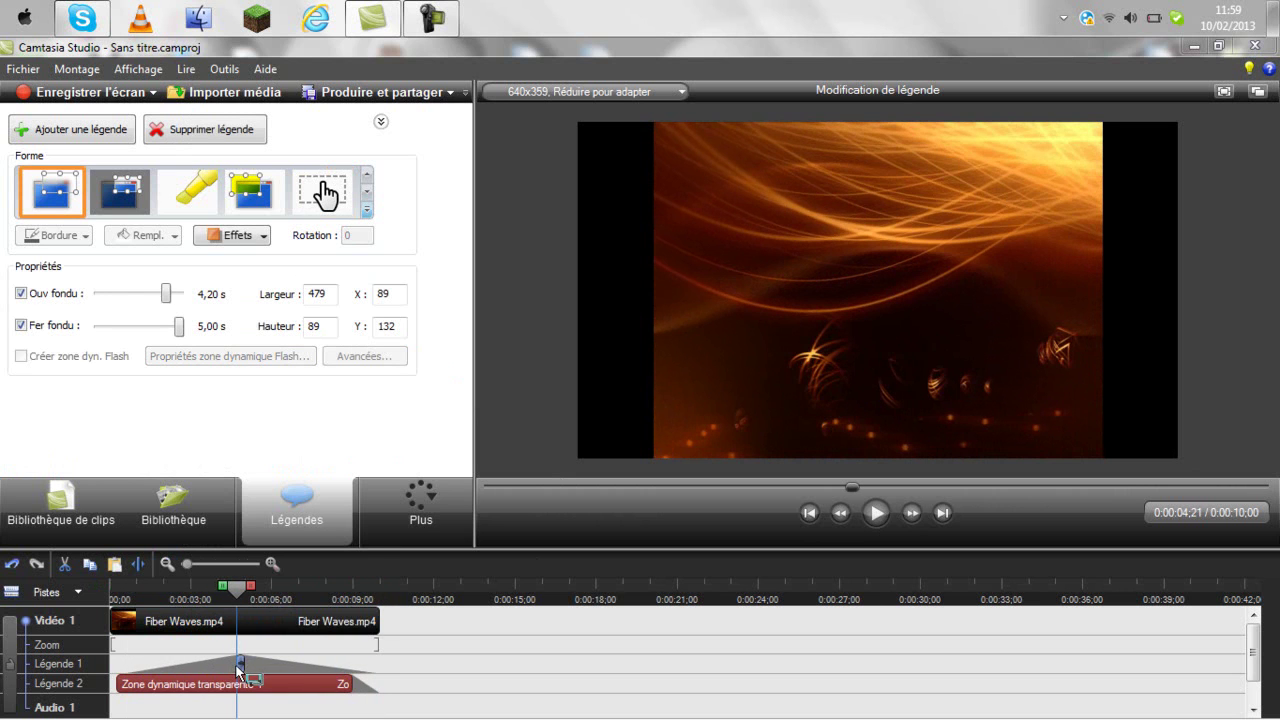
{"action": "left_click", "coordinate": [239, 614]}
{"action": "left_click", "coordinate": [197, 612]}
{"action": "left_click_drag", "start_coordinate": [166, 294], "coordinate": [158, 330]}
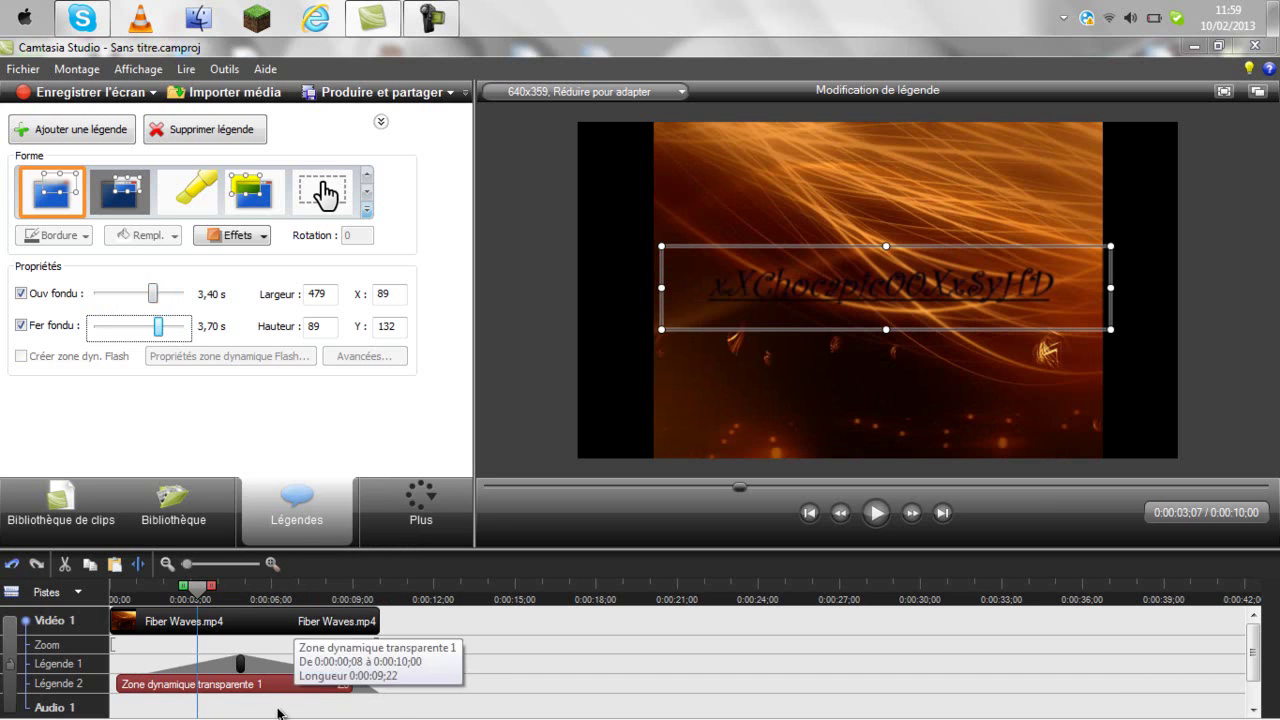
{"action": "mouse_move", "coordinate": [242, 664]}
{"action": "left_mouse_down"}
{"action": "mouse_move", "coordinate": [252, 676]}
{"action": "mouse_move", "coordinate": [211, 668]}
{"action": "left_mouse_up"}
{"action": "left_click_drag", "start_coordinate": [153, 293], "coordinate": [141, 329]}
{"action": "left_click", "coordinate": [177, 329]}
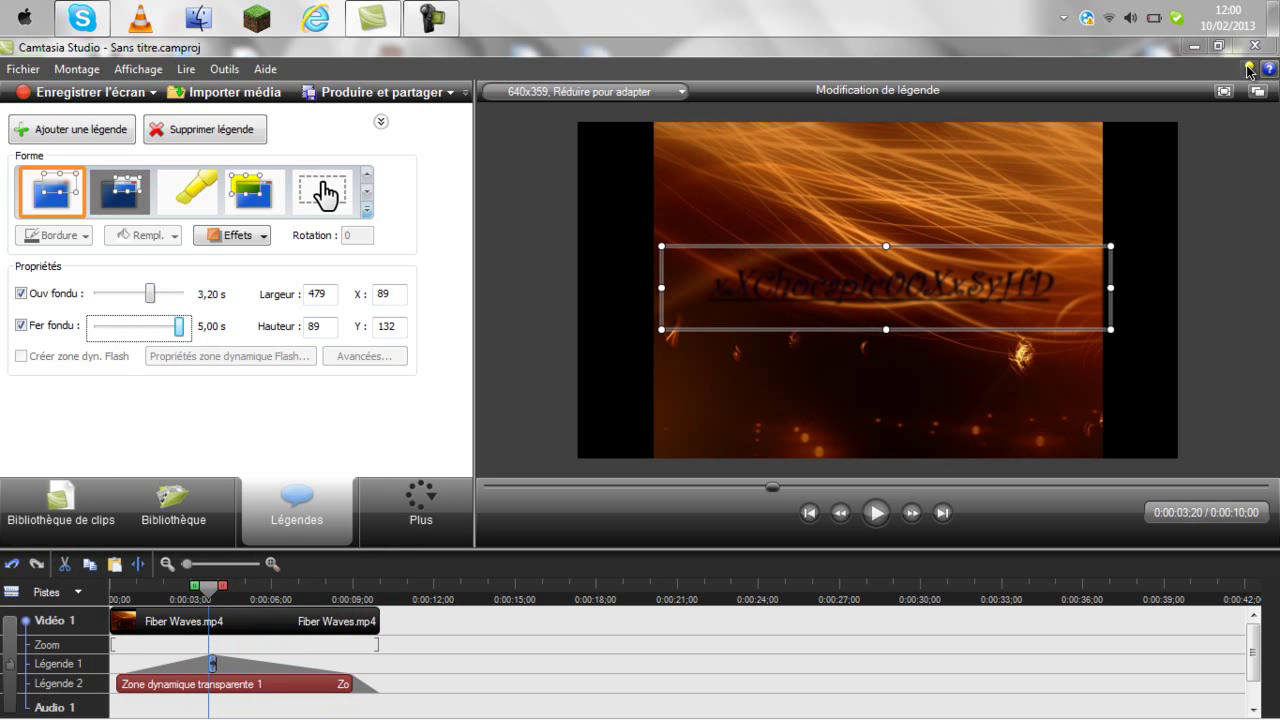
Check the recording duration in the Camtasia recorder window and return to the Camtasia Studio project
{"action": "left_click", "coordinate": [1194, 45]}
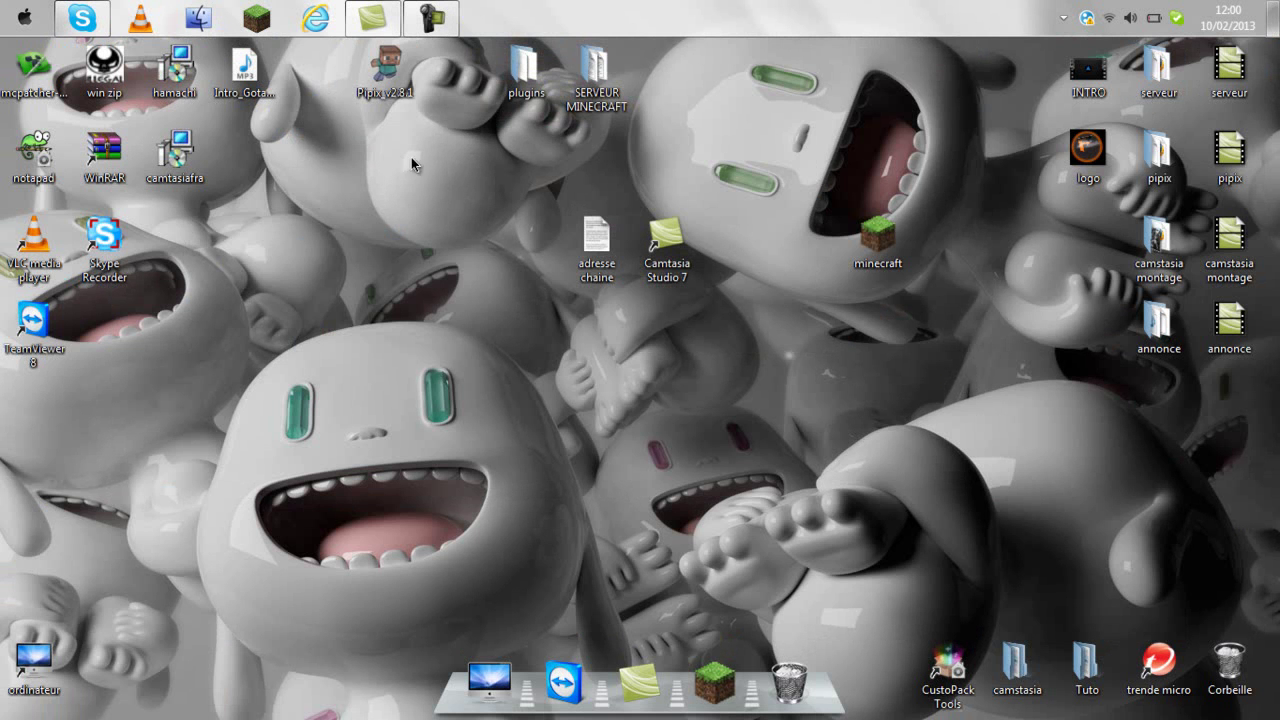
{"action": "left_click", "coordinate": [431, 17]}
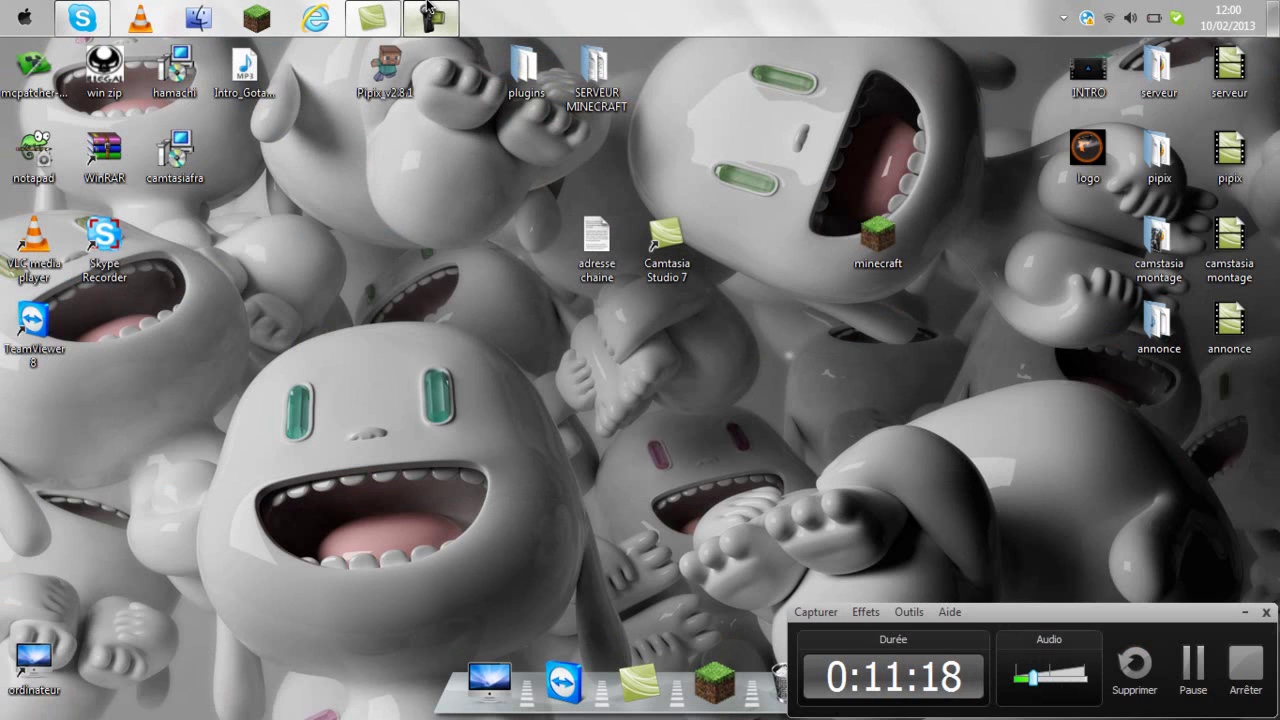
{"action": "left_click", "coordinate": [372, 17]}
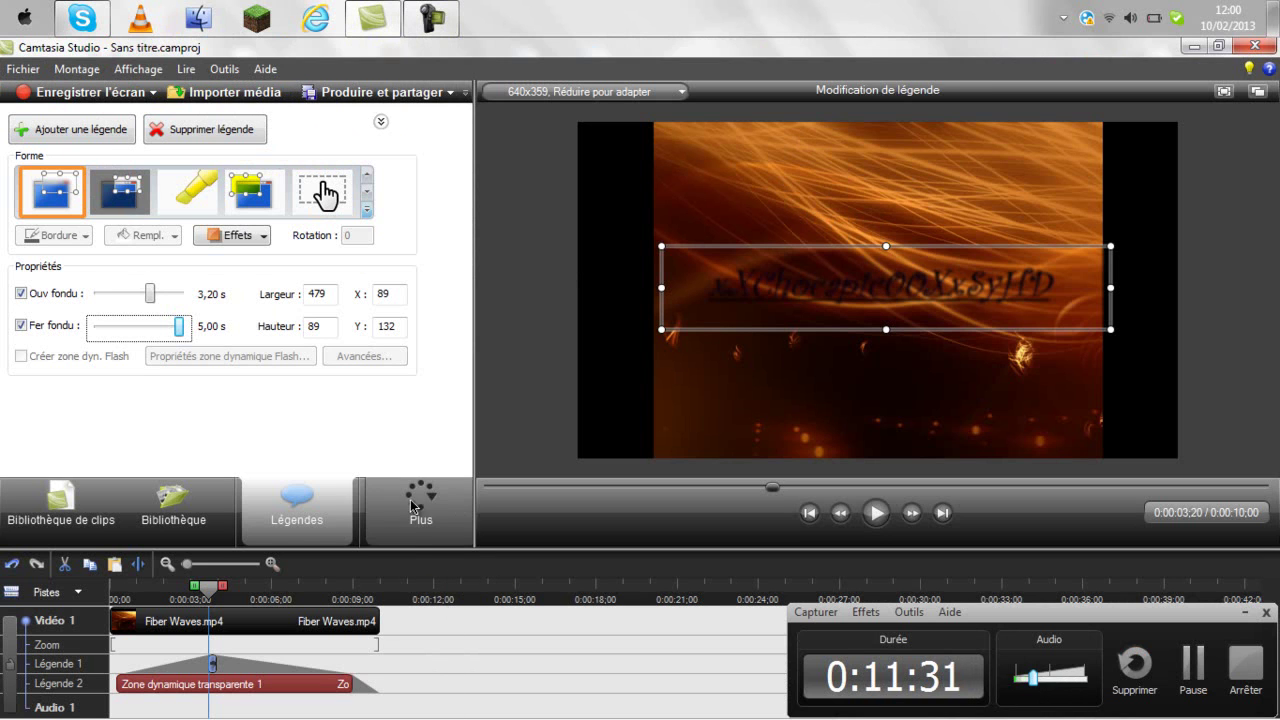
Preview the Fiber Waves Titre title clip from the library and minimize the recorder window
{"action": "left_click", "coordinate": [190, 522]}
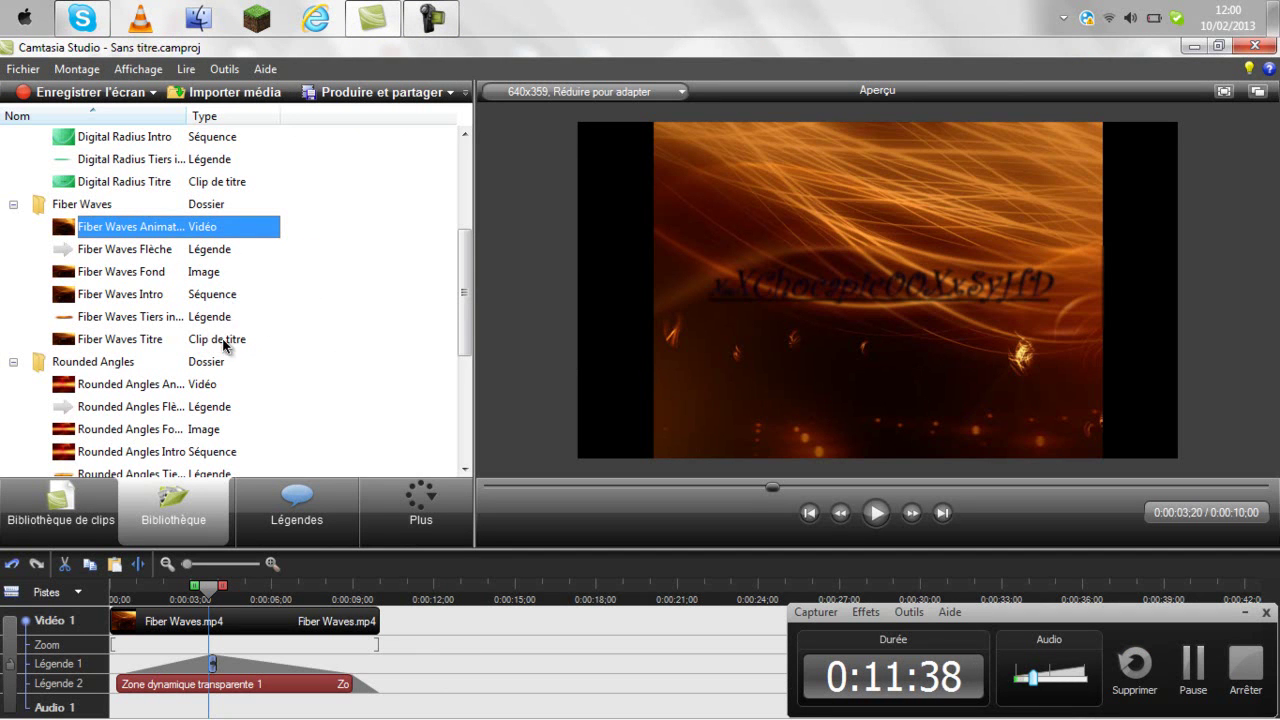
{"action": "left_click", "coordinate": [203, 342]}
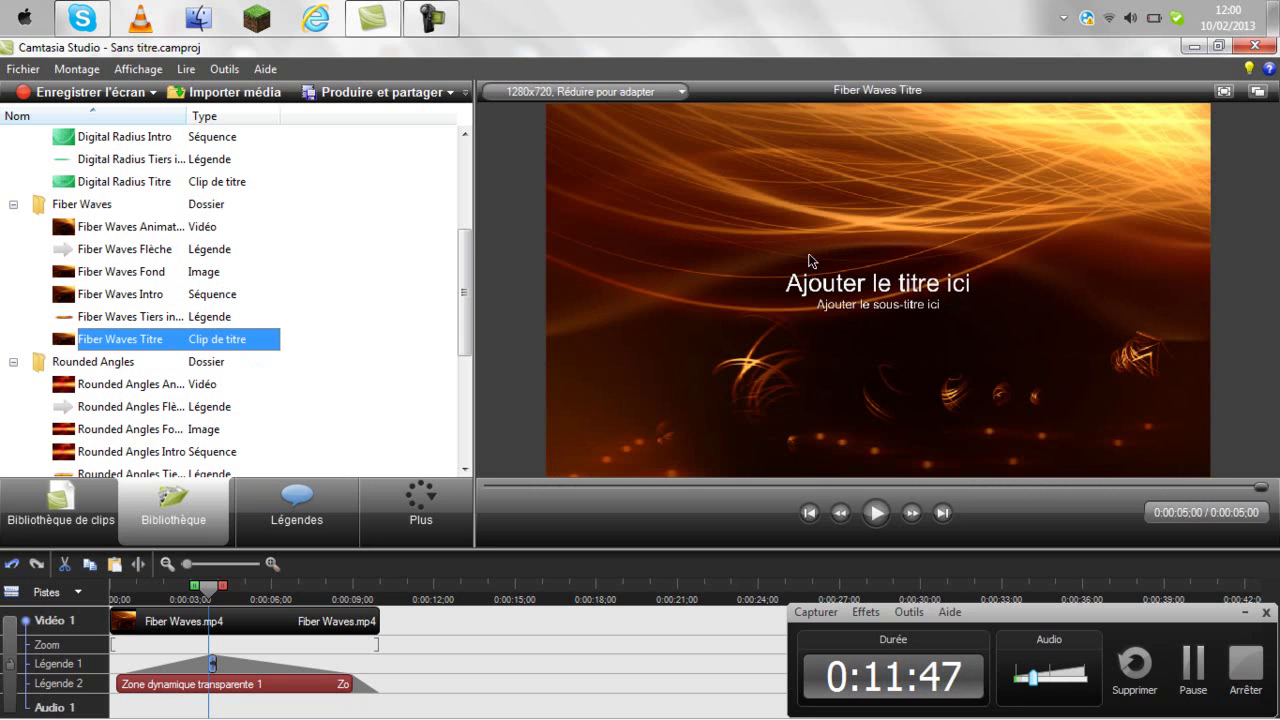
{"action": "scroll", "coordinate": [557, 196], "scroll_direction": "up", "scroll_amount": 3}
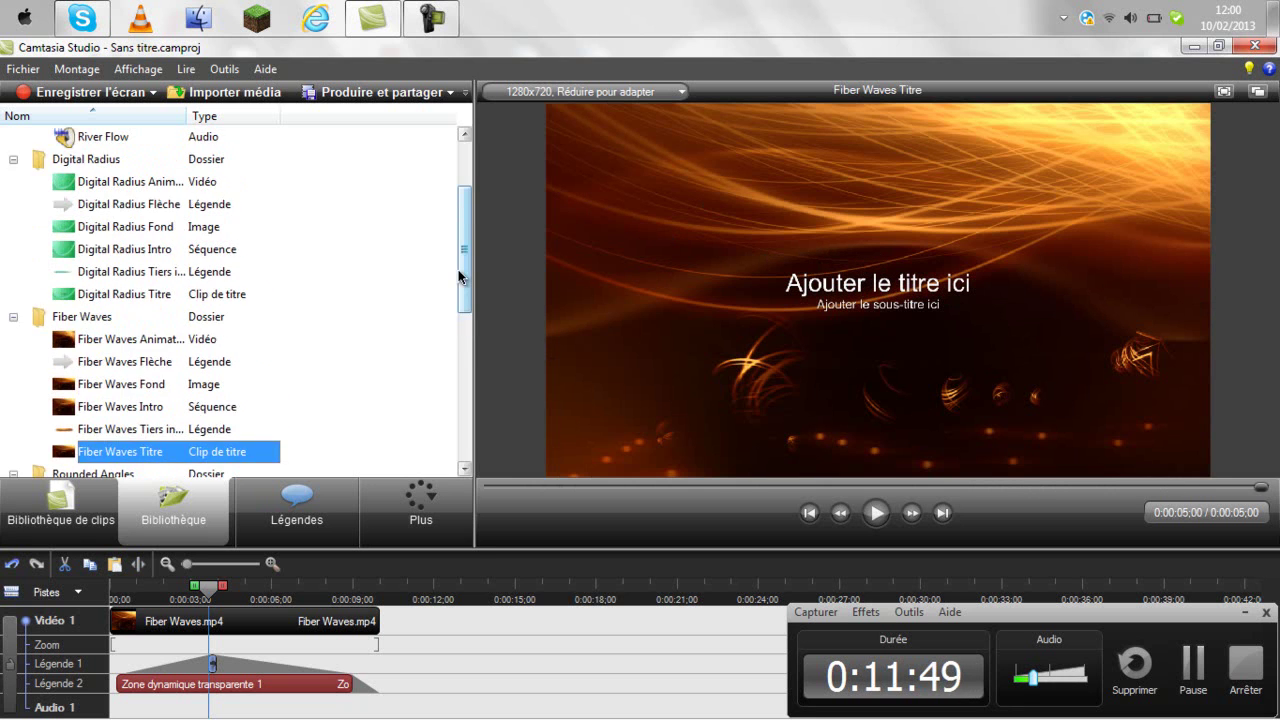
{"action": "left_click", "coordinate": [1245, 612]}
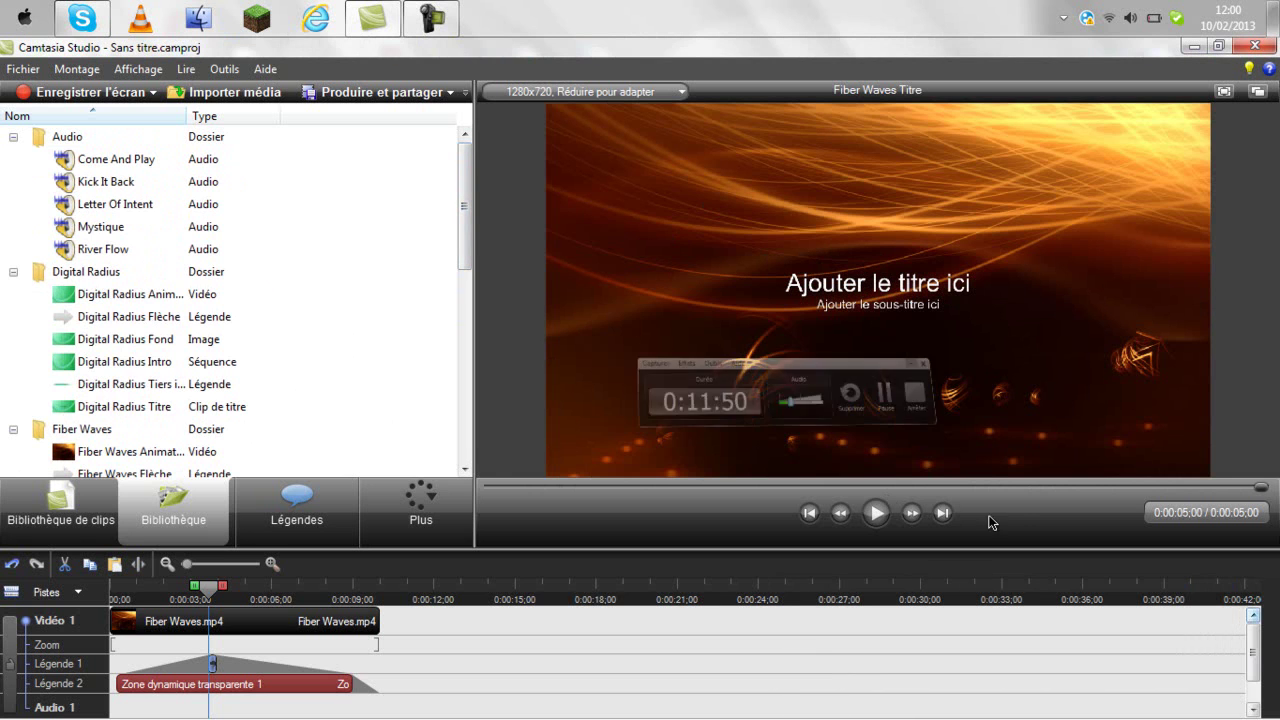
Try to place the Come And Play music from the library on the Audio 1 track at the timeline start
{"action": "left_click_drag", "start_coordinate": [90, 159], "coordinate": [117, 707]}
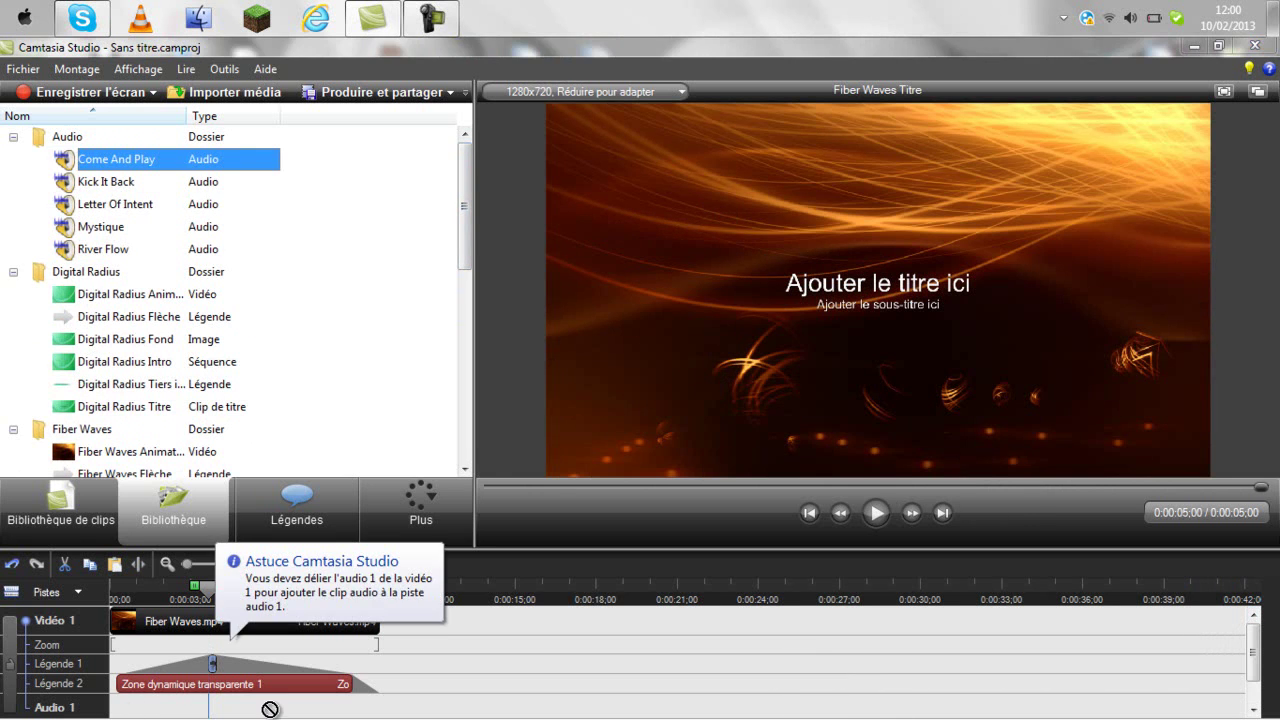
{"action": "left_click_drag", "start_coordinate": [223, 706], "coordinate": [200, 588]}
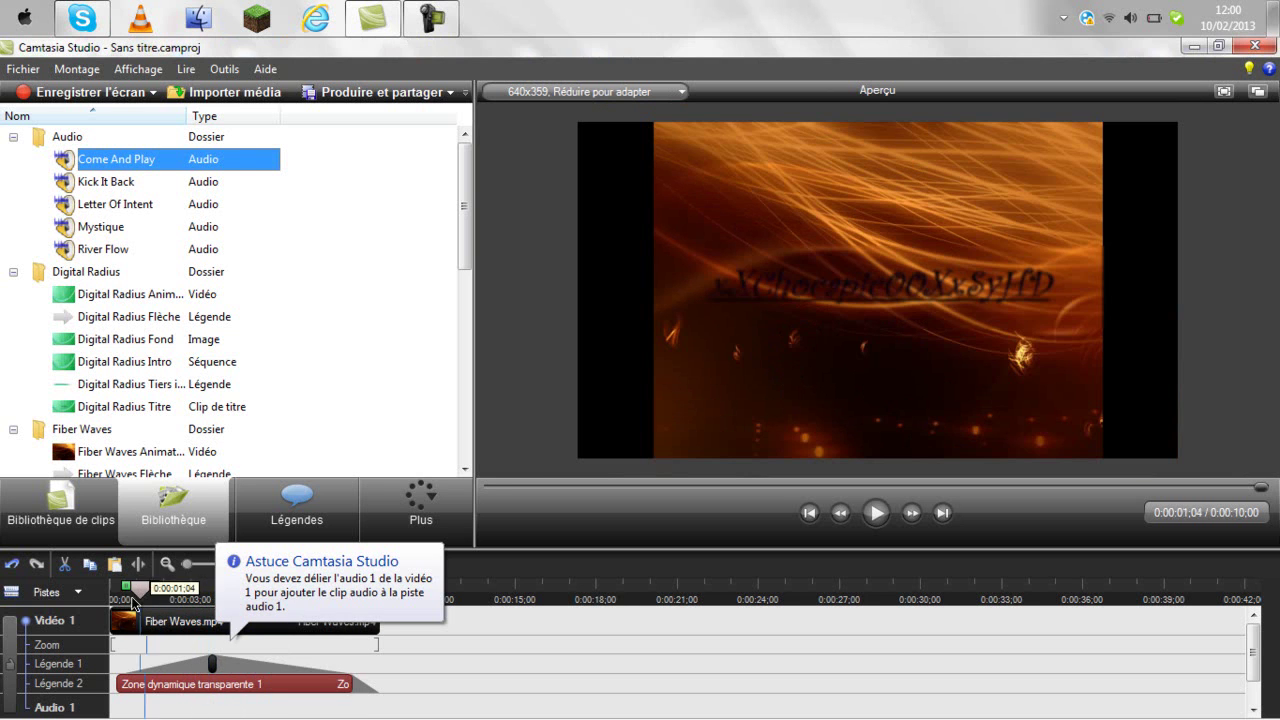
{"action": "left_click_drag", "start_coordinate": [233, 718], "coordinate": [121, 706]}
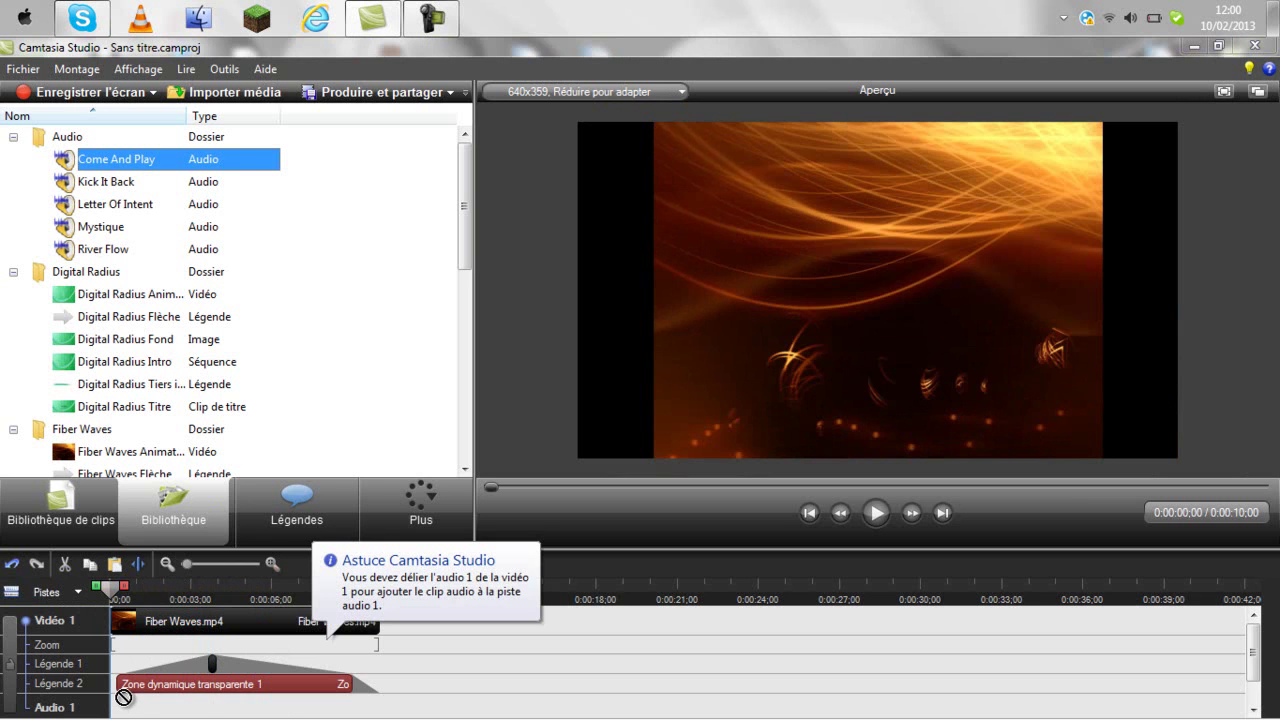
{"action": "mouse_move", "coordinate": [123, 697]}
{"action": "left_mouse_down"}
{"action": "mouse_move", "coordinate": [145, 642]}
{"action": "mouse_move", "coordinate": [121, 686]}
{"action": "left_mouse_up"}
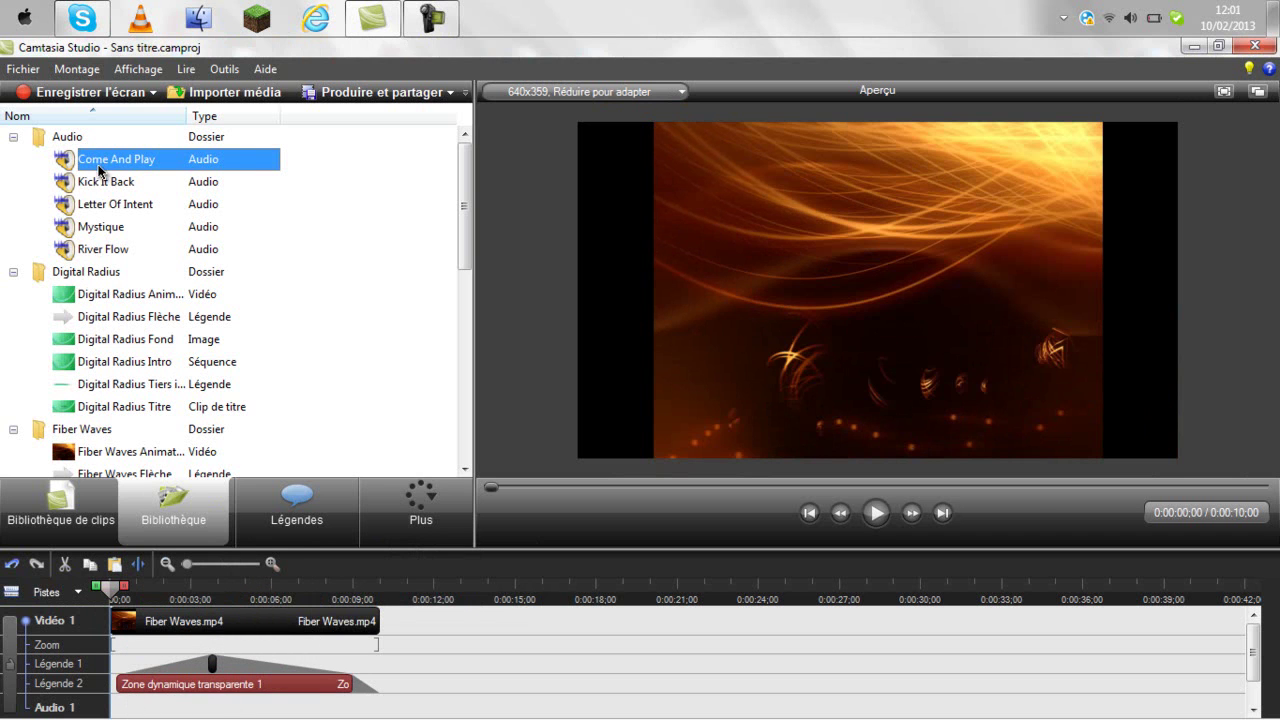
{"action": "left_click_drag", "start_coordinate": [292, 630], "coordinate": [135, 690]}
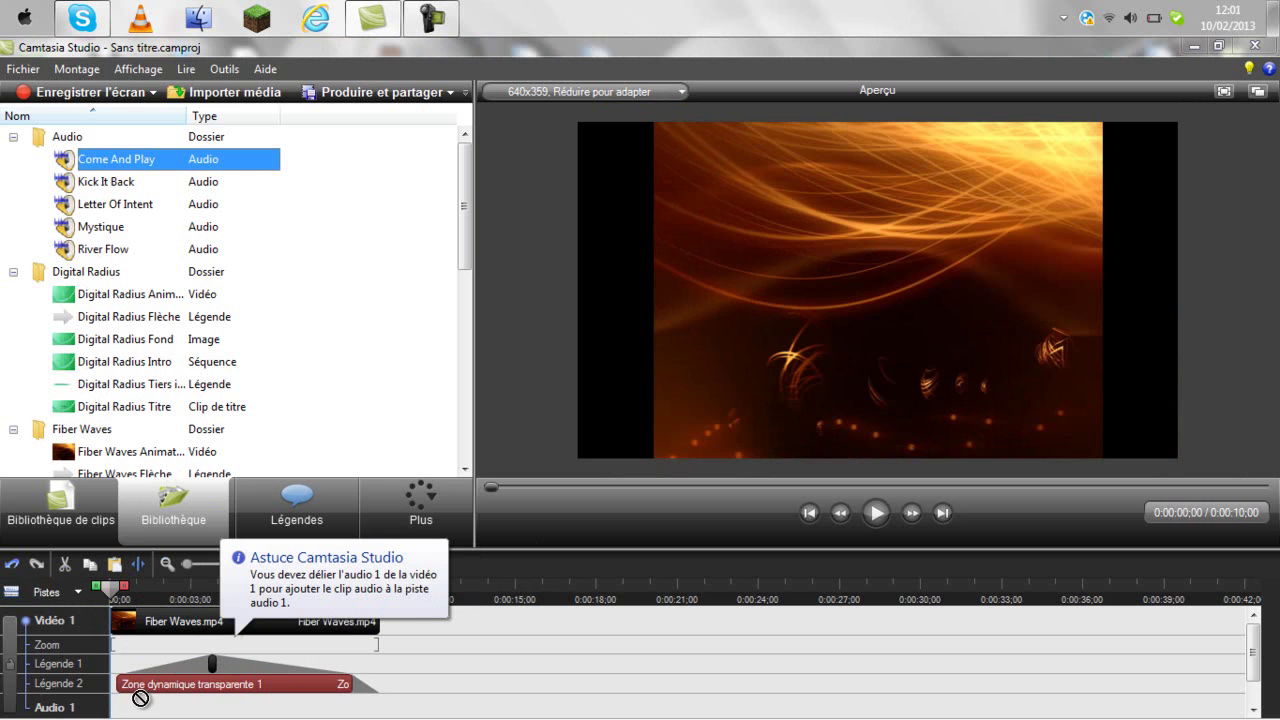
{"action": "left_click_drag", "start_coordinate": [140, 699], "coordinate": [277, 470]}
Add the Come And Play music to the Audio 2 track at the start of the timeline
{"action": "left_click_drag", "start_coordinate": [218, 672], "coordinate": [220, 673]}
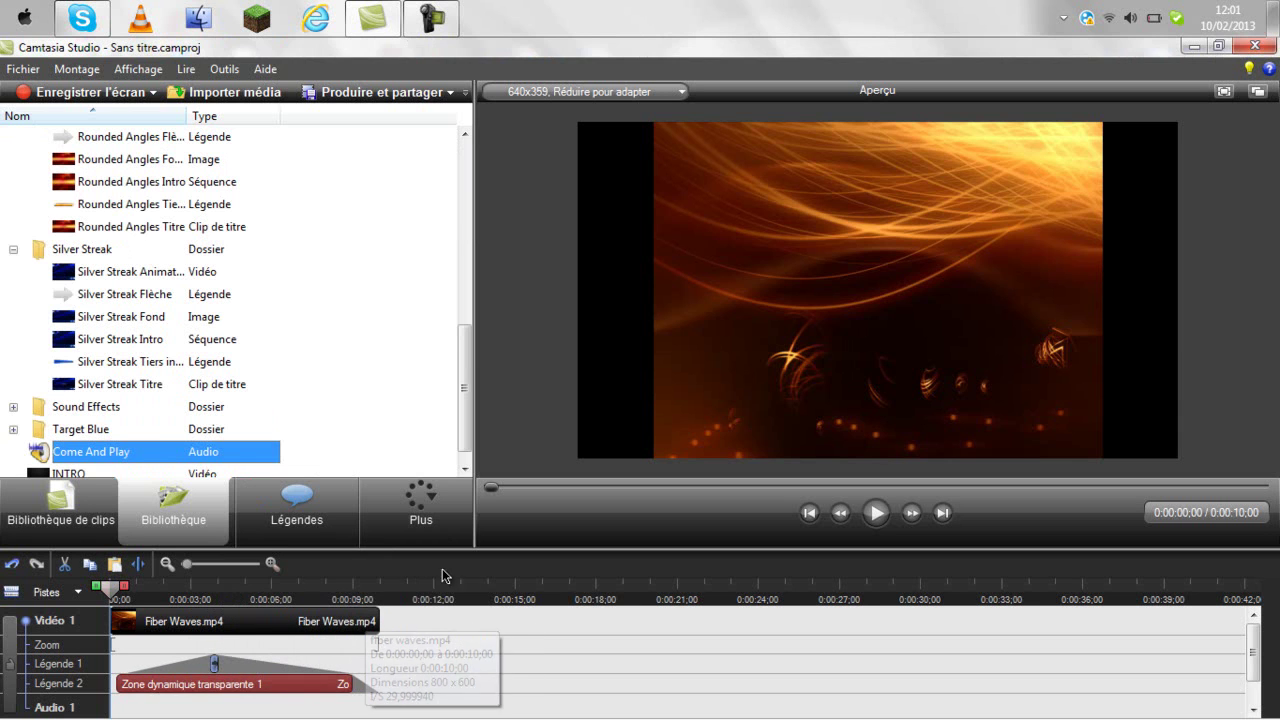
{"action": "left_click", "coordinate": [9, 661]}
{"action": "left_click", "coordinate": [11, 655]}
{"action": "scroll", "coordinate": [491, 700], "scroll_direction": "down", "scroll_amount": 1}
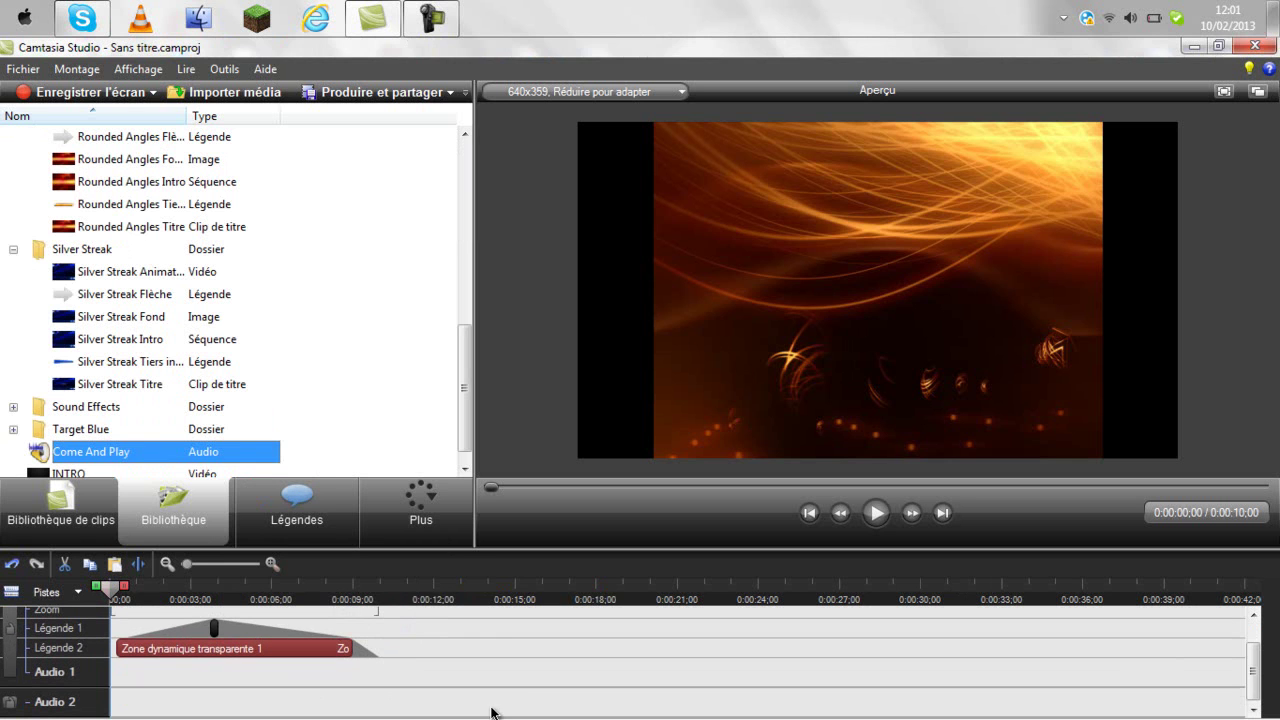
{"action": "left_click_drag", "start_coordinate": [195, 461], "coordinate": [114, 706]}
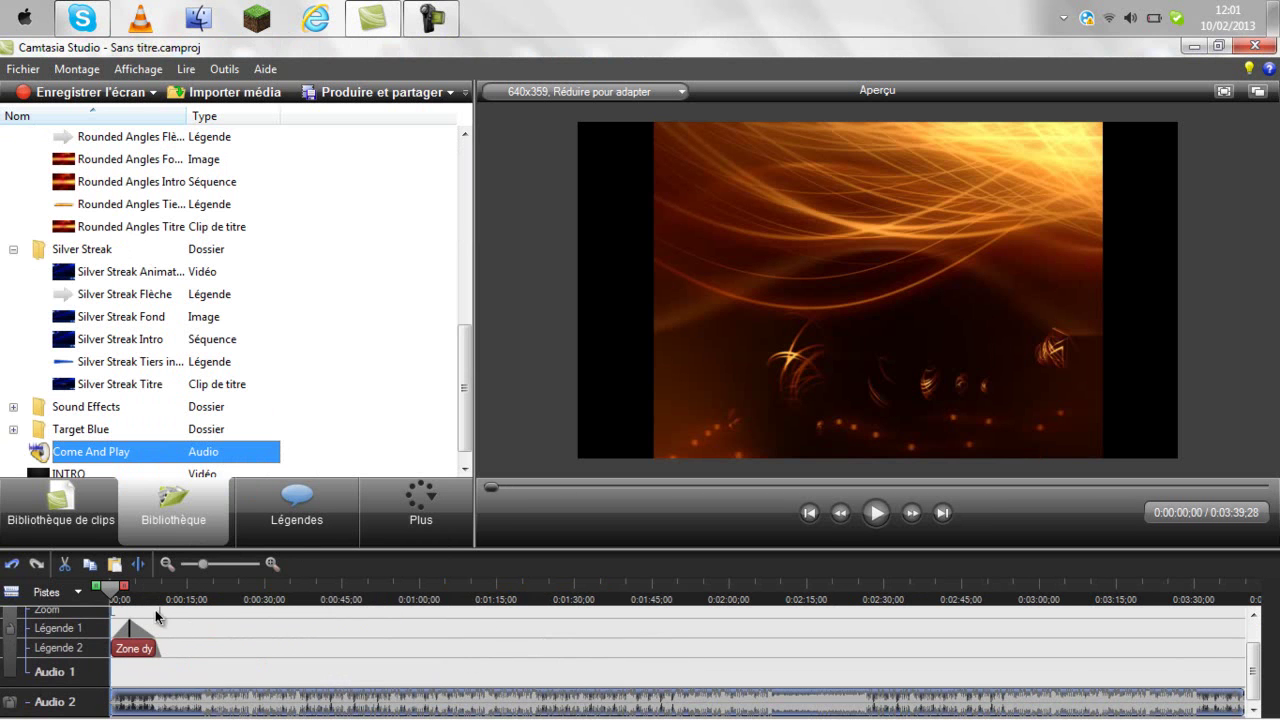
Play the intro with its music and return the playhead to 0:00:00;00
{"action": "scroll", "coordinate": [191, 616], "scroll_direction": "up", "scroll_amount": 1}
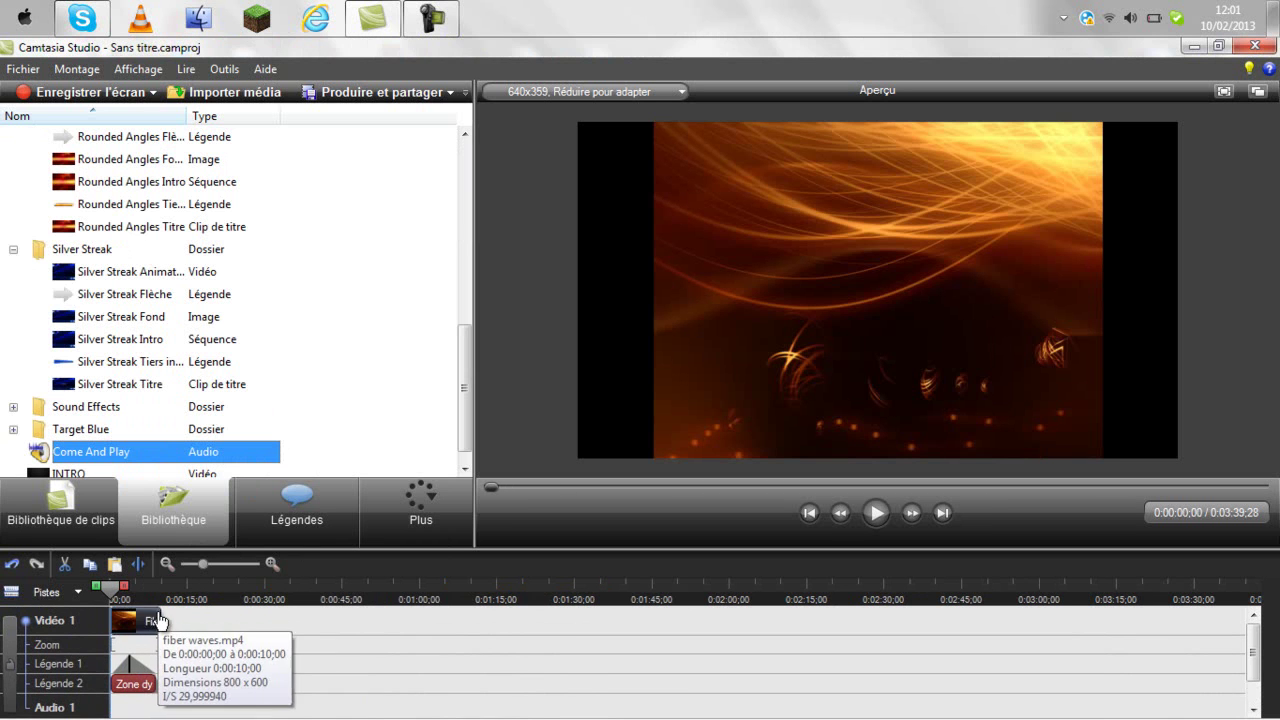
{"action": "left_click", "coordinate": [890, 525]}
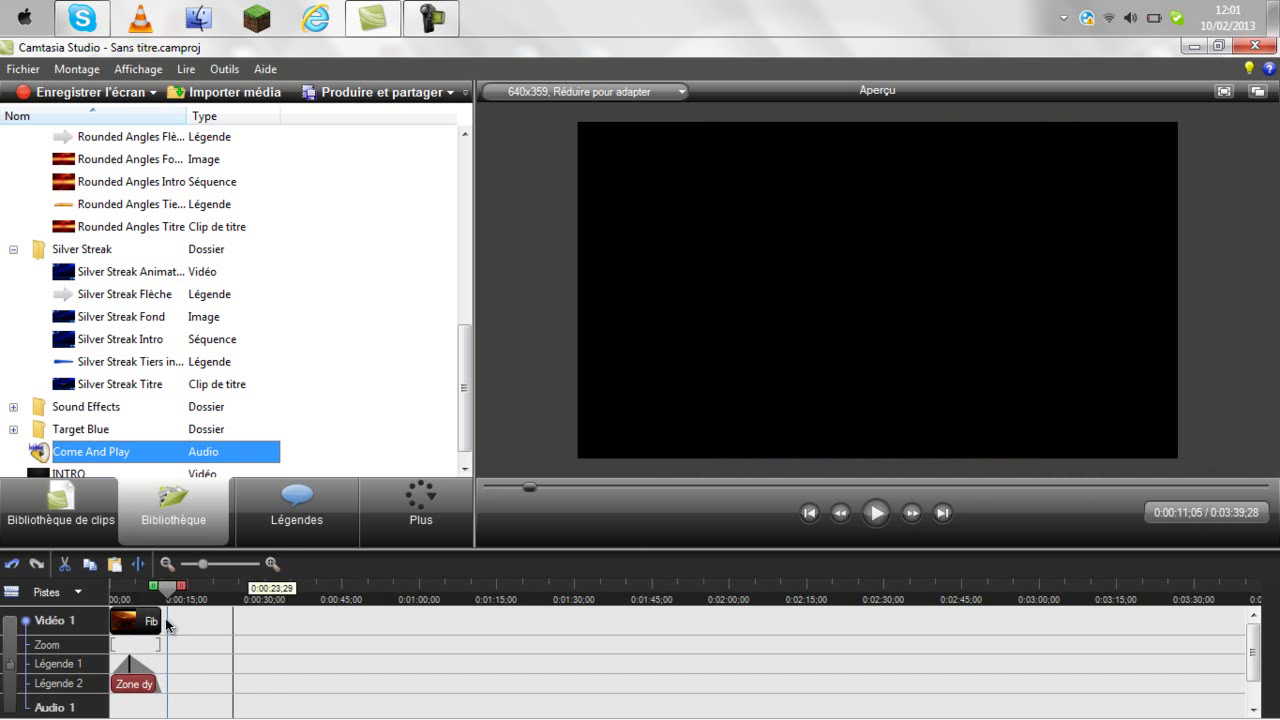
{"action": "left_click", "coordinate": [114, 598]}
{"action": "left_click_drag", "start_coordinate": [114, 601], "coordinate": [108, 590]}
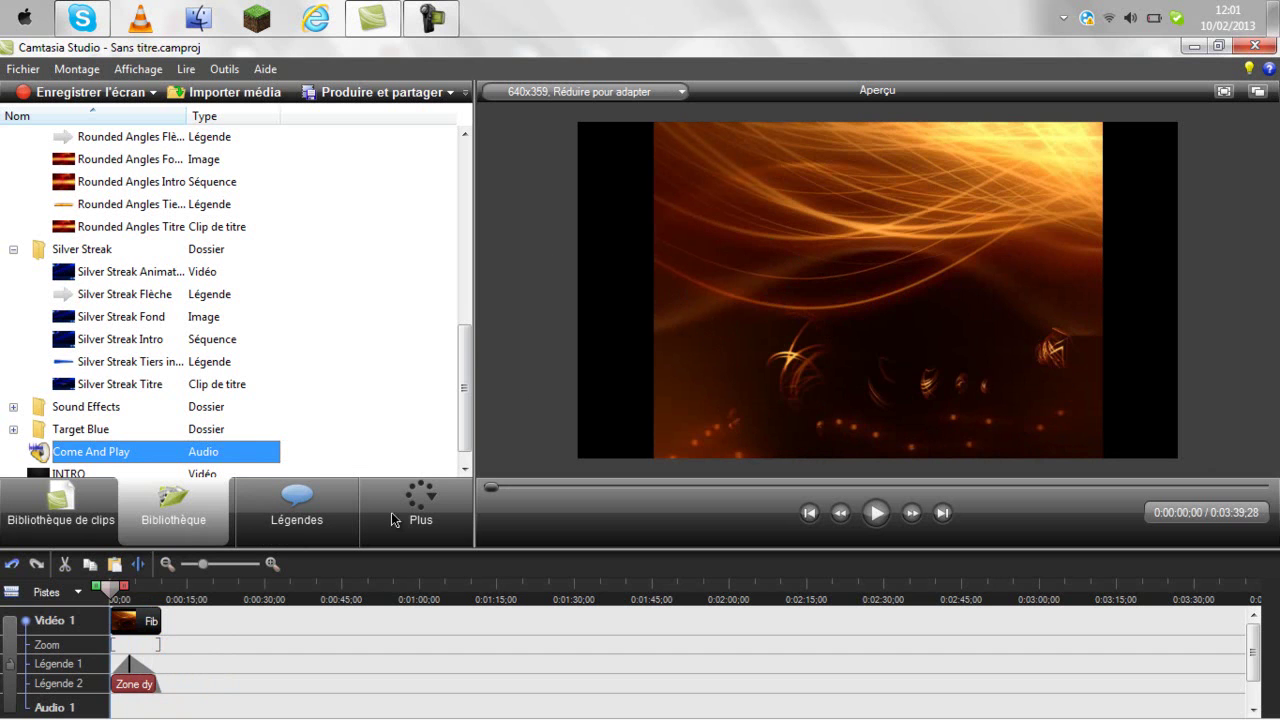
Add a spotlight callout at the timeline start, position it at X 83, Y 132, and move the playhead to 0:00:03;22
{"action": "left_click", "coordinate": [305, 505]}
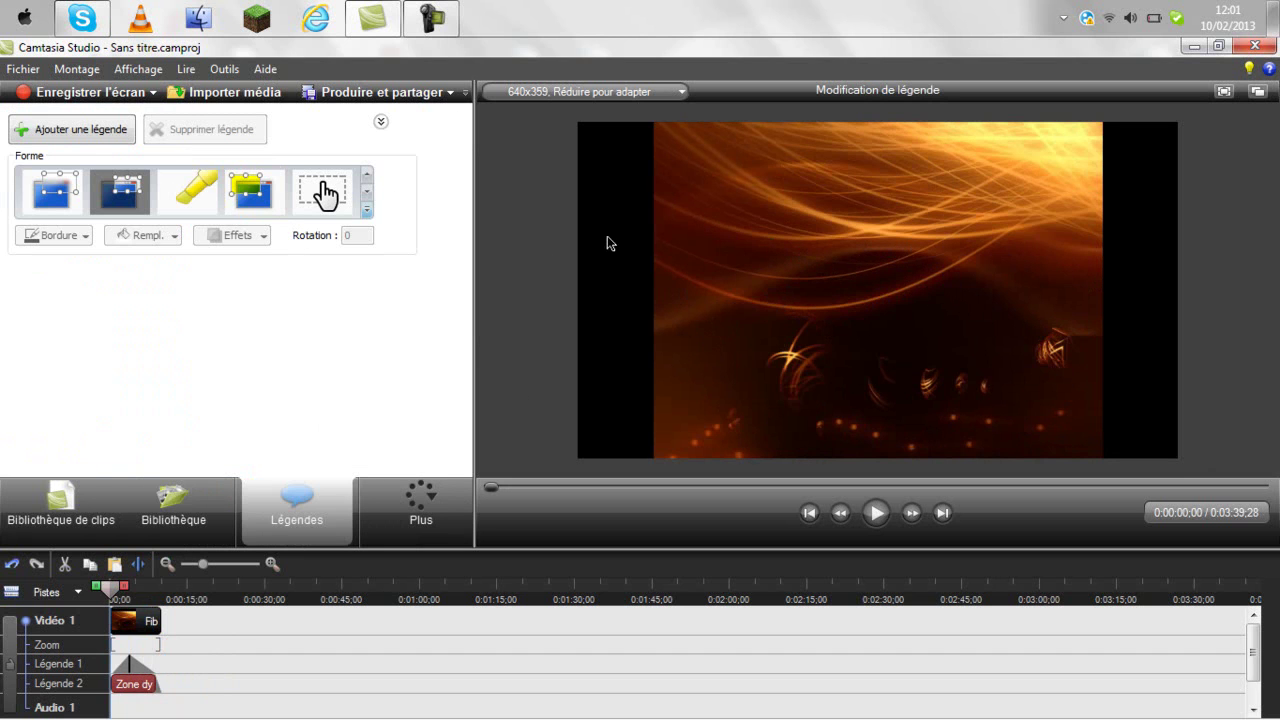
{"action": "left_click", "coordinate": [121, 191]}
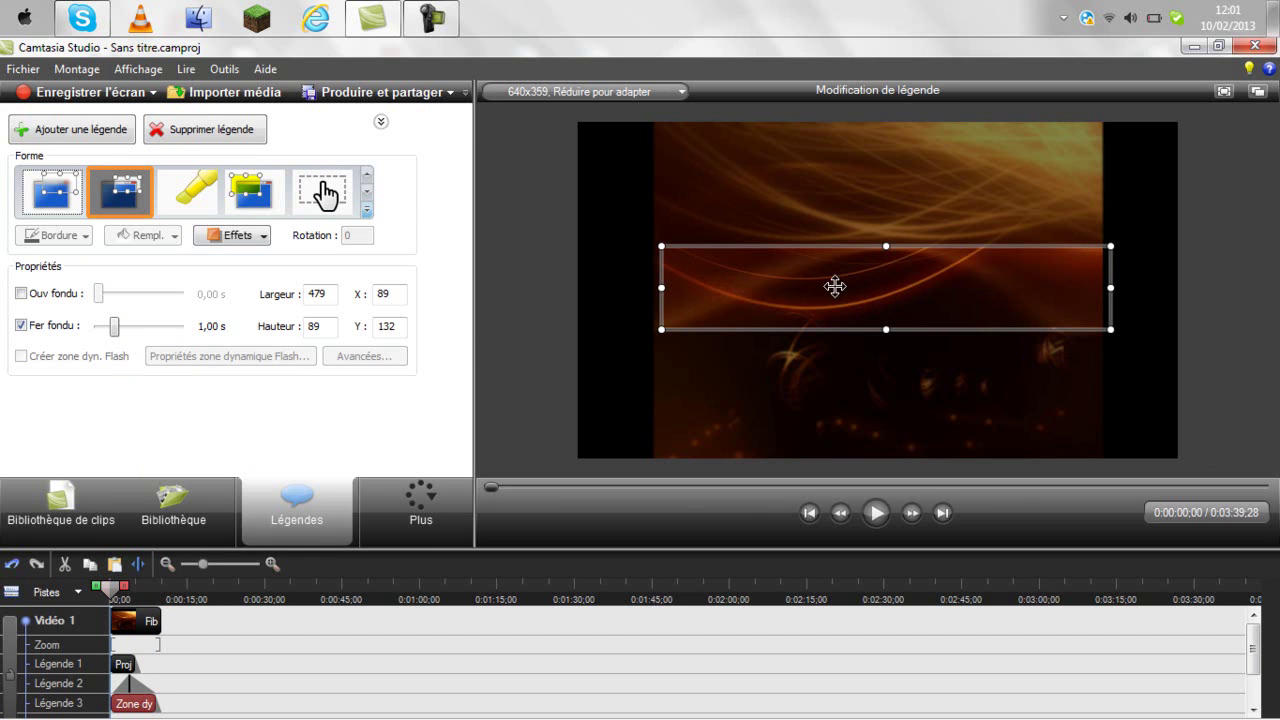
{"action": "left_click_drag", "start_coordinate": [825, 287], "coordinate": [819, 287]}
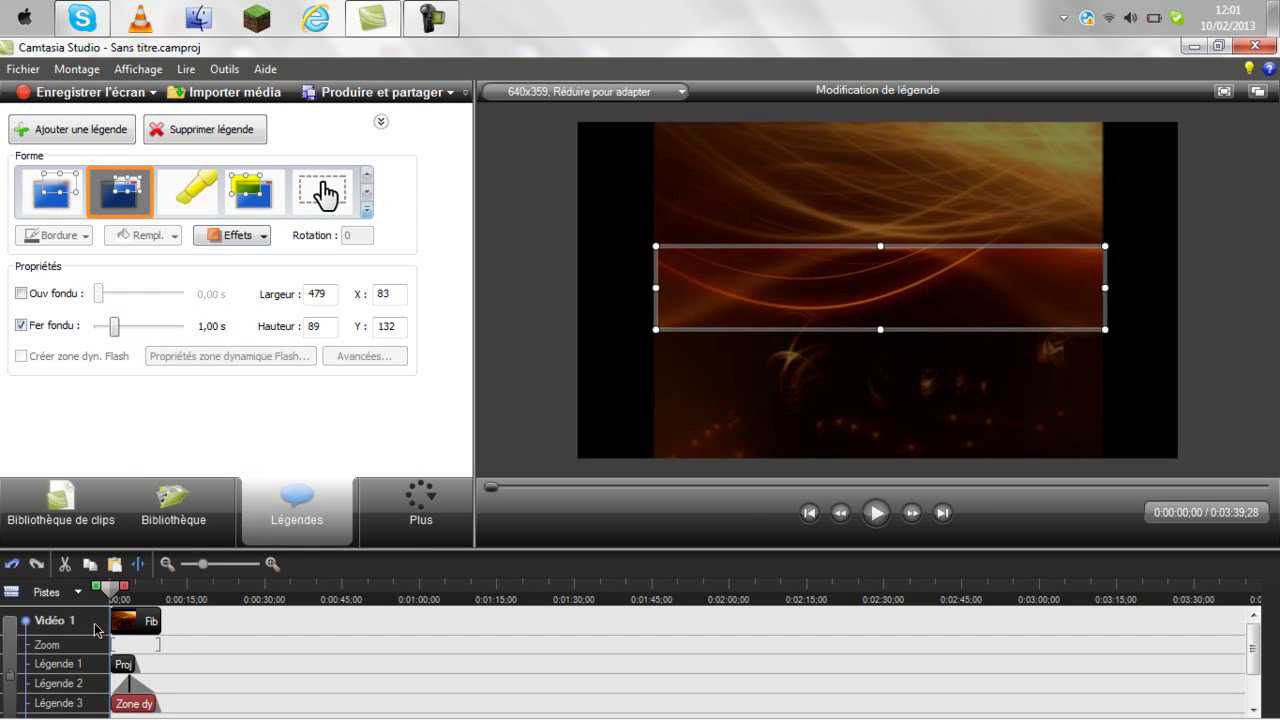
{"action": "left_click_drag", "start_coordinate": [111, 590], "coordinate": [130, 591]}
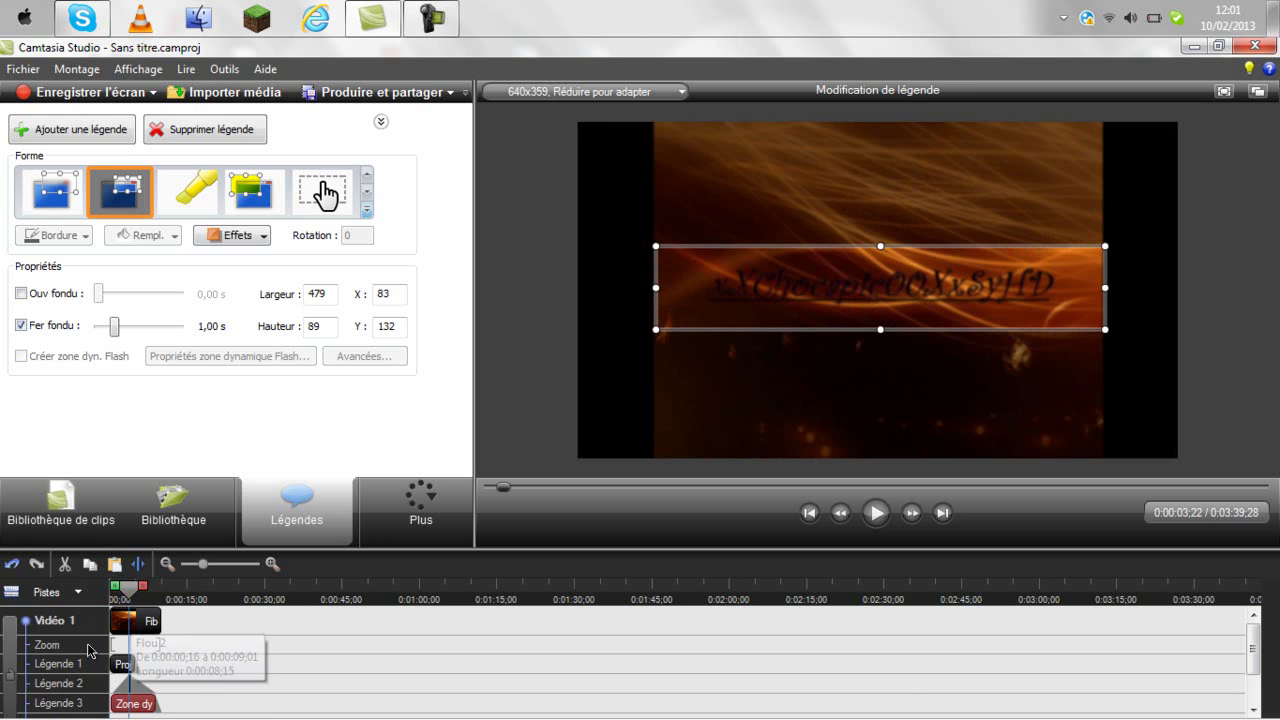
Move the playhead to 0:00:08;22 and add a second spotlight callout over the title text
{"action": "left_click_drag", "start_coordinate": [129, 588], "coordinate": [158, 597]}
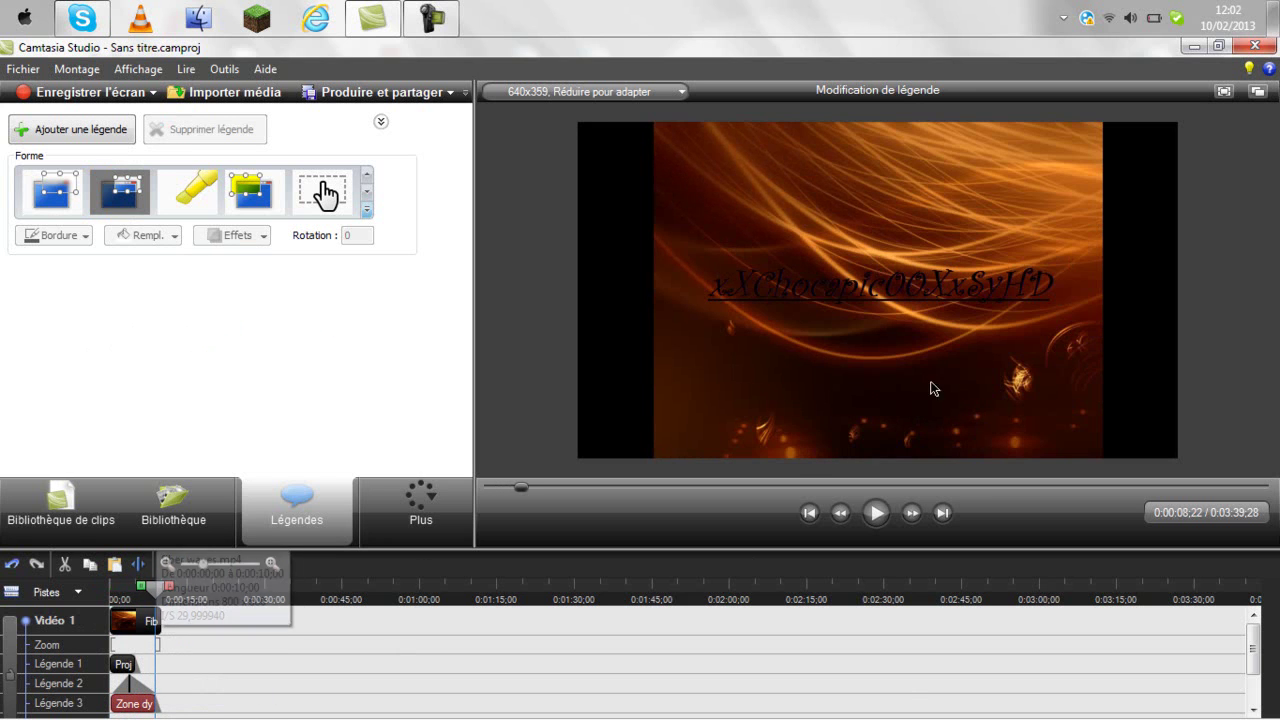
{"action": "left_click", "coordinate": [138, 197]}
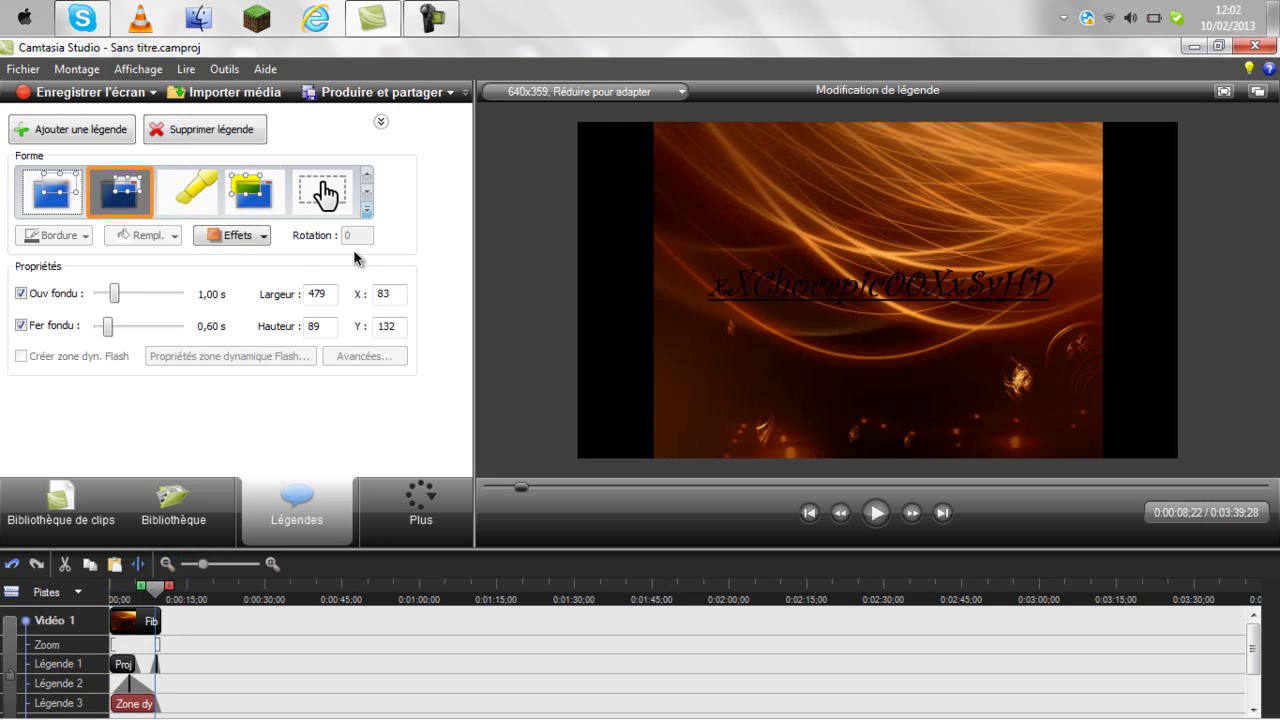
{"action": "left_click", "coordinate": [723, 262]}
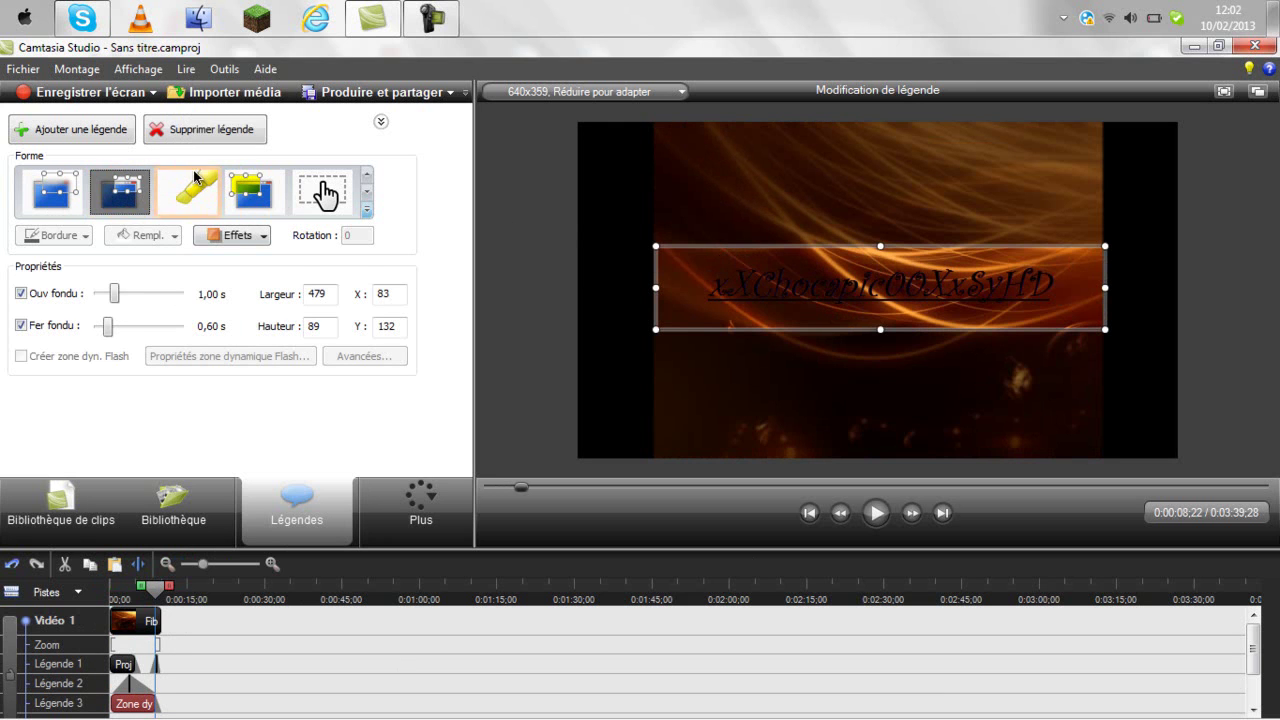
Set the second spotlight's darkening effect (Obscurcissement) to 99
{"action": "left_click", "coordinate": [249, 240]}
{"action": "mouse_move", "coordinate": [307, 296]}
{"action": "left_click", "coordinate": [547, 325]}
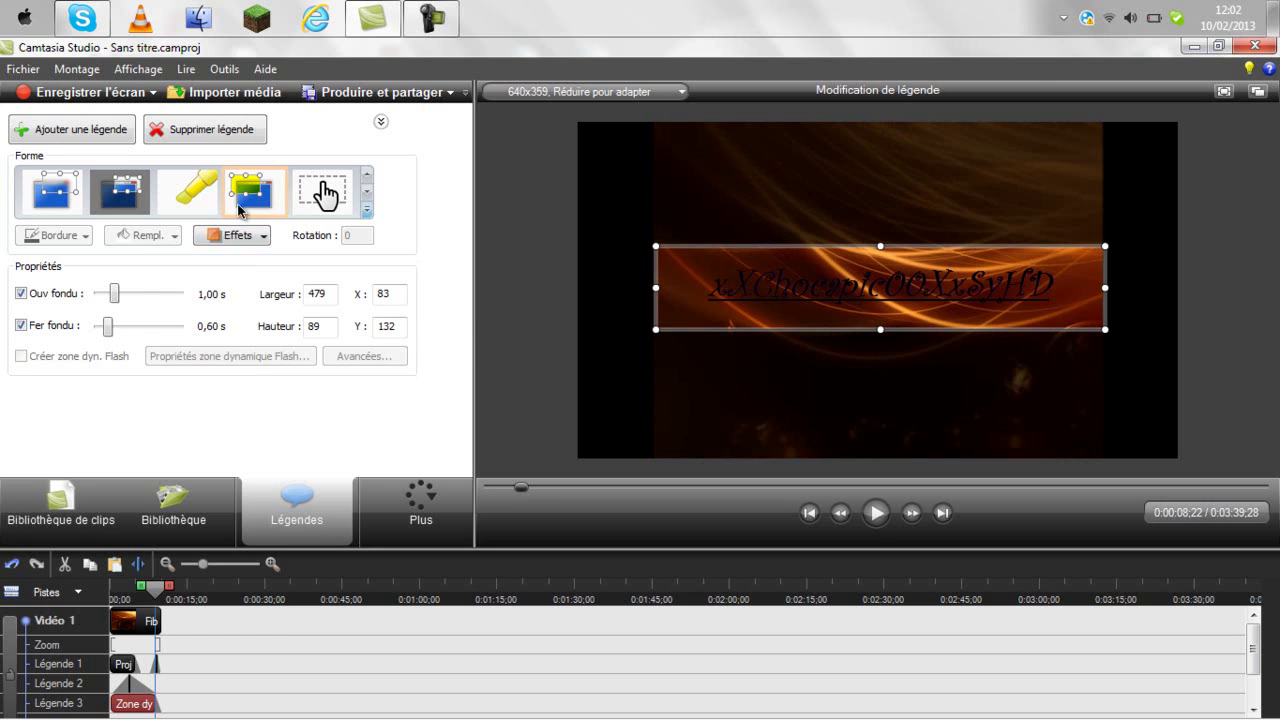
{"action": "left_click", "coordinate": [251, 238]}
{"action": "mouse_move", "coordinate": [397, 310]}
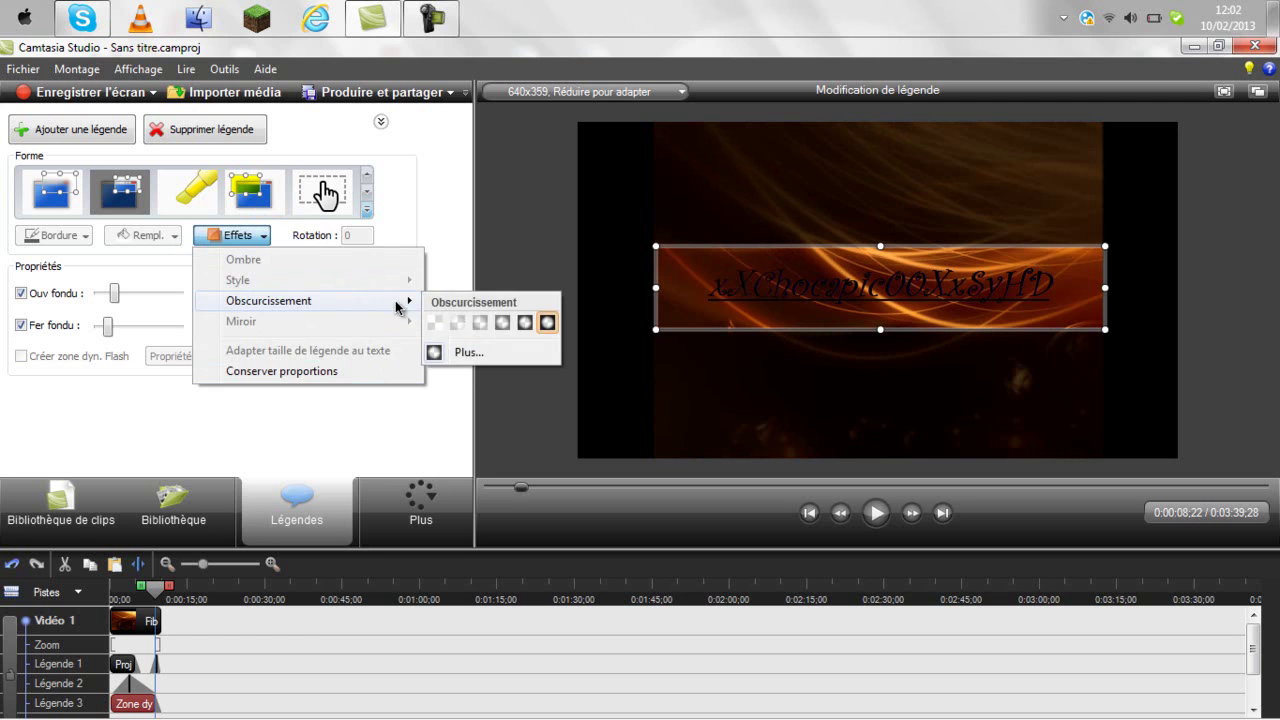
{"action": "left_click", "coordinate": [463, 353]}
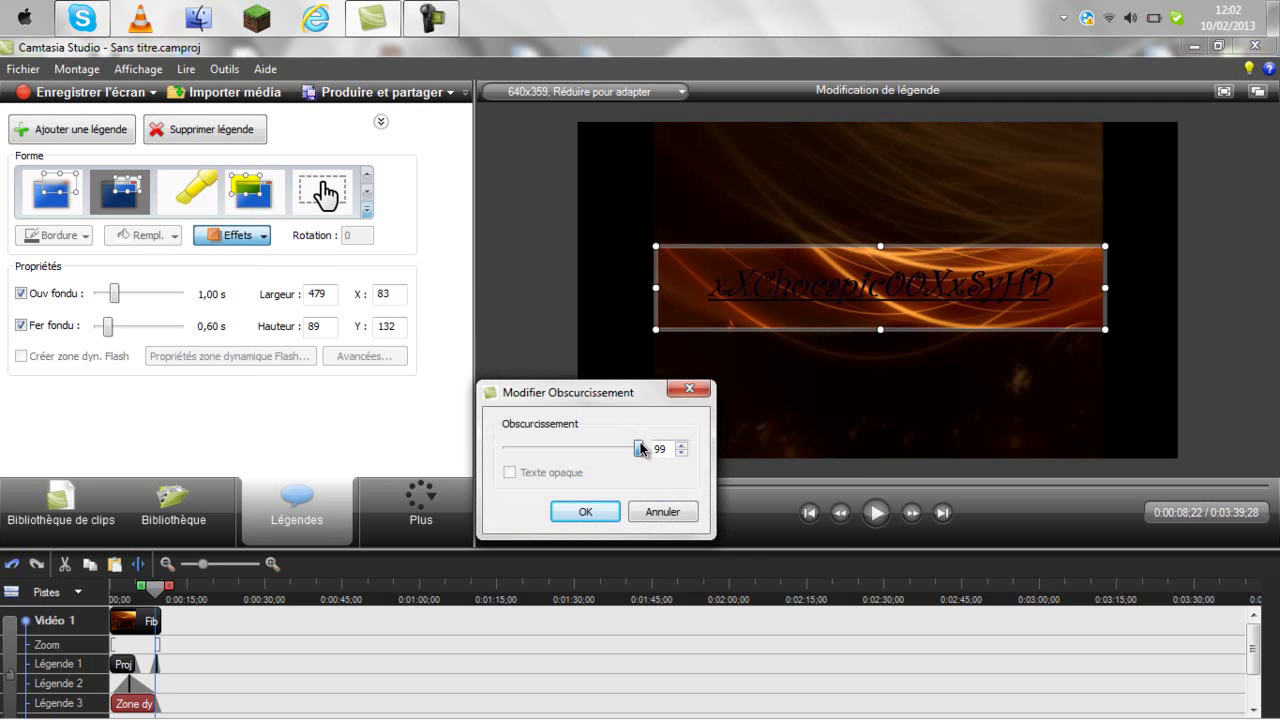
{"action": "left_click", "coordinate": [588, 514]}
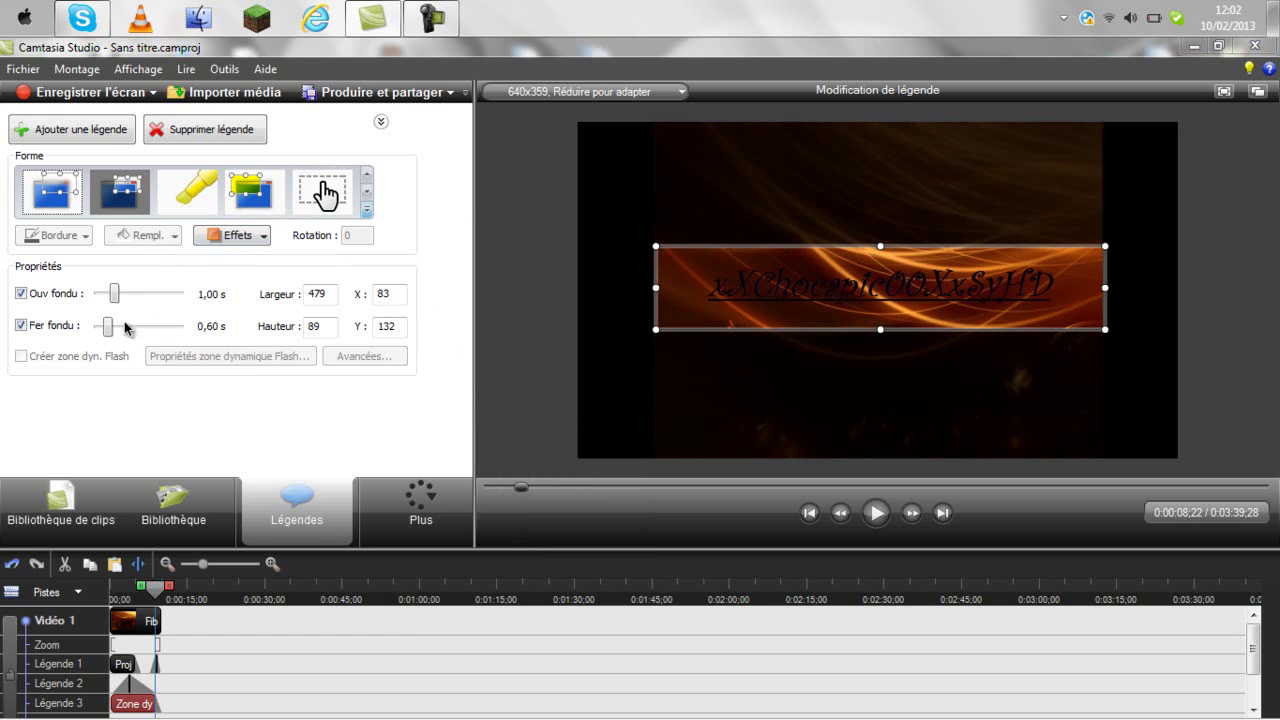
Set the second spotlight's fade-in to 2.70 s and try to extend its start earlier on the timeline
{"action": "left_click_drag", "start_coordinate": [116, 307], "coordinate": [151, 307]}
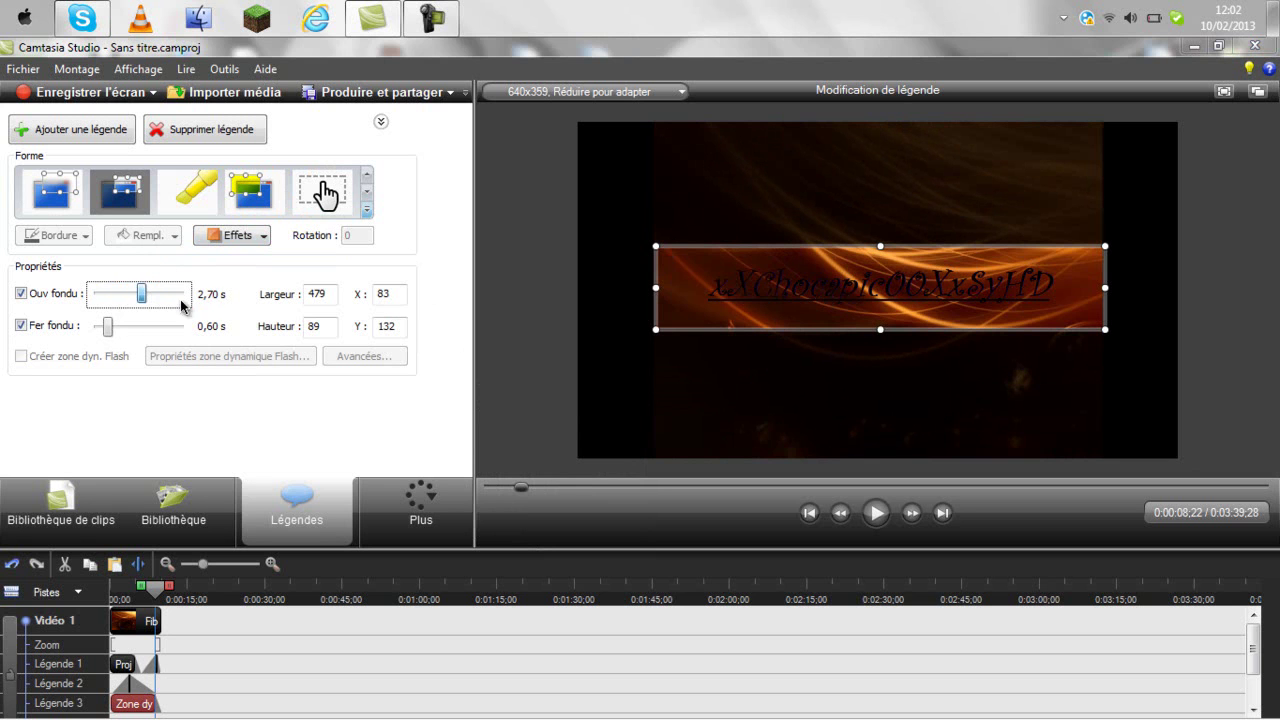
{"action": "left_click", "coordinate": [110, 328]}
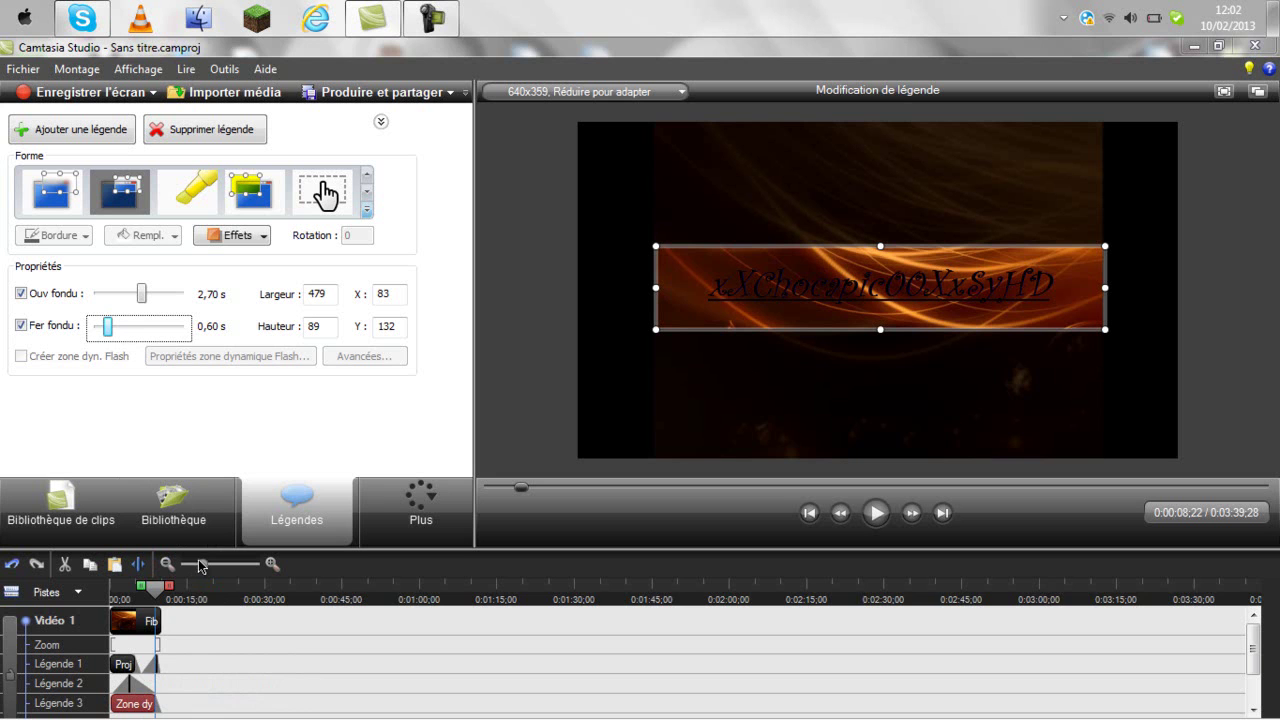
{"action": "mouse_move", "coordinate": [203, 566]}
{"action": "left_mouse_down"}
{"action": "mouse_move", "coordinate": [246, 566]}
{"action": "mouse_move", "coordinate": [218, 566]}
{"action": "left_mouse_up"}
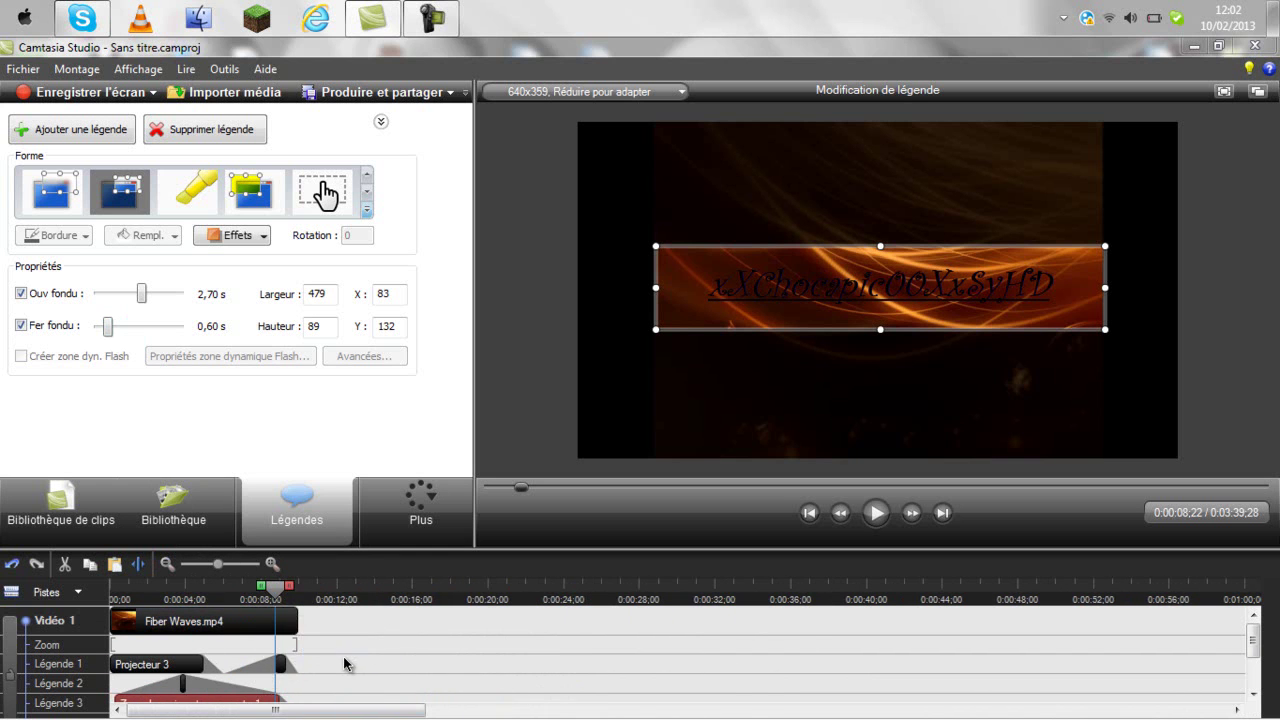
{"action": "left_click_drag", "start_coordinate": [274, 662], "coordinate": [243, 670]}
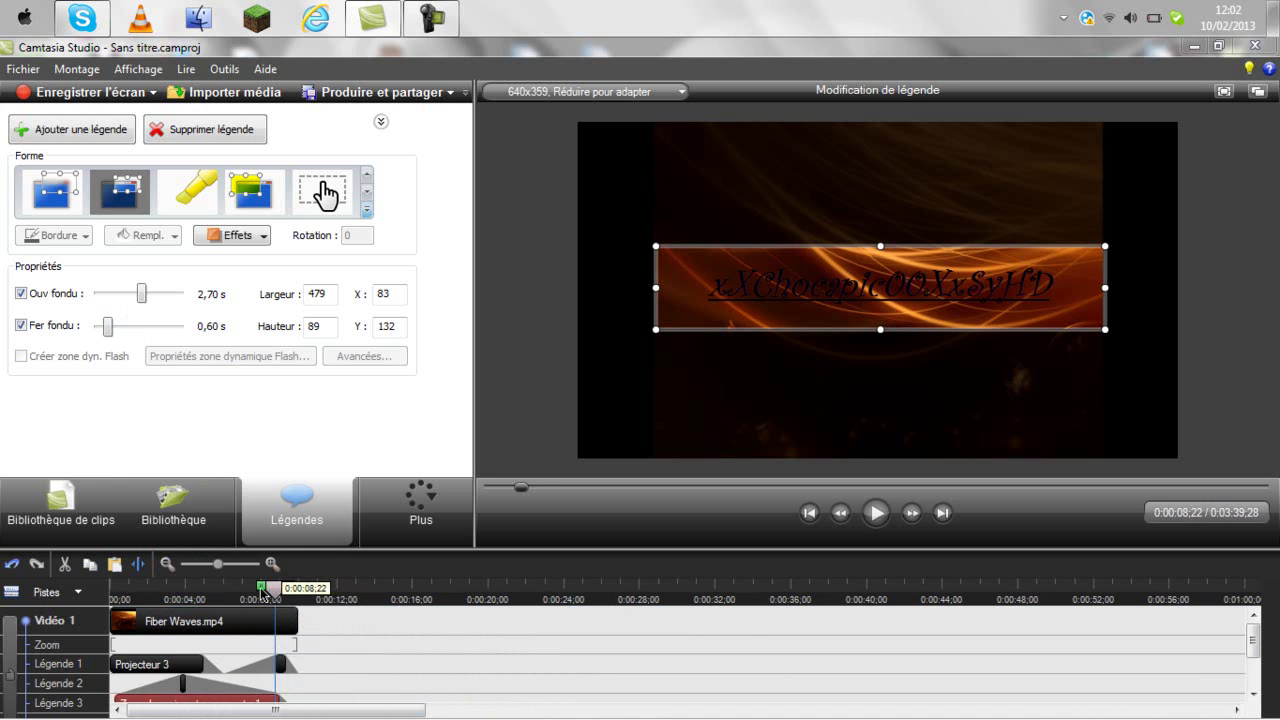
Return the second spotlight's fade-in to 1.00 s and extend its start back to 0:00:06;00
{"action": "left_click_drag", "start_coordinate": [275, 589], "coordinate": [180, 589]}
{"action": "left_click", "coordinate": [280, 664]}
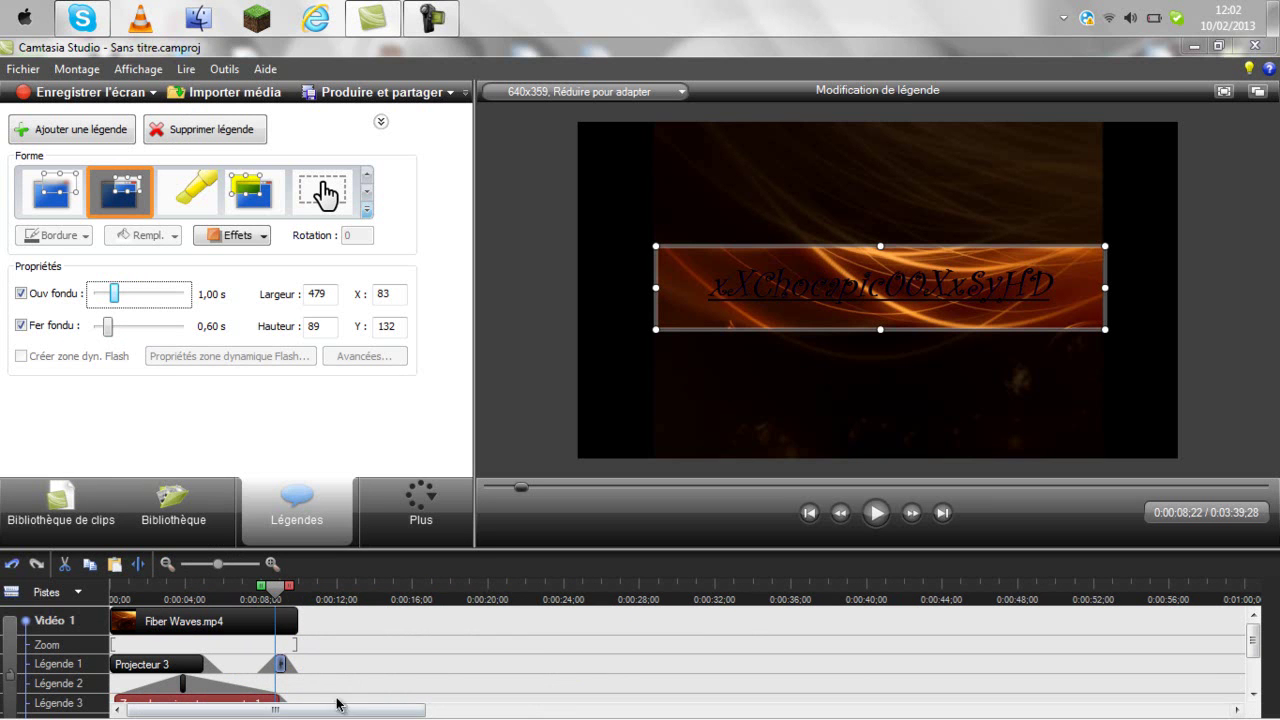
{"action": "left_click_drag", "start_coordinate": [280, 664], "coordinate": [242, 662]}
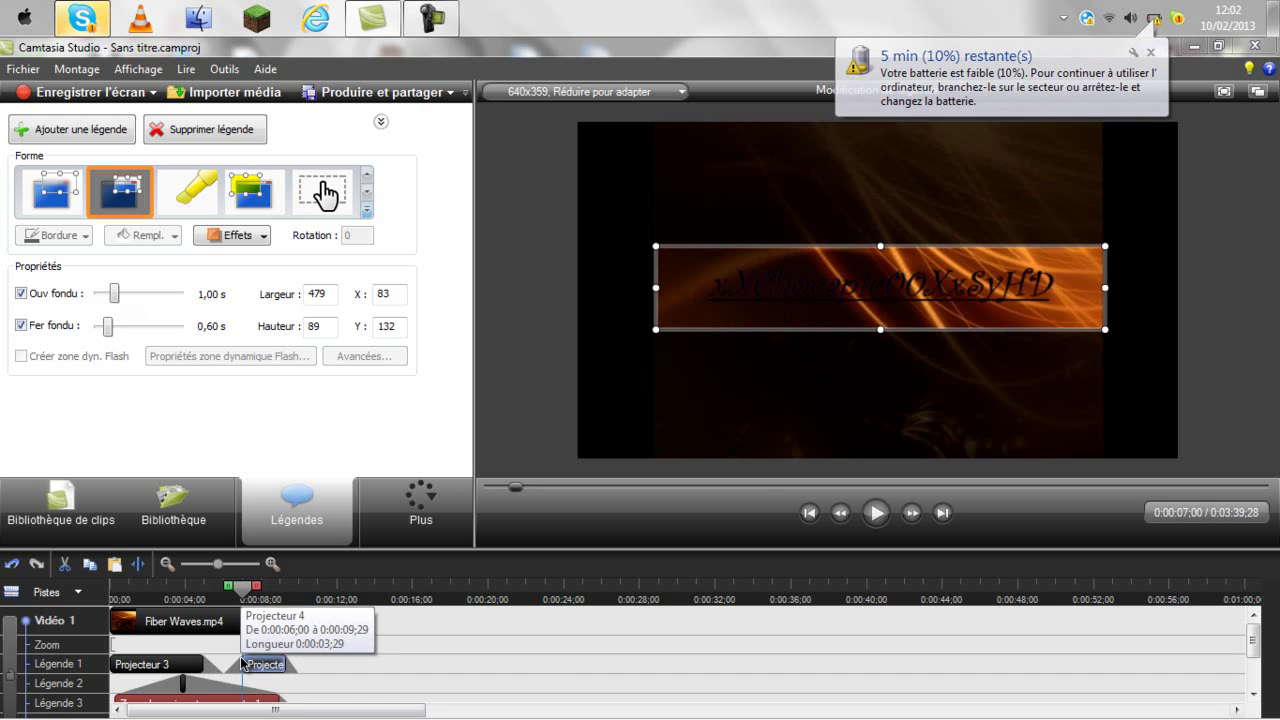
Switch to Skype, send the reply "att video^^" in the open chat, and return to Camtasia Studio
{"action": "left_click", "coordinate": [1155, 78]}
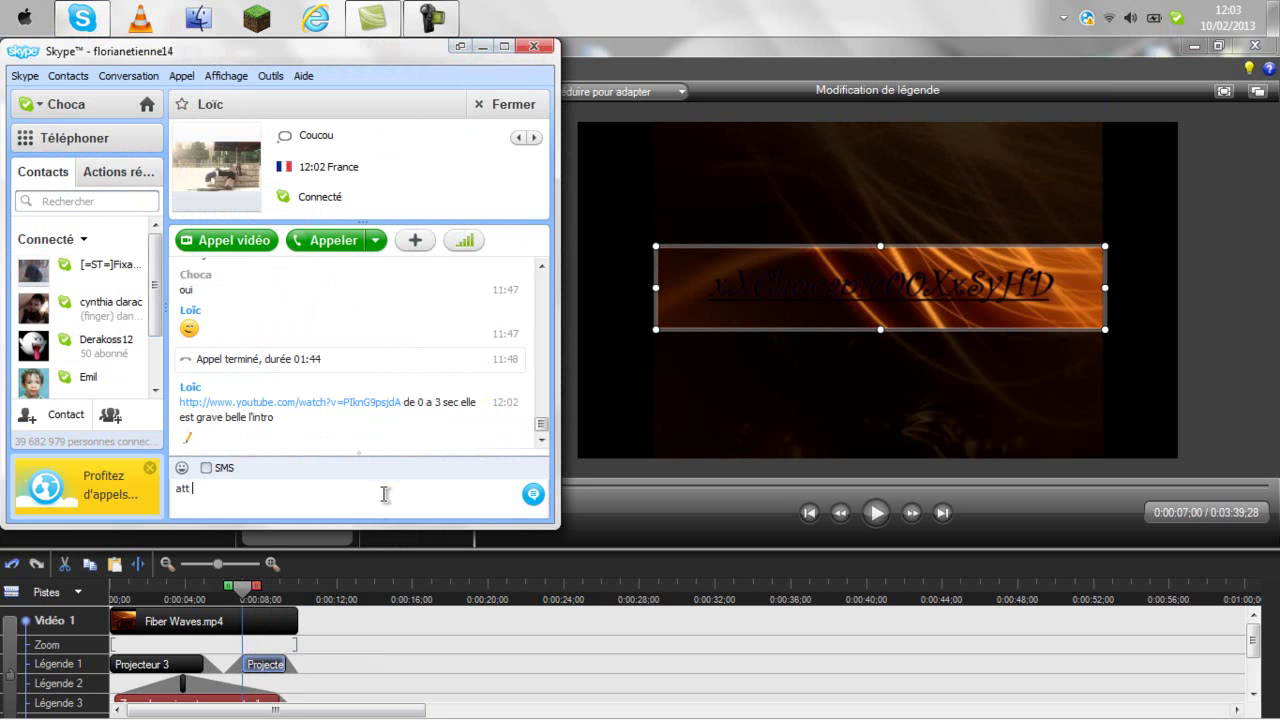
{"action": "type", "text": "^^"}
{"action": "key", "text": "Return"}
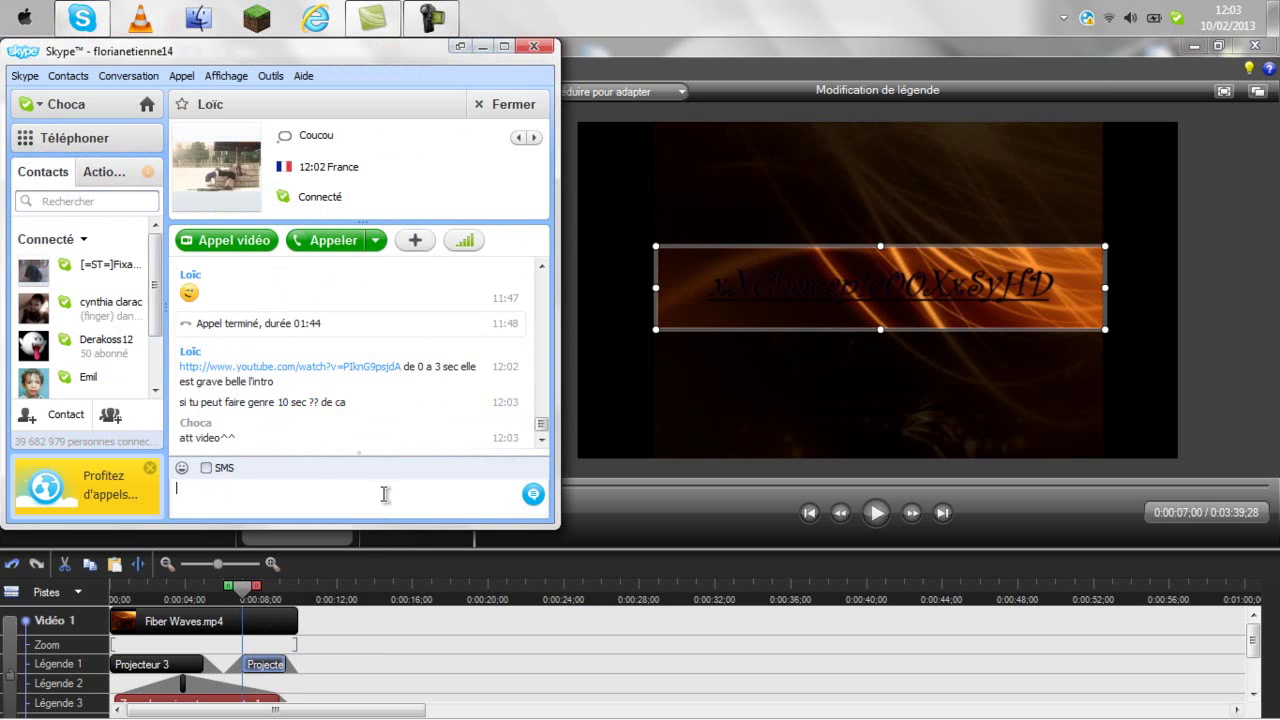
{"action": "left_click", "coordinate": [482, 46]}
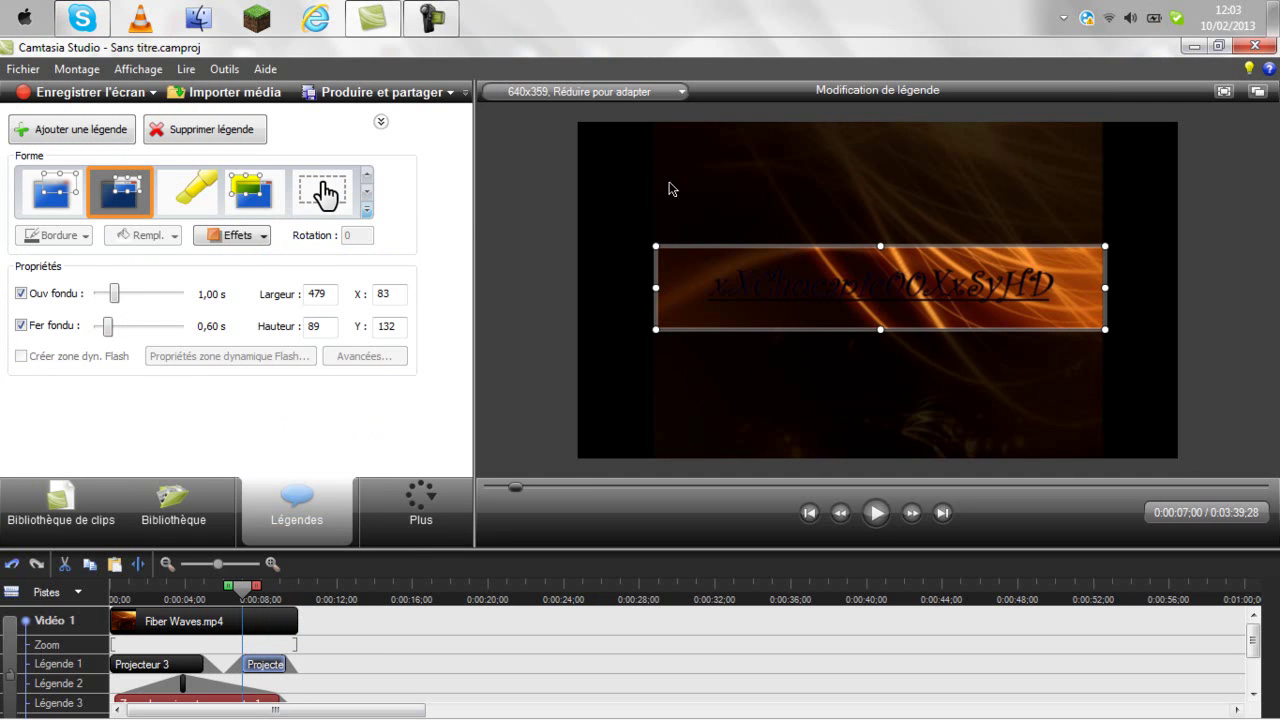
{"action": "left_click", "coordinate": [82, 18]}
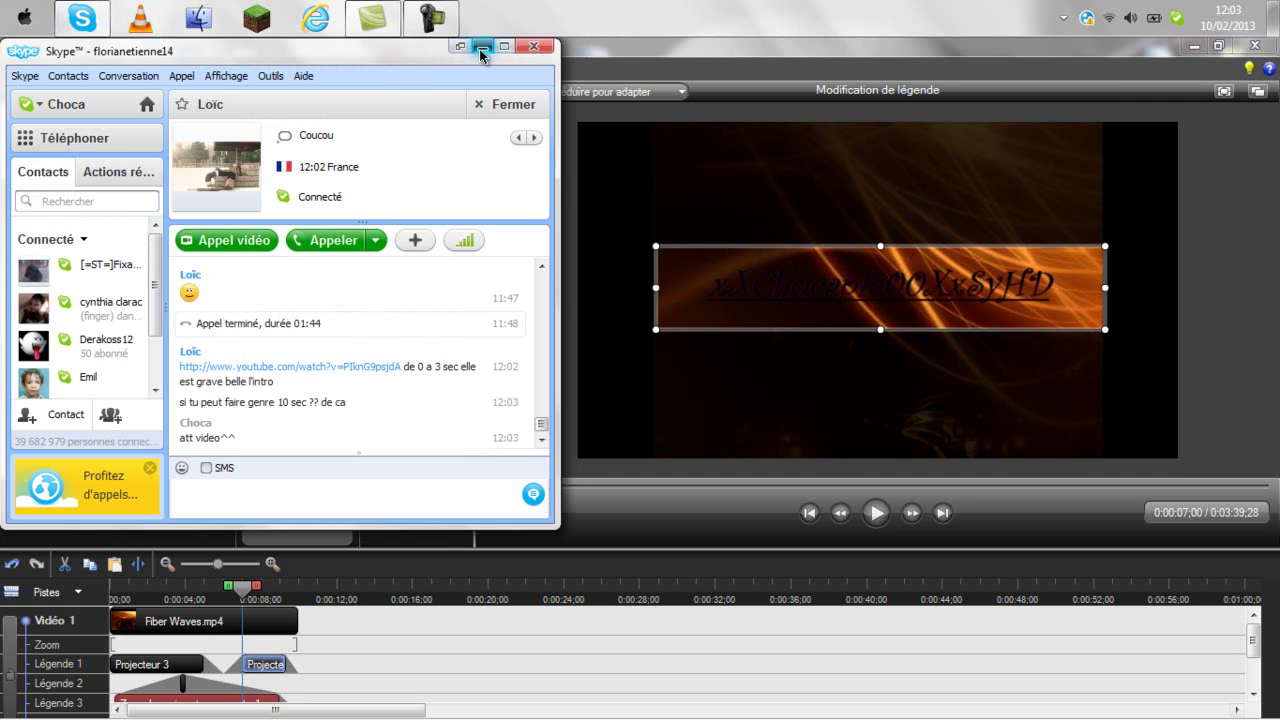
{"action": "left_click", "coordinate": [481, 47]}
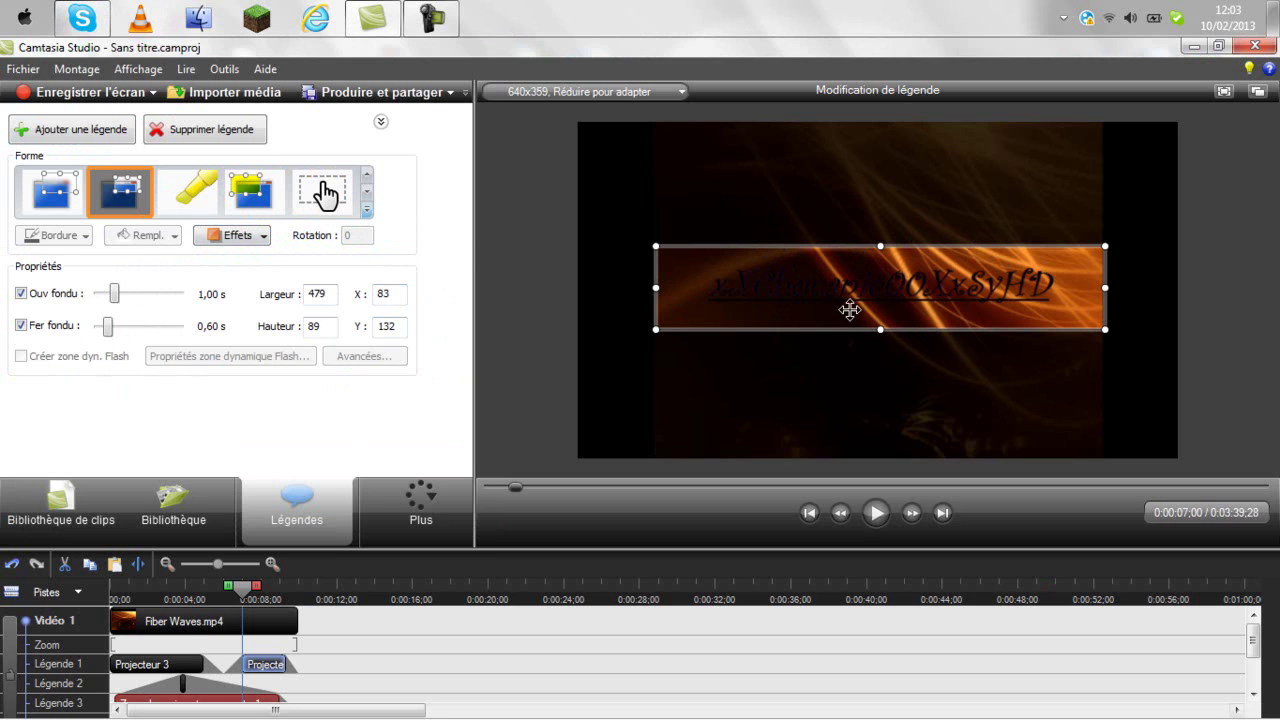
Play the intro from the start, then cut the first spotlight callout from the Légende 1 track
{"action": "left_click_drag", "start_coordinate": [237, 597], "coordinate": [114, 594]}
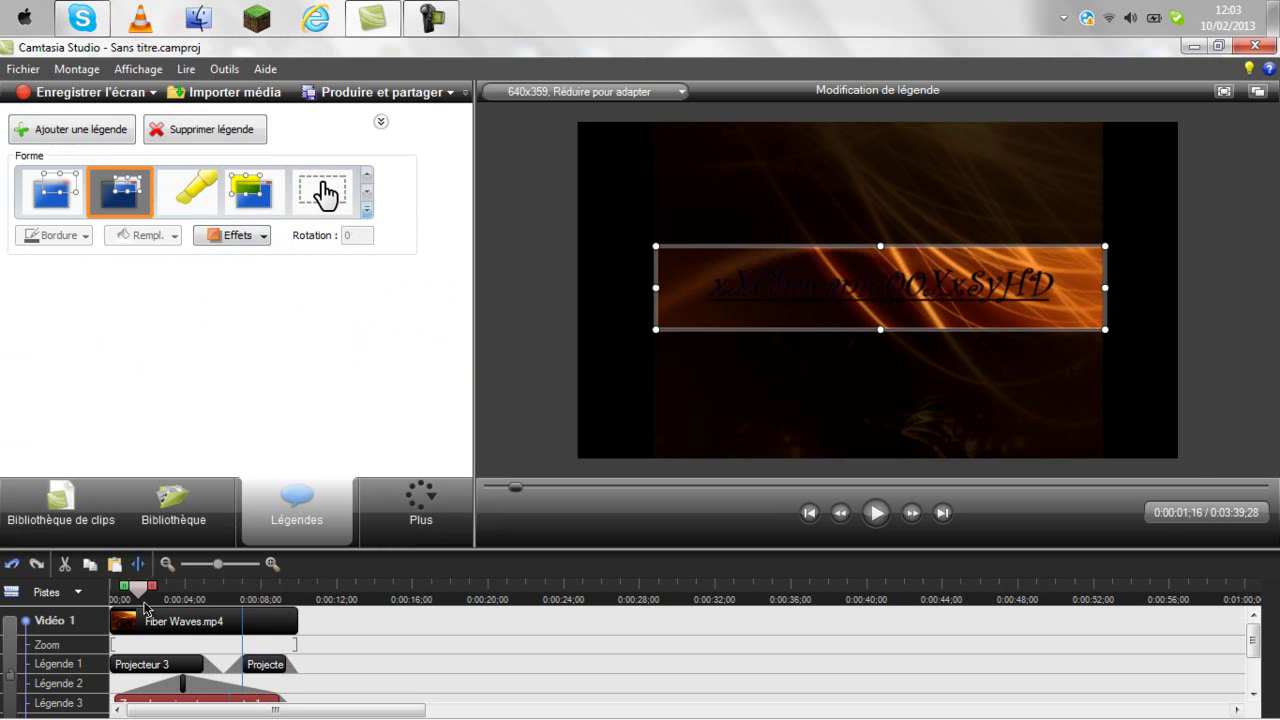
{"action": "left_click", "coordinate": [871, 518]}
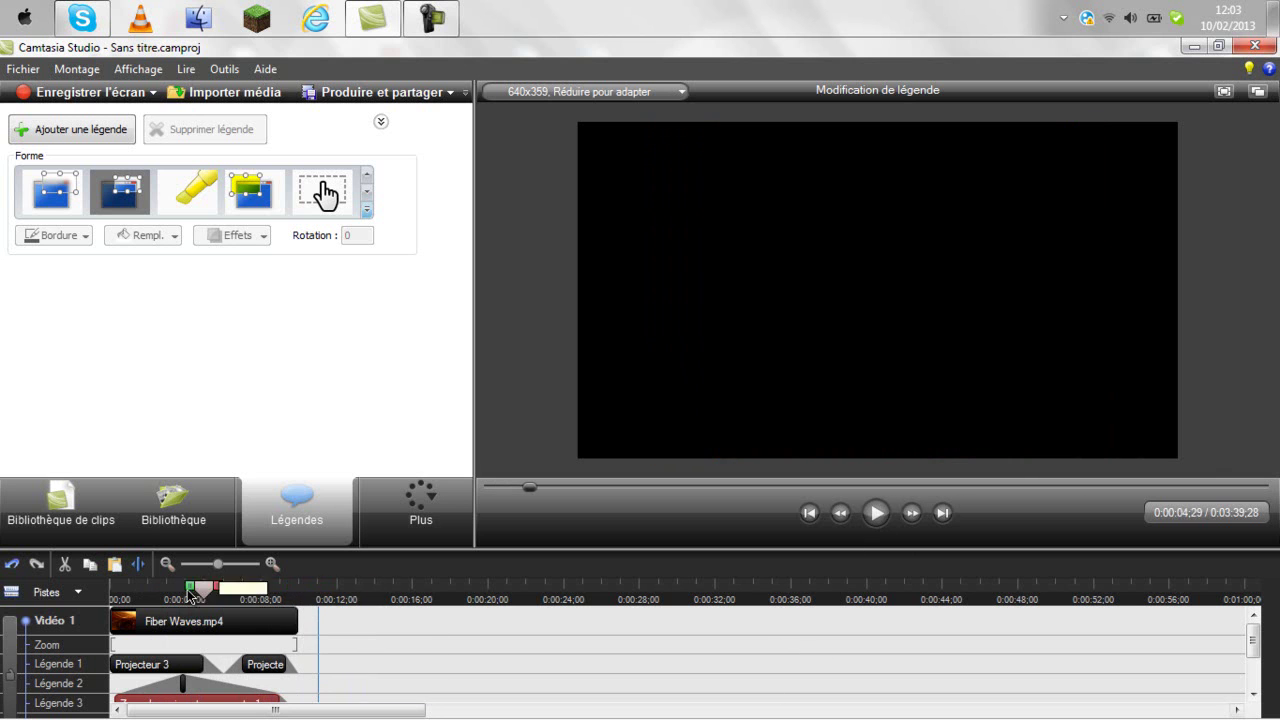
{"action": "left_click", "coordinate": [170, 668]}
{"action": "right_click", "coordinate": [170, 670]}
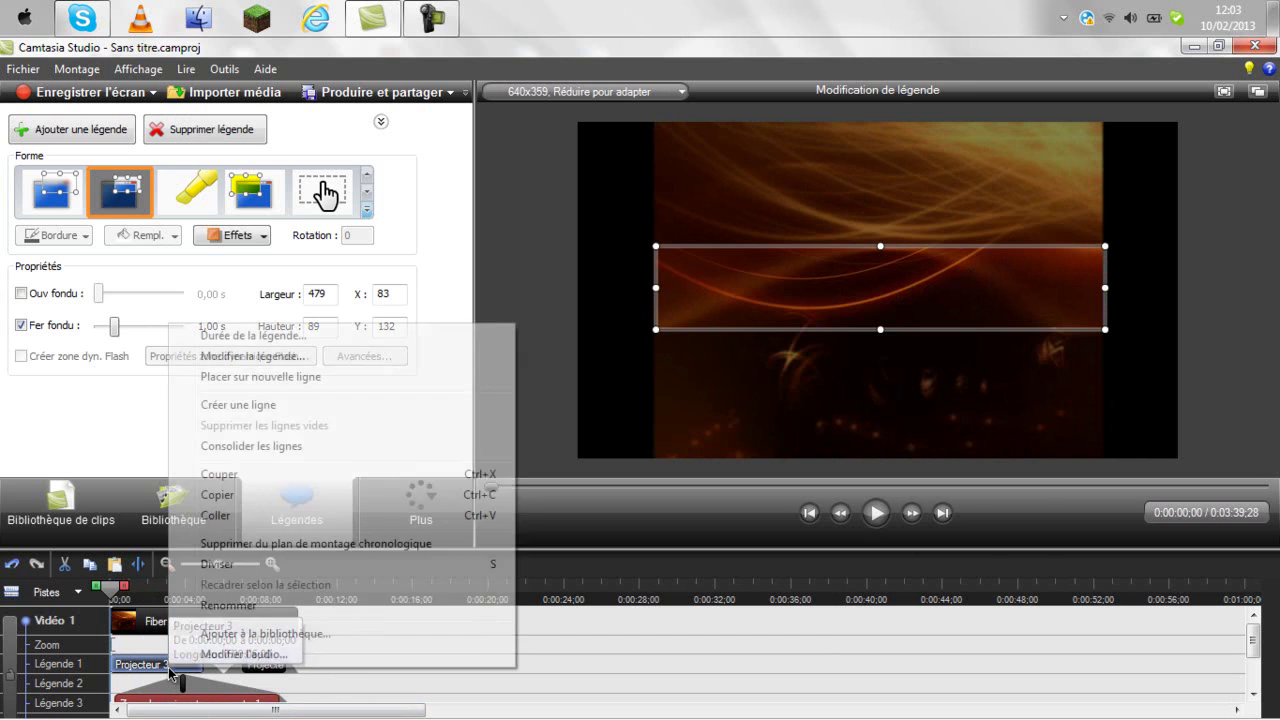
{"action": "left_click", "coordinate": [238, 476]}
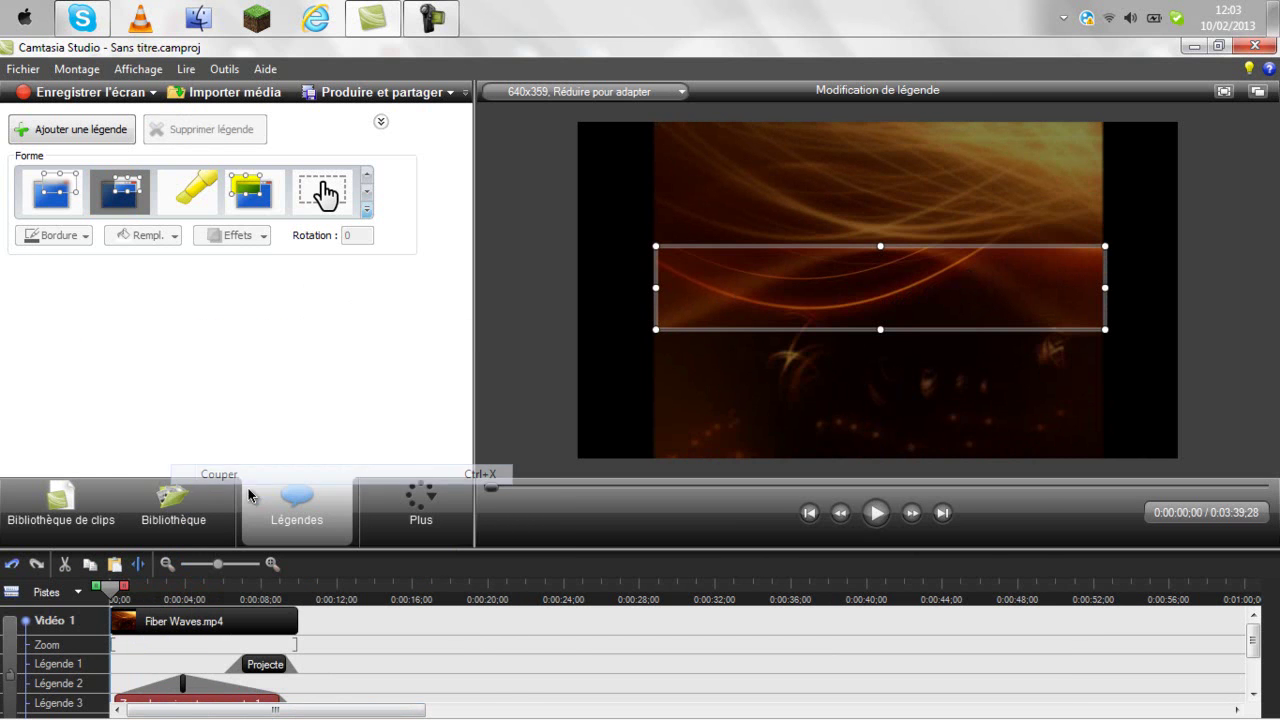
Replay the intro and cut the remaining spotlight callout from the Légende 1 track
{"action": "left_click", "coordinate": [873, 514]}
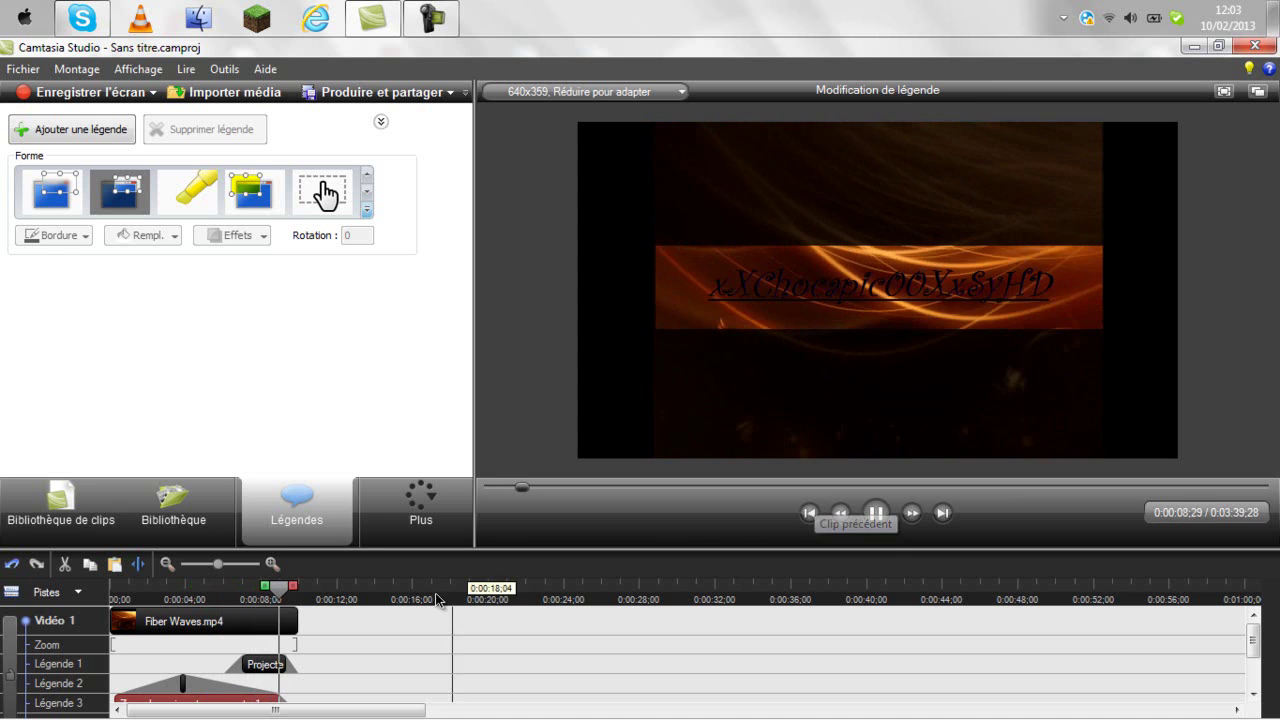
{"action": "left_click_drag", "start_coordinate": [296, 592], "coordinate": [110, 596]}
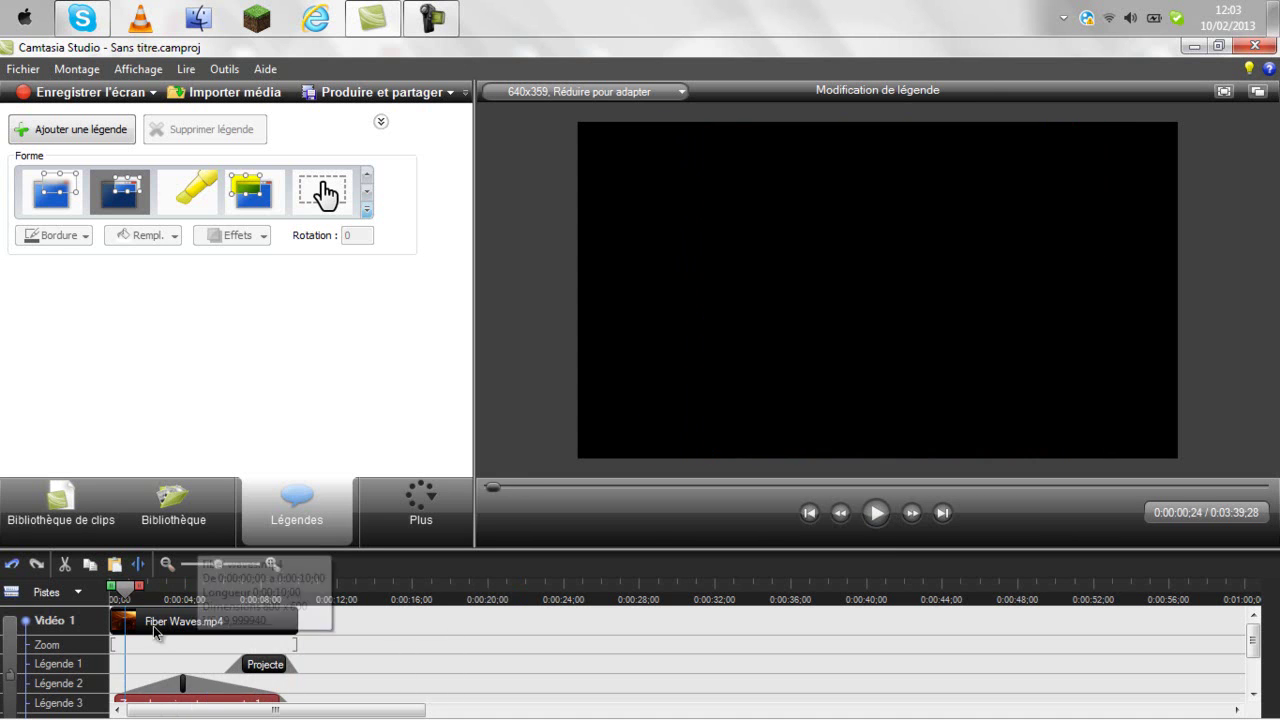
{"action": "right_click", "coordinate": [264, 665]}
{"action": "left_click", "coordinate": [343, 475]}
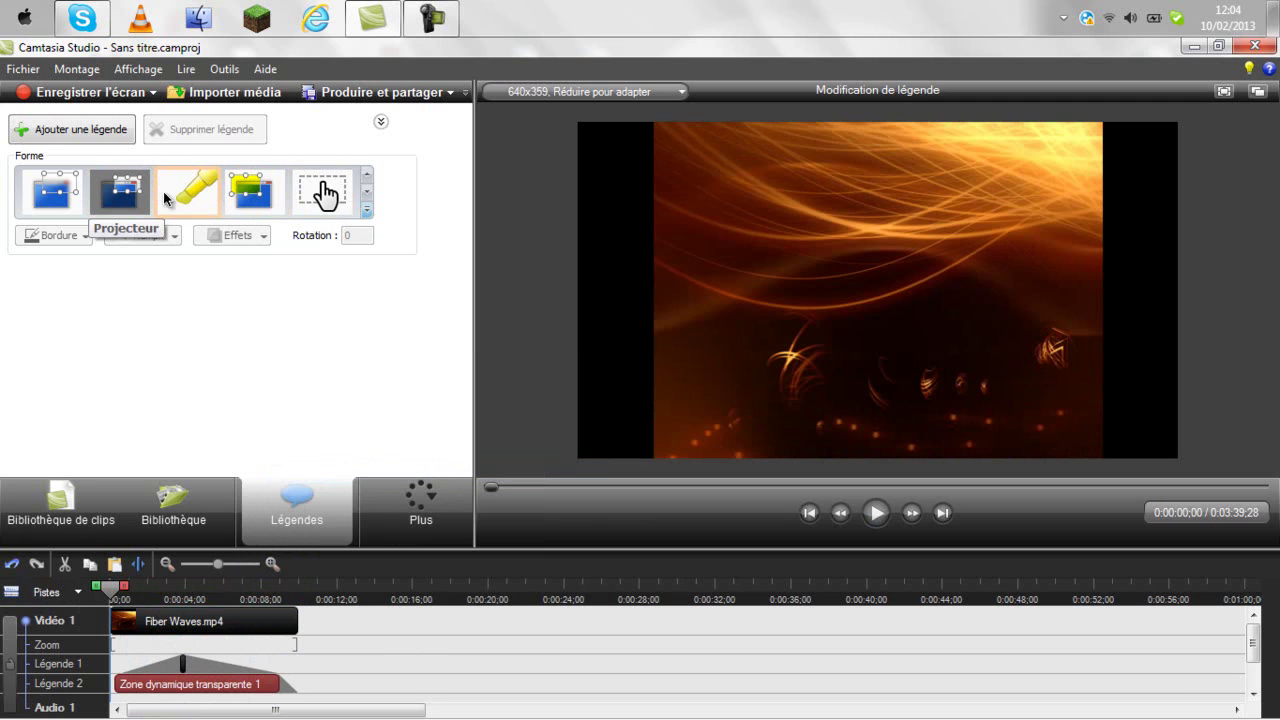
Add a transparent hotspot callout at the timeline start and convert it to a spotlight
{"action": "left_click", "coordinate": [369, 212]}
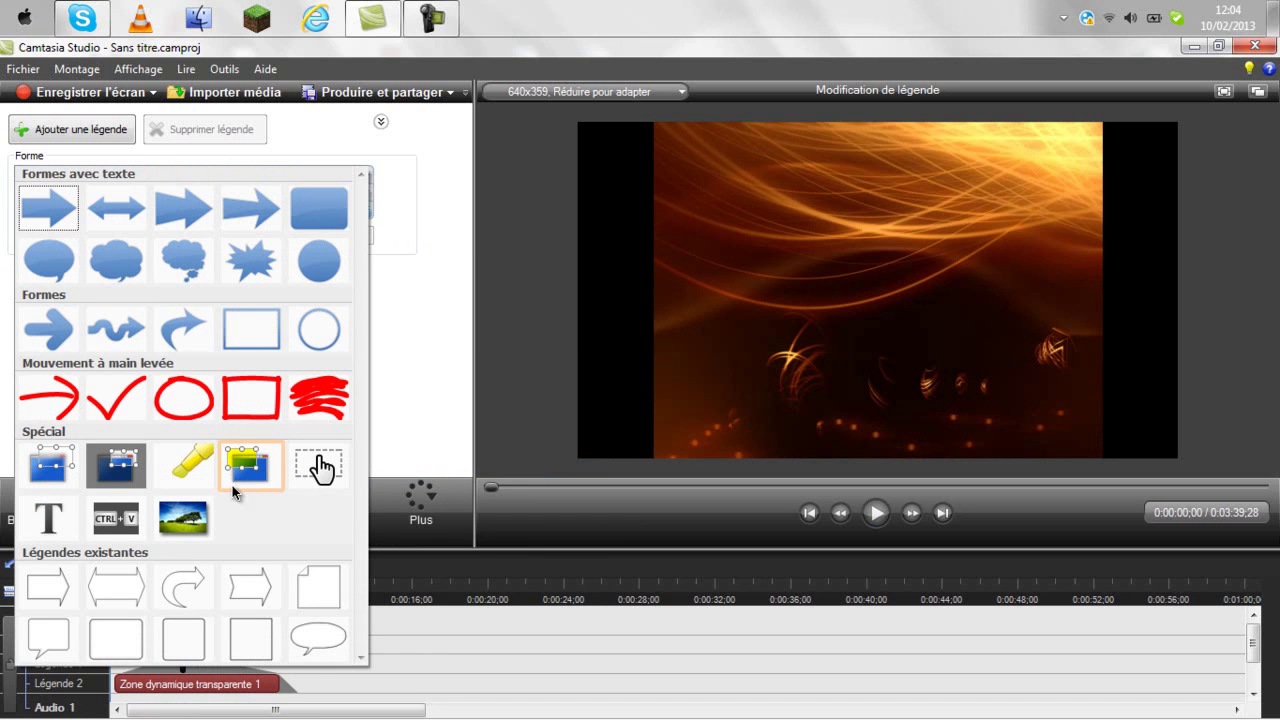
{"action": "left_click", "coordinate": [320, 478]}
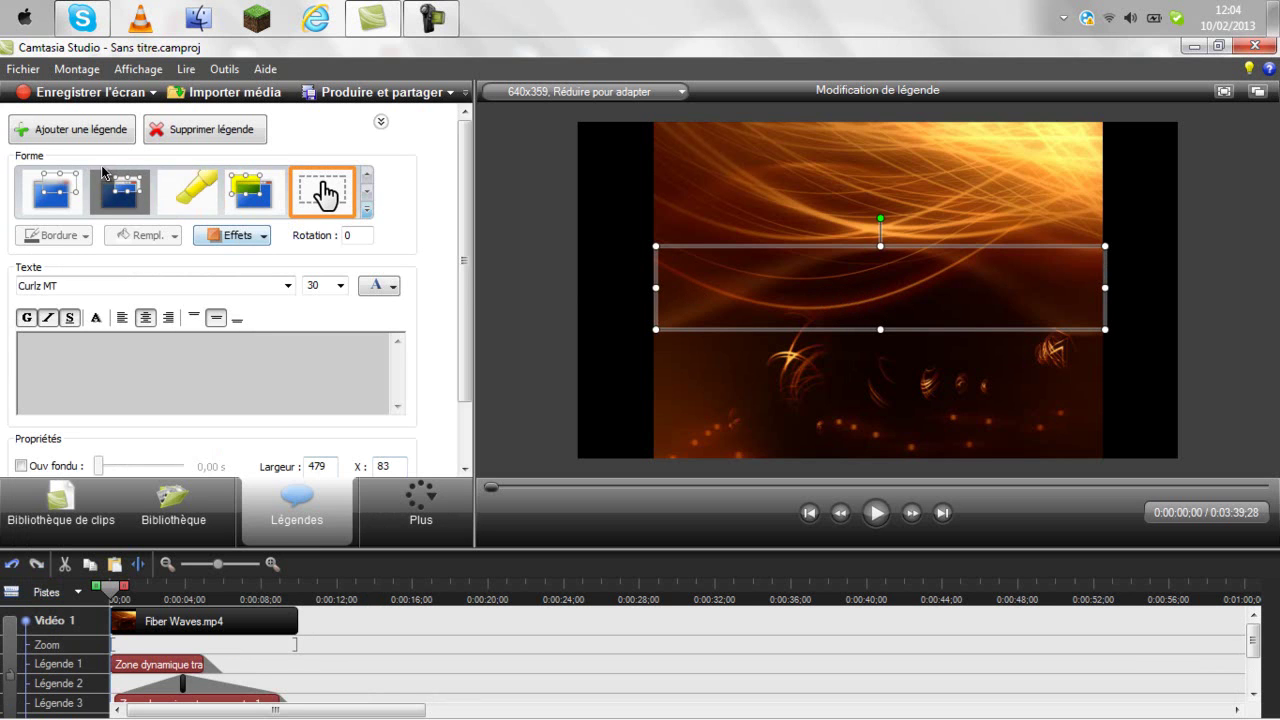
{"action": "left_click", "coordinate": [52, 192]}
{"action": "left_click", "coordinate": [132, 198]}
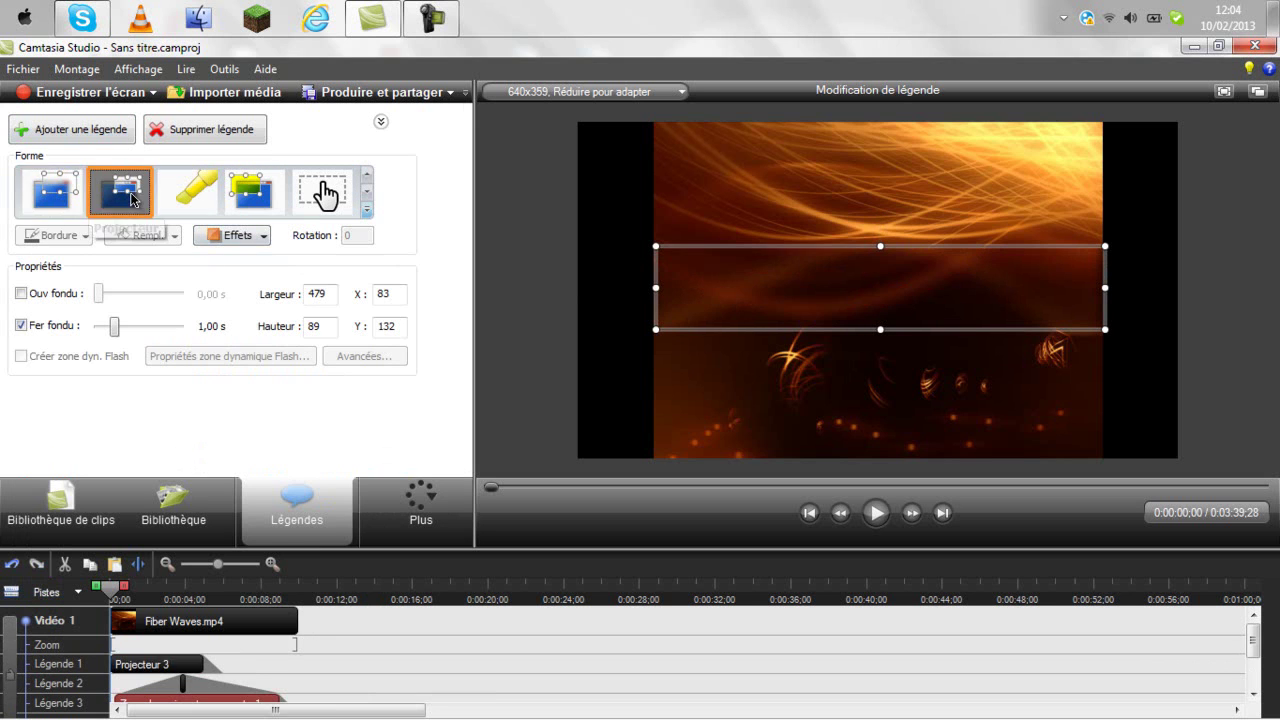
Narrow the spotlight to width 452 at X 92 and enable a 1.00 s fade-in, allowing the callout to shift
{"action": "left_click_drag", "start_coordinate": [658, 287], "coordinate": [666, 287]}
{"action": "left_click_drag", "start_coordinate": [1101, 287], "coordinate": [1087, 287]}
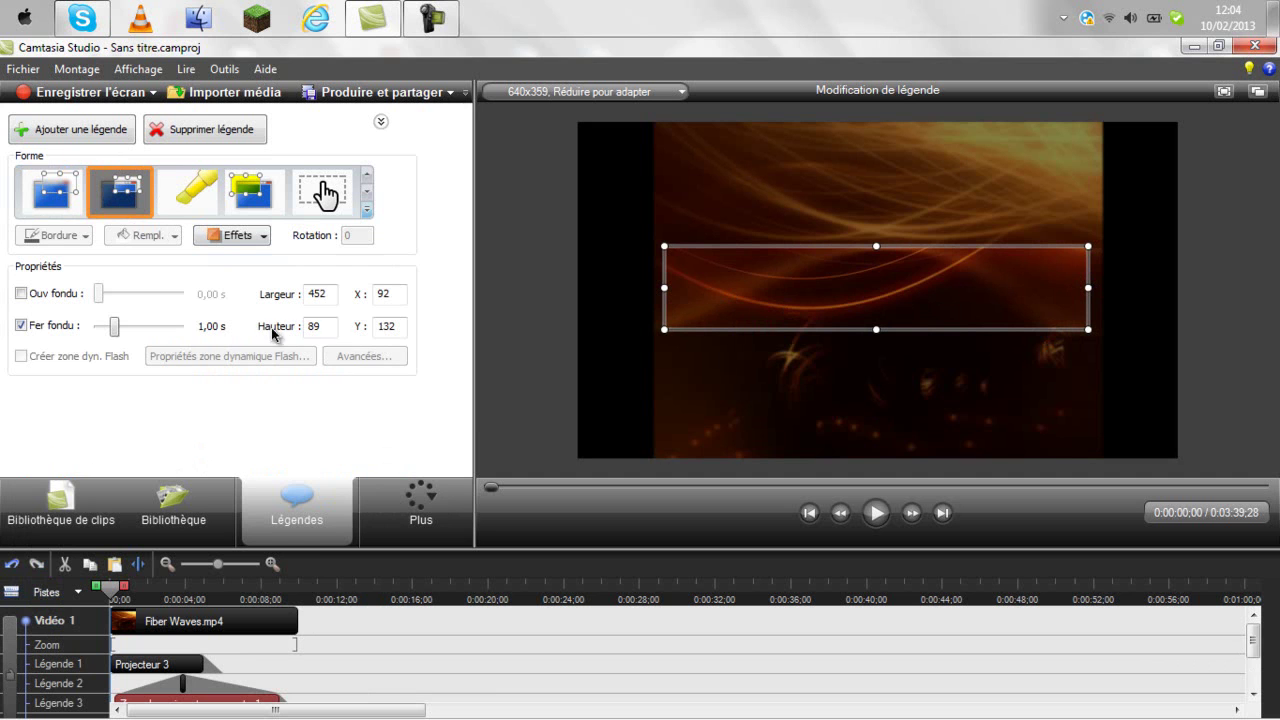
{"action": "left_click", "coordinate": [21, 294]}
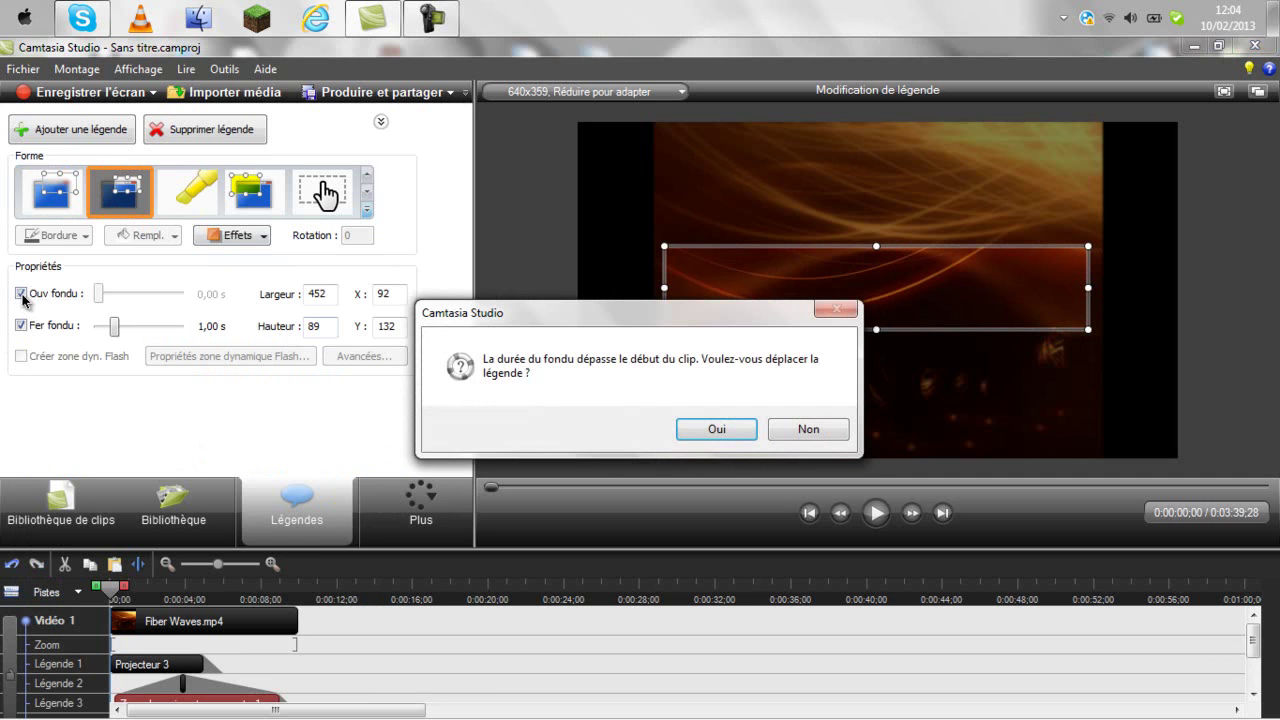
{"action": "left_click", "coordinate": [717, 429]}
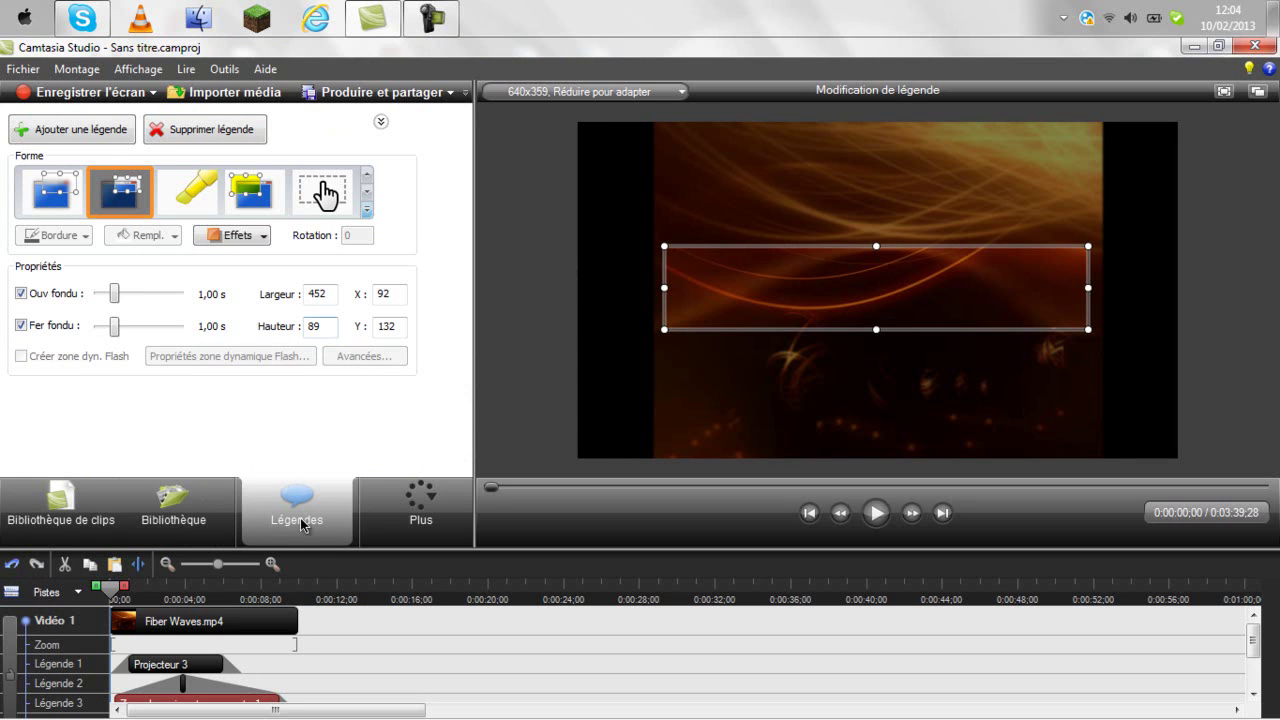
Preview the intro's opening and trim the start of the title text callout on the Légende 3 track slightly later
{"action": "left_click", "coordinate": [883, 514]}
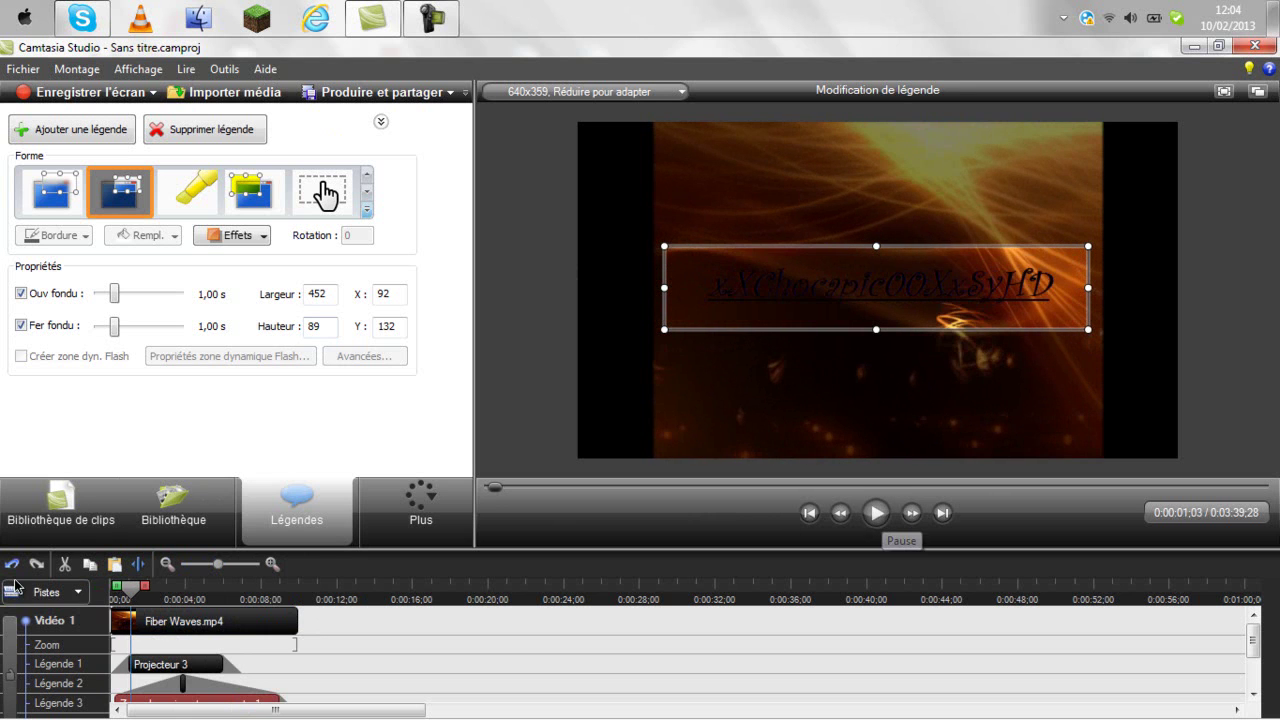
{"action": "left_click_drag", "start_coordinate": [127, 583], "coordinate": [110, 586]}
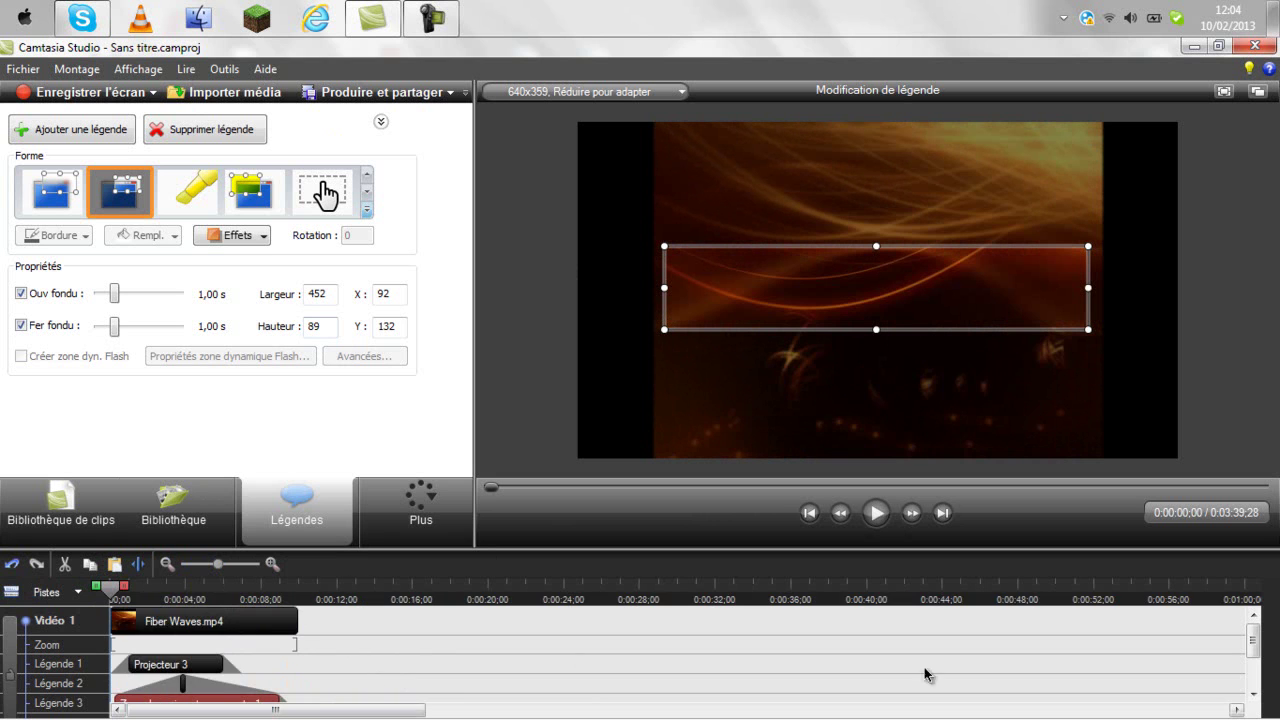
{"action": "scroll", "coordinate": [1251, 653], "scroll_direction": "down", "scroll_amount": 2}
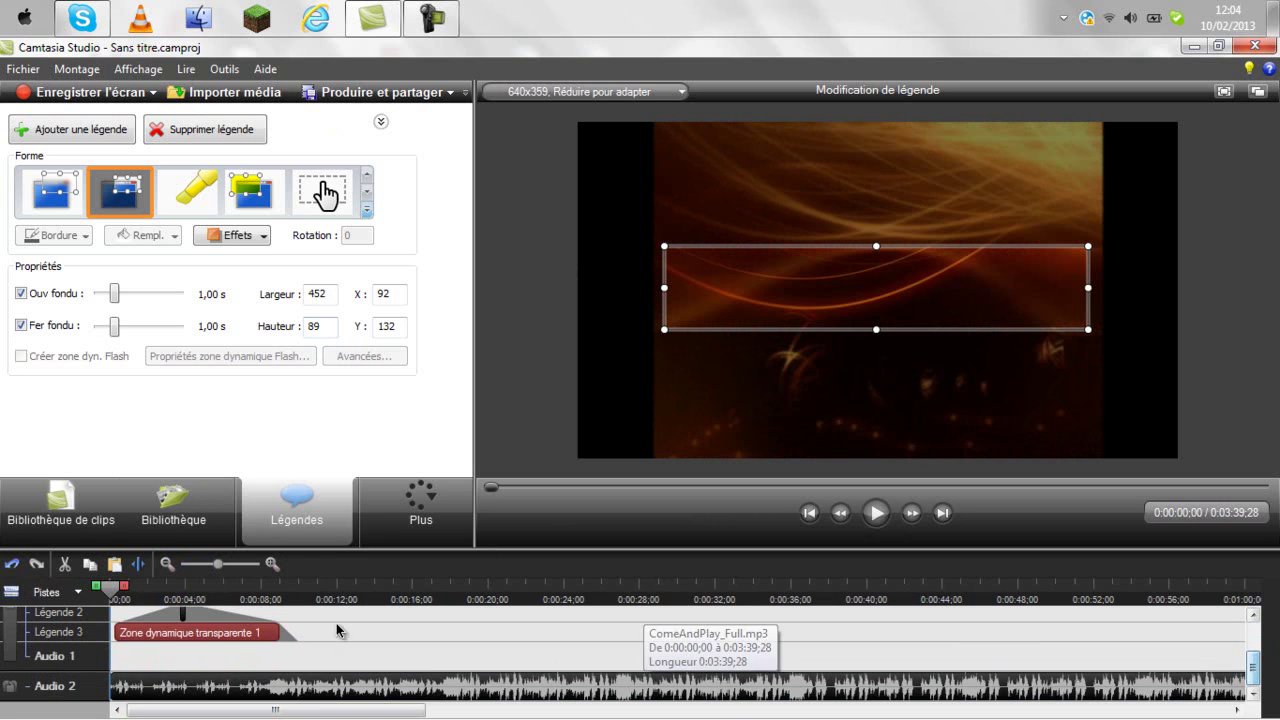
{"action": "left_click", "coordinate": [113, 631]}
{"action": "left_click_drag", "start_coordinate": [113, 631], "coordinate": [127, 636]}
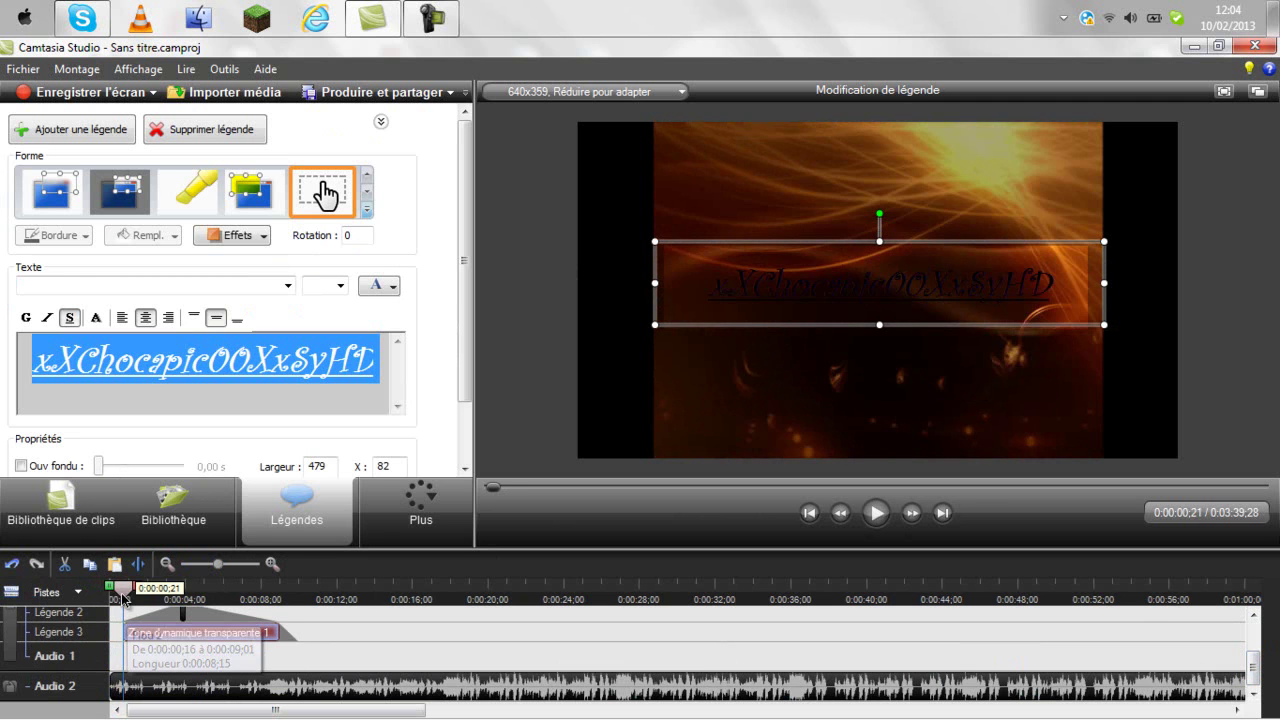
Preview the intro from the start of the timeline until past the end of the animation
{"action": "left_click_drag", "start_coordinate": [123, 589], "coordinate": [109, 590]}
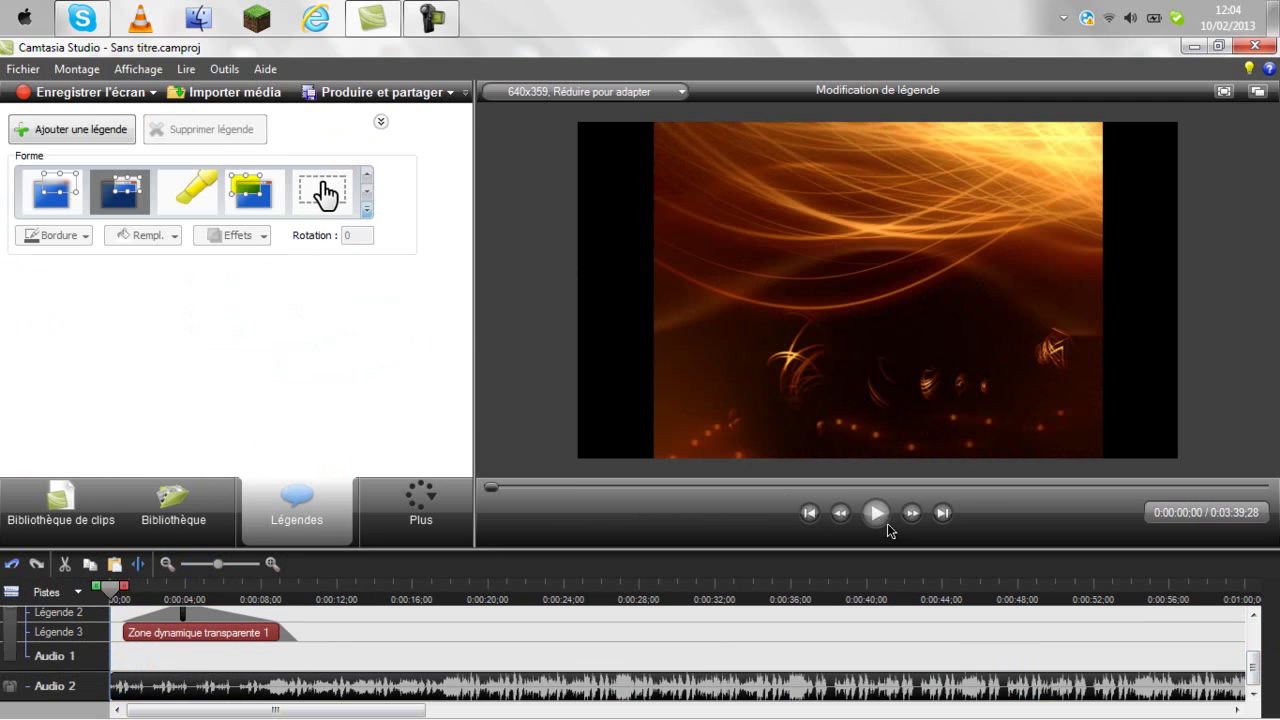
{"action": "left_click", "coordinate": [877, 516]}
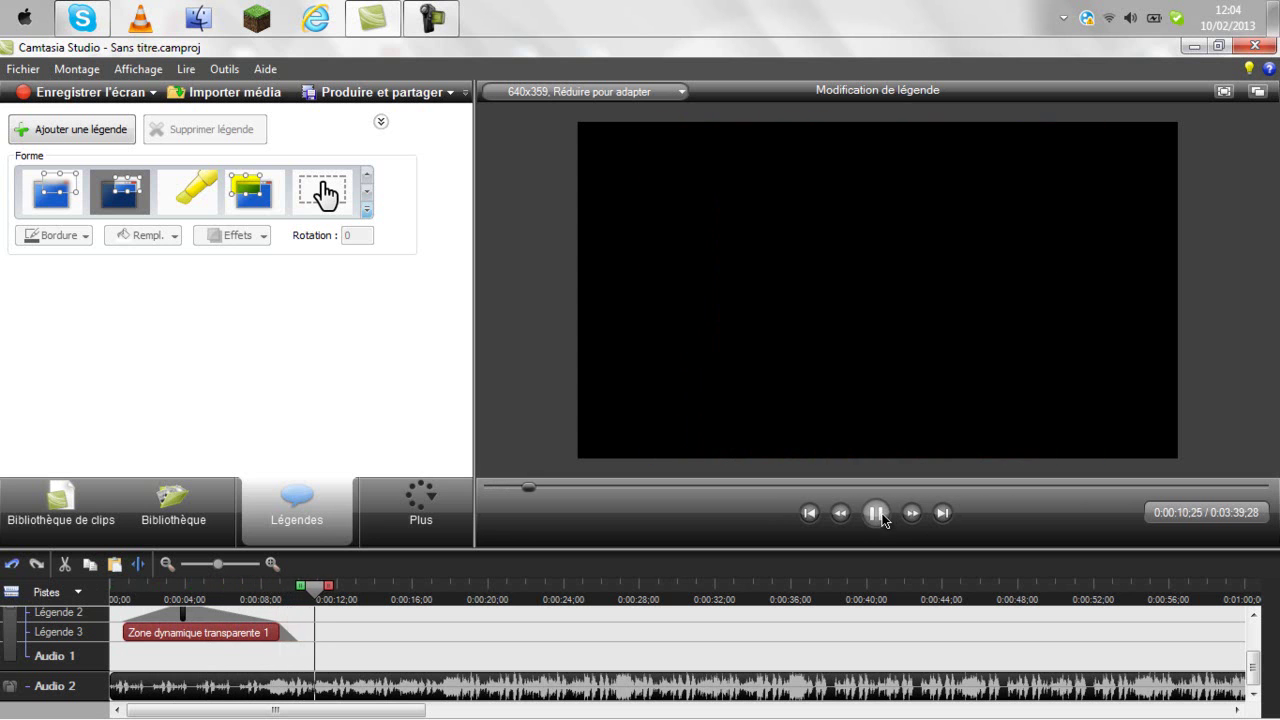
{"action": "left_click", "coordinate": [876, 513]}
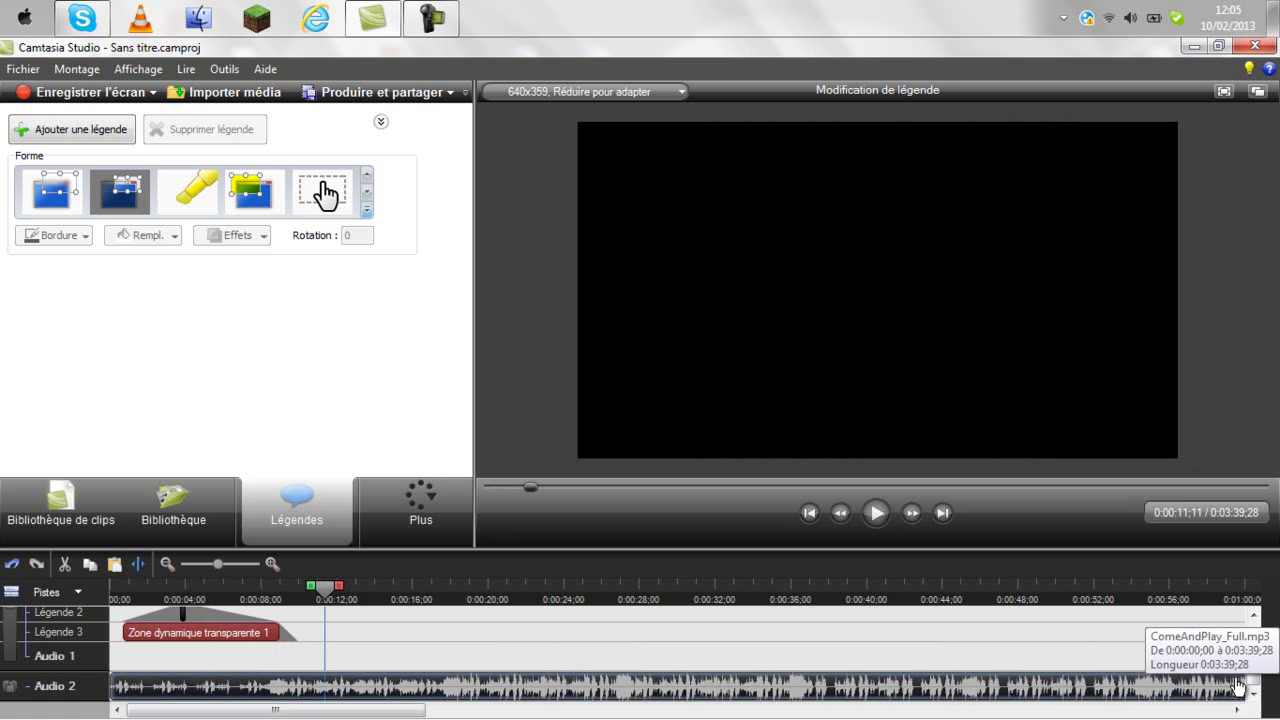
Shorten the ComeAndPlay_Full.mp3 music on the Audio 2 track so it ends at 0:00:10;02 with the intro
{"action": "left_click_drag", "start_coordinate": [406, 707], "coordinate": [1212, 717]}
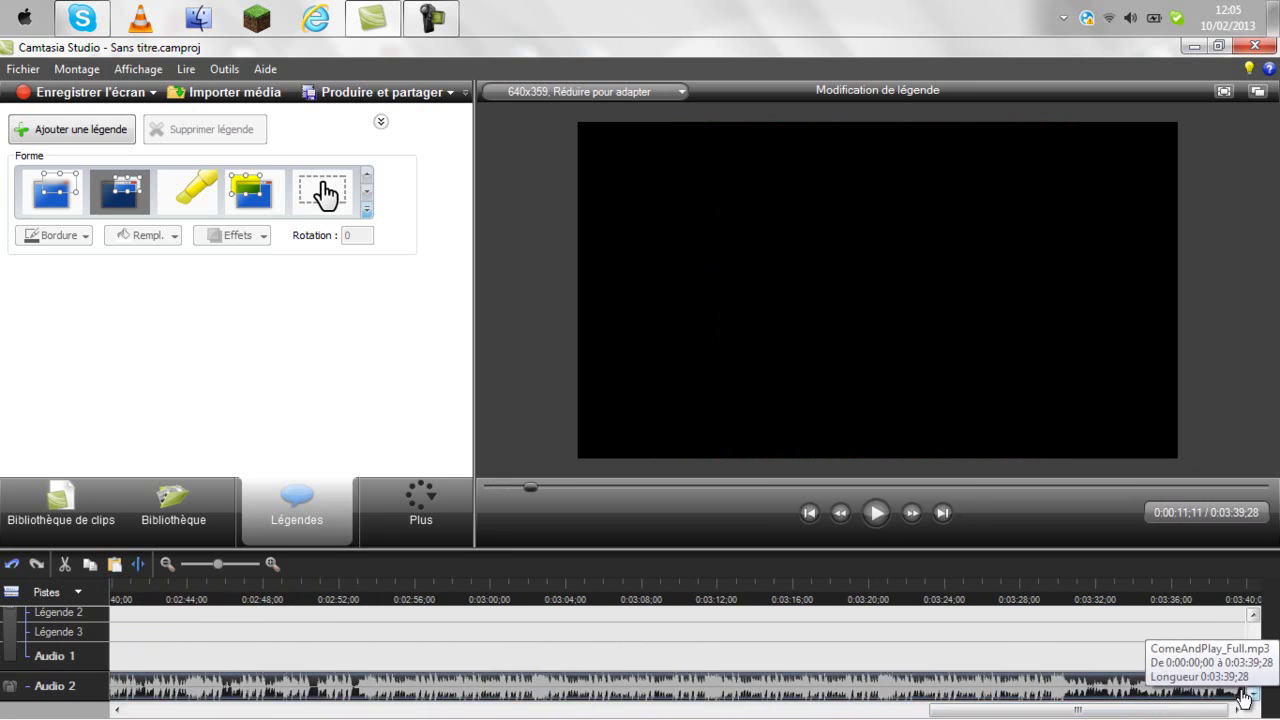
{"action": "scroll", "coordinate": [40, 655], "scroll_direction": "up", "scroll_amount": 8}
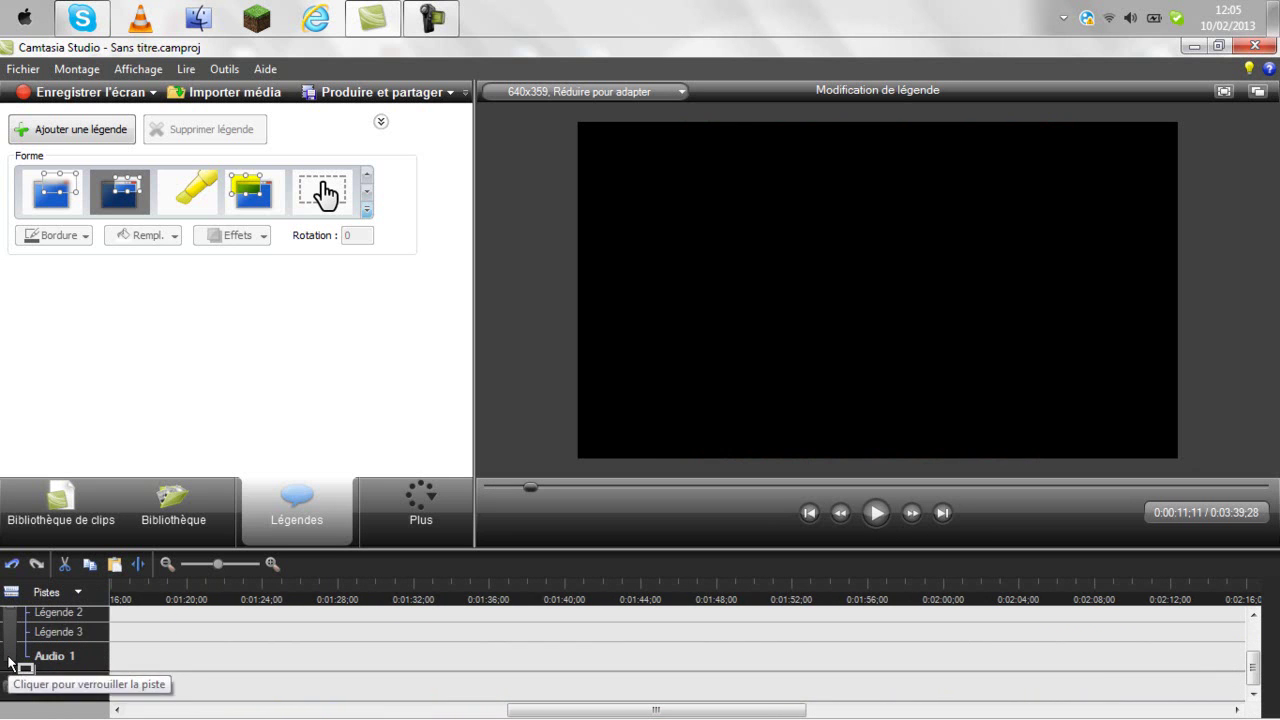
{"action": "scroll", "coordinate": [14, 662], "scroll_direction": "up", "scroll_amount": 5}
{"action": "scroll", "coordinate": [85, 698], "scroll_direction": "up", "scroll_amount": 3}
{"action": "left_click_drag", "start_coordinate": [528, 686], "coordinate": [300, 665]}
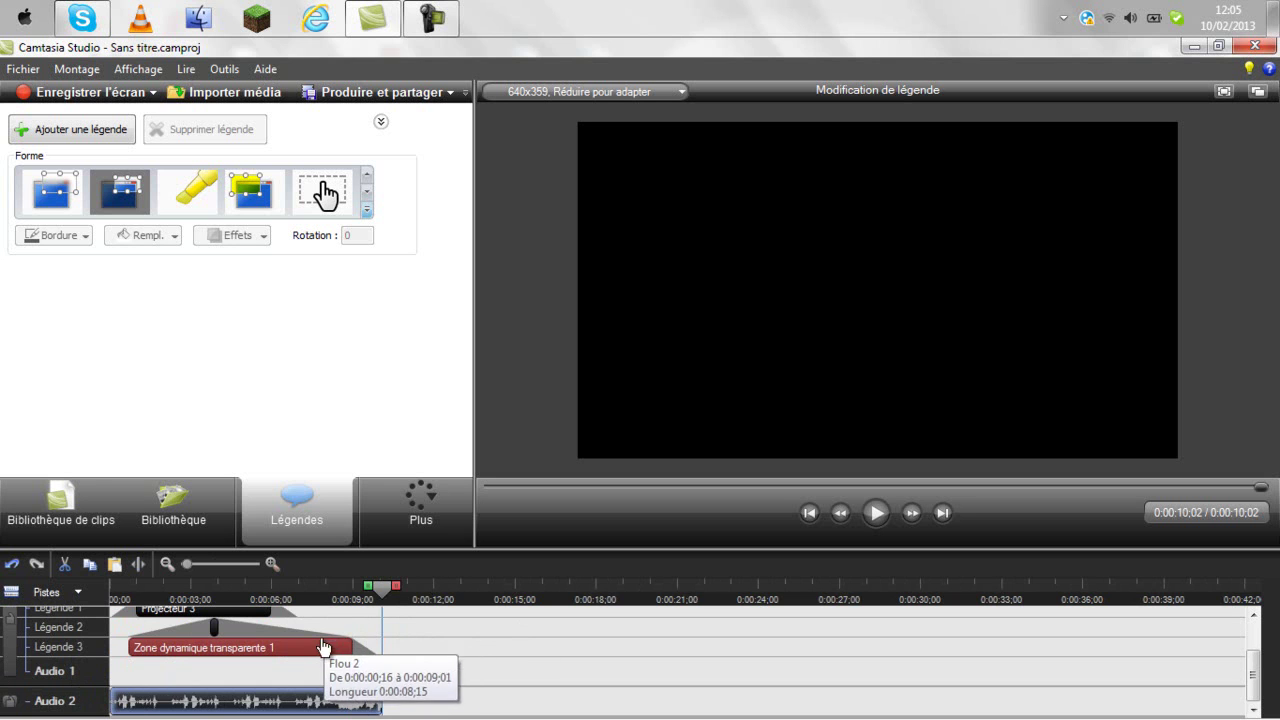
Replay the whole intro with the shortened music and return the playhead to the start
{"action": "left_click", "coordinate": [257, 647]}
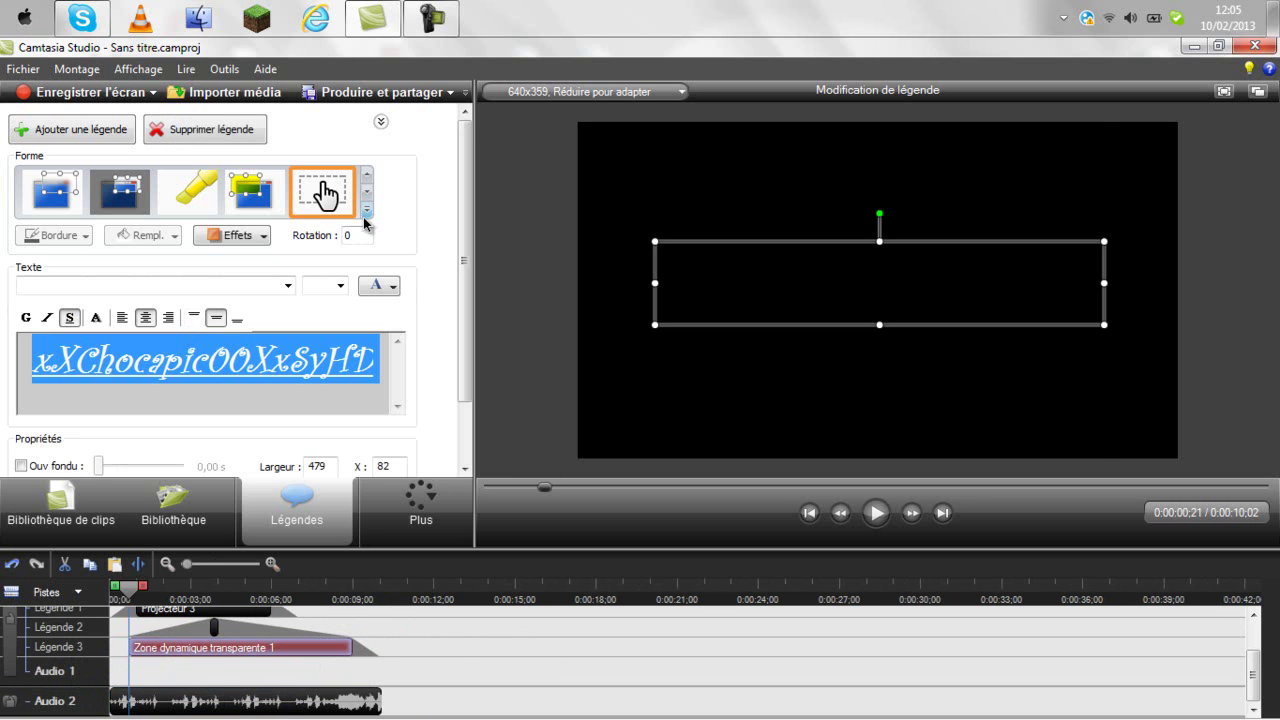
{"action": "left_click", "coordinate": [130, 593]}
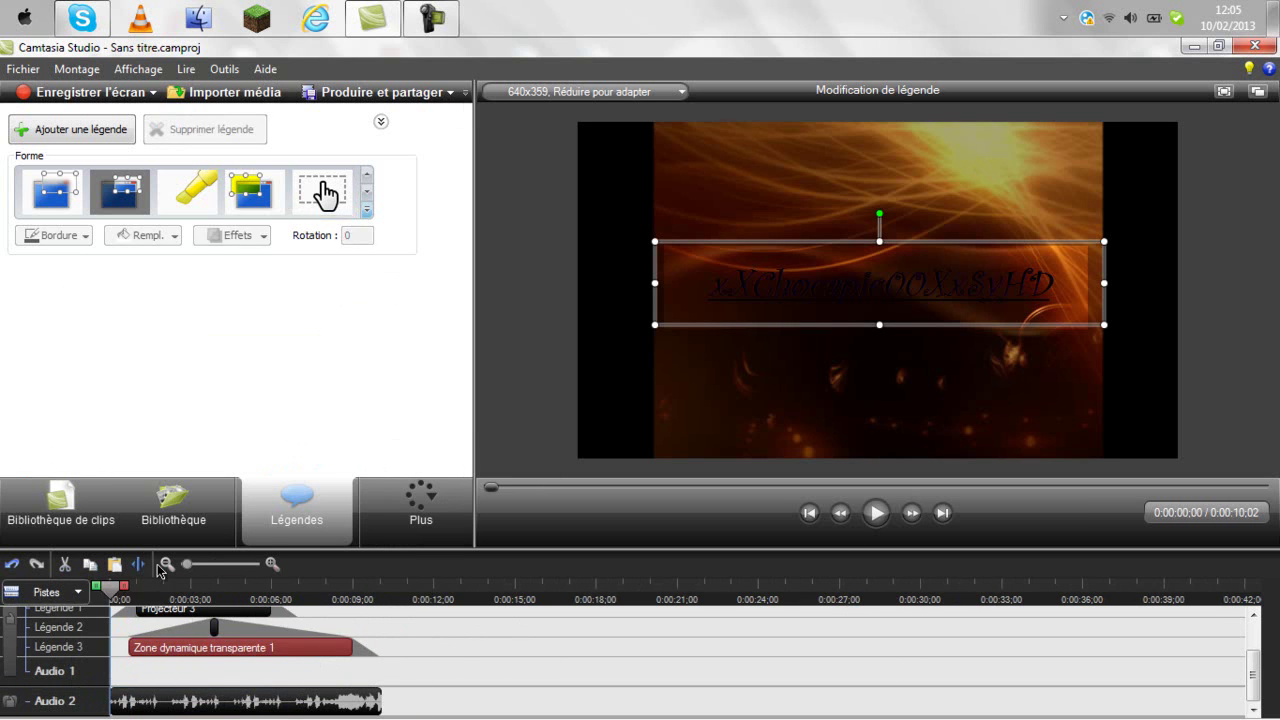
{"action": "left_click", "coordinate": [886, 517]}
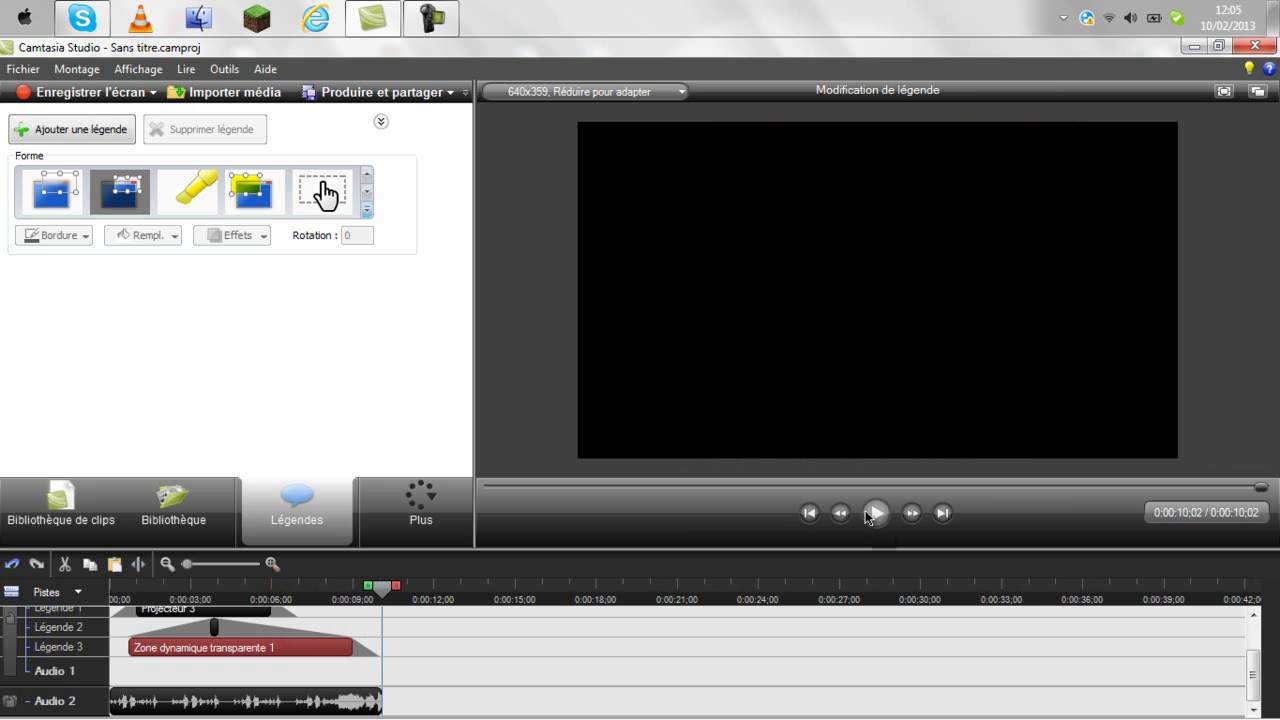
{"action": "left_click_drag", "start_coordinate": [382, 588], "coordinate": [110, 588]}
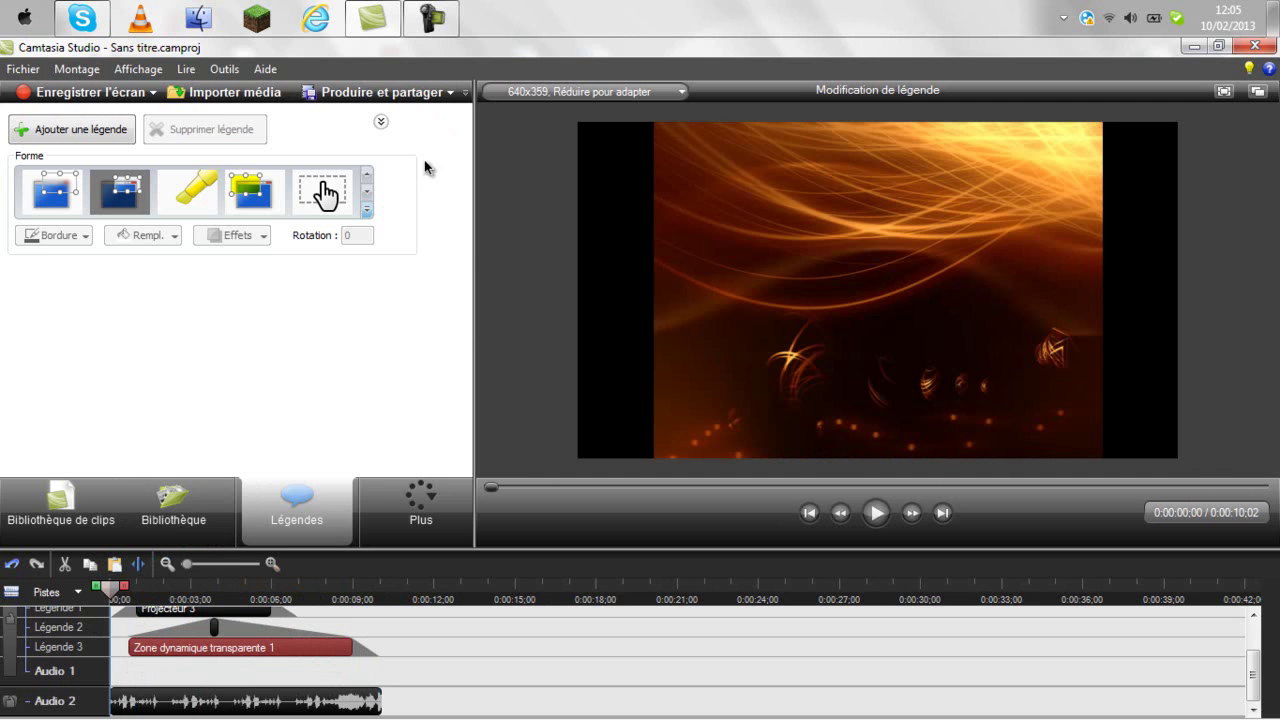
{"action": "left_click", "coordinate": [660, 95]}
{"action": "left_click", "coordinate": [577, 163]}
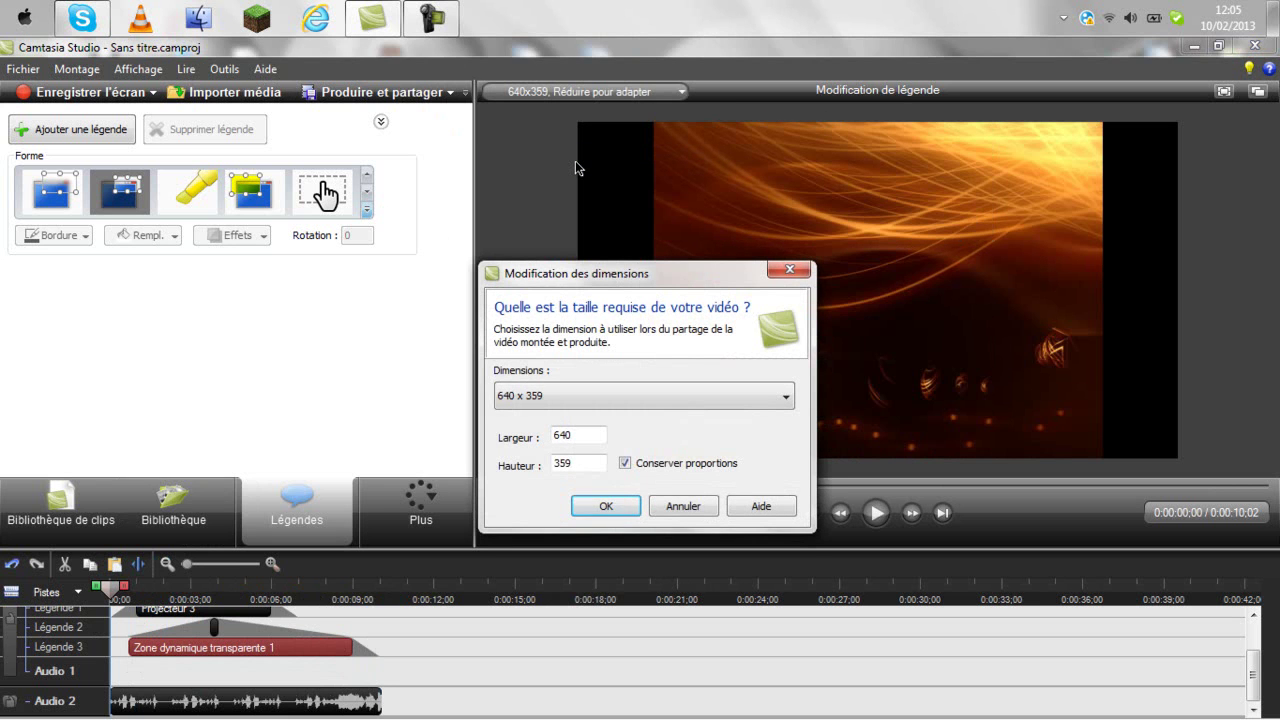
{"action": "left_click_drag", "start_coordinate": [679, 266], "coordinate": [679, 224]}
{"action": "left_click", "coordinate": [781, 225]}
Set the project's video dimensions to the 1280 x 720 YouTube et HD preset
{"action": "left_click", "coordinate": [533, 95]}
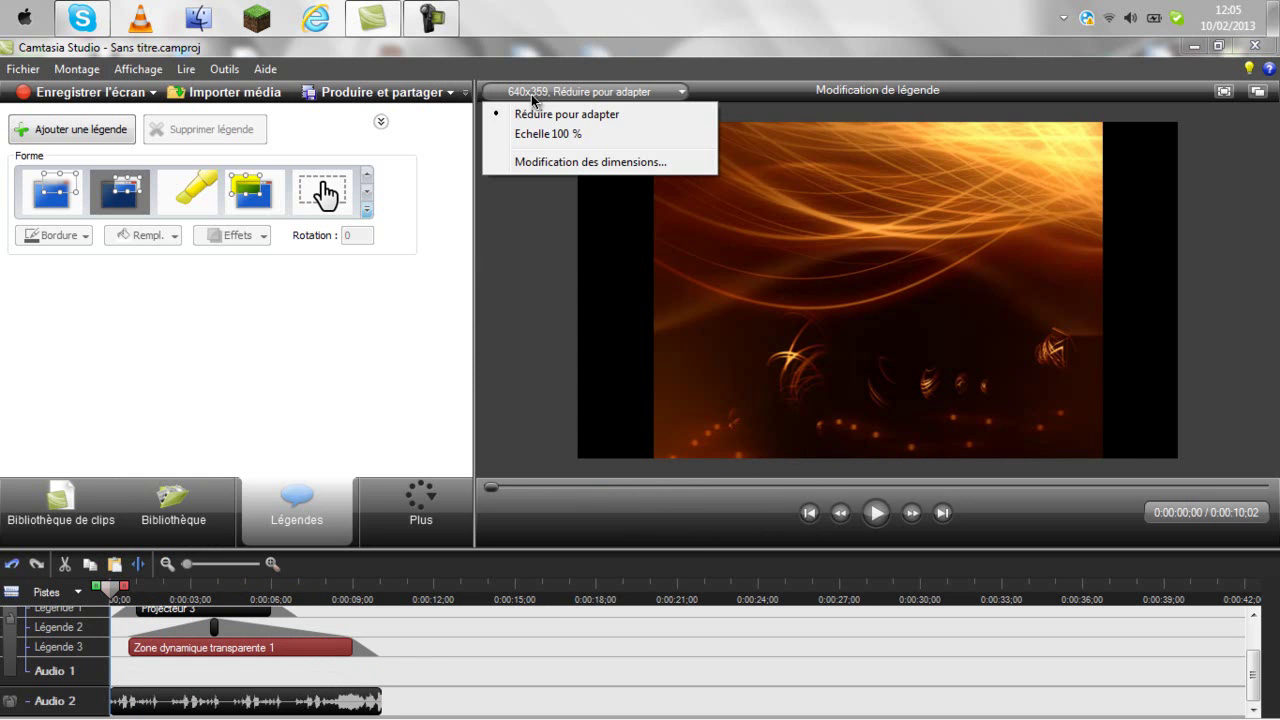
{"action": "left_click", "coordinate": [596, 163]}
{"action": "left_click", "coordinate": [604, 396]}
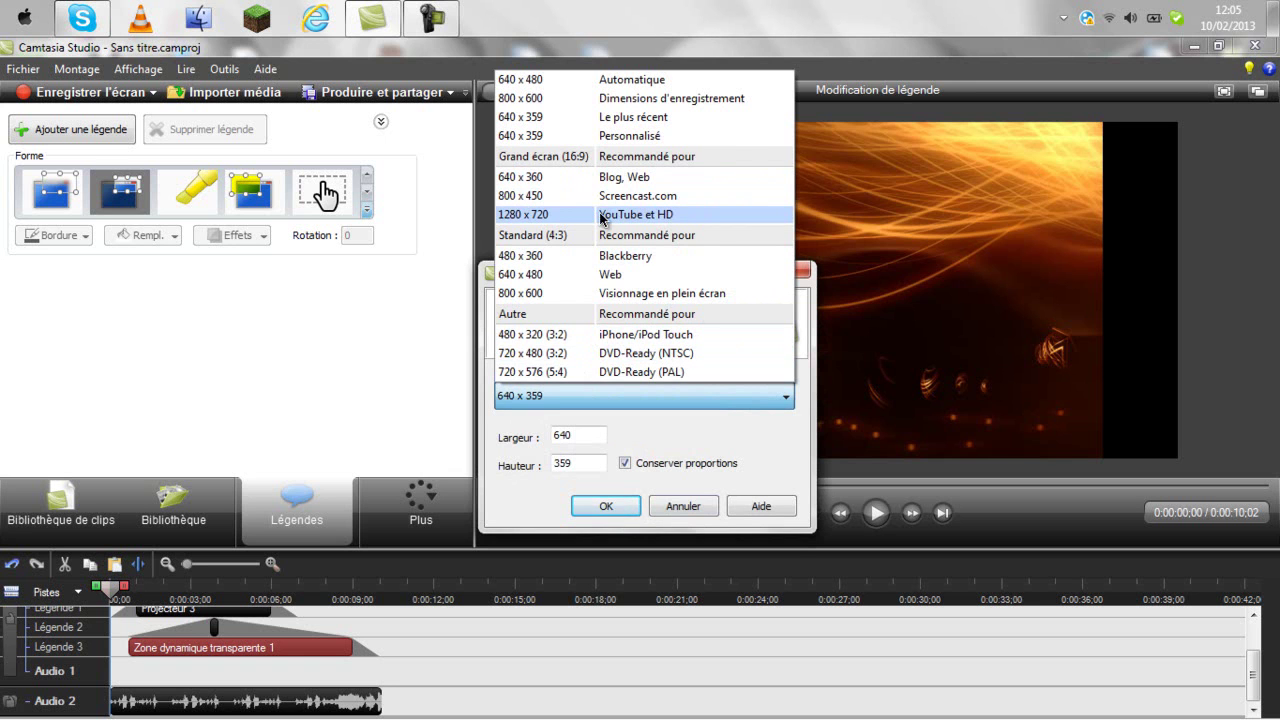
{"action": "left_click", "coordinate": [680, 218]}
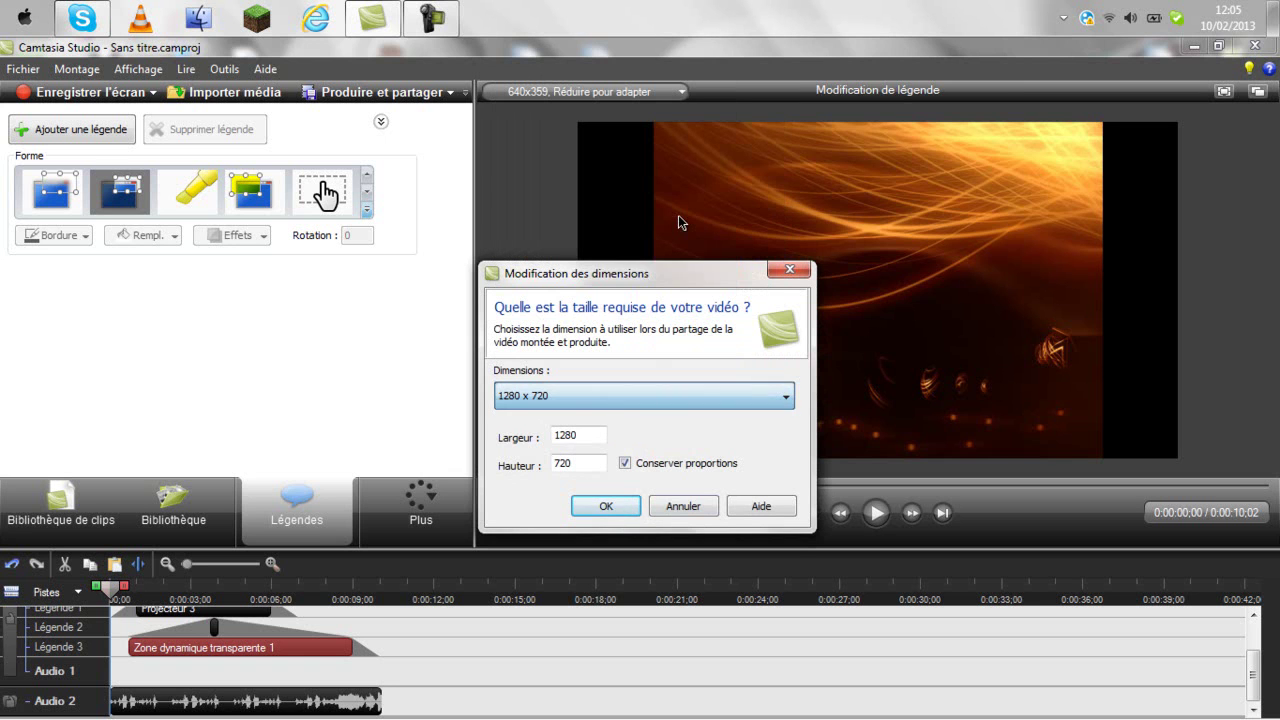
{"action": "left_click", "coordinate": [605, 507]}
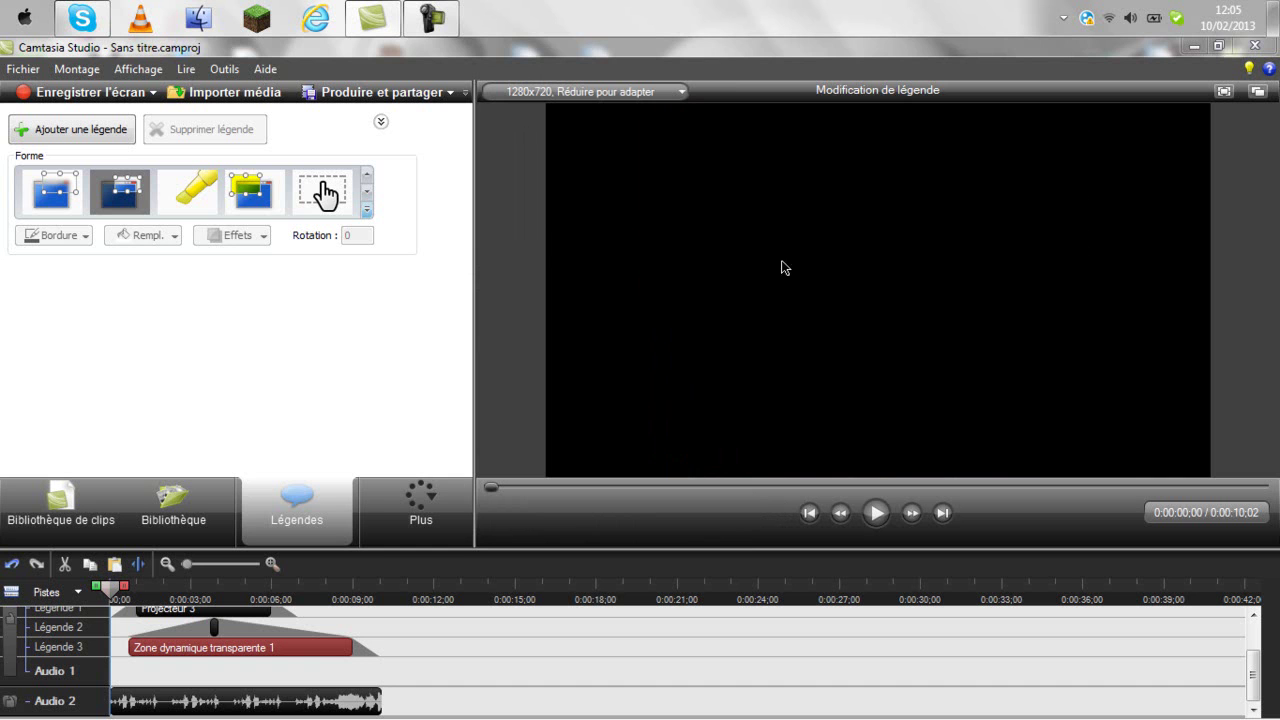
Preview the intro at the new size and remove the Projecteur 3 spotlight from the Légende 1 track
{"action": "left_click", "coordinate": [884, 525]}
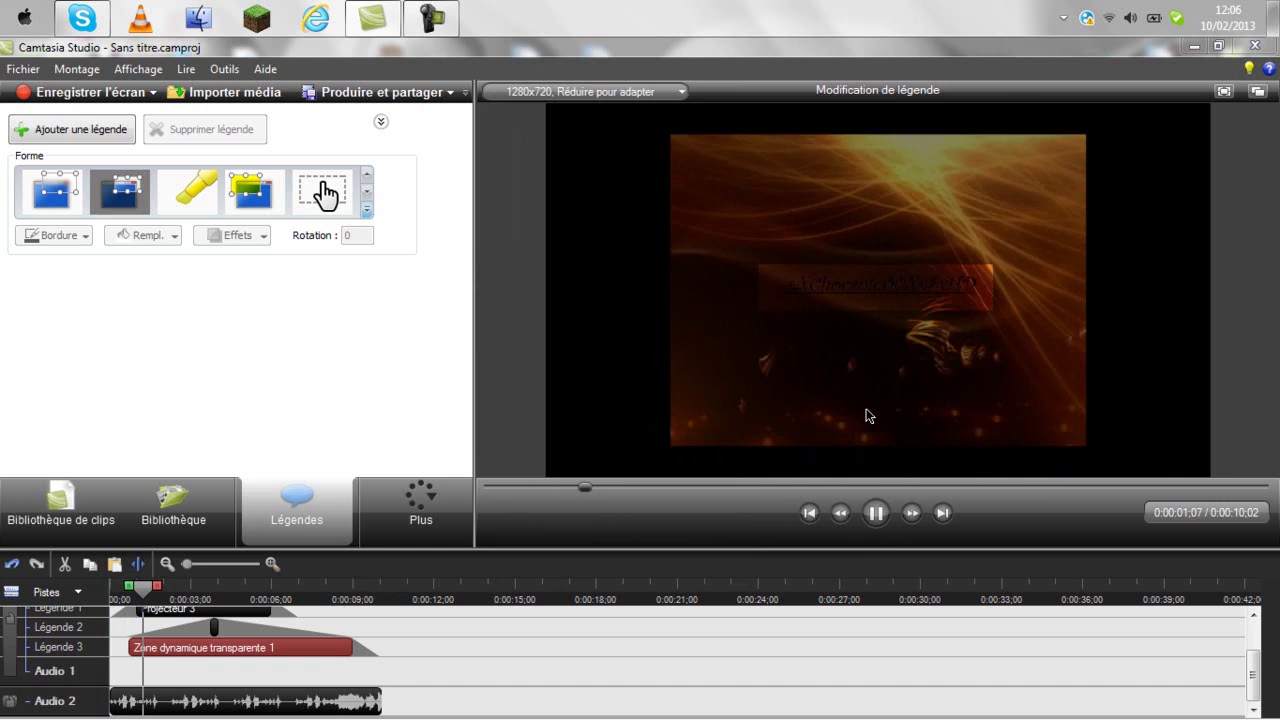
{"action": "left_click", "coordinate": [875, 513]}
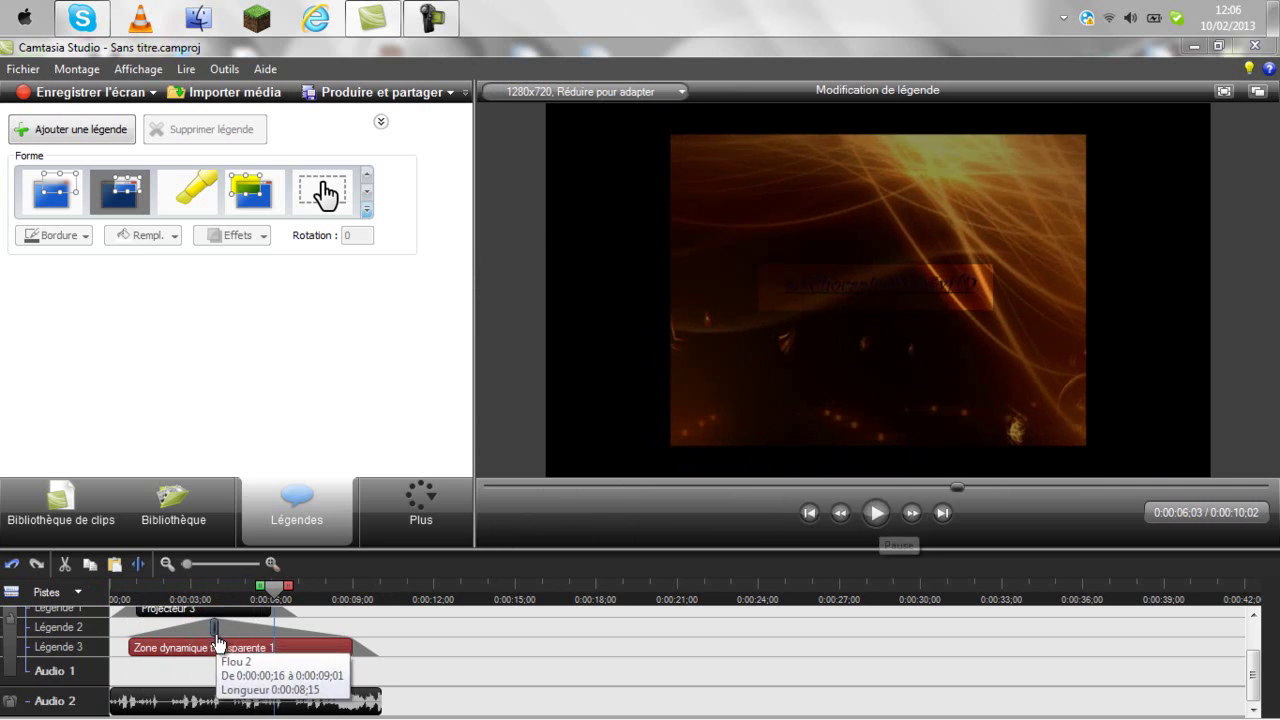
{"action": "right_click", "coordinate": [213, 622]}
{"action": "left_click", "coordinate": [258, 421]}
Replay the intro from the start to check it without the spotlight
{"action": "left_click_drag", "start_coordinate": [275, 590], "coordinate": [112, 590]}
{"action": "left_click", "coordinate": [875, 513]}
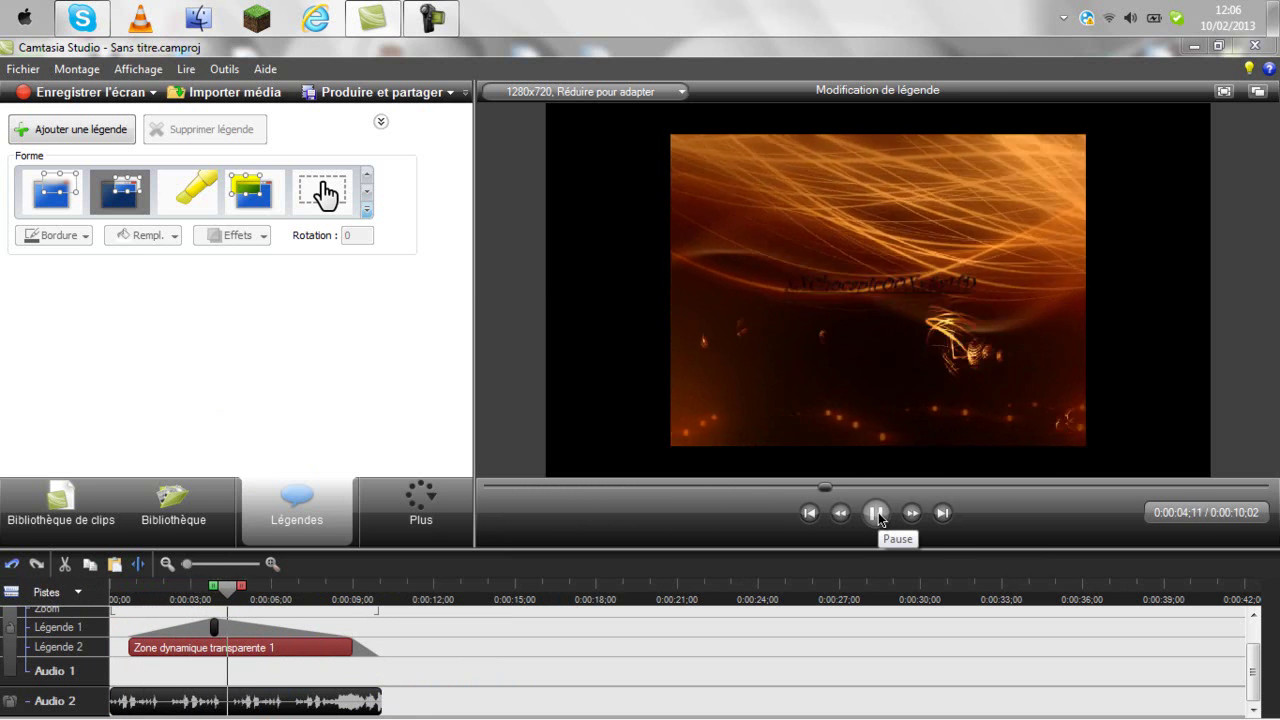
{"action": "left_click", "coordinate": [876, 513]}
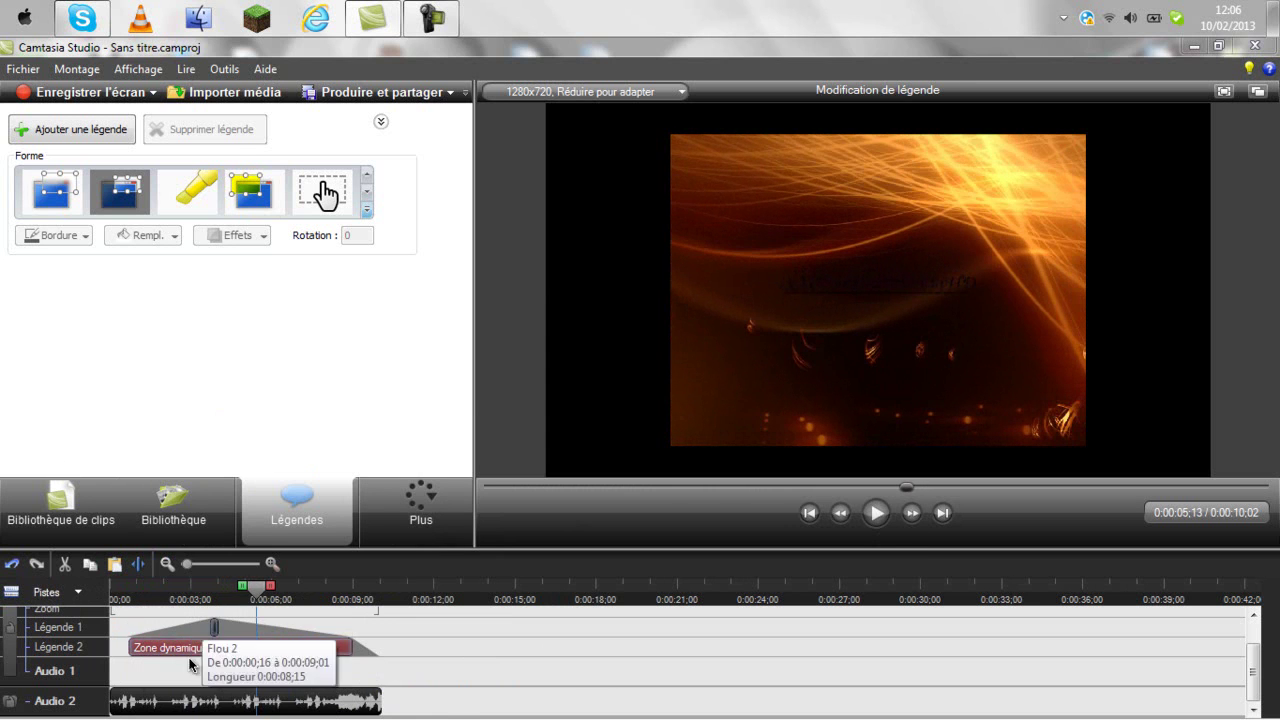
Add a new line below the title text in the Légende 2 callout and choose font size 10
{"action": "left_click", "coordinate": [282, 648]}
{"action": "left_click", "coordinate": [165, 398]}
{"action": "double_click", "coordinate": [190, 388]}
{"action": "left_click", "coordinate": [376, 357]}
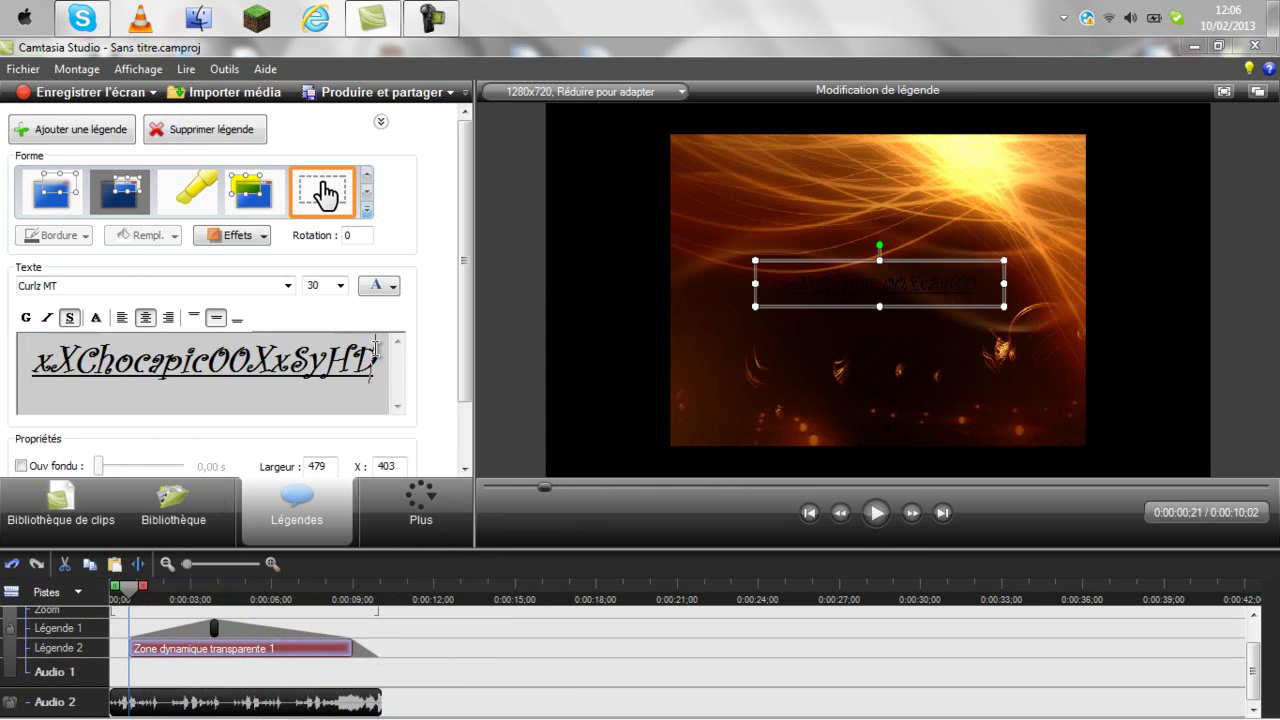
{"action": "key", "text": "Return"}
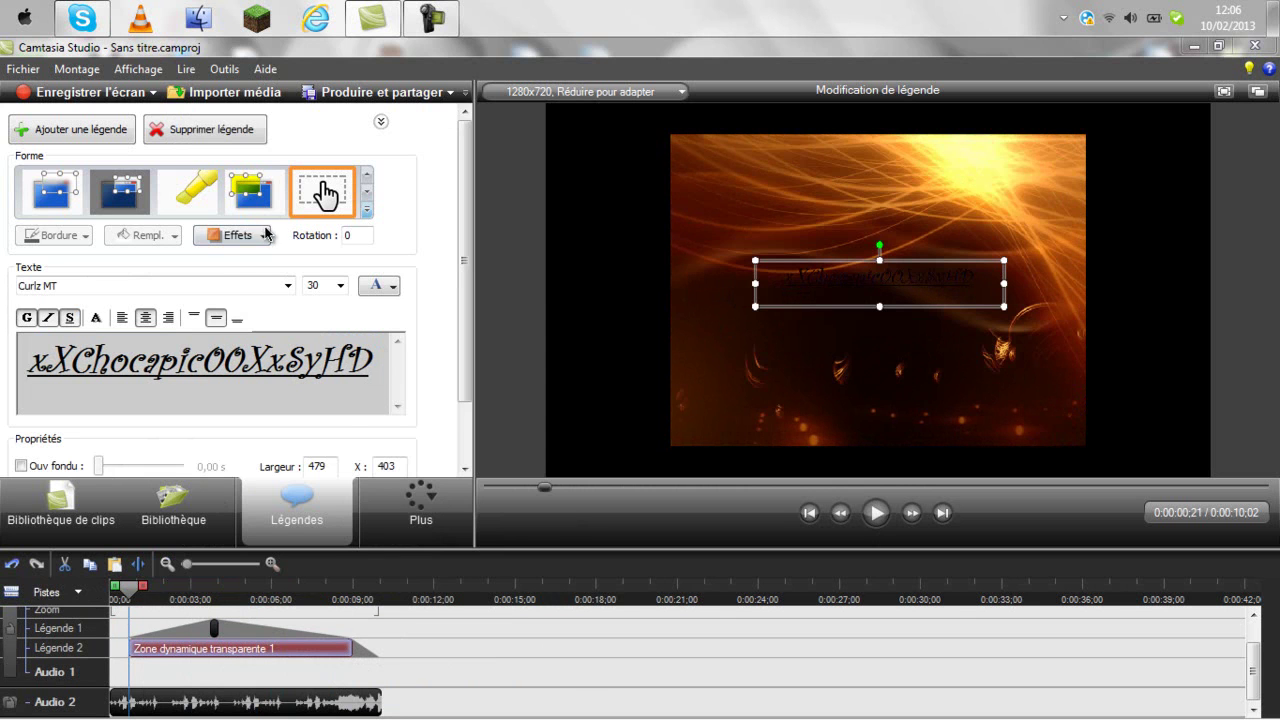
{"action": "left_click", "coordinate": [340, 288]}
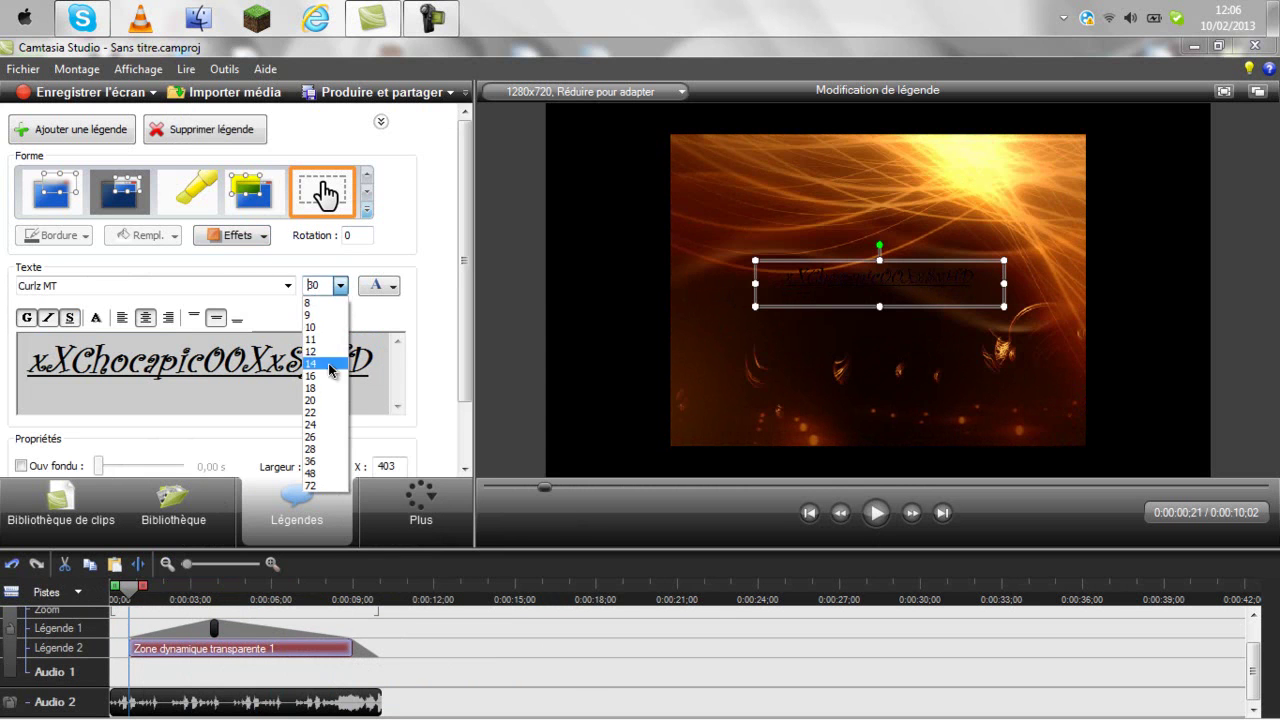
{"action": "left_click", "coordinate": [309, 327]}
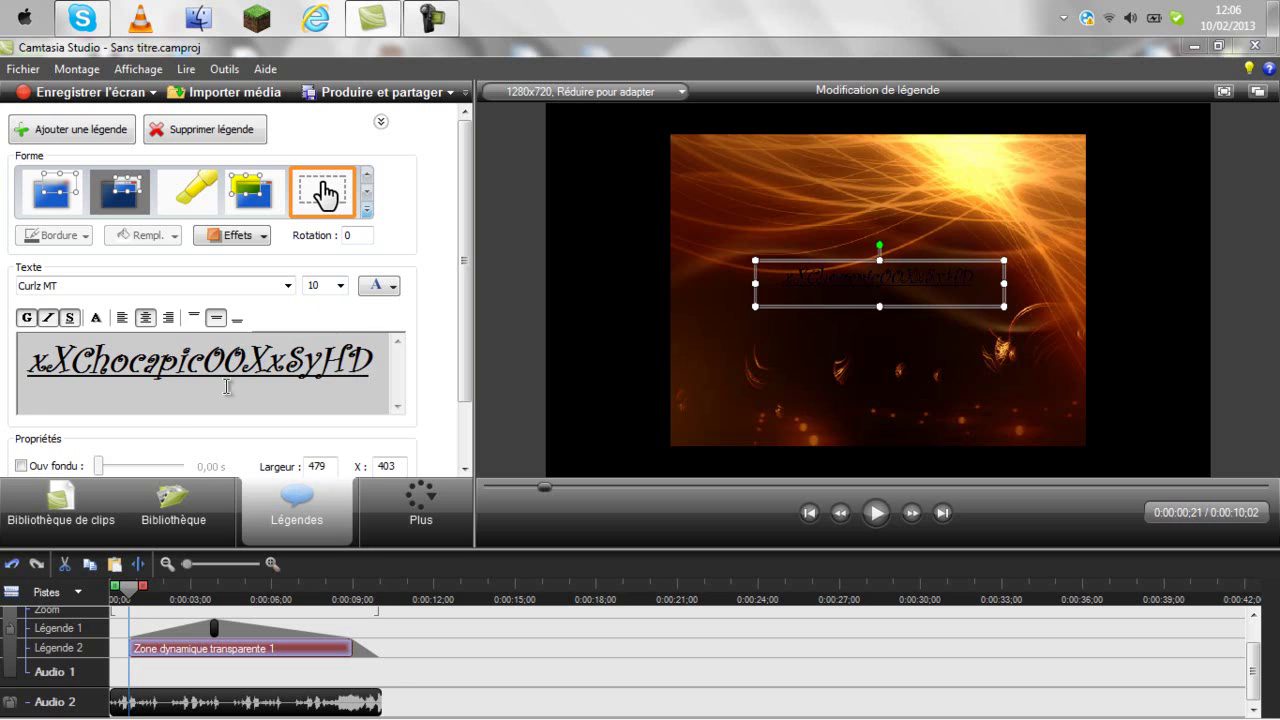
Browse the available fonts and try to apply Elephant to the new line under the title
{"action": "left_click", "coordinate": [74, 287]}
{"action": "scroll", "coordinate": [110, 330], "scroll_direction": "up", "scroll_amount": 15}
{"action": "scroll", "coordinate": [150, 335], "scroll_direction": "up", "scroll_amount": 5}
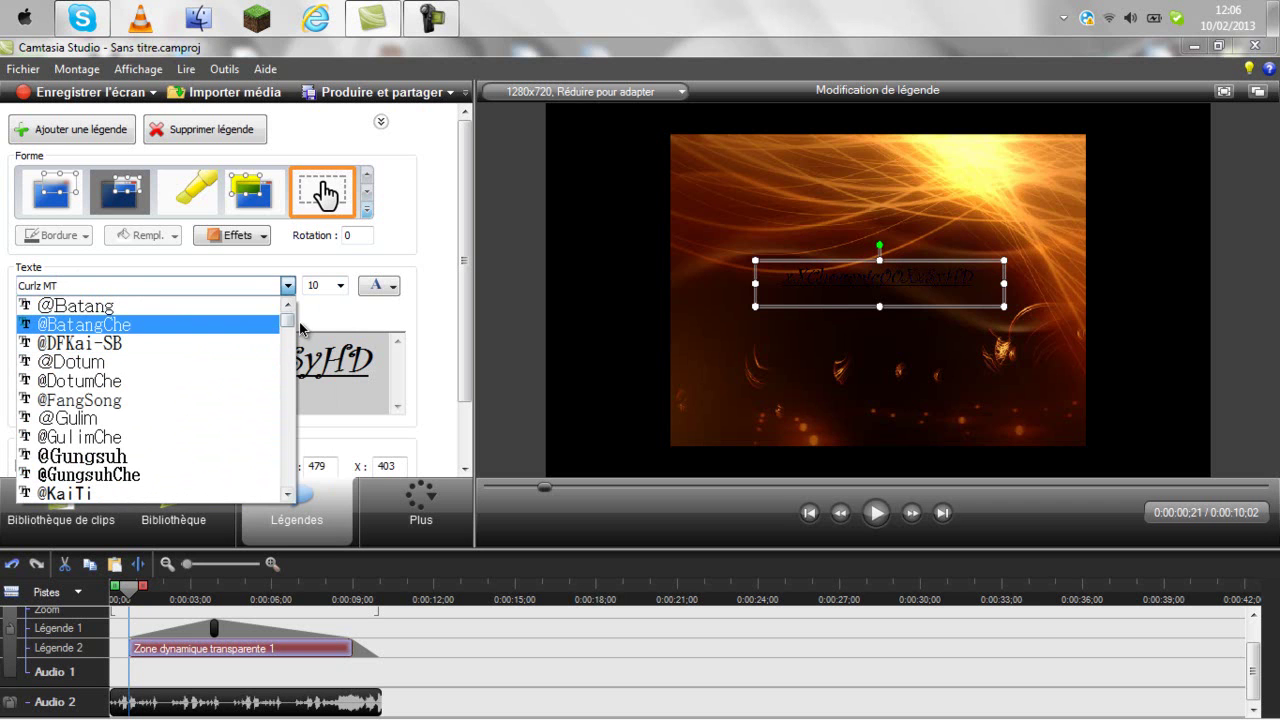
{"action": "scroll", "coordinate": [277, 338], "scroll_direction": "down", "scroll_amount": 4}
{"action": "scroll", "coordinate": [206, 366], "scroll_direction": "up", "scroll_amount": 4}
{"action": "scroll", "coordinate": [206, 365], "scroll_direction": "down", "scroll_amount": 1}
{"action": "scroll", "coordinate": [206, 366], "scroll_direction": "down", "scroll_amount": 5}
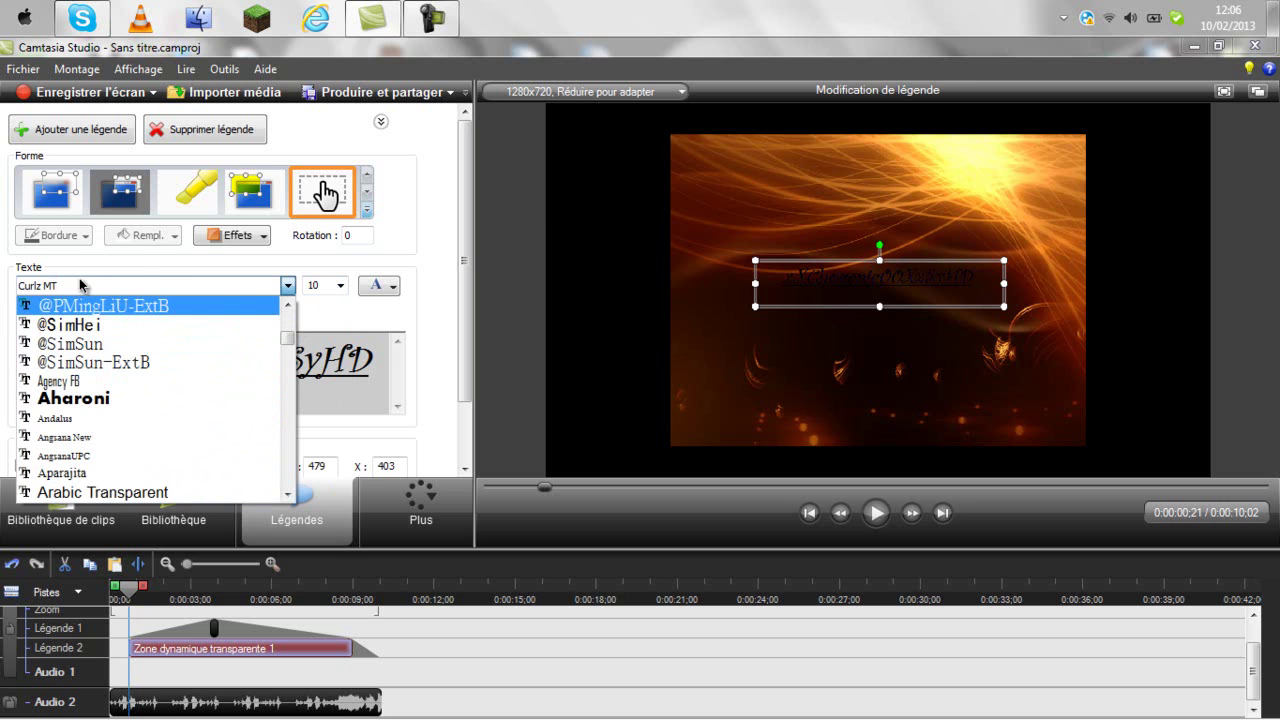
{"action": "left_click", "coordinate": [60, 290]}
{"action": "left_click", "coordinate": [60, 288]}
{"action": "left_click", "coordinate": [60, 290]}
{"action": "left_click", "coordinate": [40, 294]}
{"action": "left_click", "coordinate": [45, 290]}
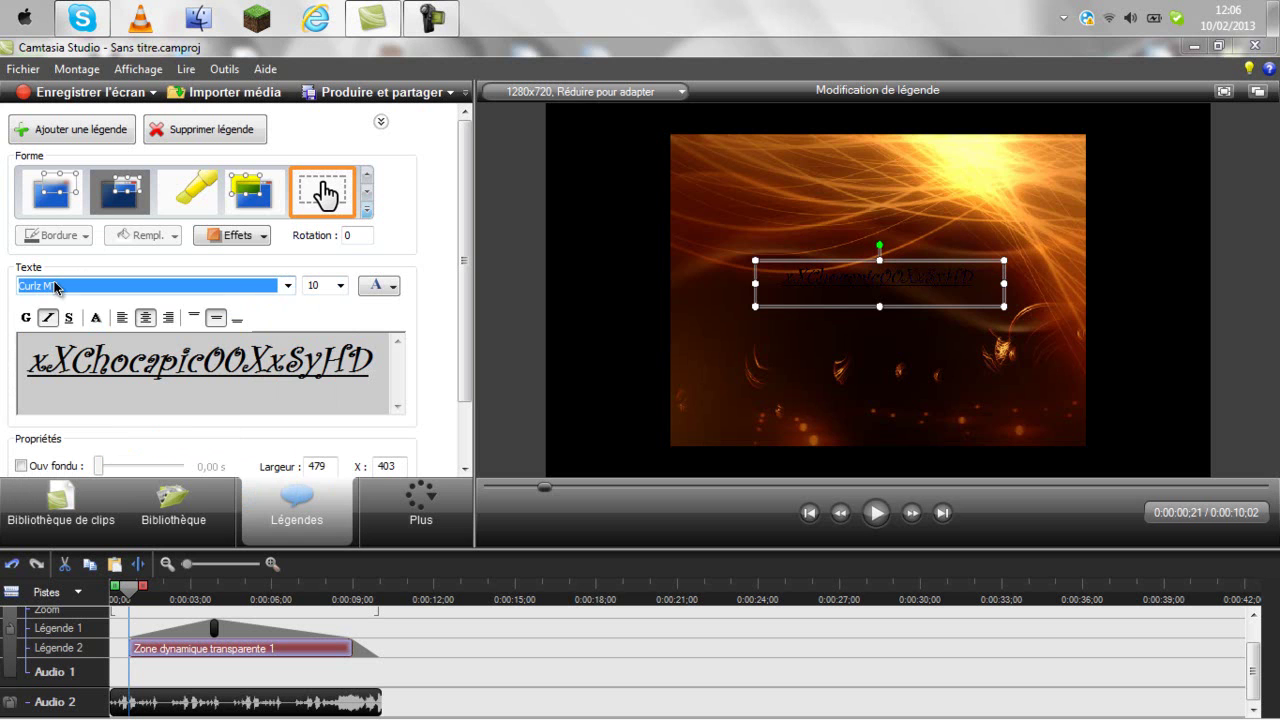
{"action": "left_click", "coordinate": [55, 287]}
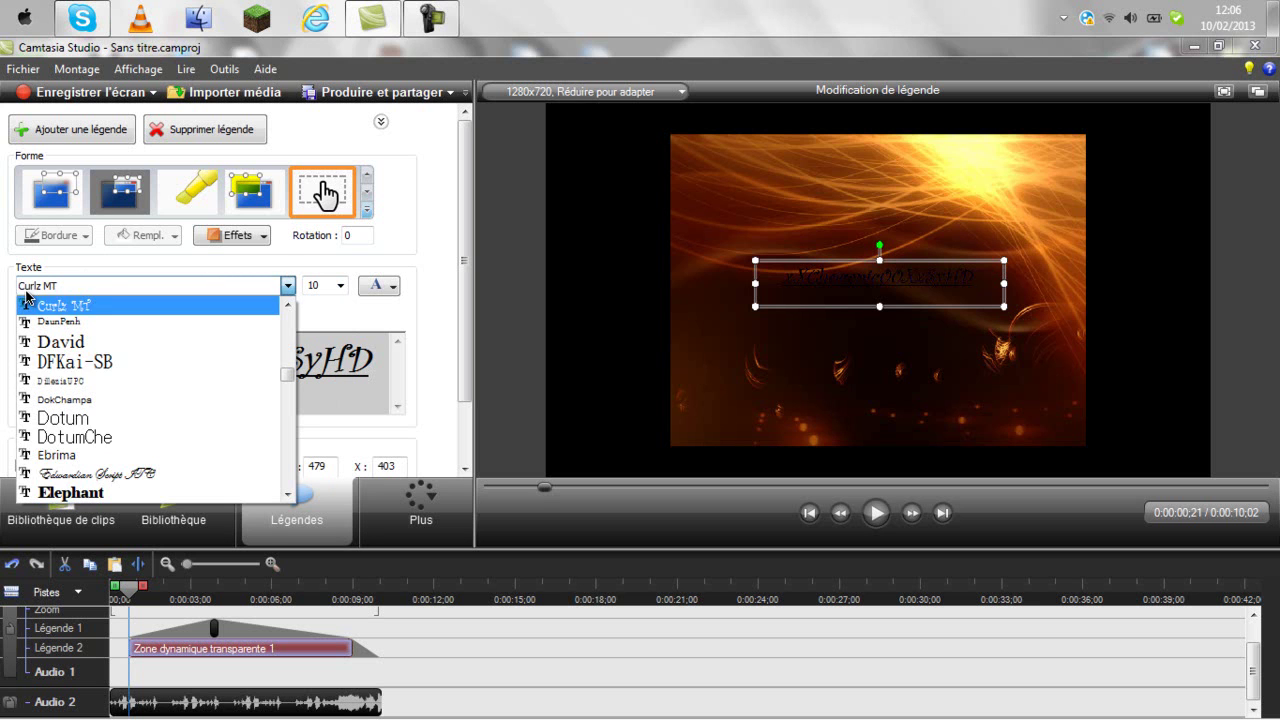
{"action": "scroll", "coordinate": [195, 472], "scroll_direction": "down", "scroll_amount": 1}
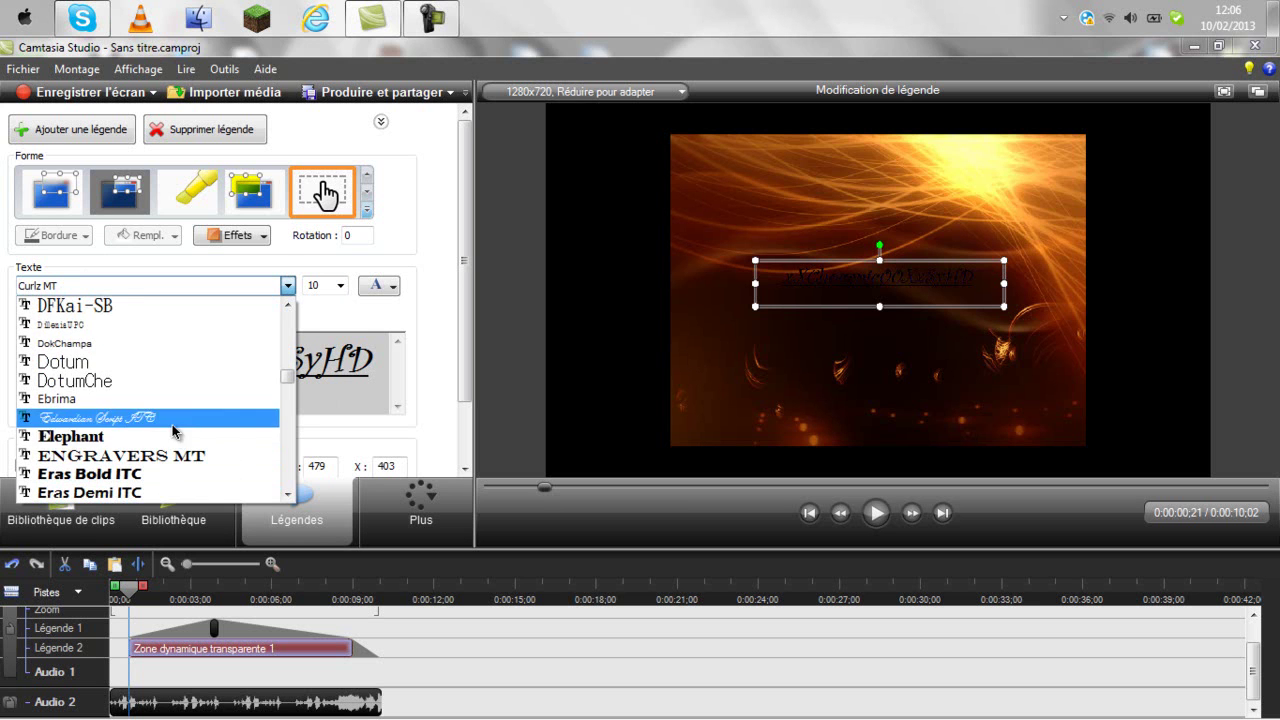
{"action": "left_click", "coordinate": [162, 437]}
{"action": "left_click", "coordinate": [173, 401]}
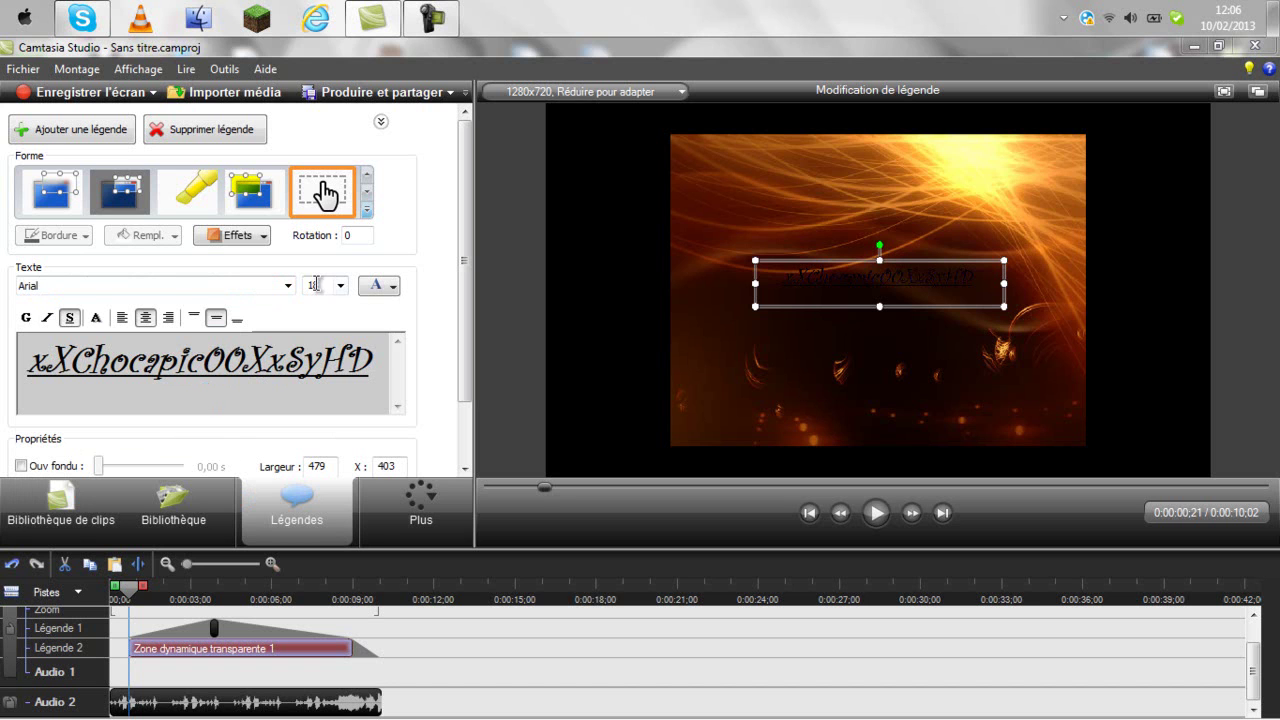
Set the new line's font size to 10 and enter "tuto et serie" under the title
{"action": "left_click", "coordinate": [343, 287]}
{"action": "left_click", "coordinate": [322, 343]}
{"action": "left_click", "coordinate": [340, 286]}
{"action": "left_click", "coordinate": [320, 330]}
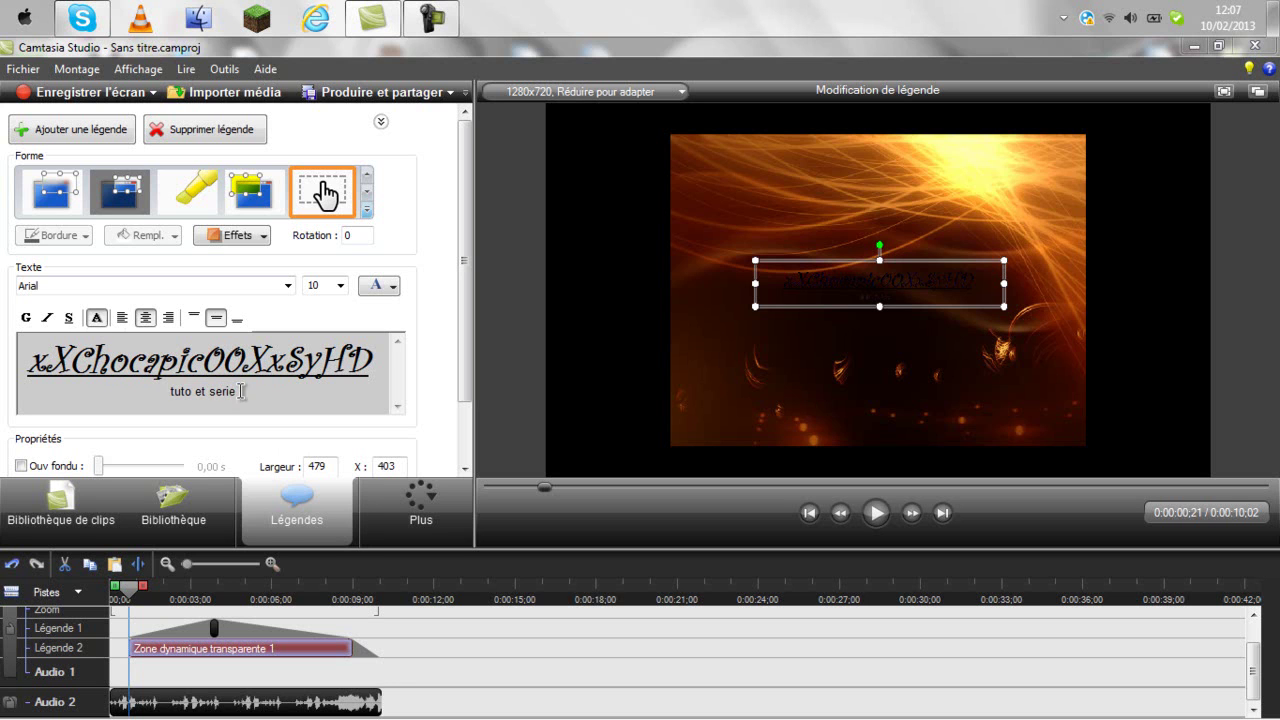
Format the "tuto et serie" line at size 14 in bold, italic and underlined text
{"action": "left_click_drag", "start_coordinate": [238, 391], "coordinate": [175, 396]}
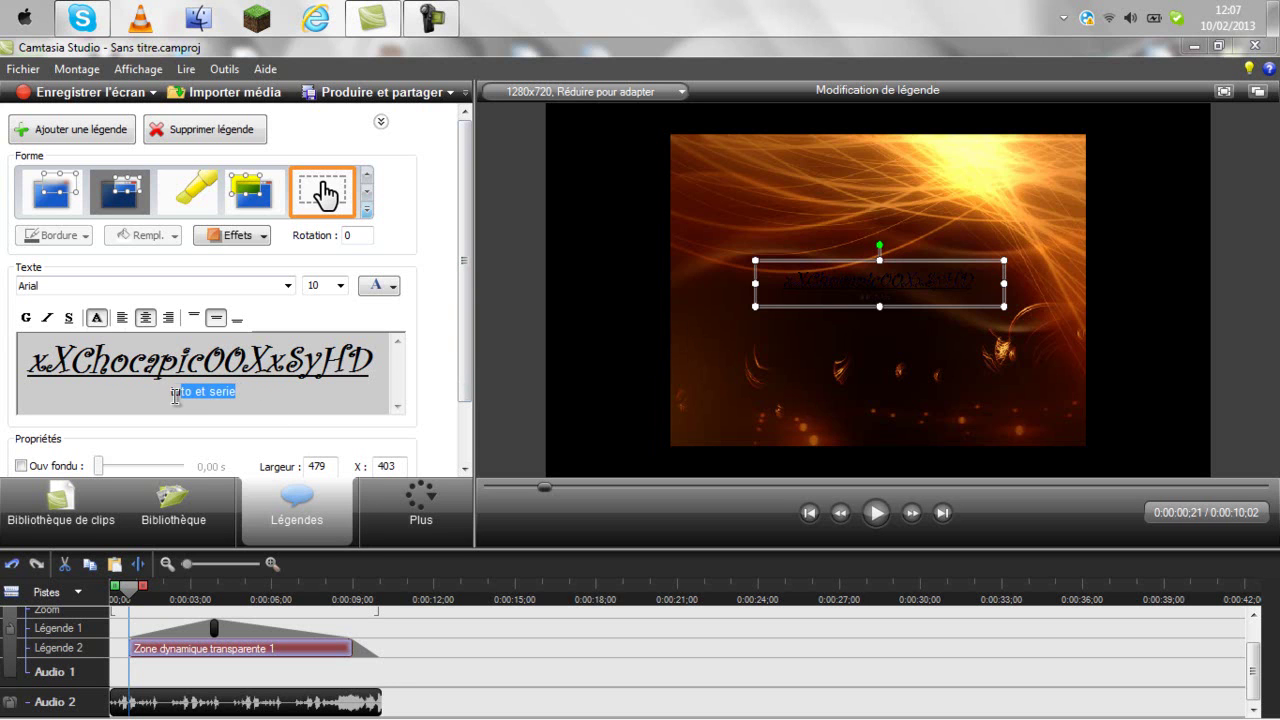
{"action": "left_click", "coordinate": [340, 286]}
{"action": "left_click", "coordinate": [338, 366]}
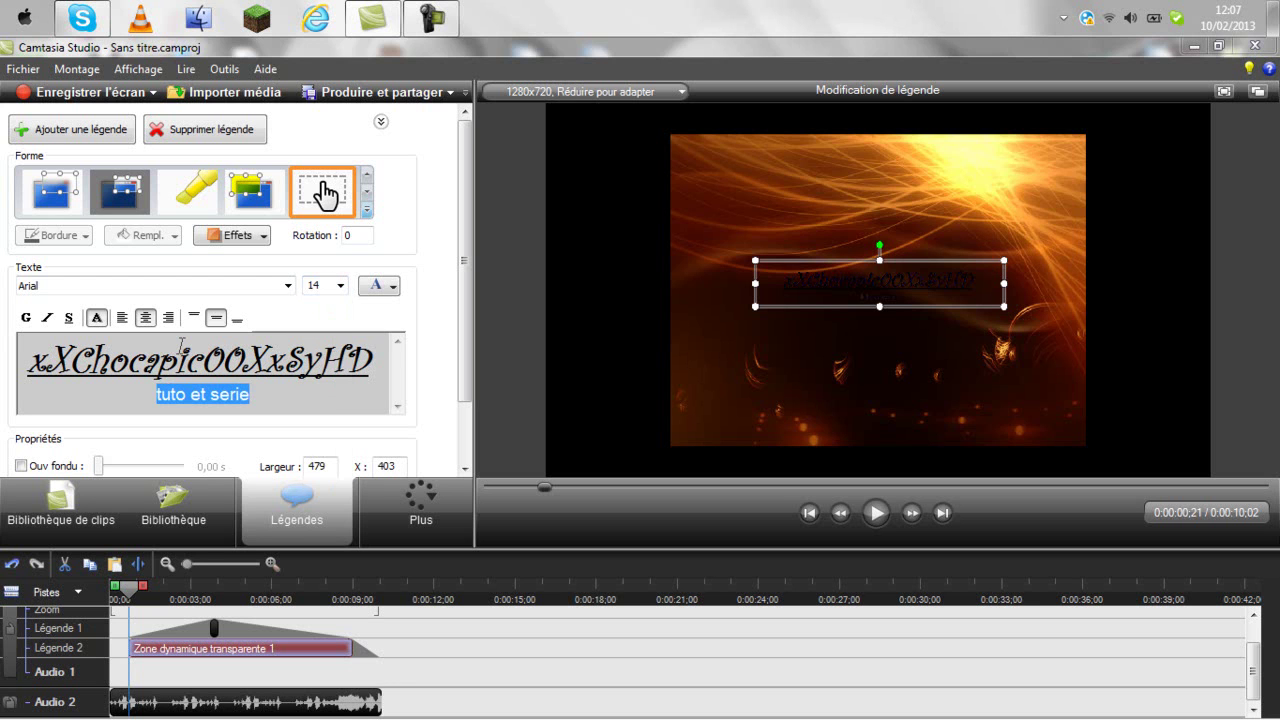
{"action": "left_click", "coordinate": [46, 318]}
{"action": "left_click", "coordinate": [25, 318]}
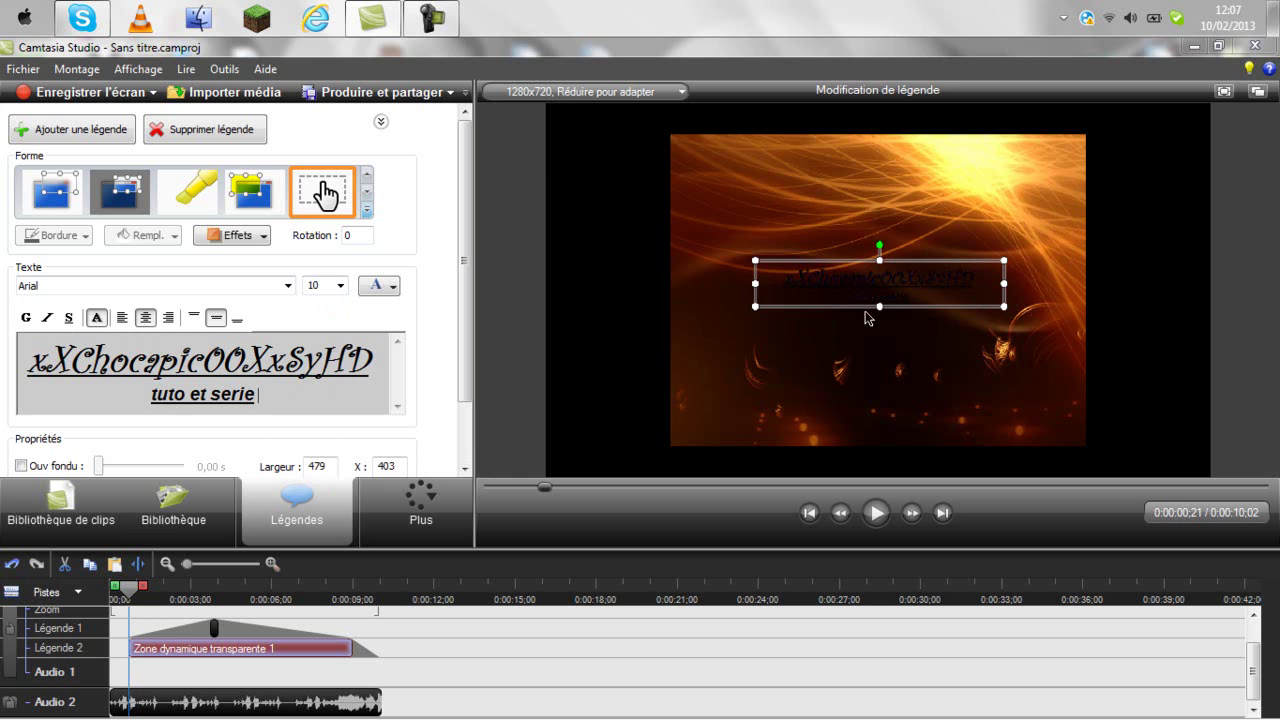
Change the project's editing dimensions to the automatic 640 x 480 size
{"action": "left_click", "coordinate": [615, 91]}
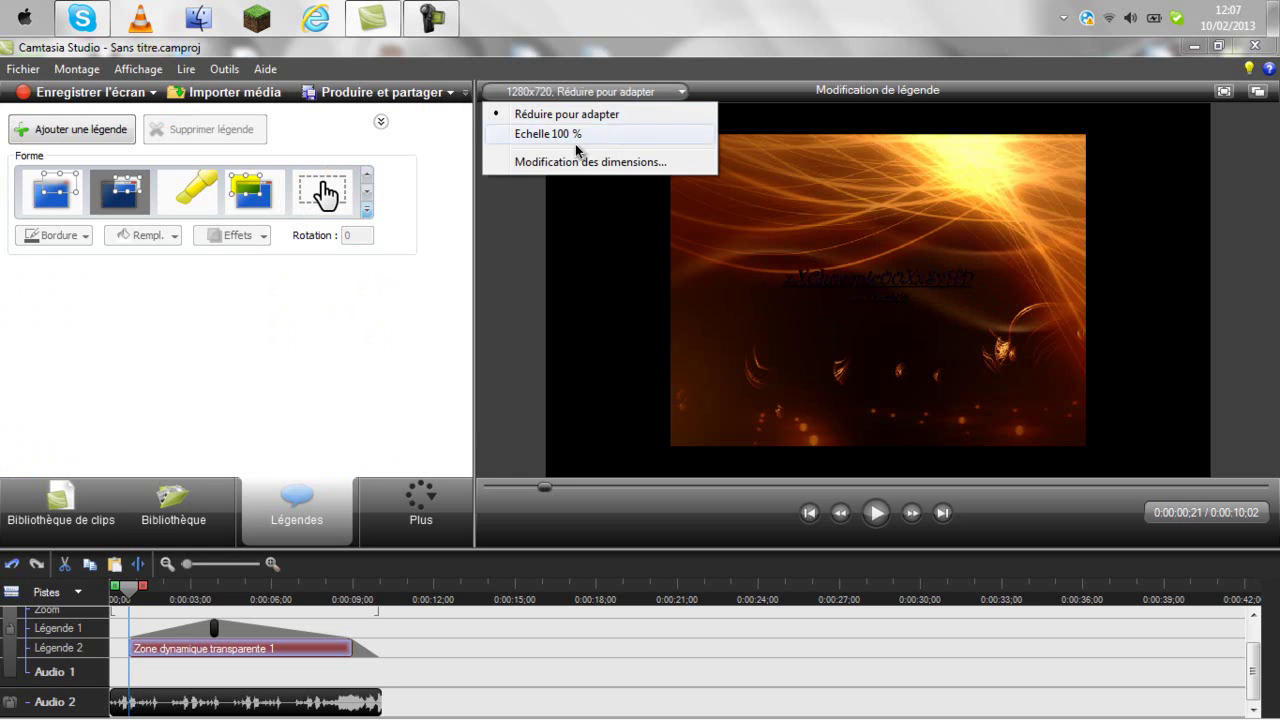
{"action": "left_click", "coordinate": [559, 115]}
{"action": "left_click", "coordinate": [594, 97]}
{"action": "left_click", "coordinate": [605, 163]}
{"action": "left_click", "coordinate": [616, 396]}
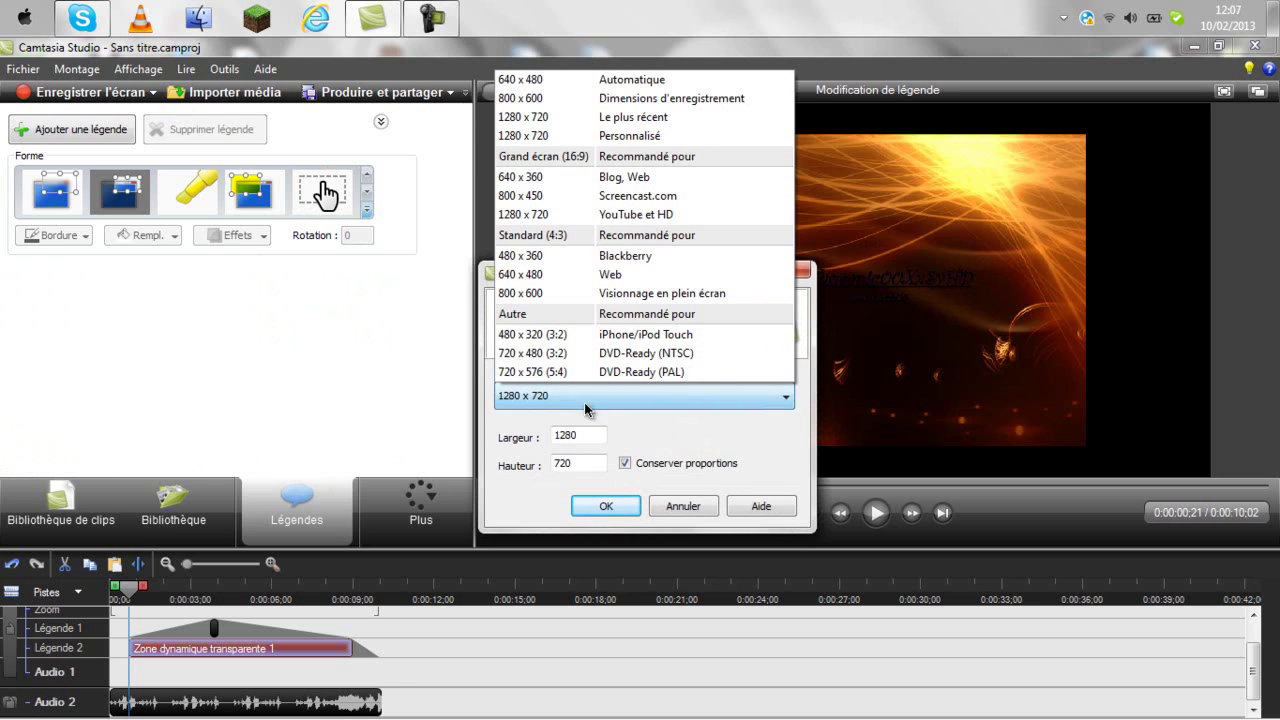
{"action": "left_click", "coordinate": [561, 84]}
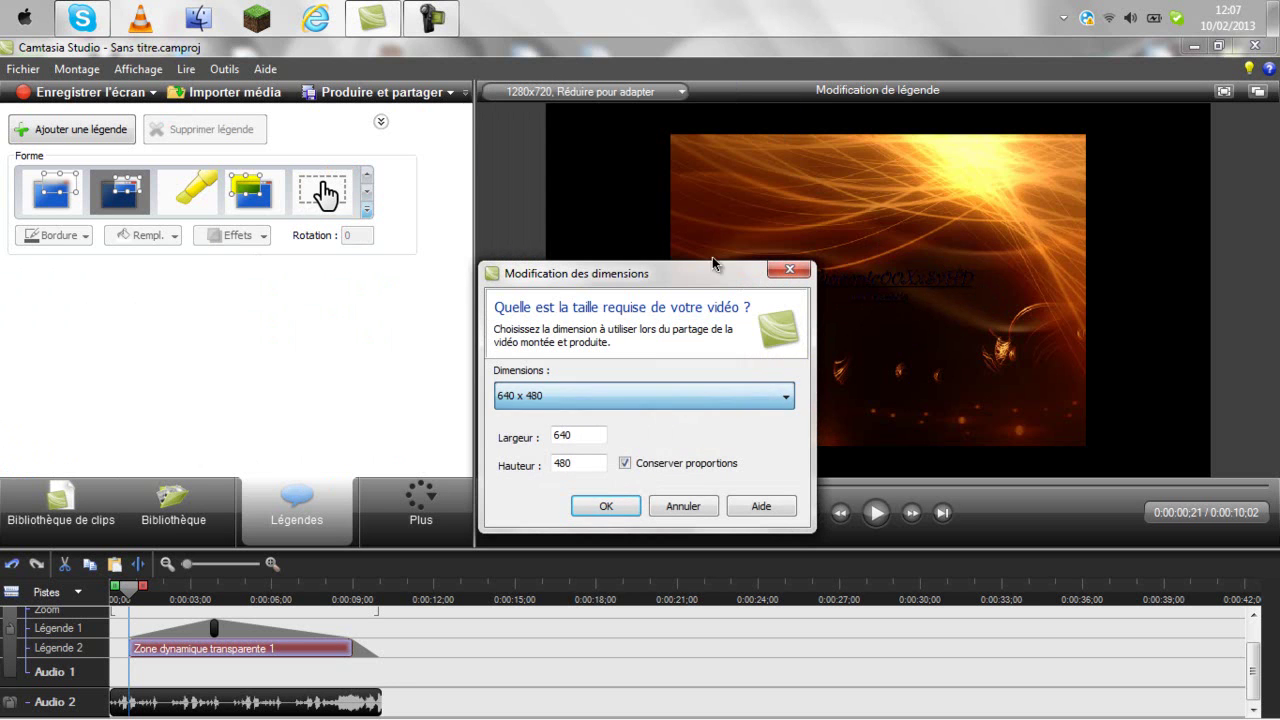
{"action": "left_click", "coordinate": [603, 505]}
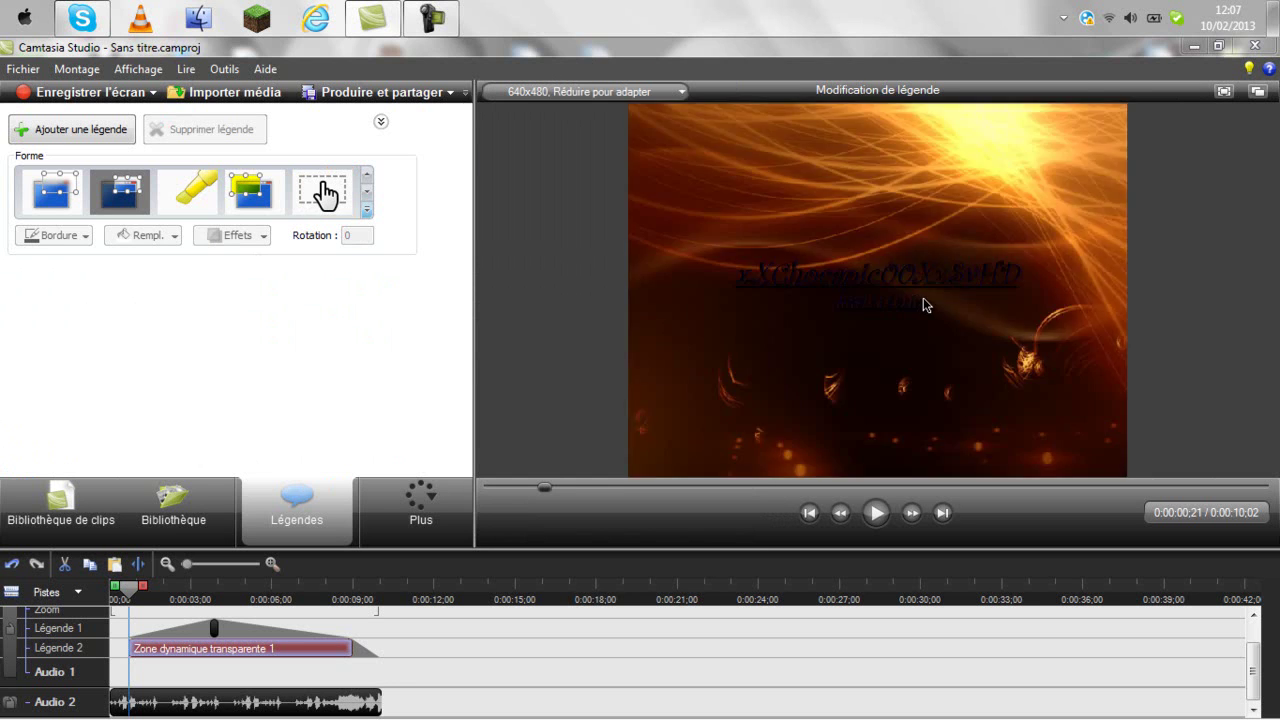
Play the intro from the beginning to check how the title text and blur fade in and out
{"action": "left_click", "coordinate": [873, 513]}
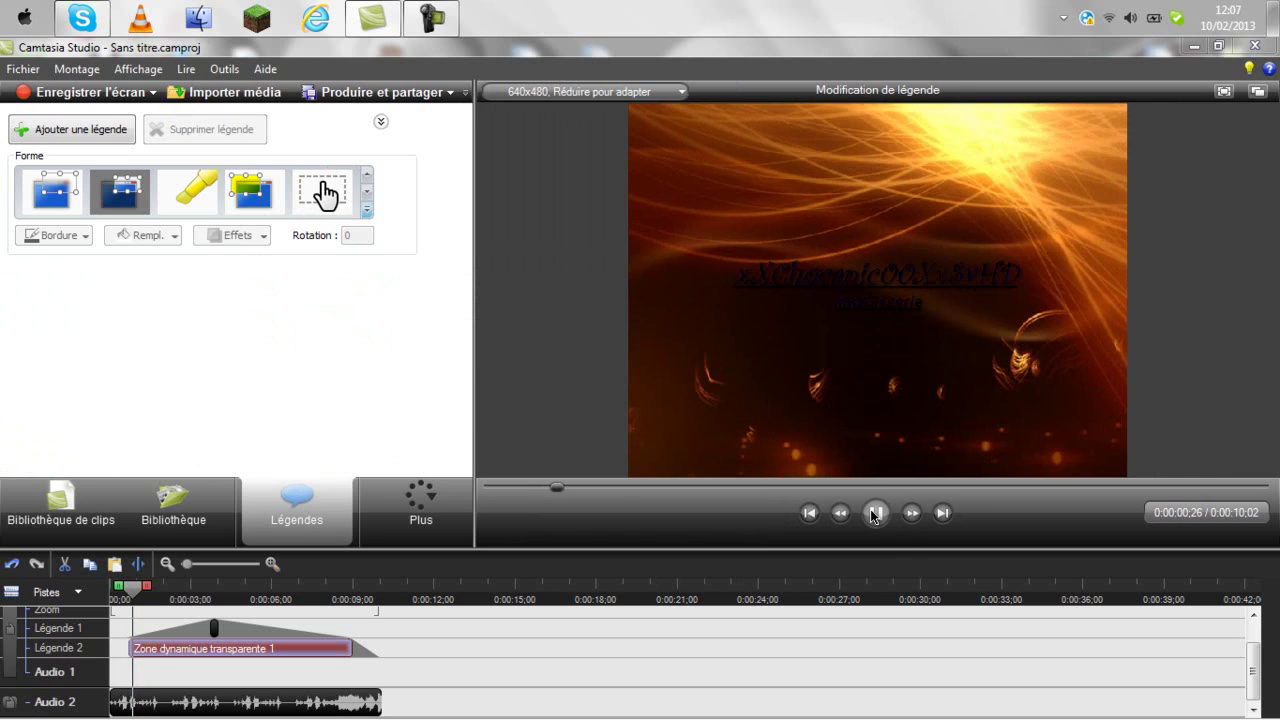
{"action": "left_click", "coordinate": [608, 487]}
{"action": "left_click_drag", "start_coordinate": [604, 489], "coordinate": [470, 486]}
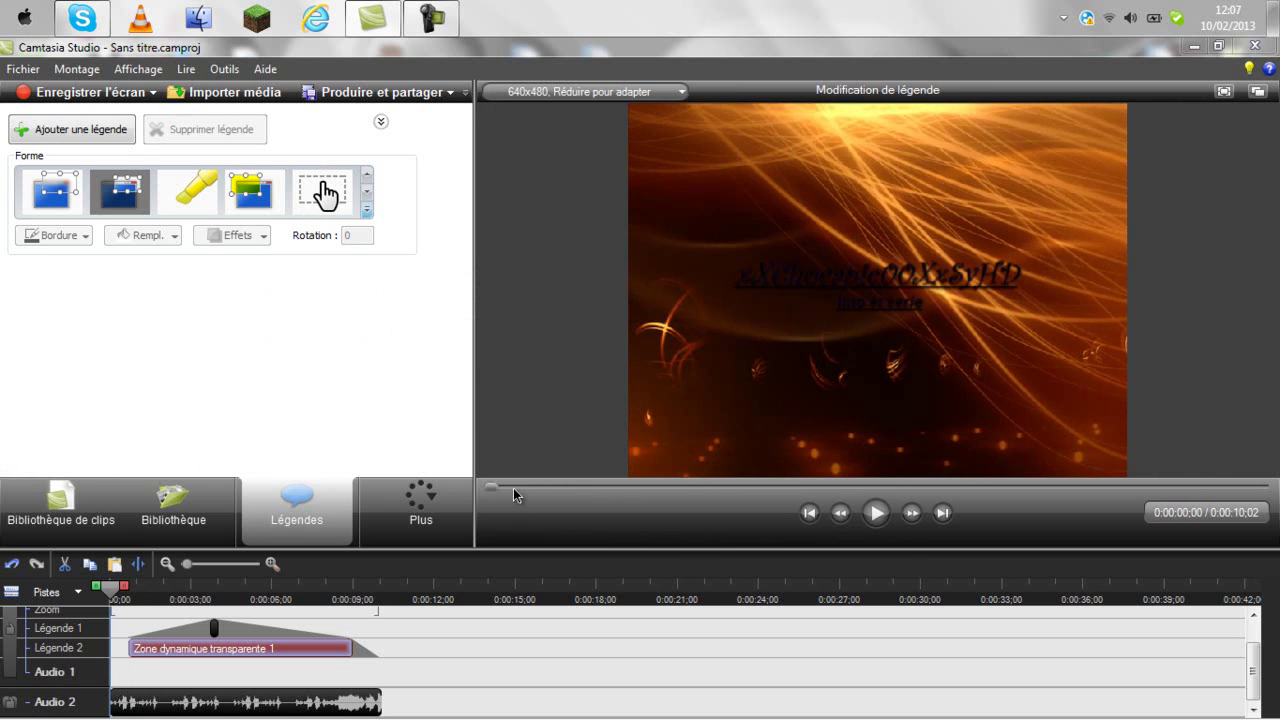
{"action": "left_click", "coordinate": [873, 513]}
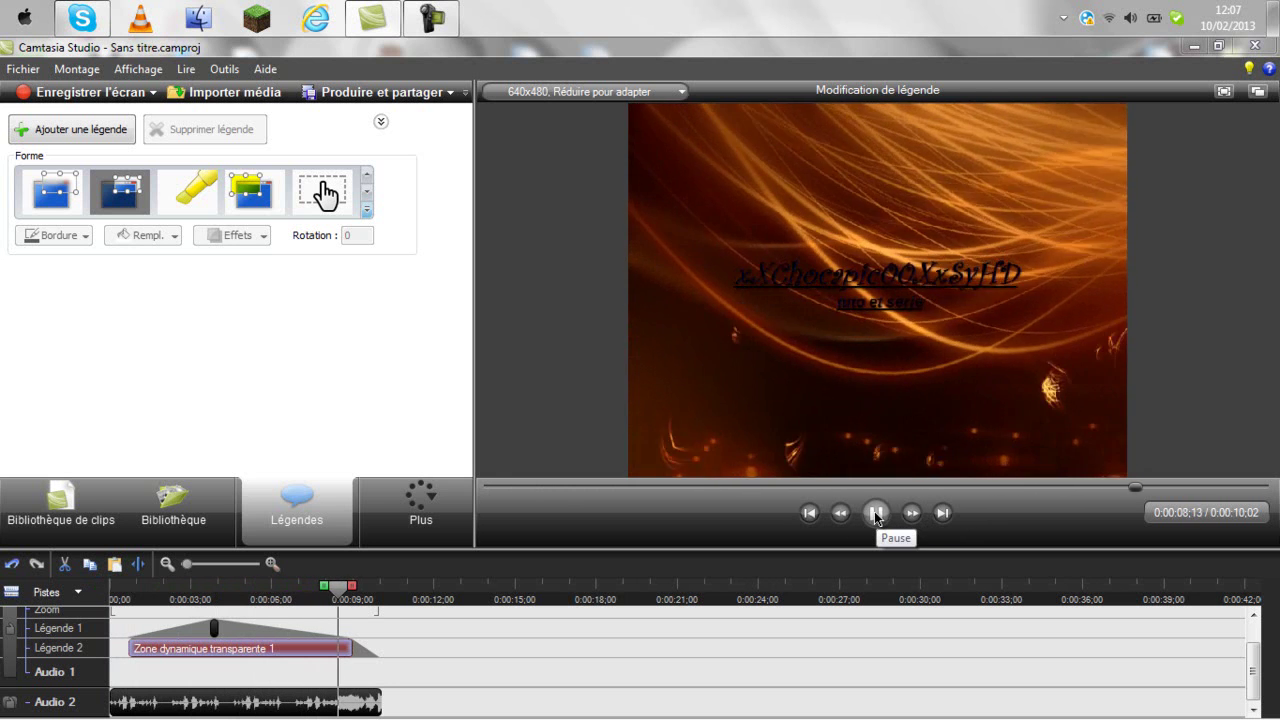
{"action": "left_click", "coordinate": [875, 513]}
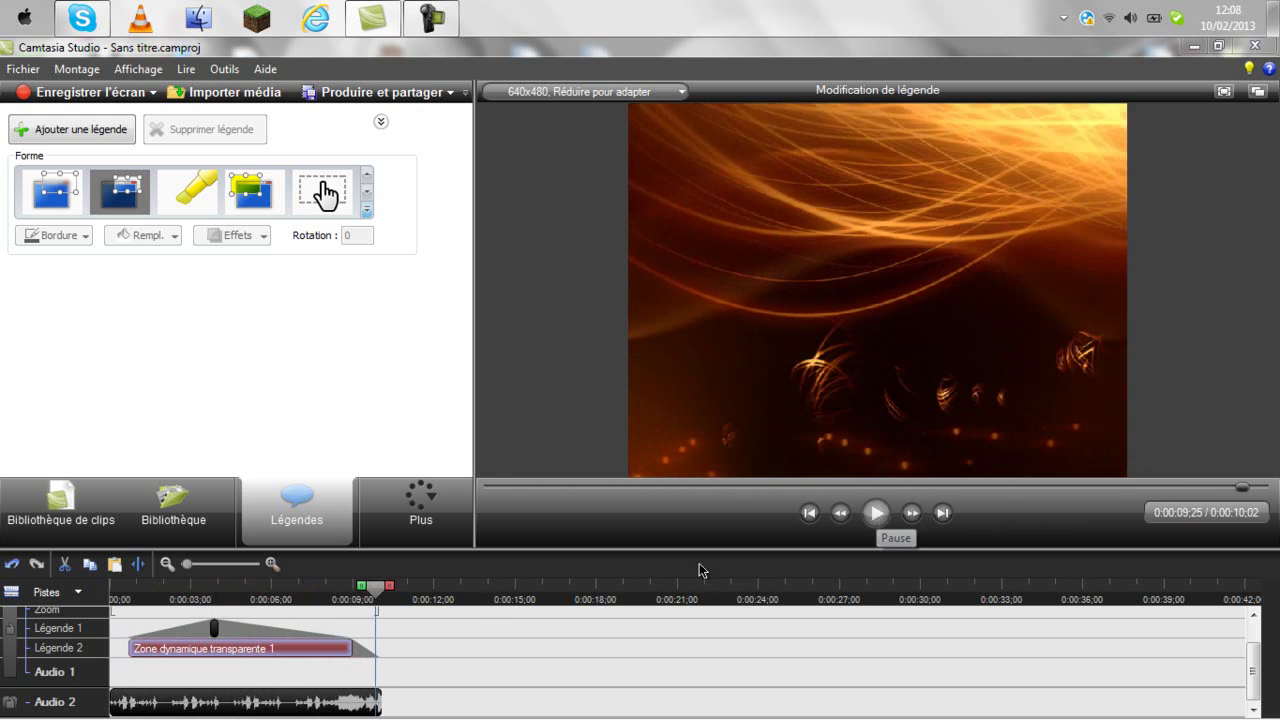
{"action": "left_click", "coordinate": [342, 600]}
{"action": "left_click_drag", "start_coordinate": [316, 603], "coordinate": [104, 590]}
Remove the fade-in from the Flou 2 blur callout on Légende 1 by reducing it to 0.00 s
{"action": "left_click", "coordinate": [211, 648]}
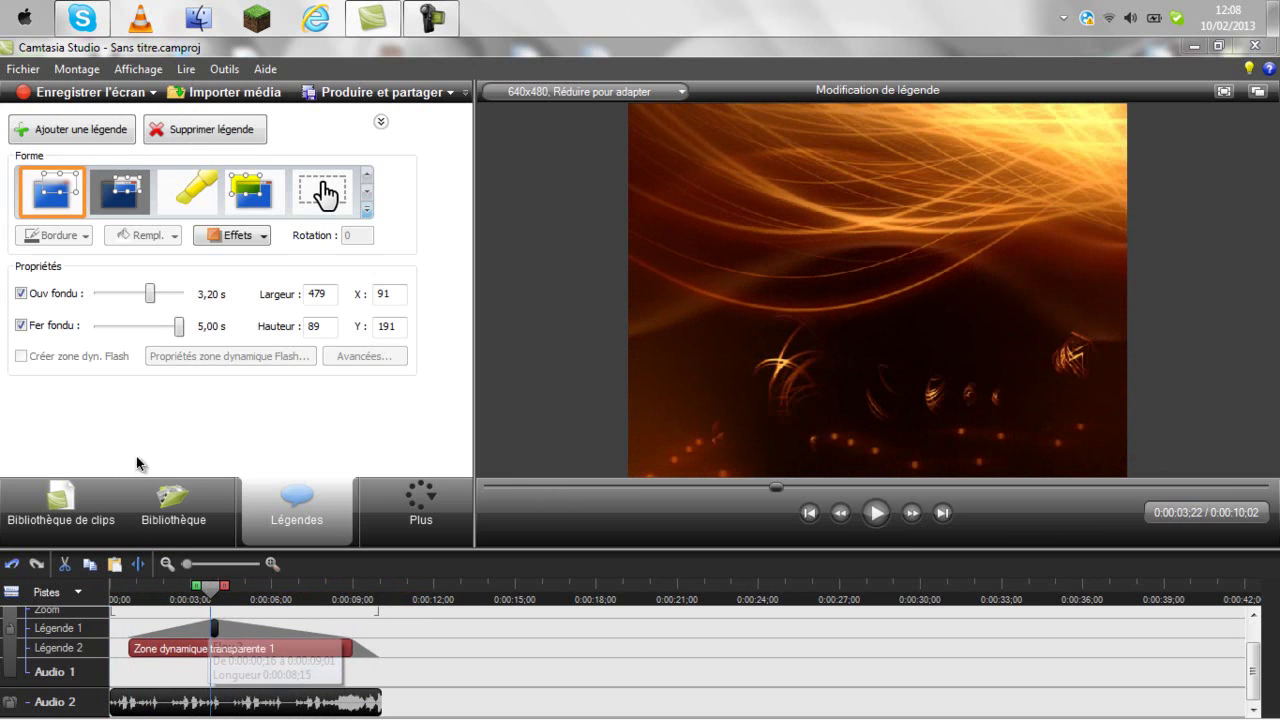
{"action": "left_click_drag", "start_coordinate": [150, 294], "coordinate": [91, 296]}
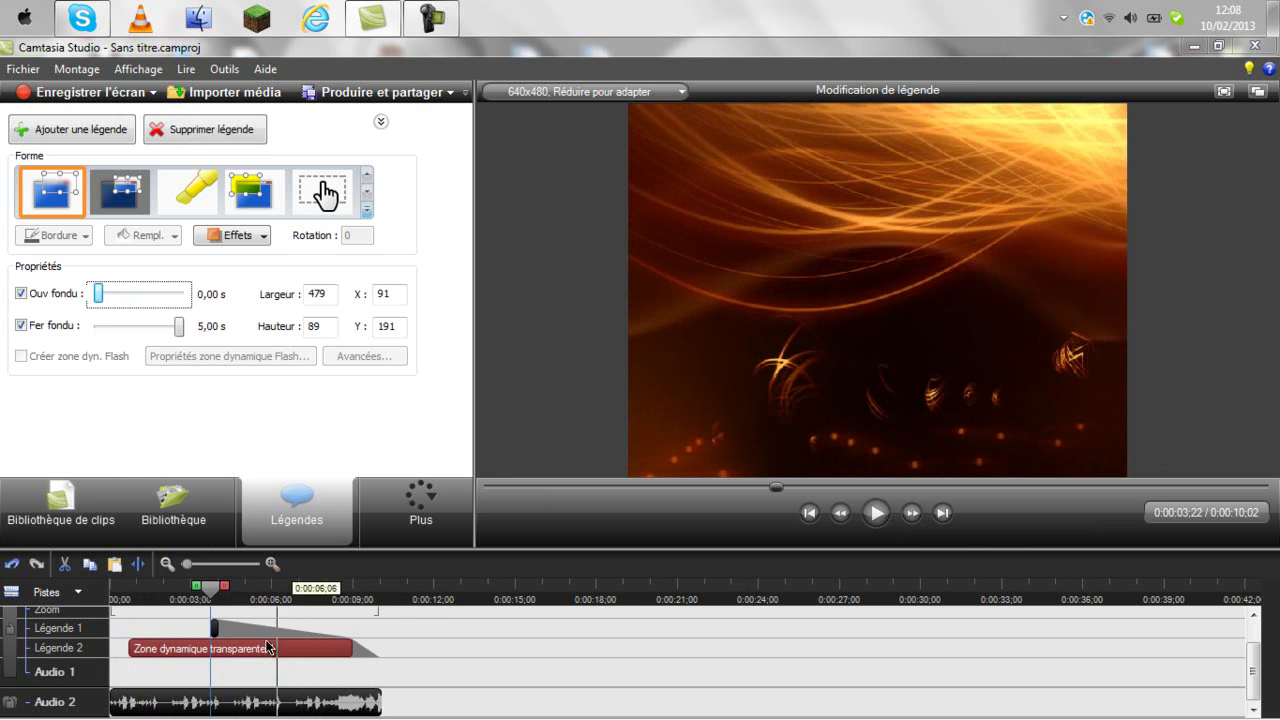
{"action": "left_click", "coordinate": [213, 629]}
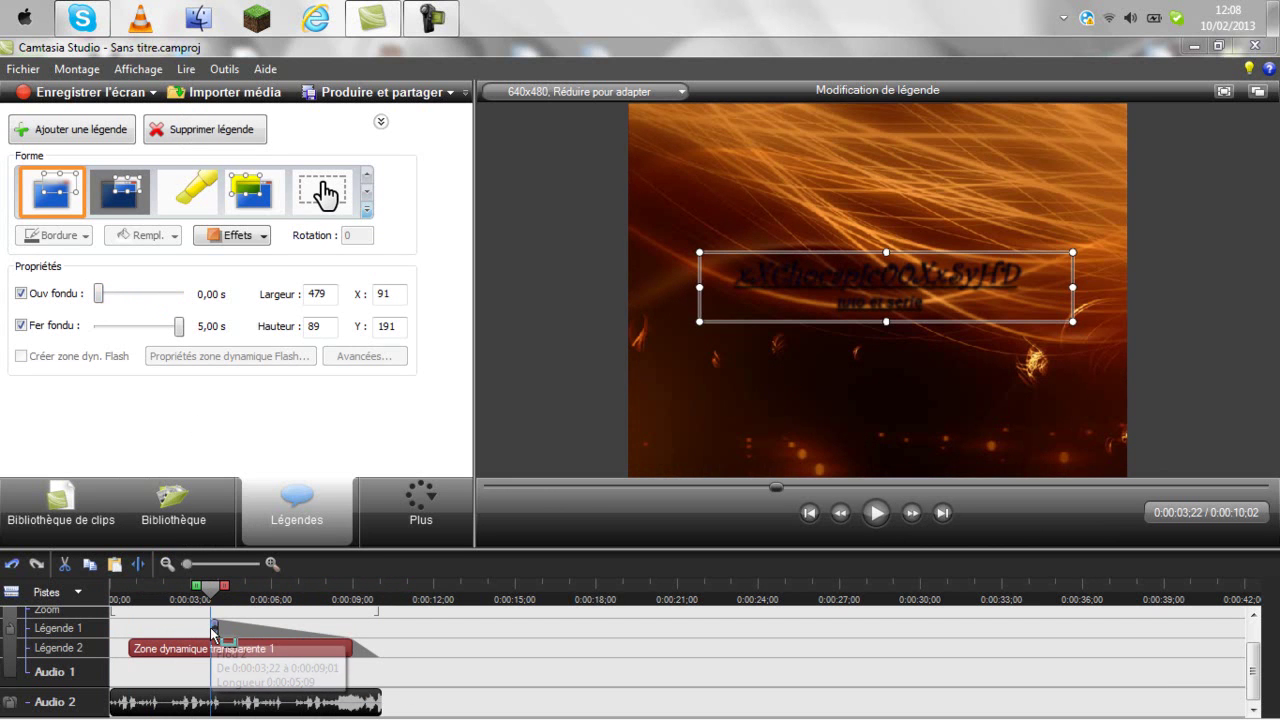
{"action": "left_click_drag", "start_coordinate": [211, 589], "coordinate": [60, 592]}
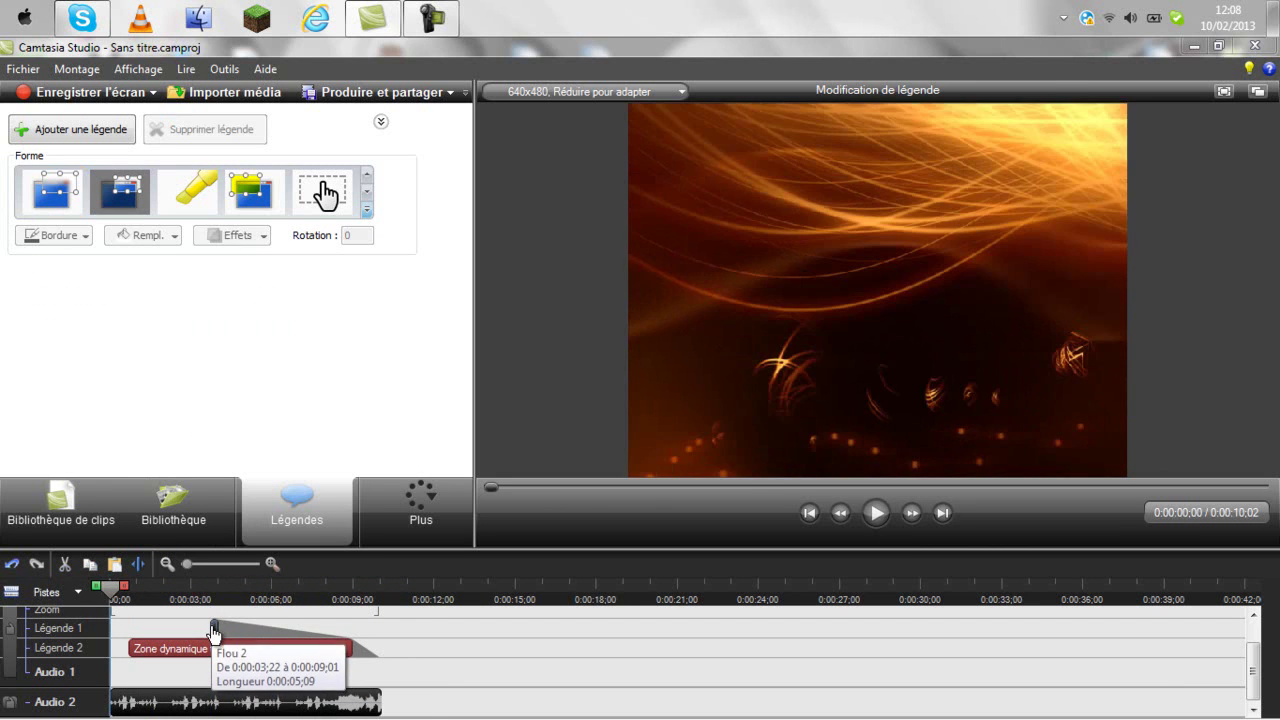
{"action": "left_click", "coordinate": [213, 630]}
{"action": "left_click", "coordinate": [218, 632]}
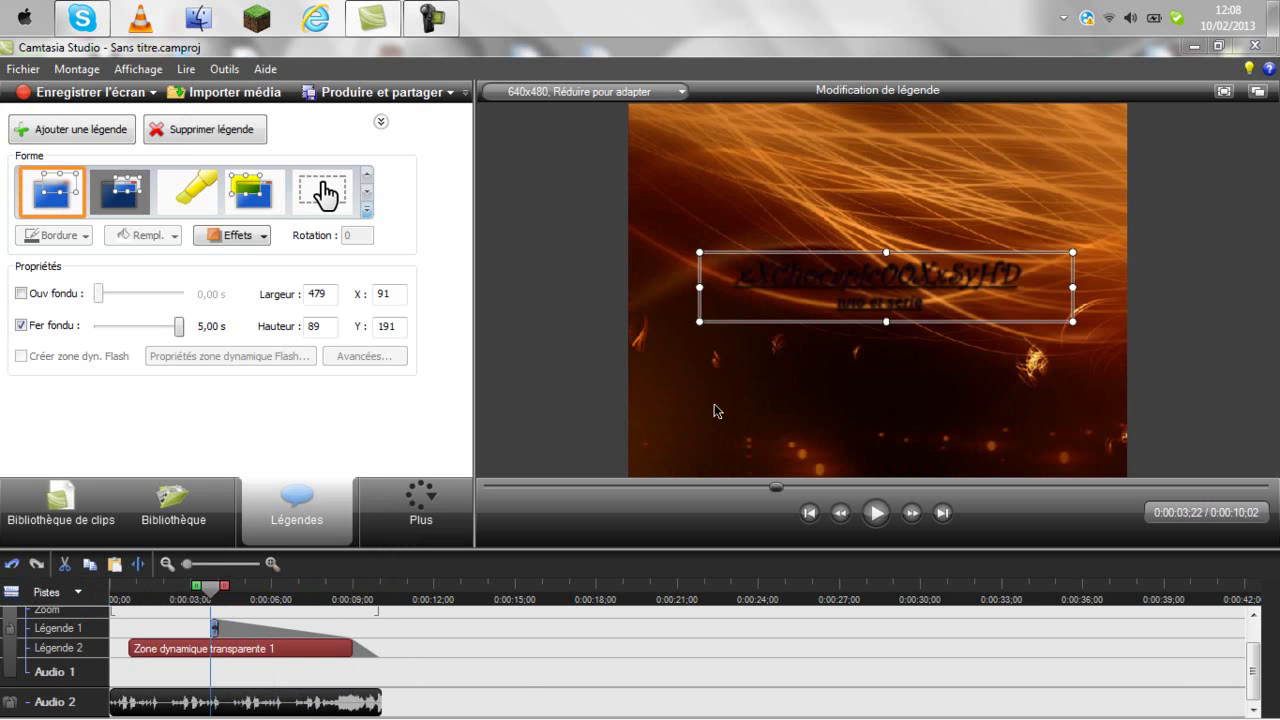
{"action": "left_click", "coordinate": [213, 630]}
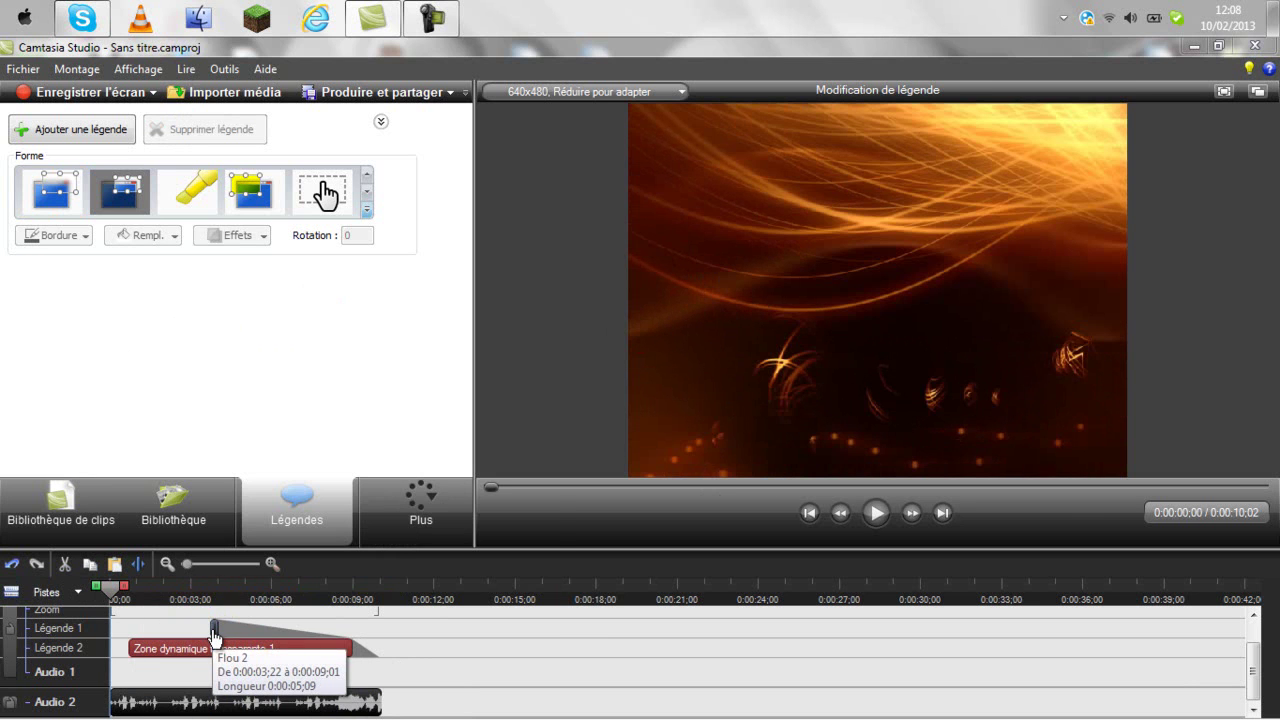
Set the duration of the Flou 2 blur callout to 6.2 seconds
{"action": "right_click", "coordinate": [213, 630]}
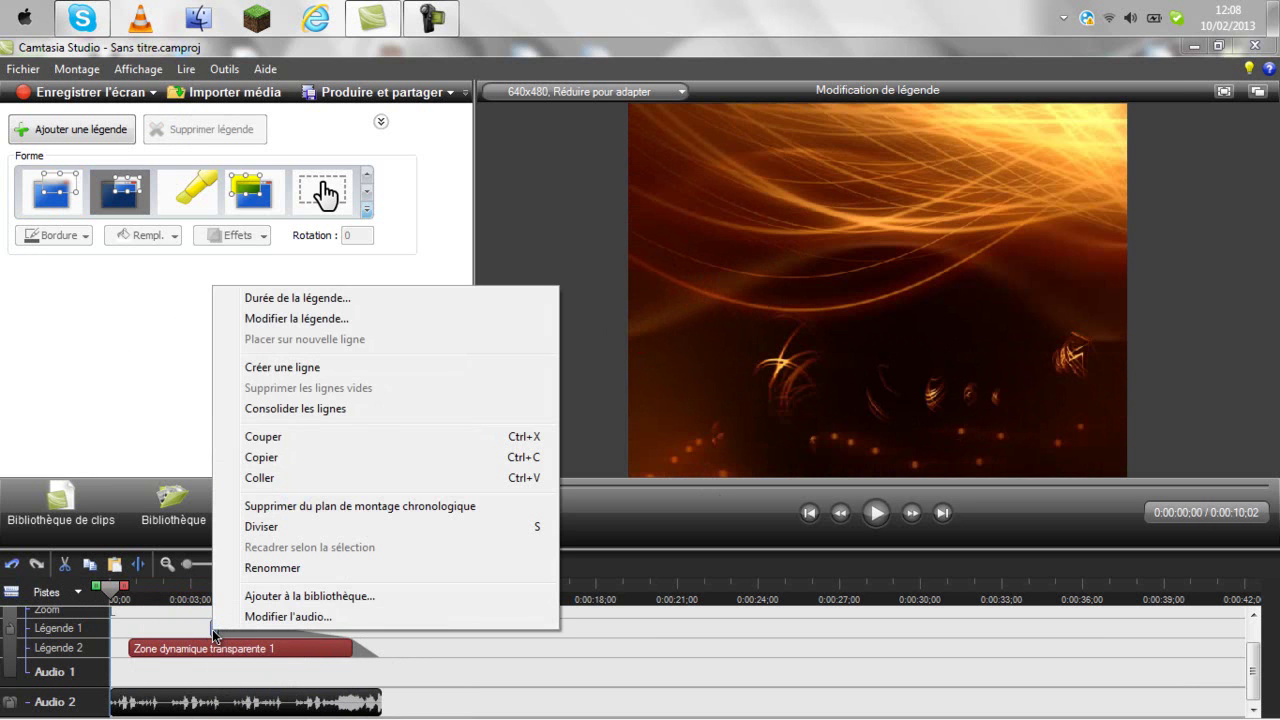
{"action": "left_click", "coordinate": [330, 300]}
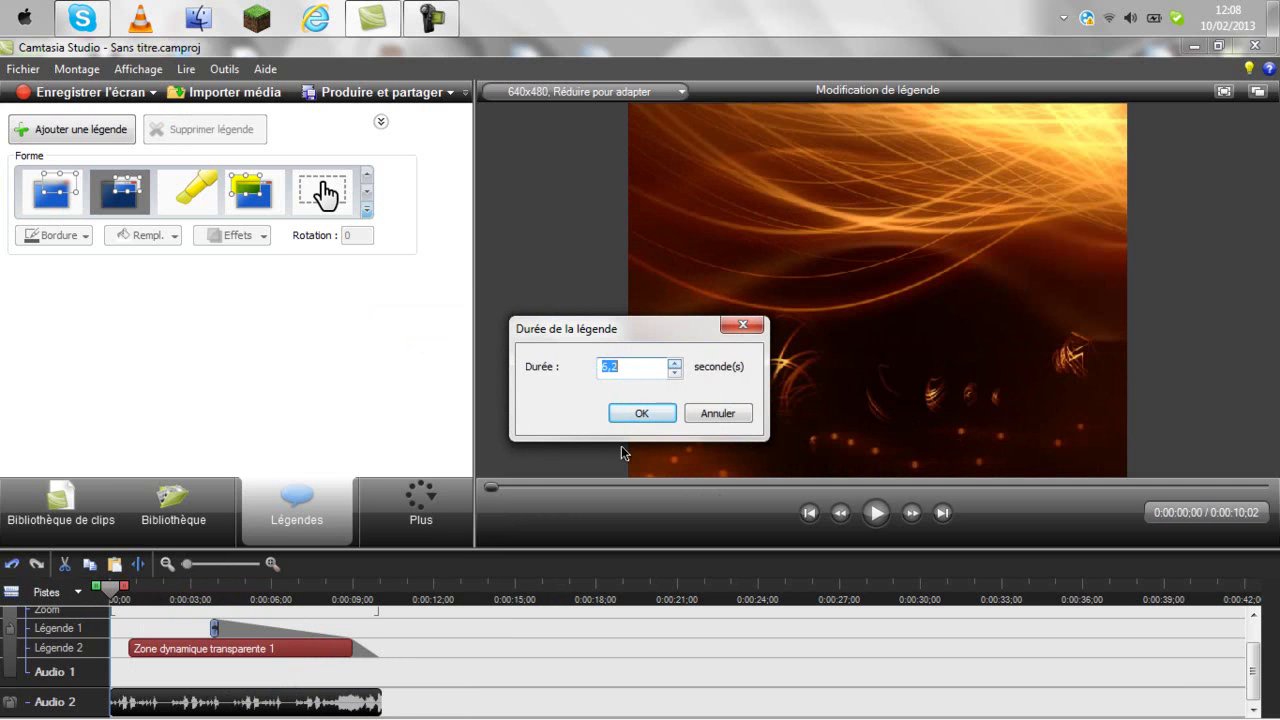
{"action": "left_click", "coordinate": [642, 413]}
Extend the Flou 2 blur's start back to 0:00:00;22, shorten its solid part to end near 0:00:04, and replay the intro
{"action": "left_click_drag", "start_coordinate": [212, 631], "coordinate": [128, 628]}
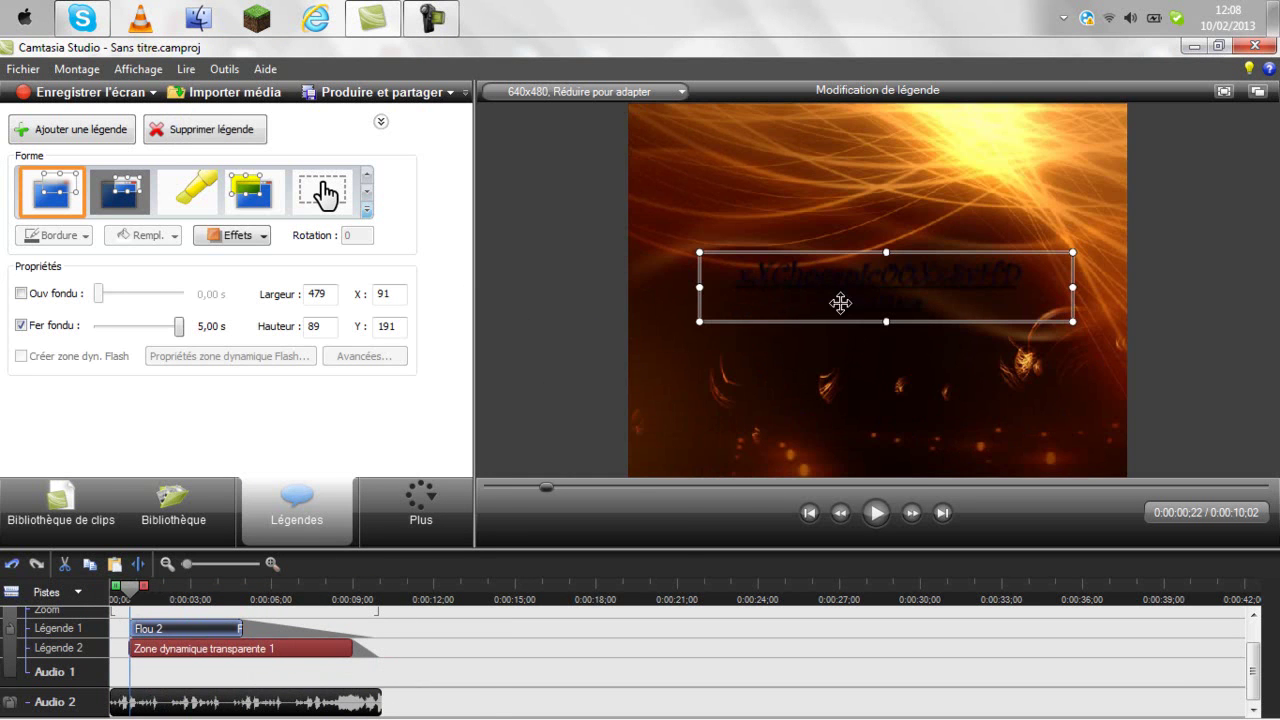
{"action": "left_click_drag", "start_coordinate": [241, 630], "coordinate": [214, 632]}
{"action": "left_click_drag", "start_coordinate": [787, 488], "coordinate": [488, 501]}
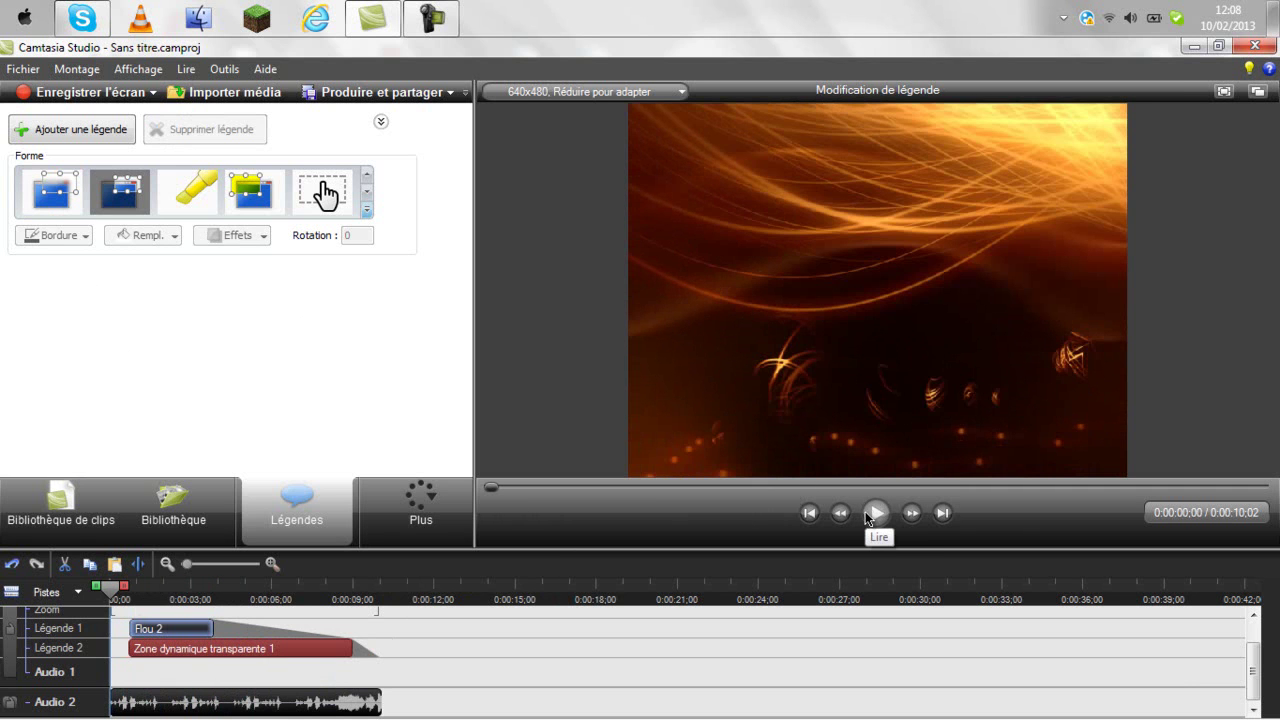
{"action": "left_click", "coordinate": [874, 514]}
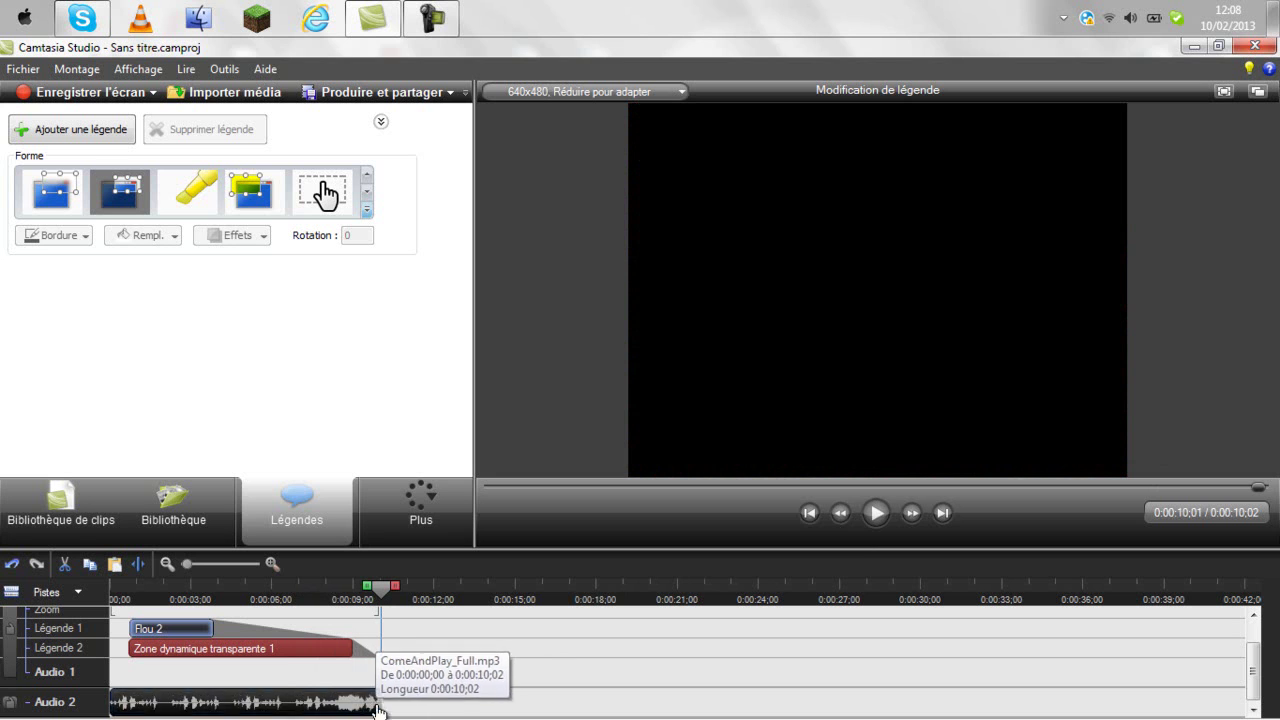
Trim and reposition the ComeAndPlay_Full.mp3 clip on Audio 2 so it runs from the timeline start to about 0:00:10;00
{"action": "left_click_drag", "start_coordinate": [378, 708], "coordinate": [336, 707]}
{"action": "left_click_drag", "start_coordinate": [244, 707], "coordinate": [282, 711]}
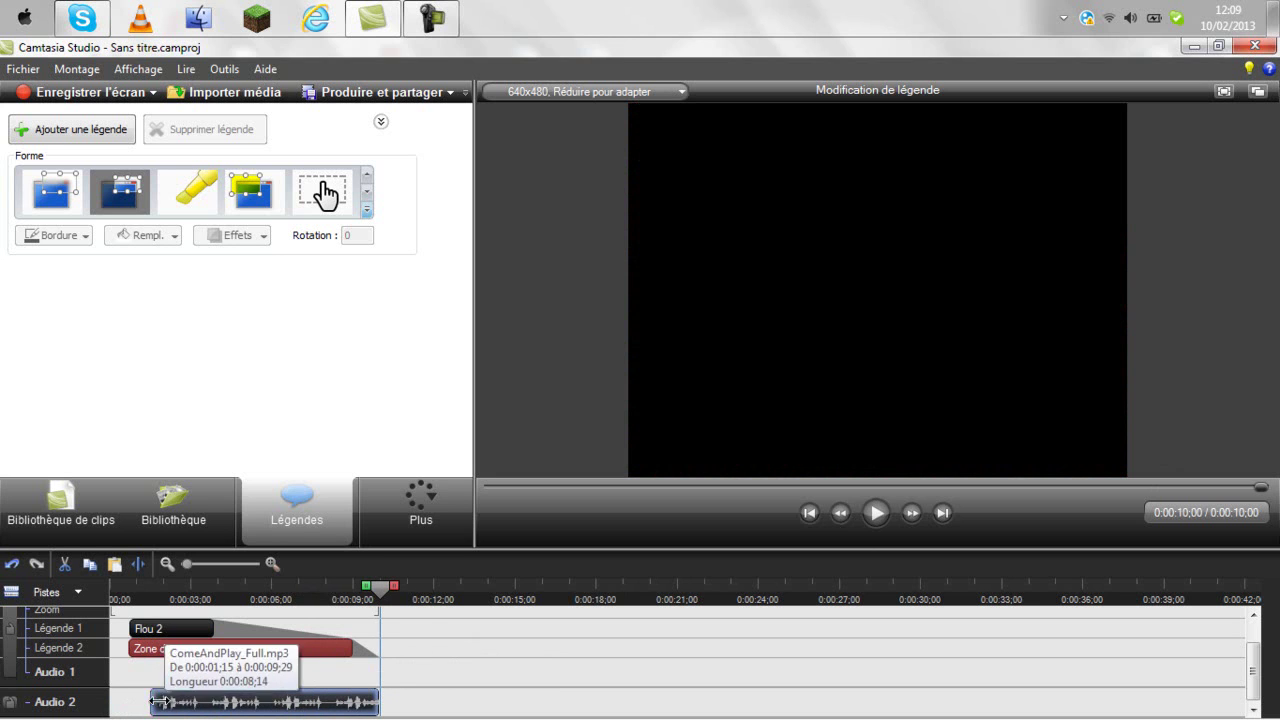
{"action": "left_click", "coordinate": [146, 707]}
{"action": "left_click", "coordinate": [150, 707]}
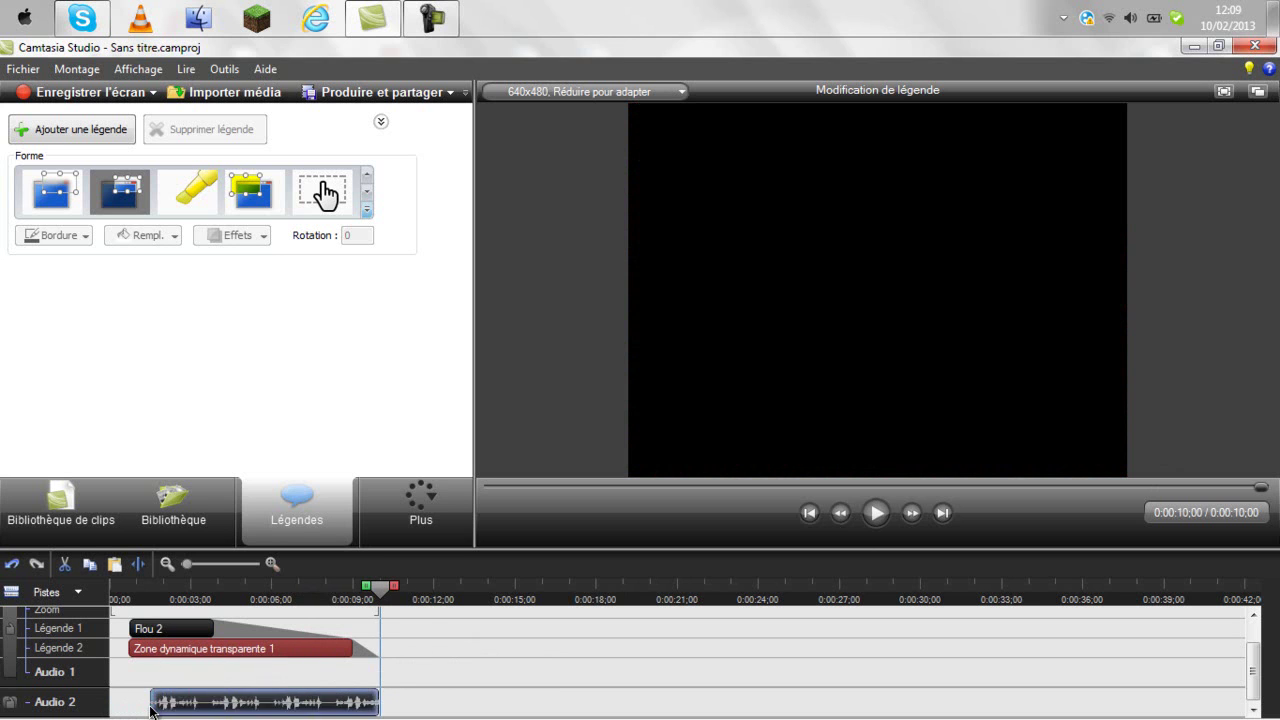
{"action": "left_click_drag", "start_coordinate": [160, 707], "coordinate": [122, 707]}
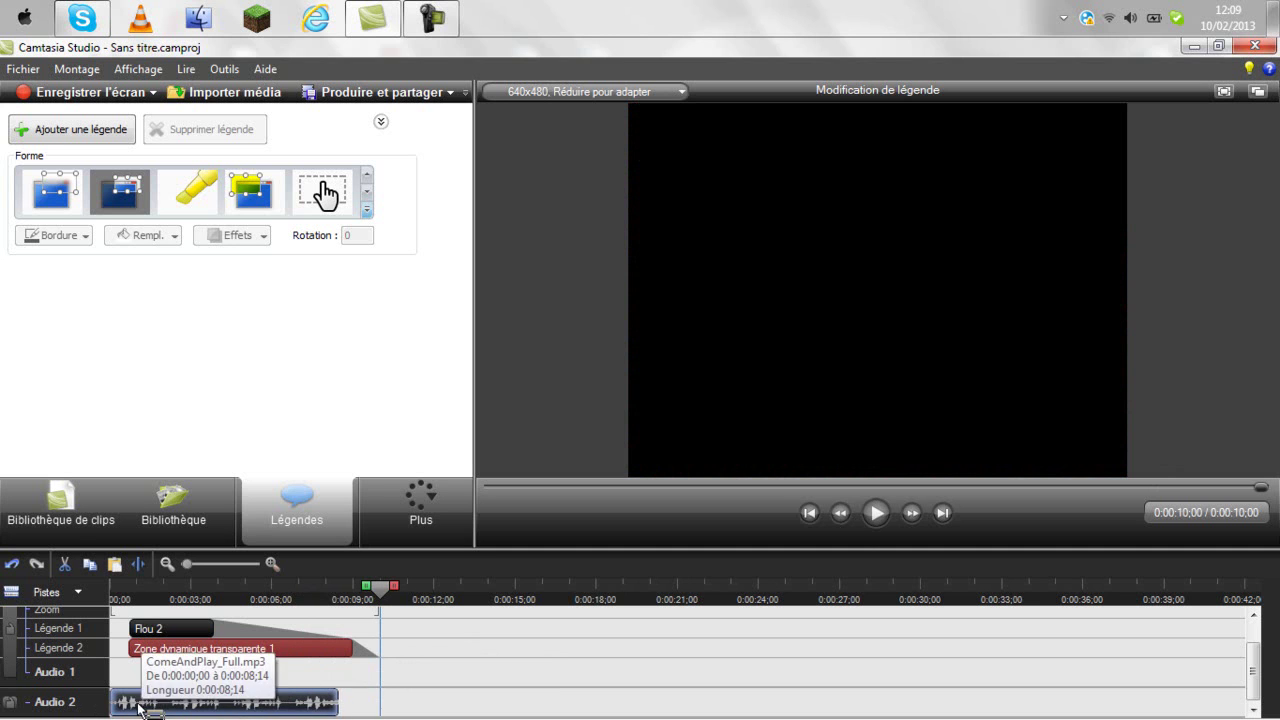
{"action": "left_click_drag", "start_coordinate": [336, 707], "coordinate": [378, 707]}
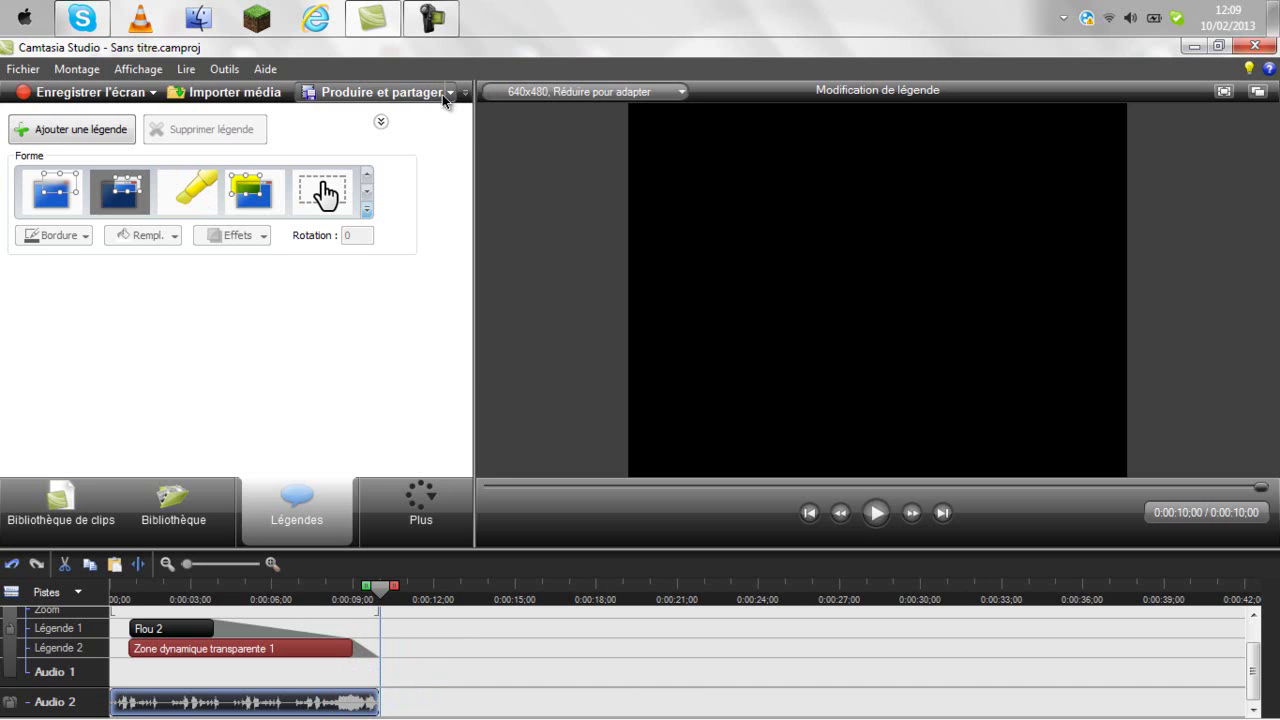
Set the project's editing dimensions to 1280 x 720, the size recommended for YouTube and HD
{"action": "left_click", "coordinate": [592, 92]}
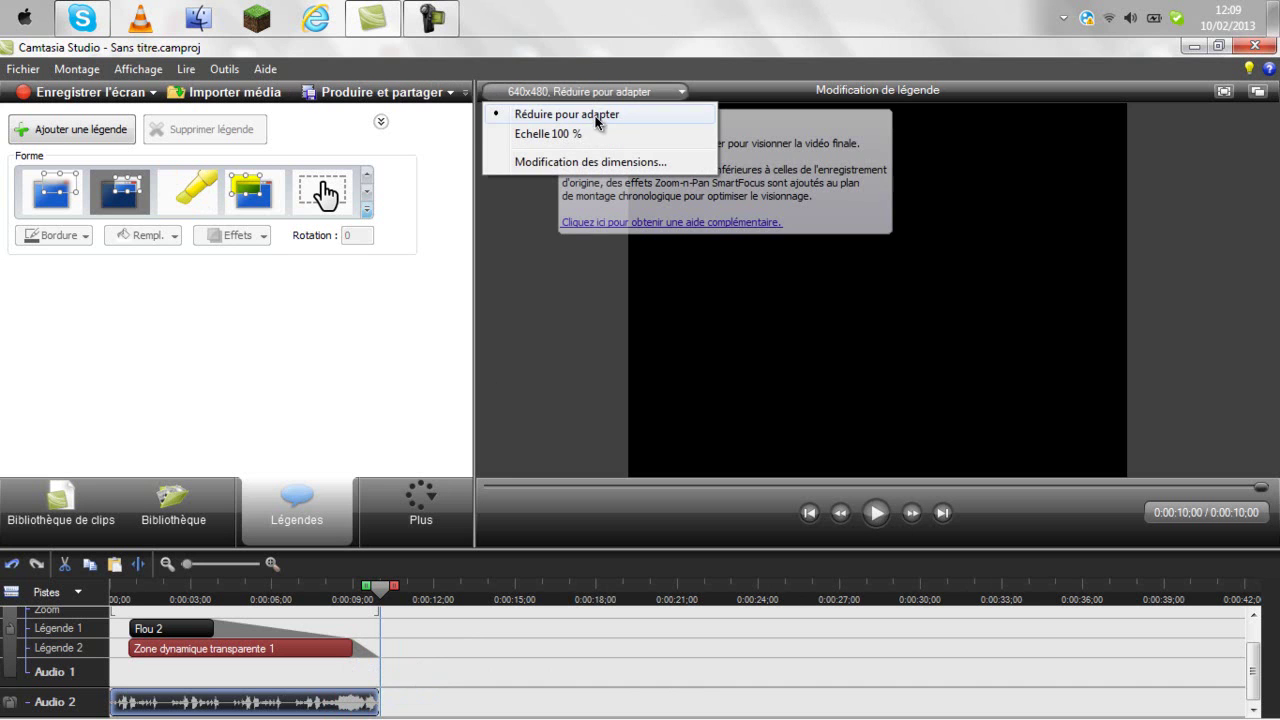
{"action": "left_click", "coordinate": [512, 161]}
{"action": "left_click", "coordinate": [552, 392]}
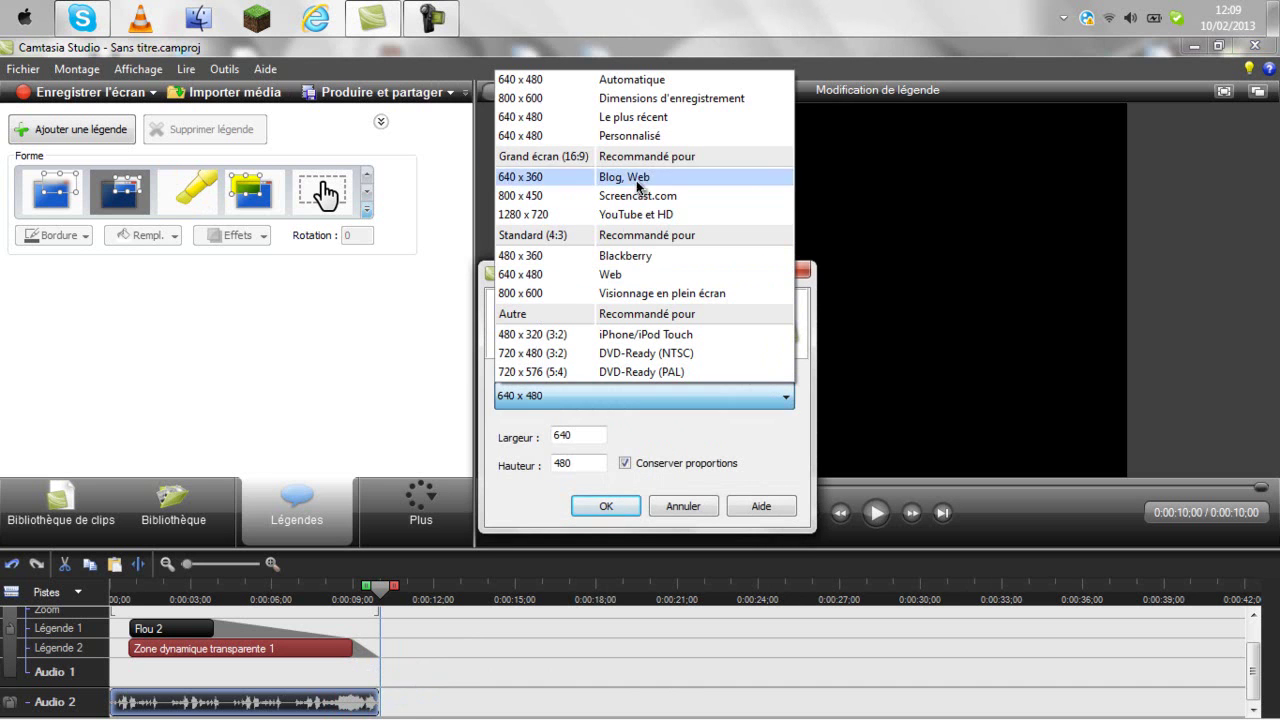
{"action": "left_click", "coordinate": [645, 214]}
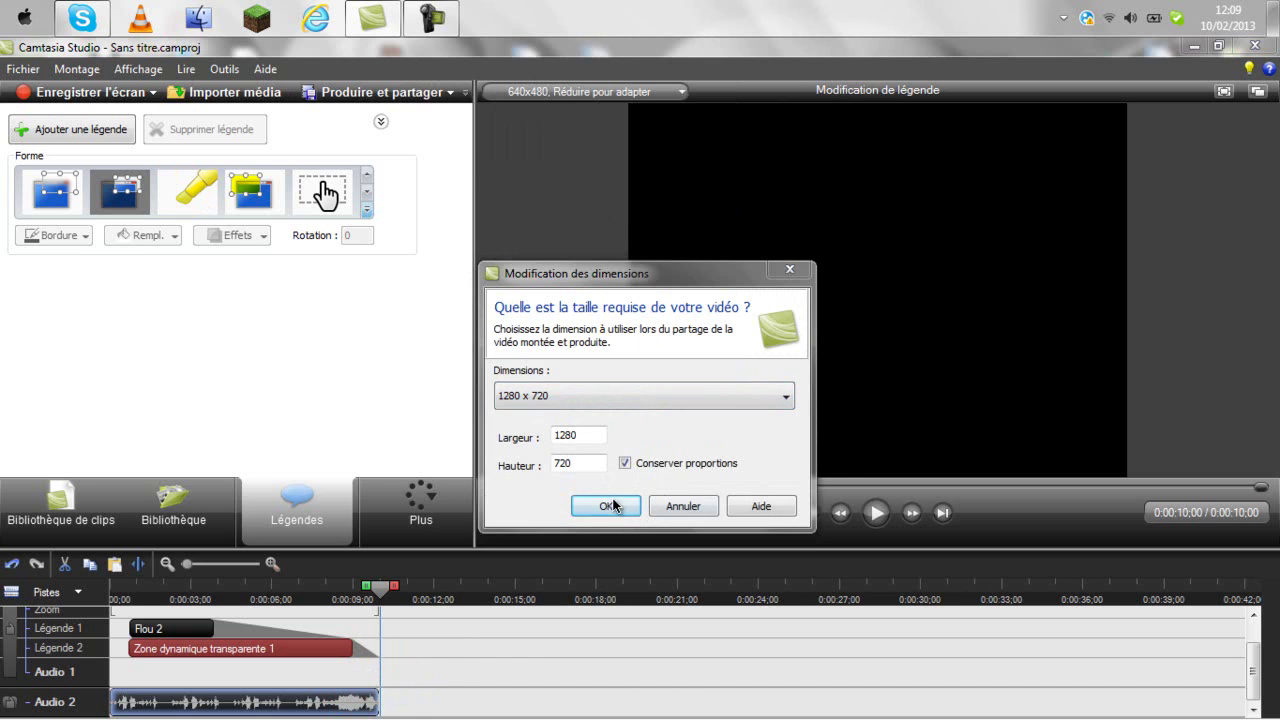
{"action": "left_click", "coordinate": [612, 508]}
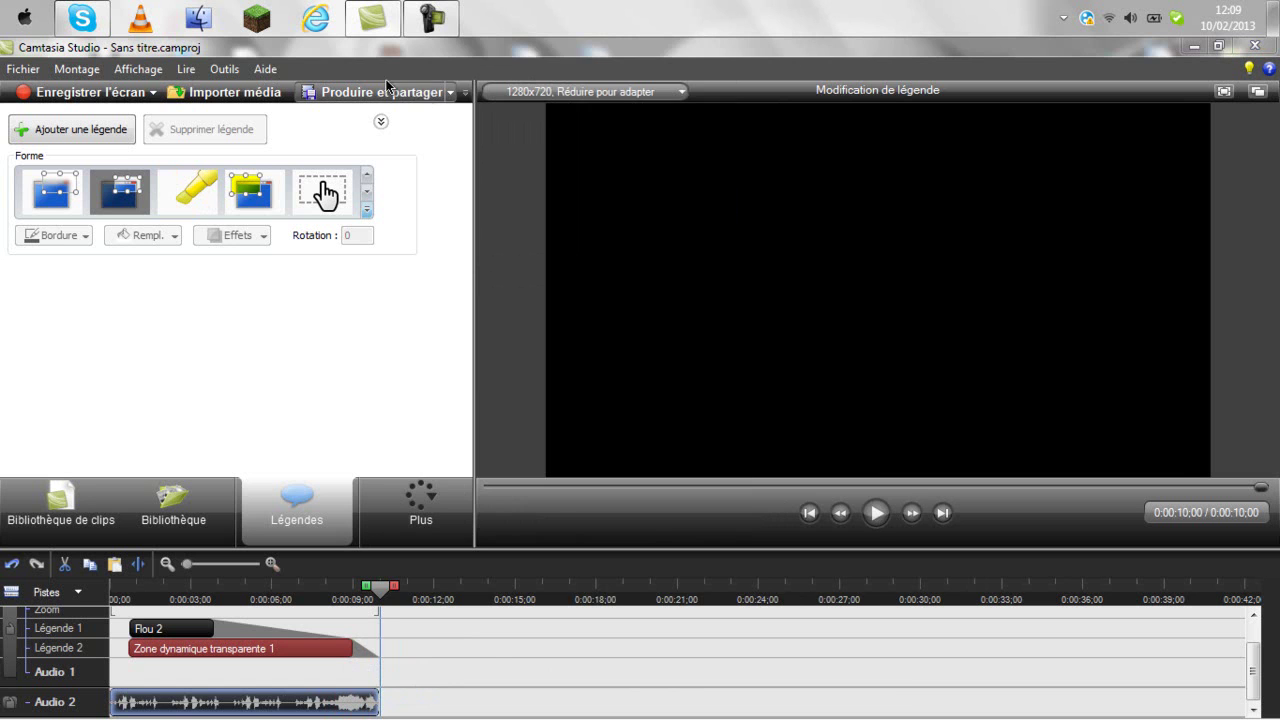
Start producing the video and open the Web production preset for modification
{"action": "left_click", "coordinate": [425, 97]}
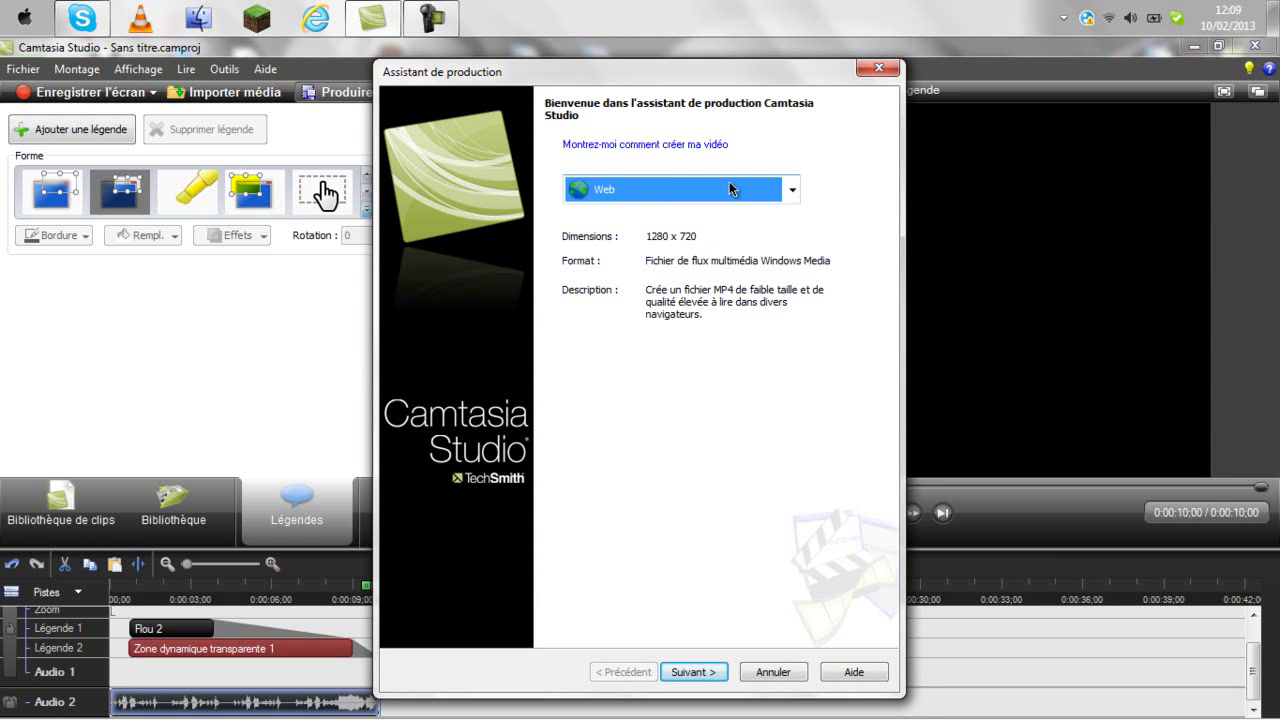
{"action": "left_click", "coordinate": [792, 190]}
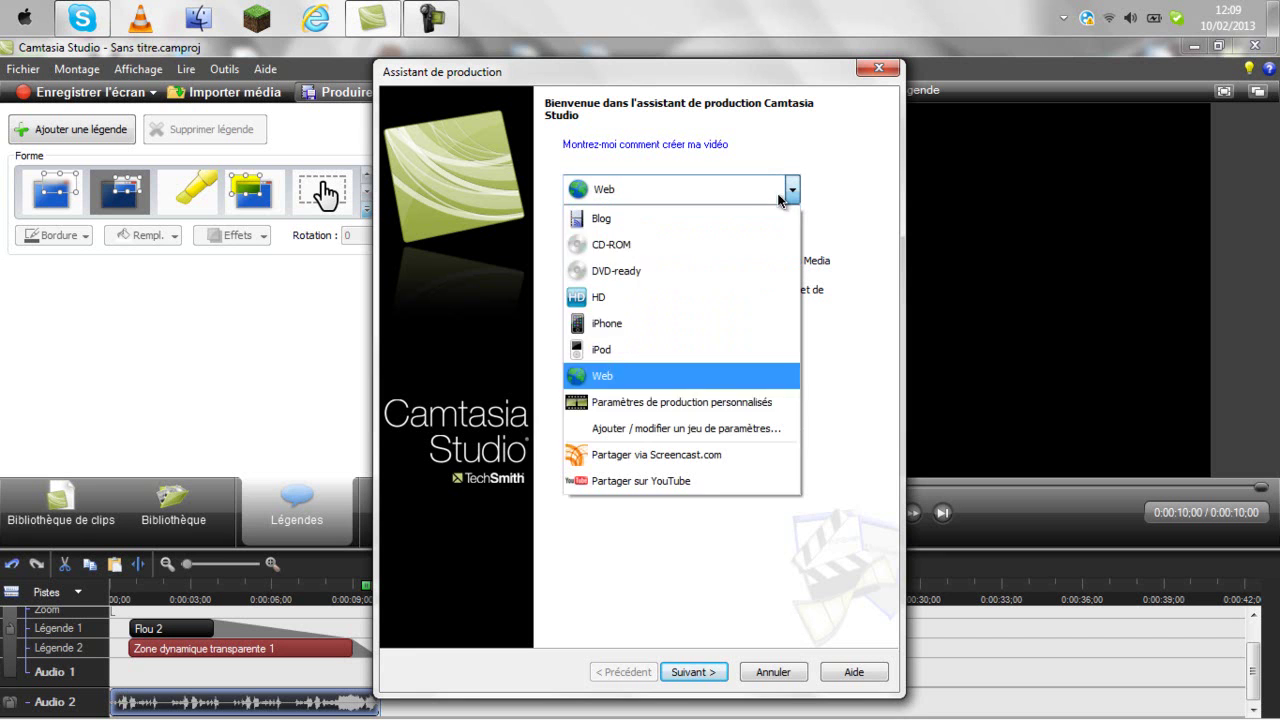
{"action": "left_click", "coordinate": [652, 436]}
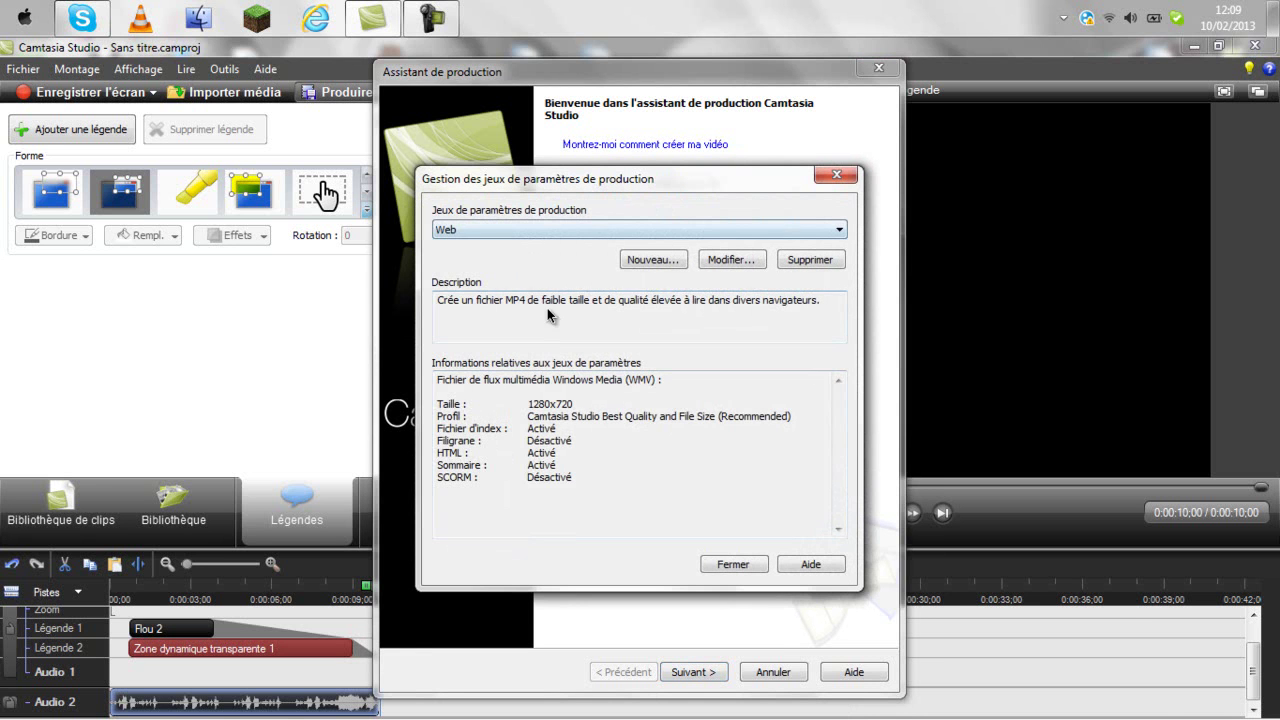
{"action": "left_click", "coordinate": [727, 261]}
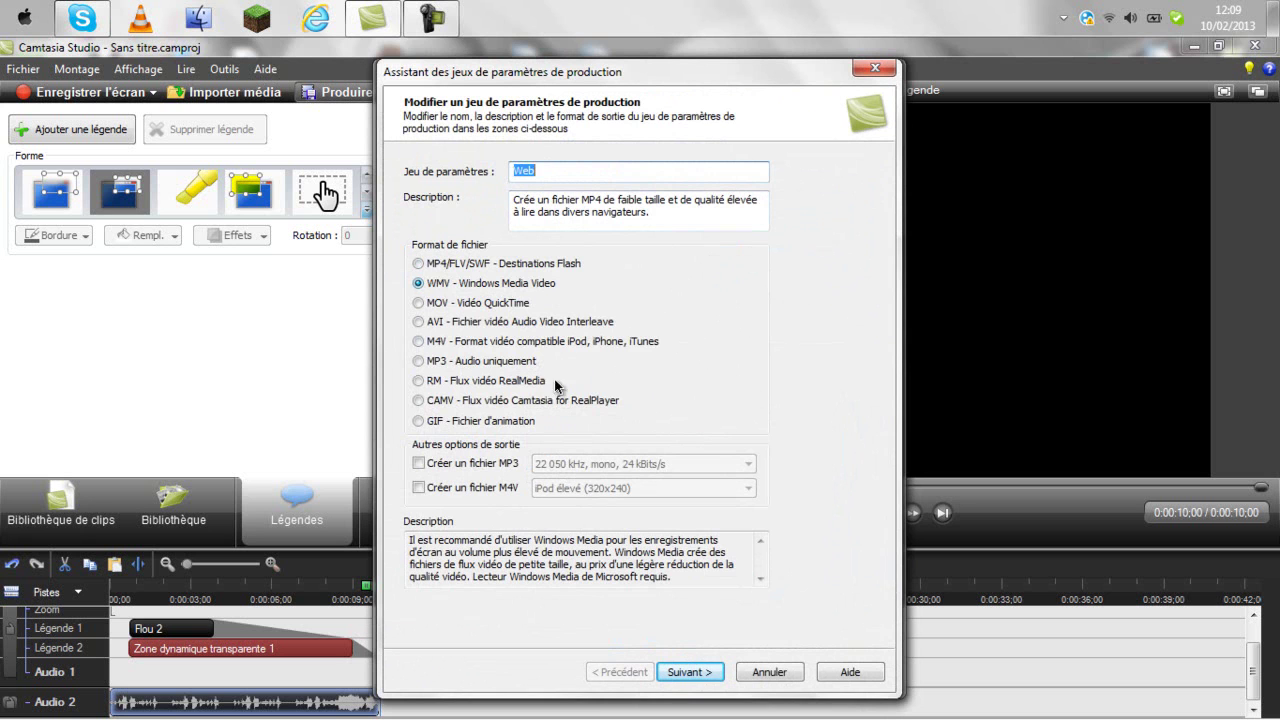
Accept the Web preset's WMV format and recommended Windows Media encoding profile, and advance to the video size settings
{"action": "left_click", "coordinate": [703, 674]}
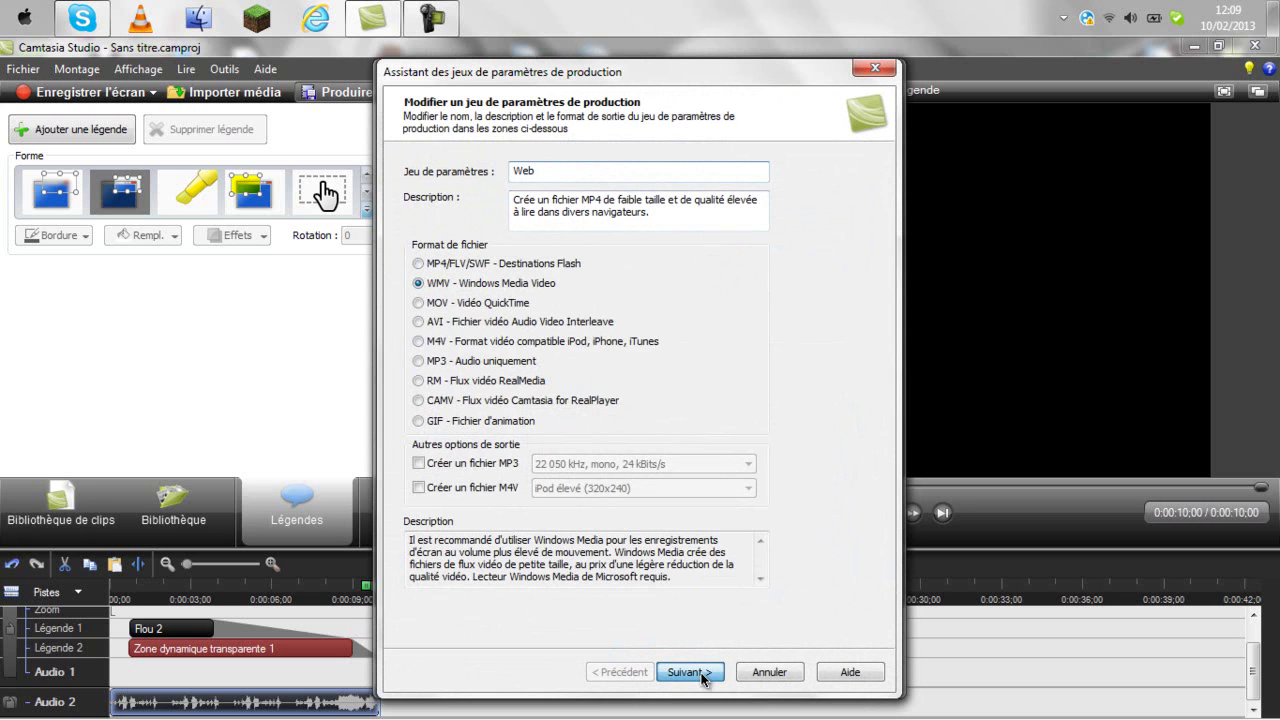
{"action": "left_click", "coordinate": [688, 674]}
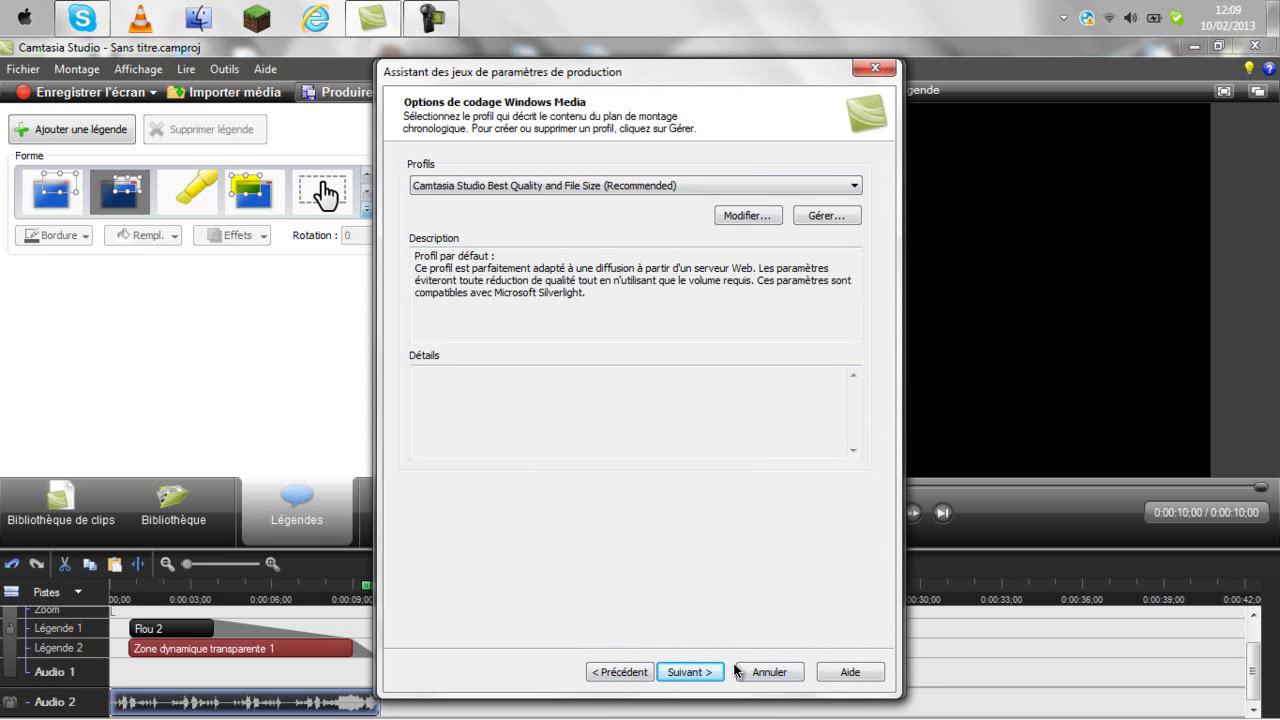
{"action": "left_click", "coordinate": [709, 672]}
{"action": "left_click", "coordinate": [620, 676]}
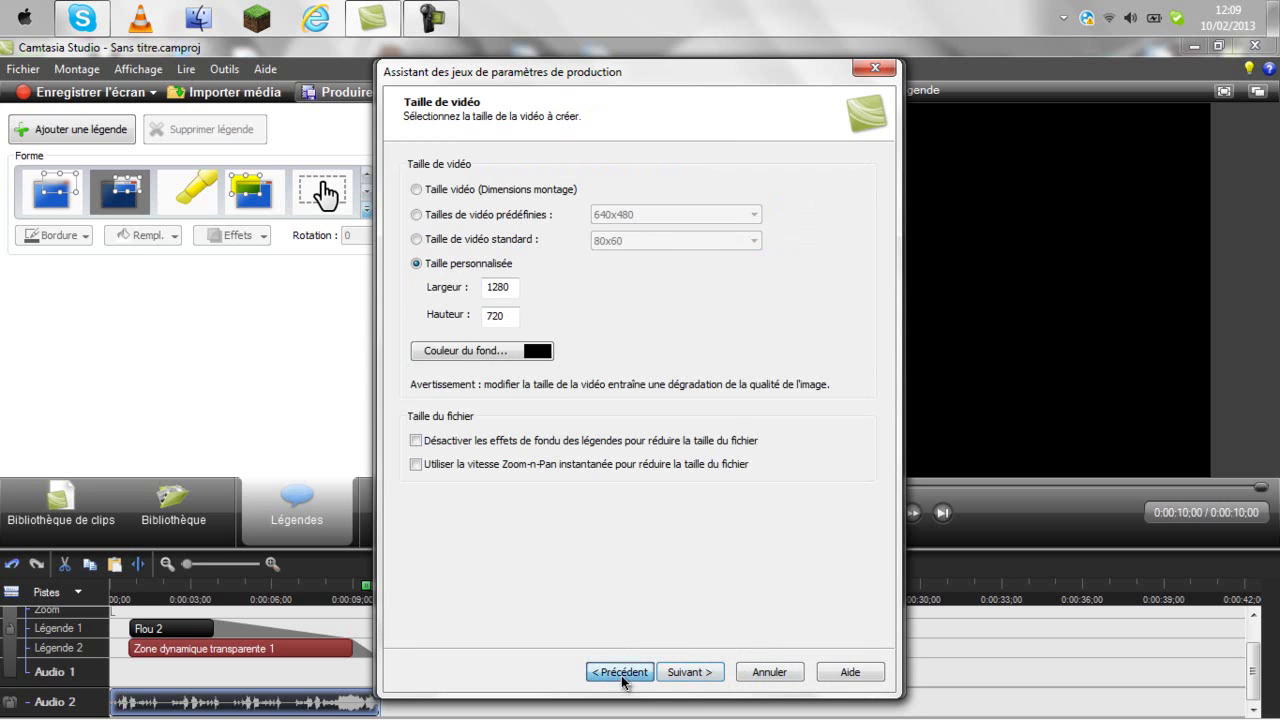
{"action": "left_click", "coordinate": [688, 672]}
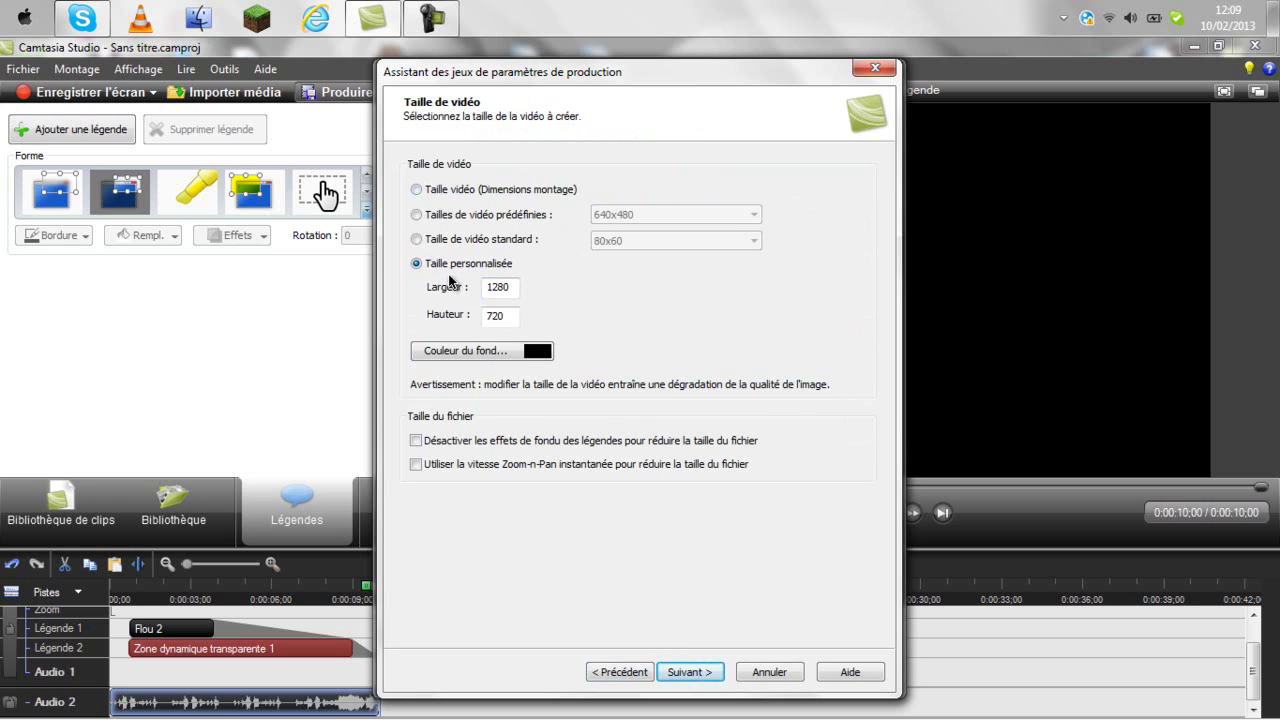
Keep the preset's custom video size of 1280 x 720, finish modifying the Web preset with default options, and close the preset manager
{"action": "left_click_drag", "start_coordinate": [514, 287], "coordinate": [484, 317]}
{"action": "left_click", "coordinate": [693, 672]}
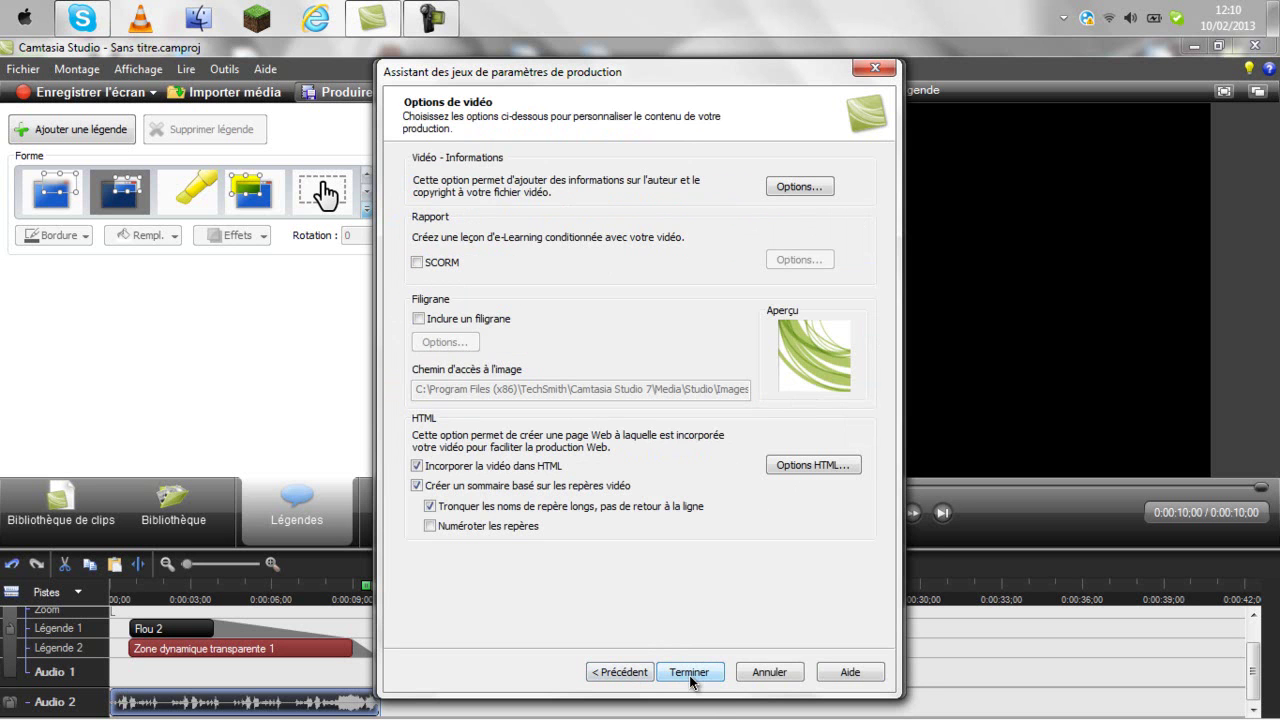
{"action": "left_click", "coordinate": [688, 674]}
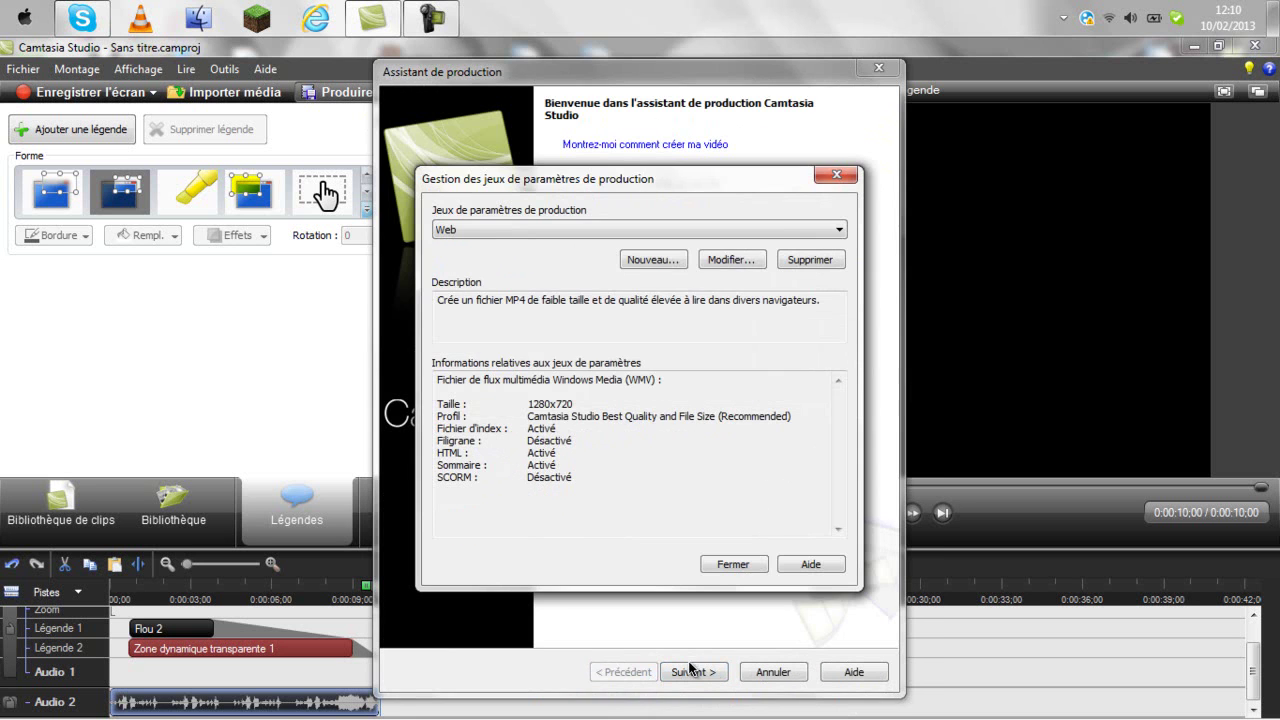
{"action": "left_click", "coordinate": [757, 560]}
Choose the Web preset for the production and continue in Windows Media format despite the unsupported features
{"action": "left_click", "coordinate": [790, 190]}
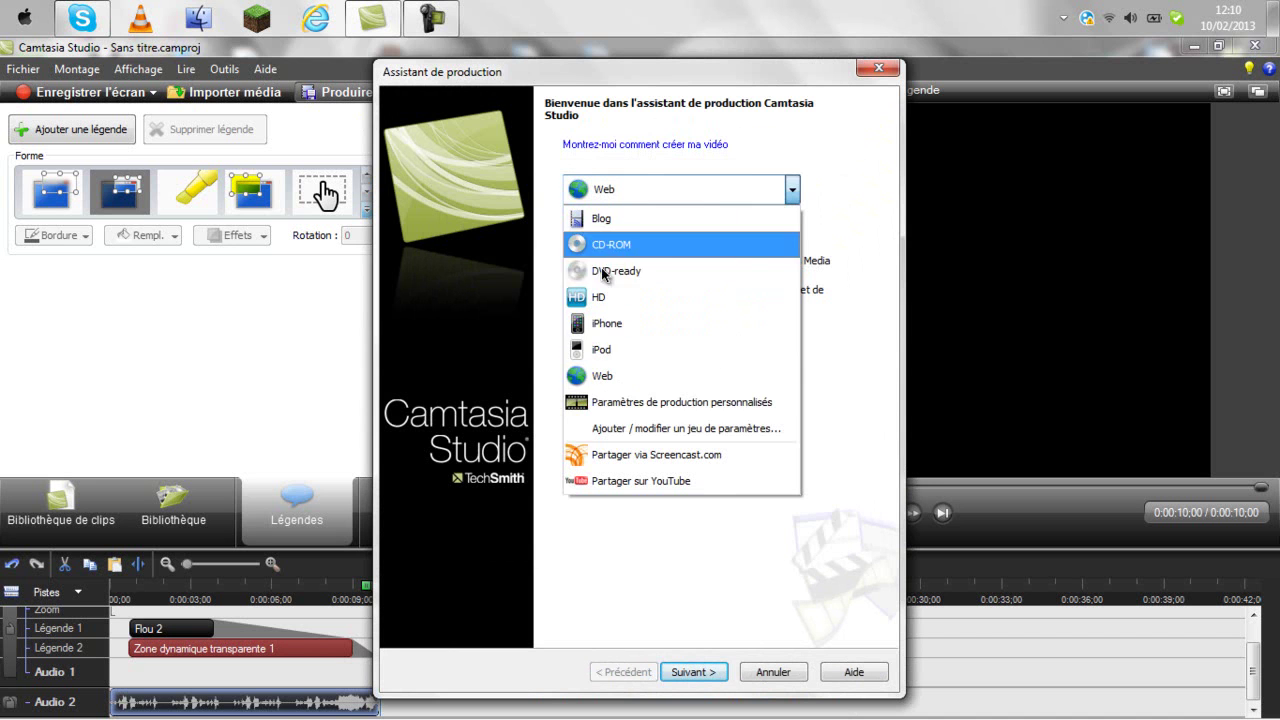
{"action": "left_click", "coordinate": [648, 372]}
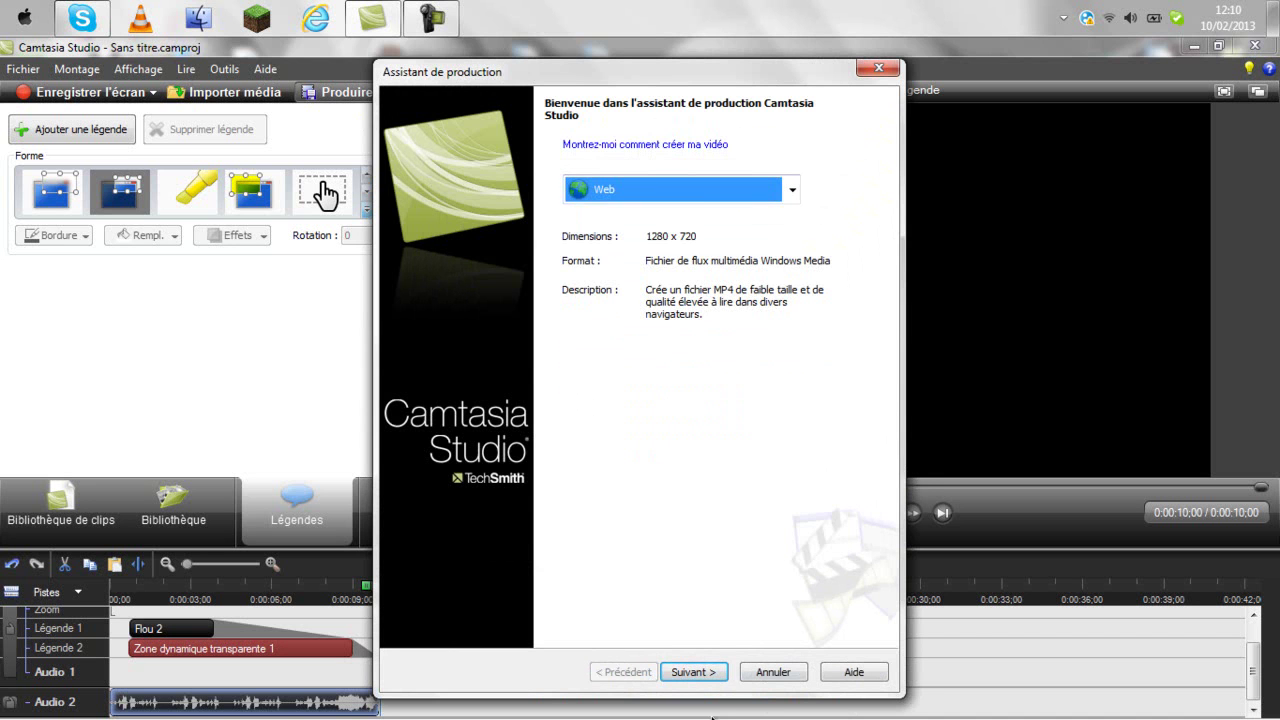
{"action": "left_click", "coordinate": [700, 676]}
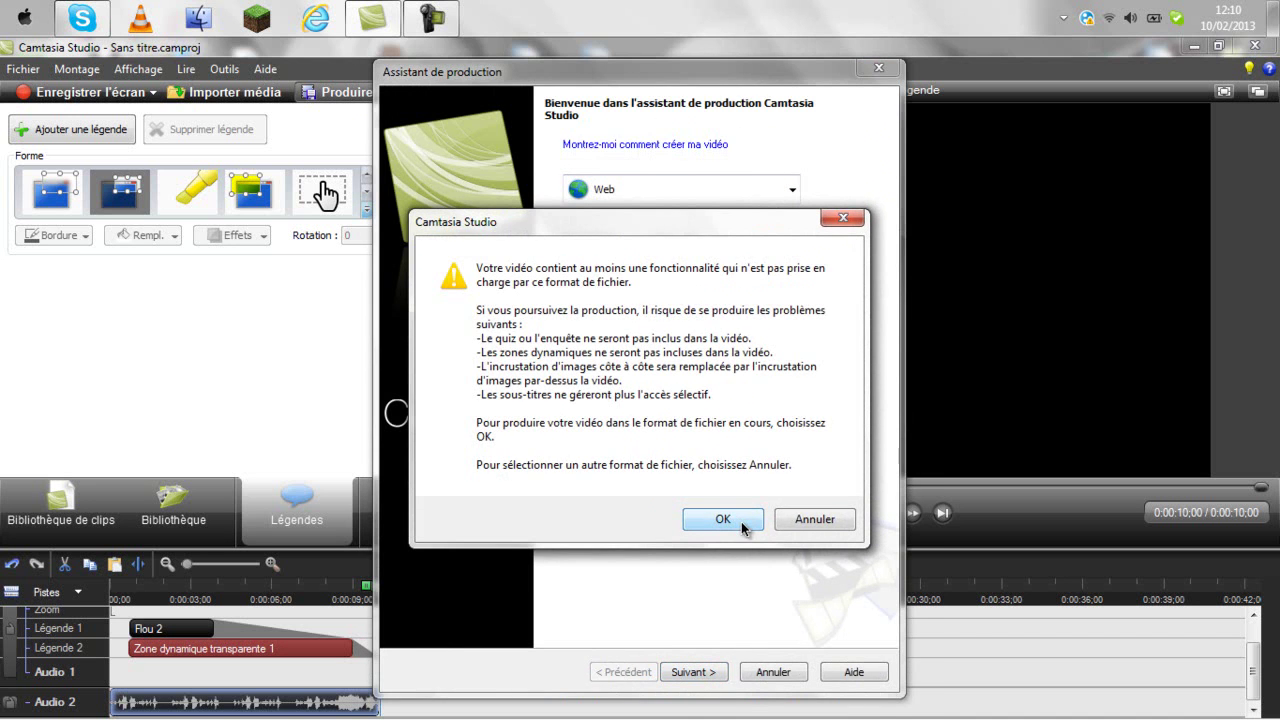
{"action": "left_click", "coordinate": [741, 521]}
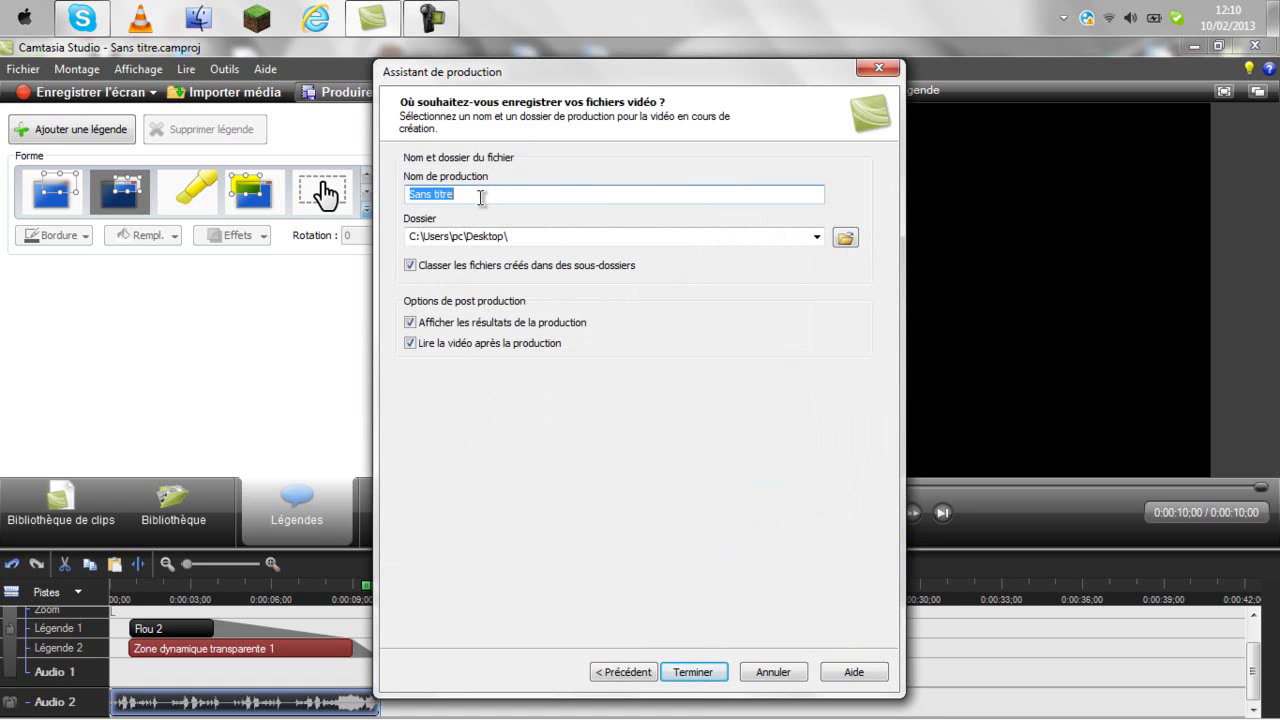
Name the production "nouvelle intro" in the desktop folder and start rendering the video
{"action": "key", "text": "BackSpace"}
{"action": "left_click", "coordinate": [693, 672]}
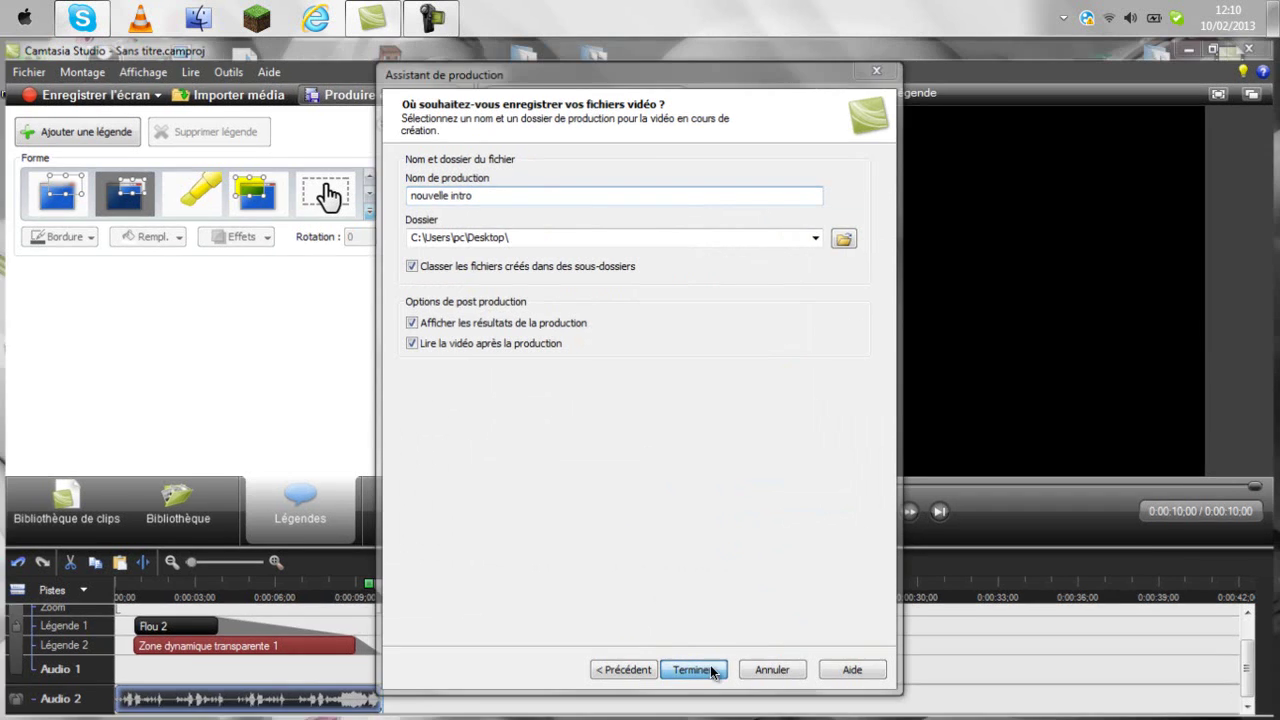
{"action": "left_click_drag", "start_coordinate": [607, 325], "coordinate": [613, 291]}
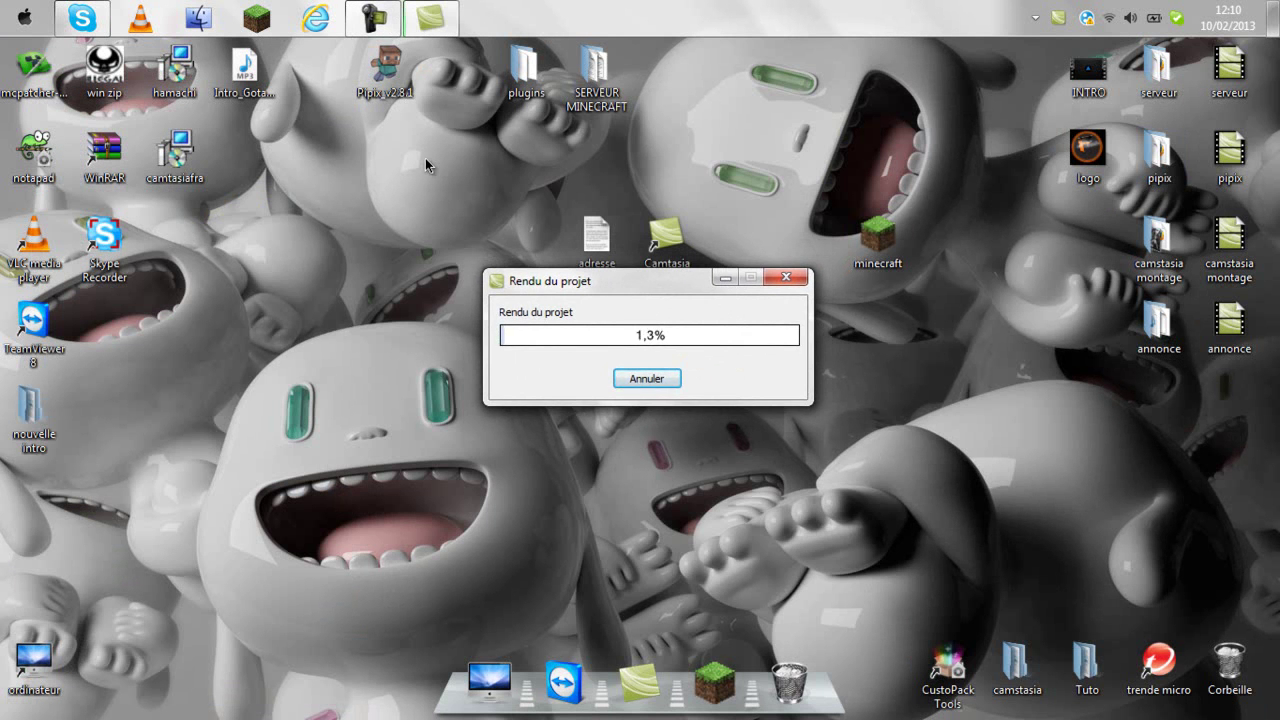
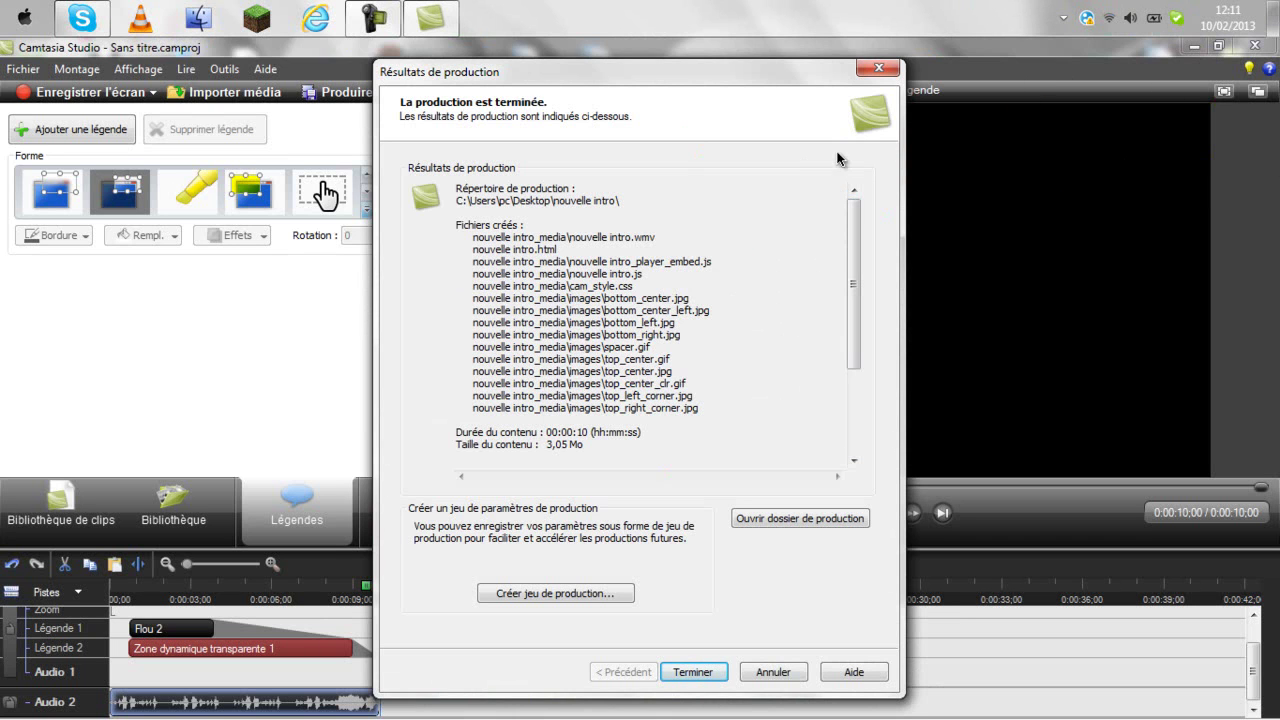
Finish the production results dialog and close the Firefox window that plays the produced video
{"action": "left_click_drag", "start_coordinate": [552, 82], "coordinate": [555, 63]}
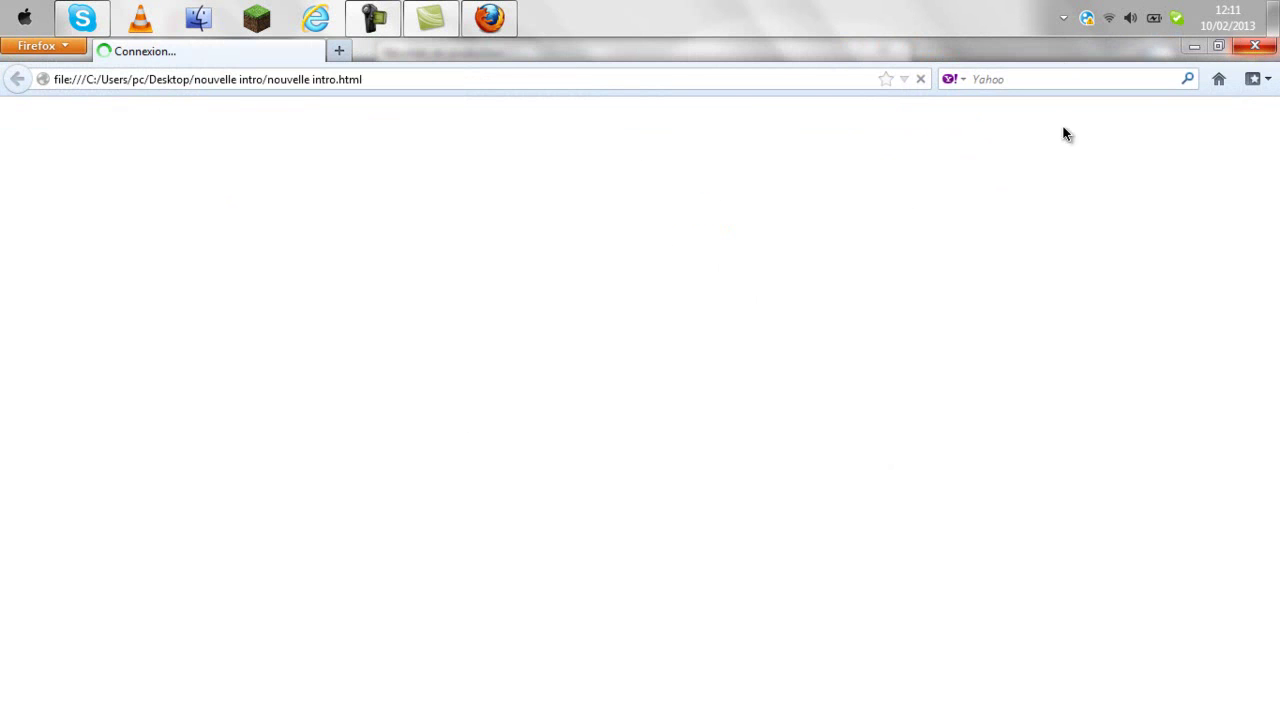
{"action": "right_click", "coordinate": [481, 24]}
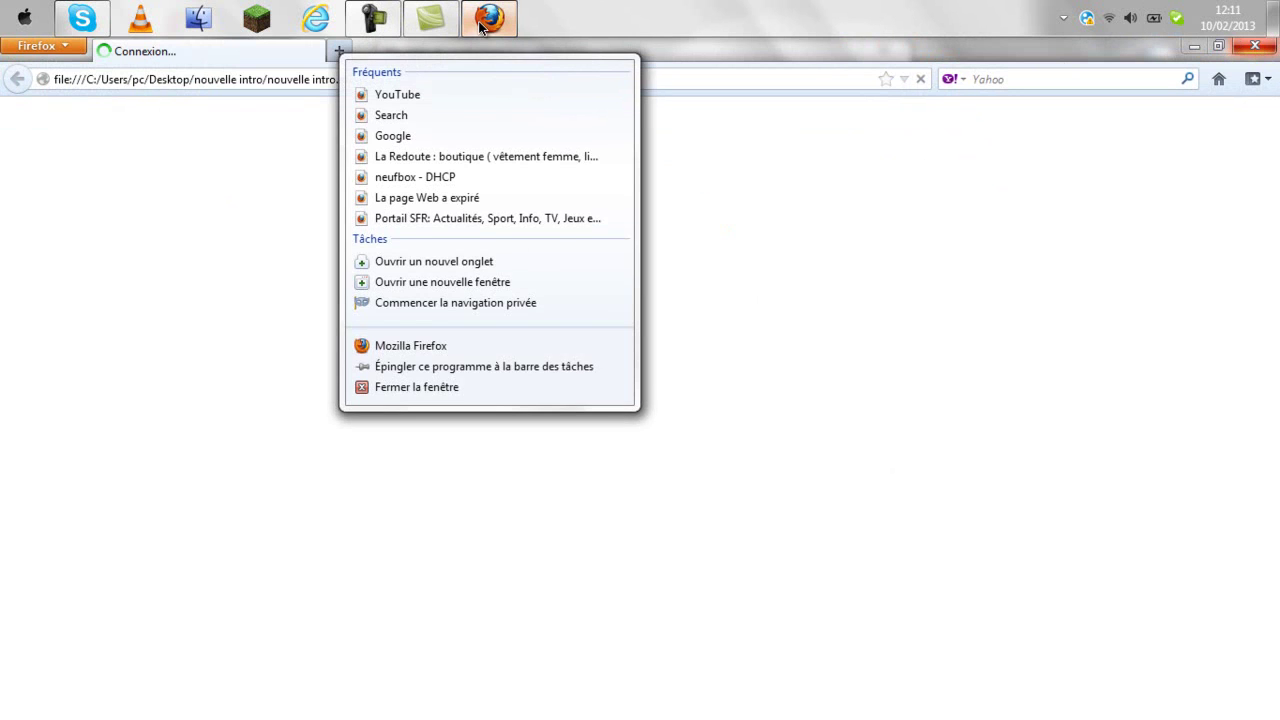
{"action": "left_click", "coordinate": [478, 388]}
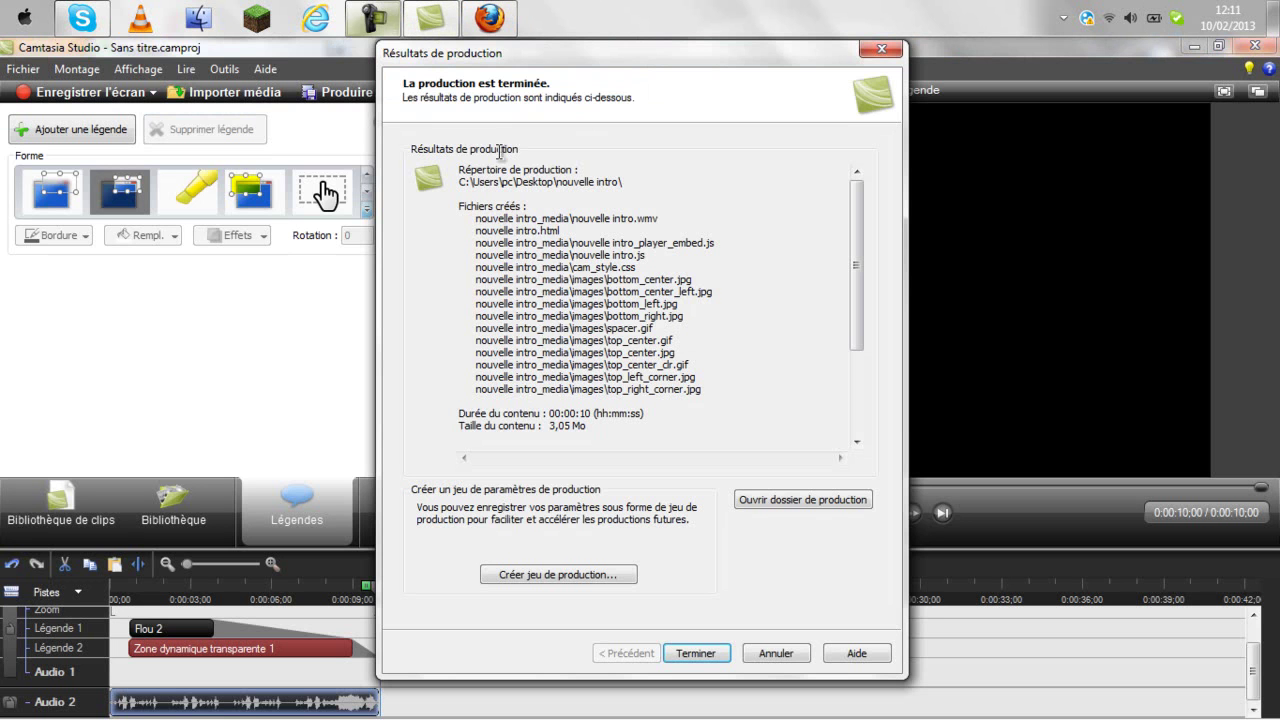
{"action": "left_click", "coordinate": [695, 653]}
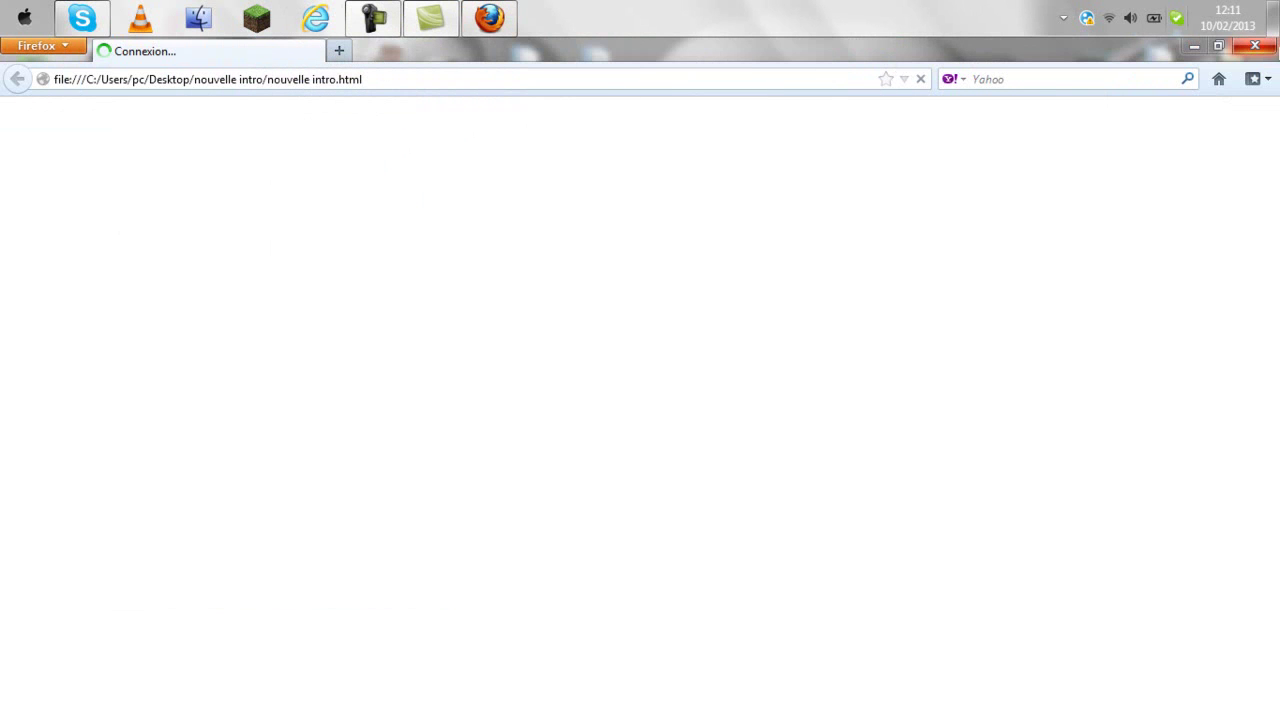
{"action": "left_click", "coordinate": [1259, 40]}
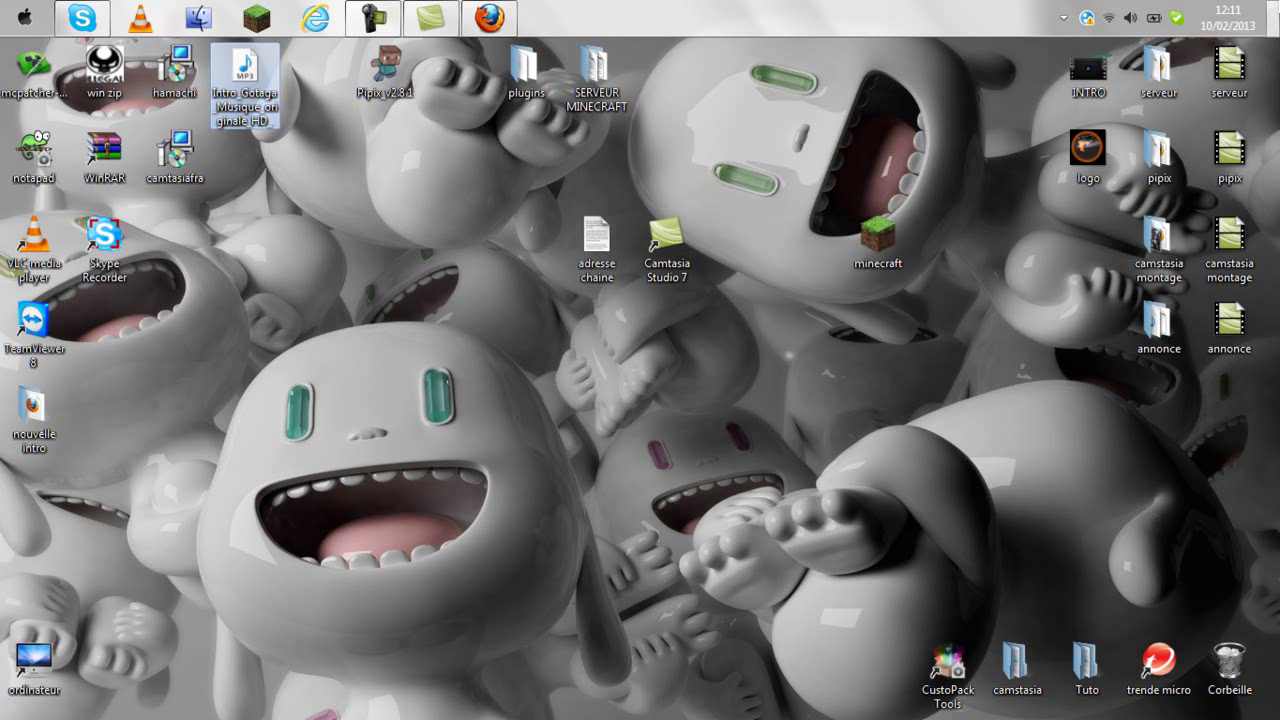
Move the "nouvelle intro" folder on the desktop beside the INTRO file, keeping the INTRO and logo icons in their original column
{"action": "left_click_drag", "start_coordinate": [34, 415], "coordinate": [1090, 95]}
{"action": "left_click_drag", "start_coordinate": [1108, 205], "coordinate": [946, 74]}
{"action": "left_click_drag", "start_coordinate": [1020, 78], "coordinate": [1090, 74]}
{"action": "left_click_drag", "start_coordinate": [1012, 190], "coordinate": [1022, 80]}
{"action": "left_click", "coordinate": [1065, 222]}
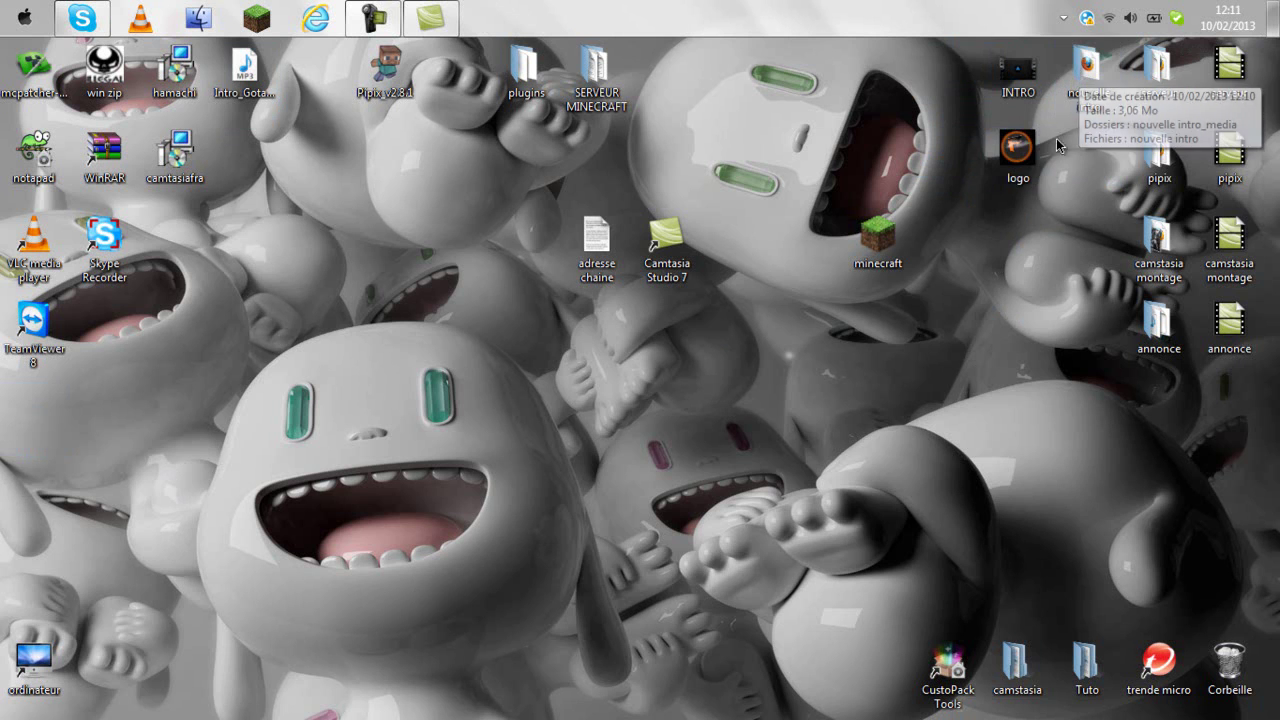
{"action": "left_click_drag", "start_coordinate": [1083, 85], "coordinate": [945, 95]}
{"action": "left_click_drag", "start_coordinate": [1060, 268], "coordinate": [1018, 82]}
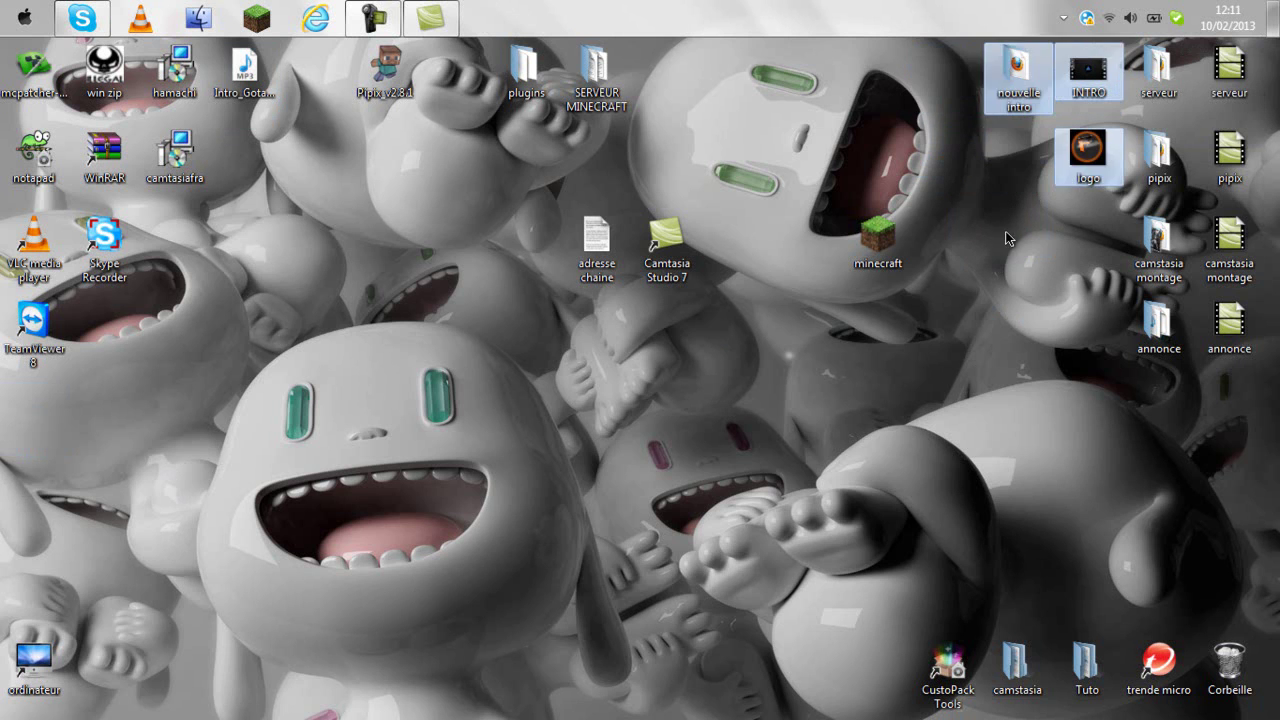
{"action": "left_click", "coordinate": [1014, 226]}
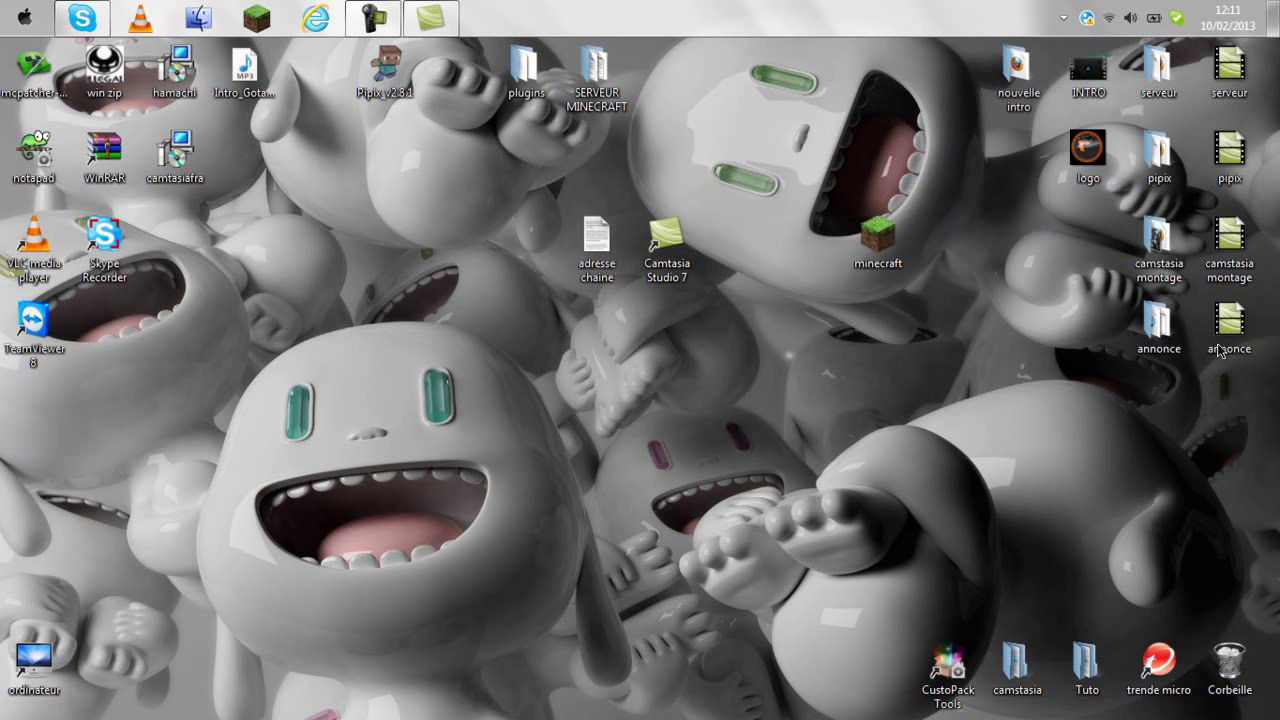
Locate the produced "nouvelle intro" video file inside the "nouvelle intro_media" subfolder, then close the folder window
{"action": "double_click", "coordinate": [1043, 75]}
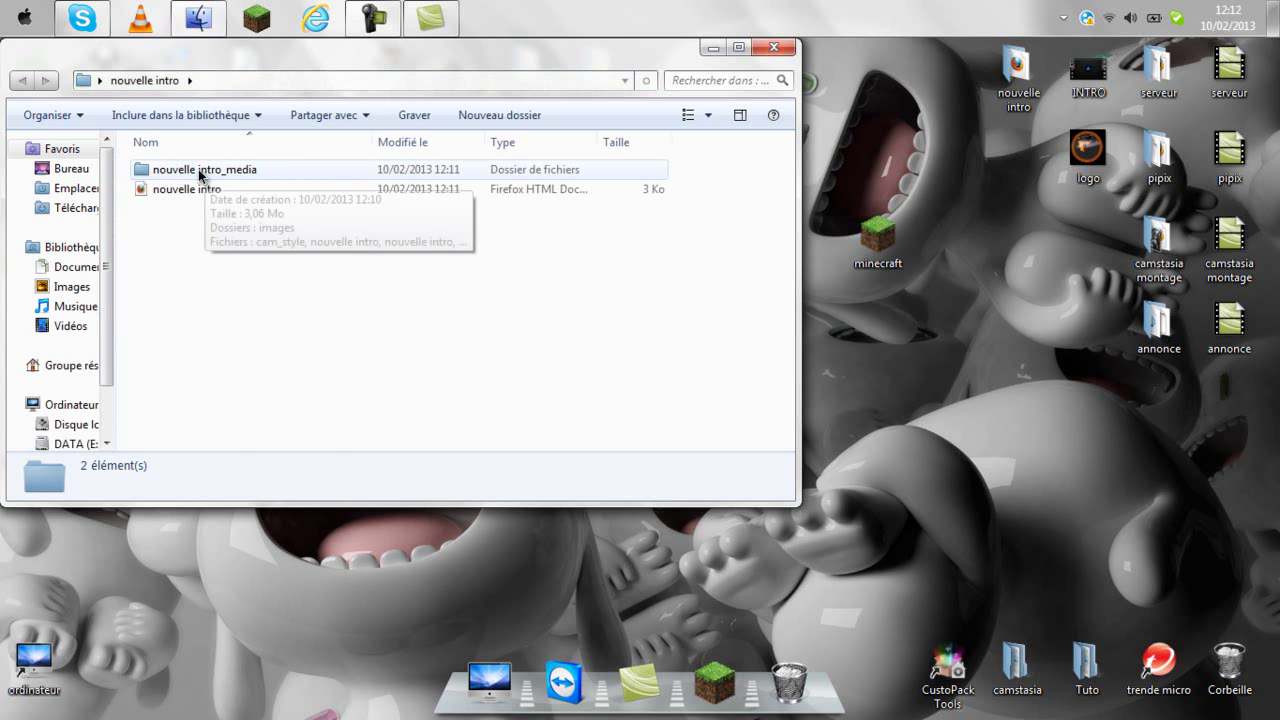
{"action": "double_click", "coordinate": [201, 172]}
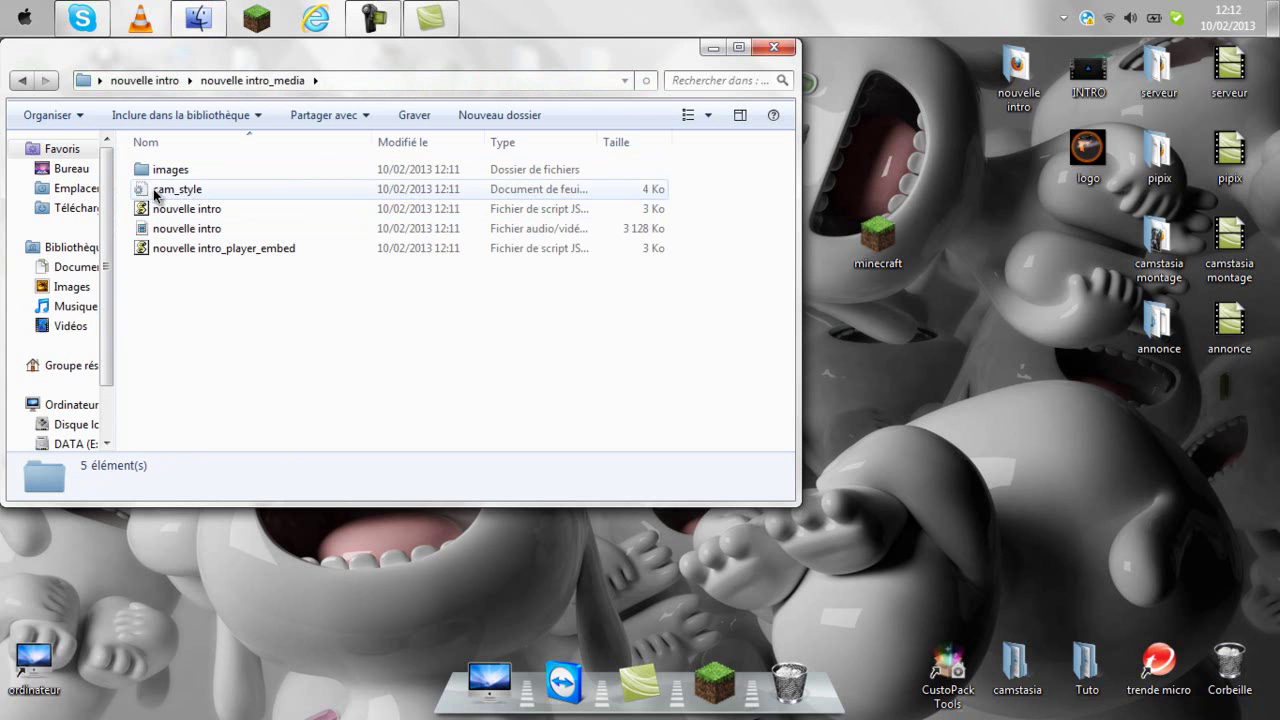
{"action": "left_click", "coordinate": [158, 229]}
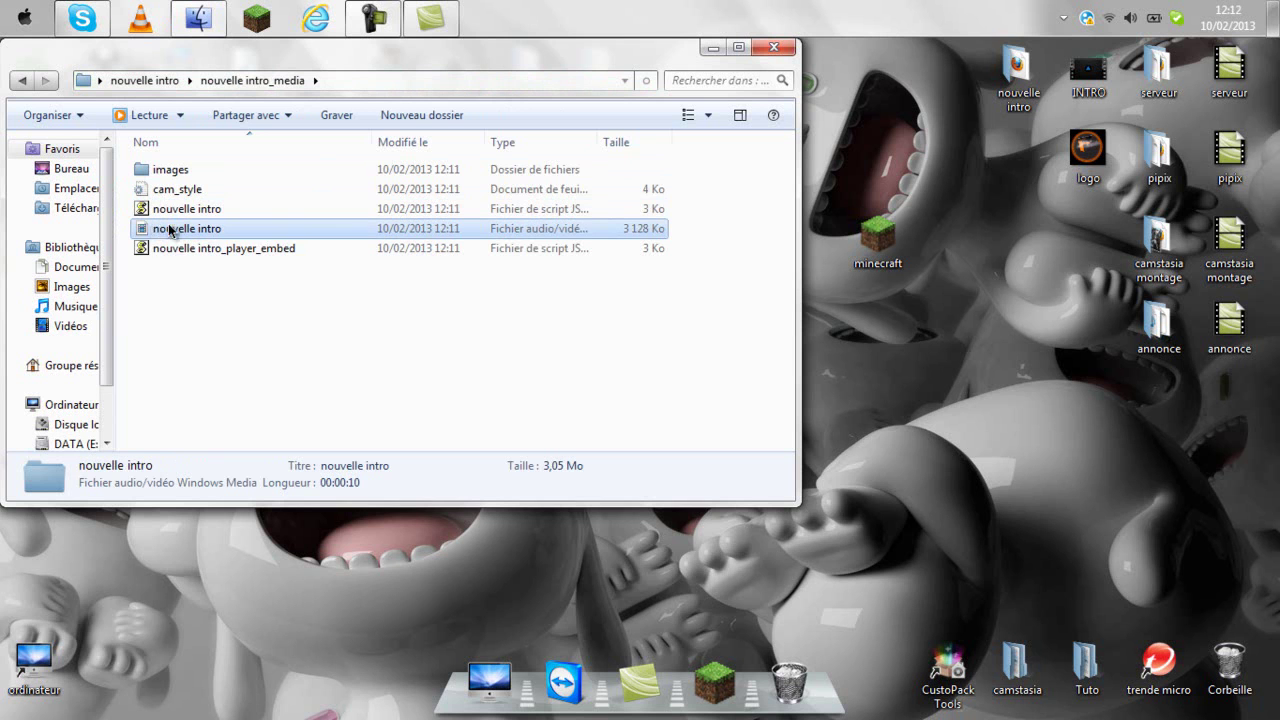
{"action": "left_click", "coordinate": [772, 49]}
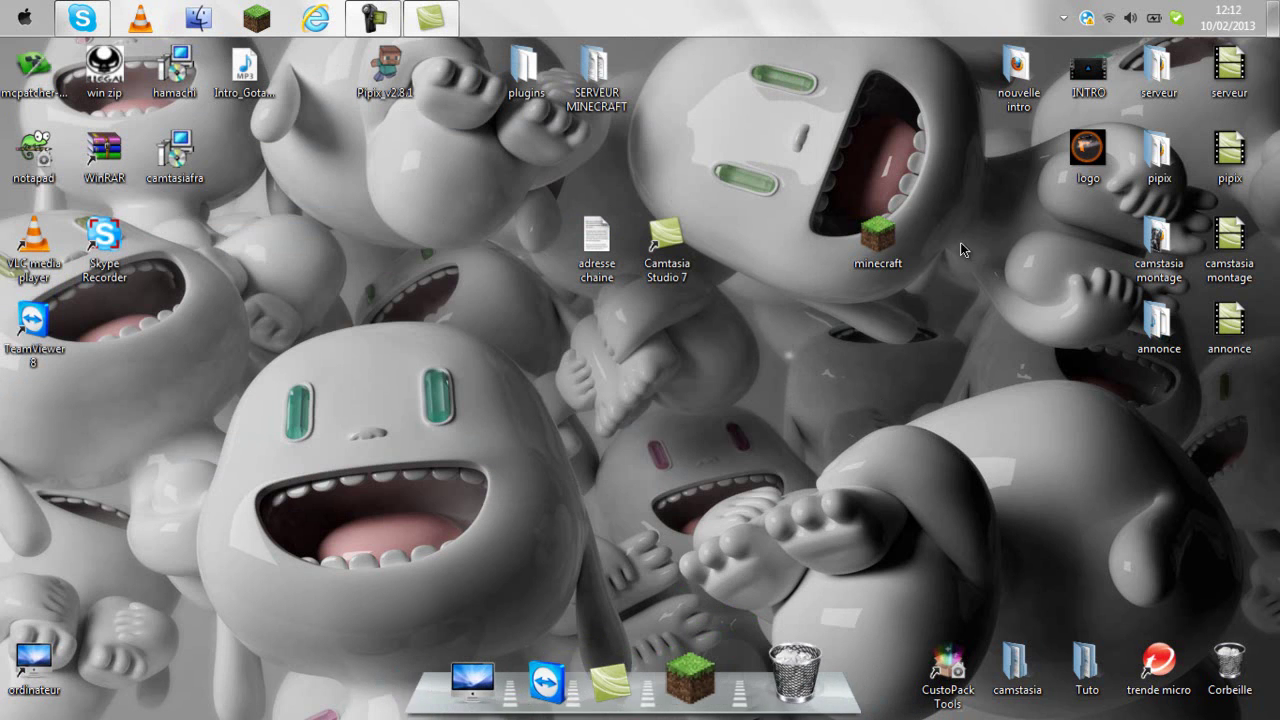
Delete the "nouvelle intro" folder from the desktop by sending it to the recycle bin
{"action": "right_click", "coordinate": [1023, 90]}
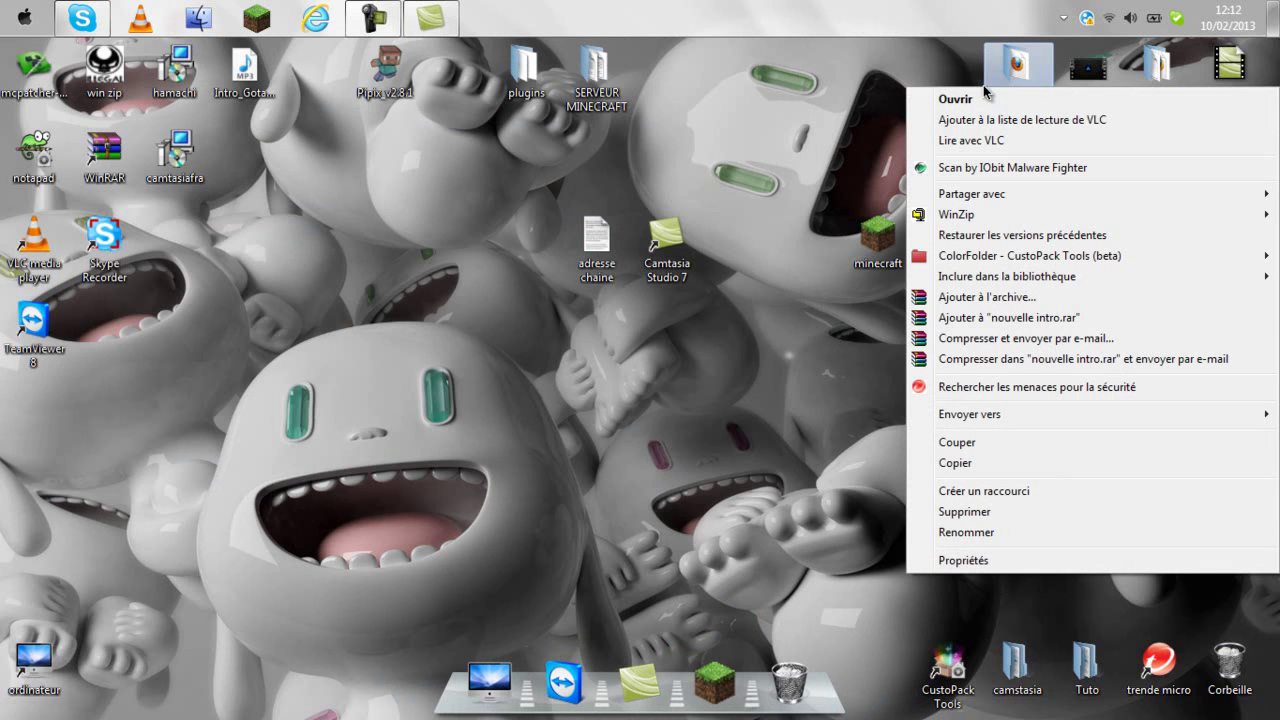
{"action": "left_click", "coordinate": [975, 512]}
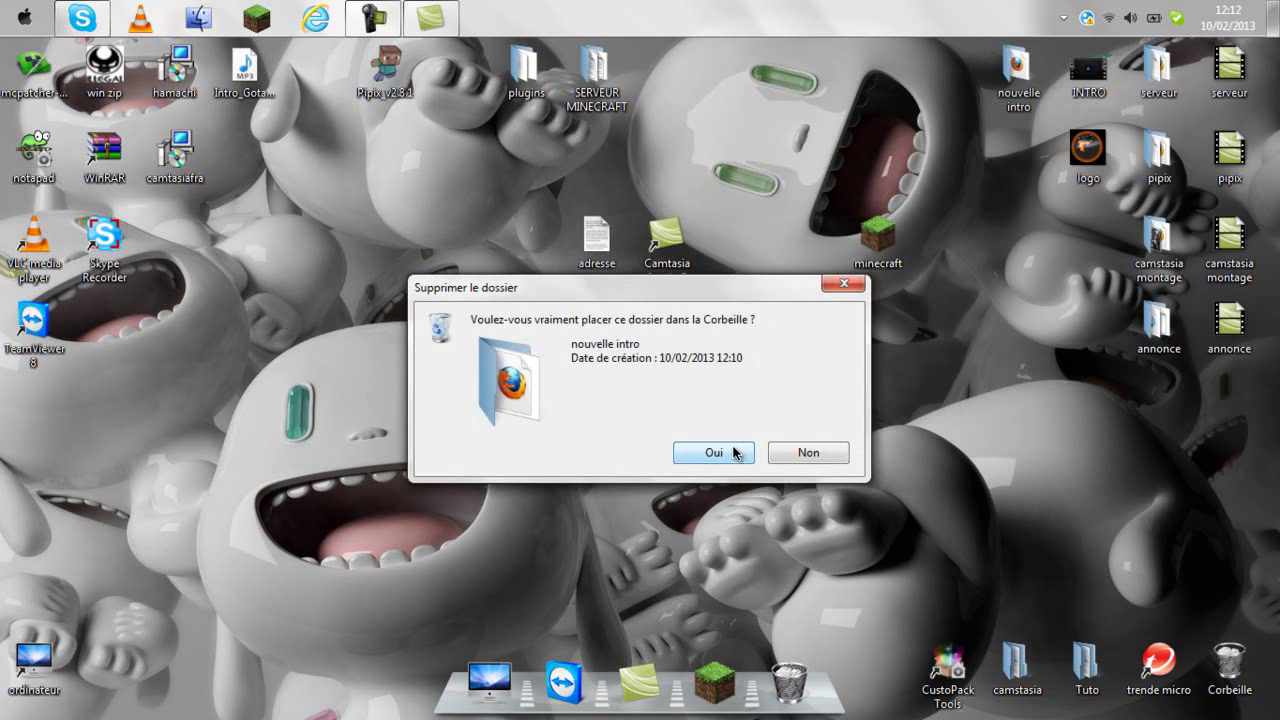
{"action": "left_click", "coordinate": [735, 451]}
Switch back to Camtasia Studio, preview the first seconds of the intro from the timeline start, and return the playhead to 0:00:00;00
{"action": "left_click", "coordinate": [410, 18]}
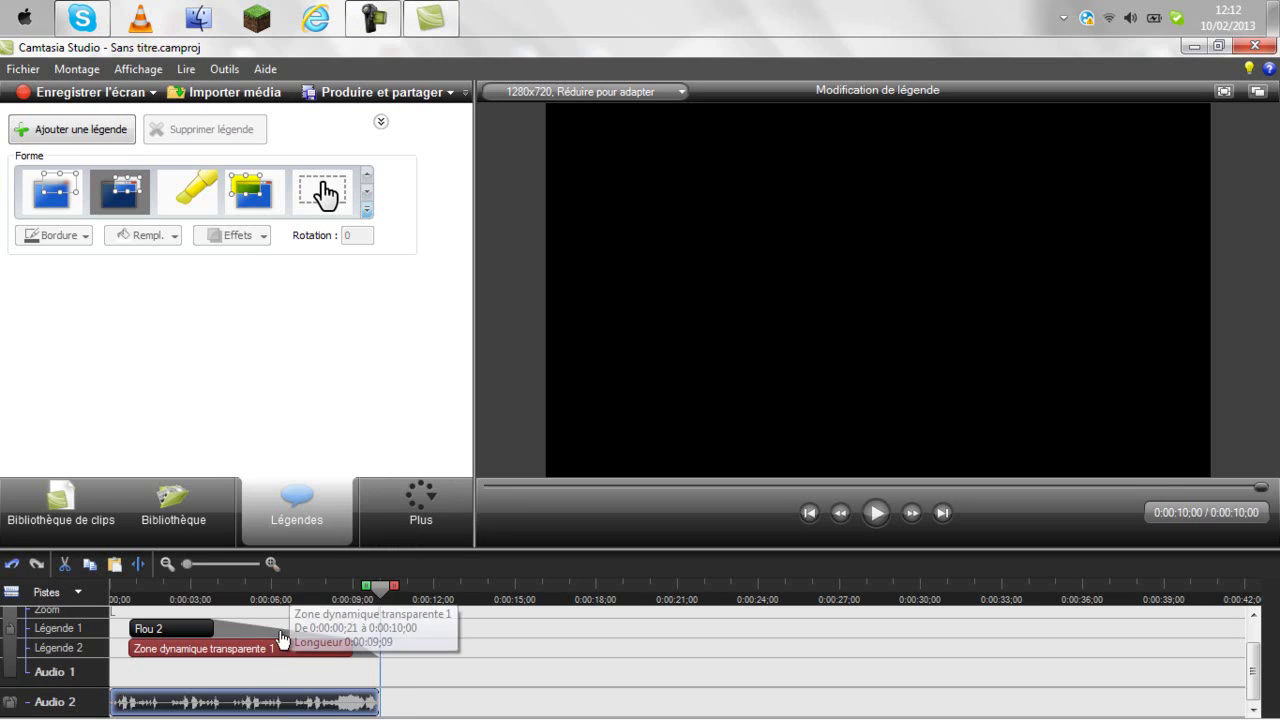
{"action": "left_click_drag", "start_coordinate": [376, 589], "coordinate": [110, 590]}
{"action": "left_click", "coordinate": [880, 516]}
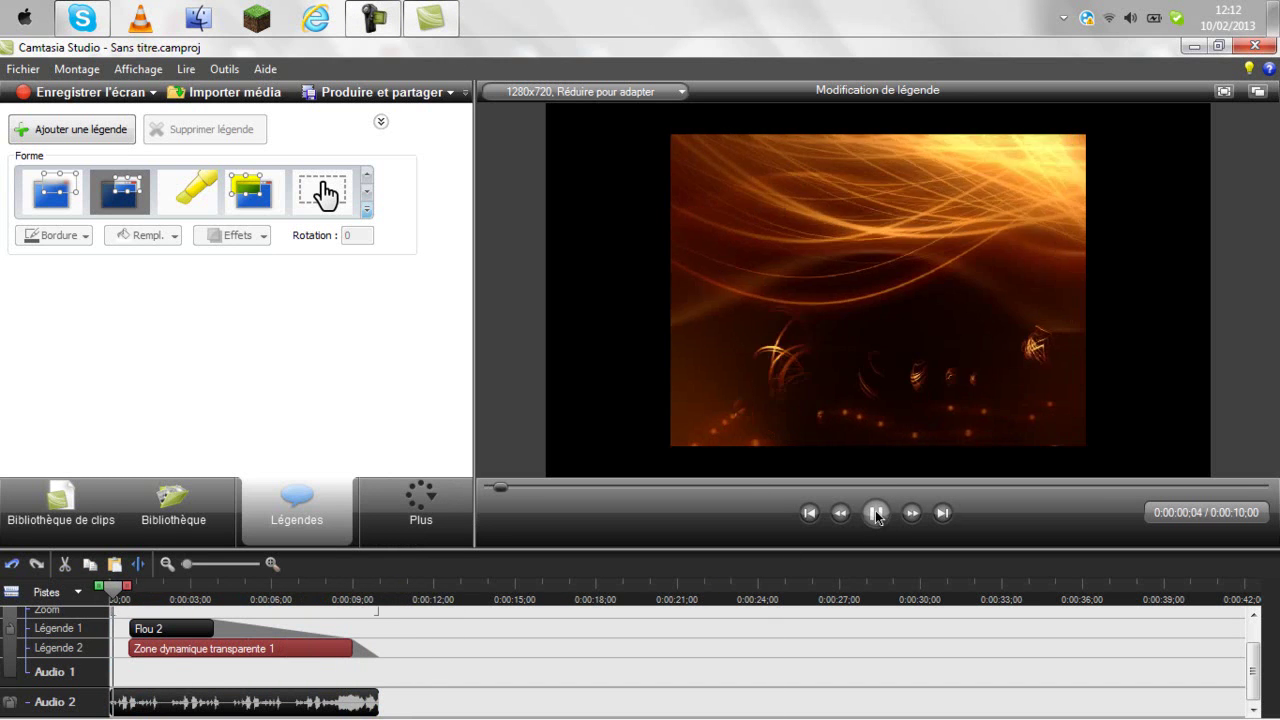
{"action": "left_click", "coordinate": [876, 514]}
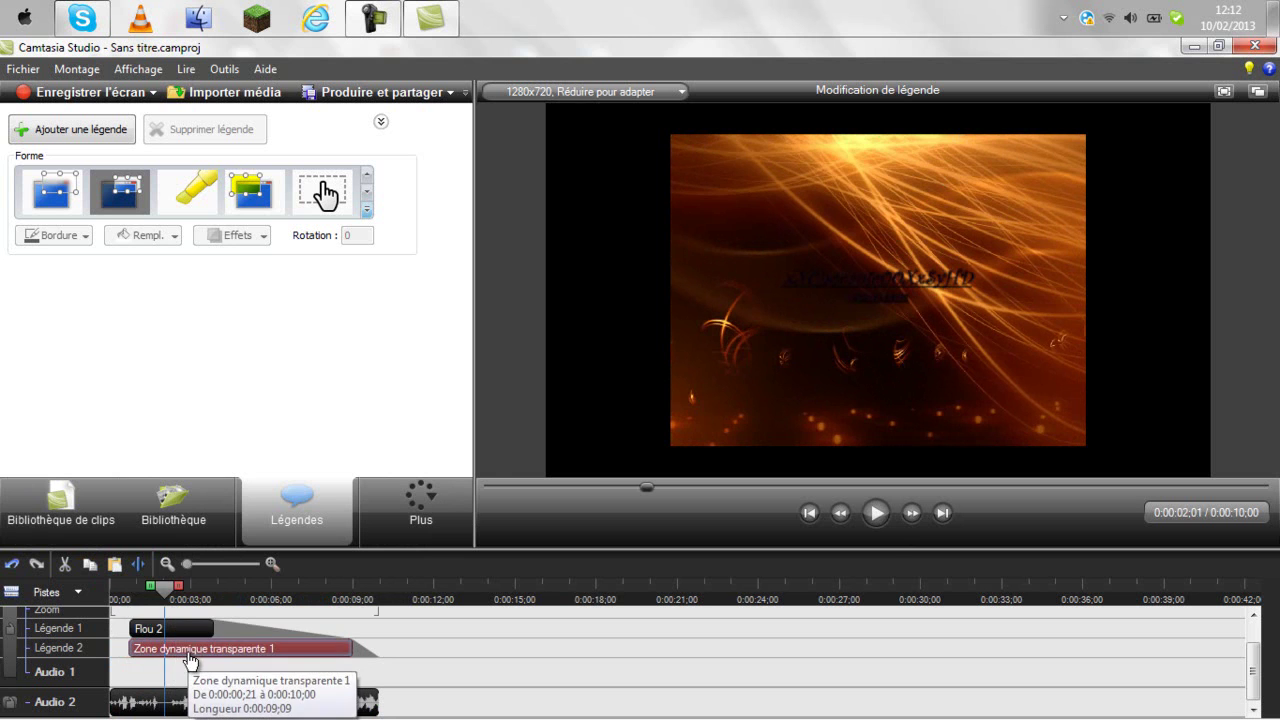
{"action": "left_click_drag", "start_coordinate": [165, 590], "coordinate": [110, 590]}
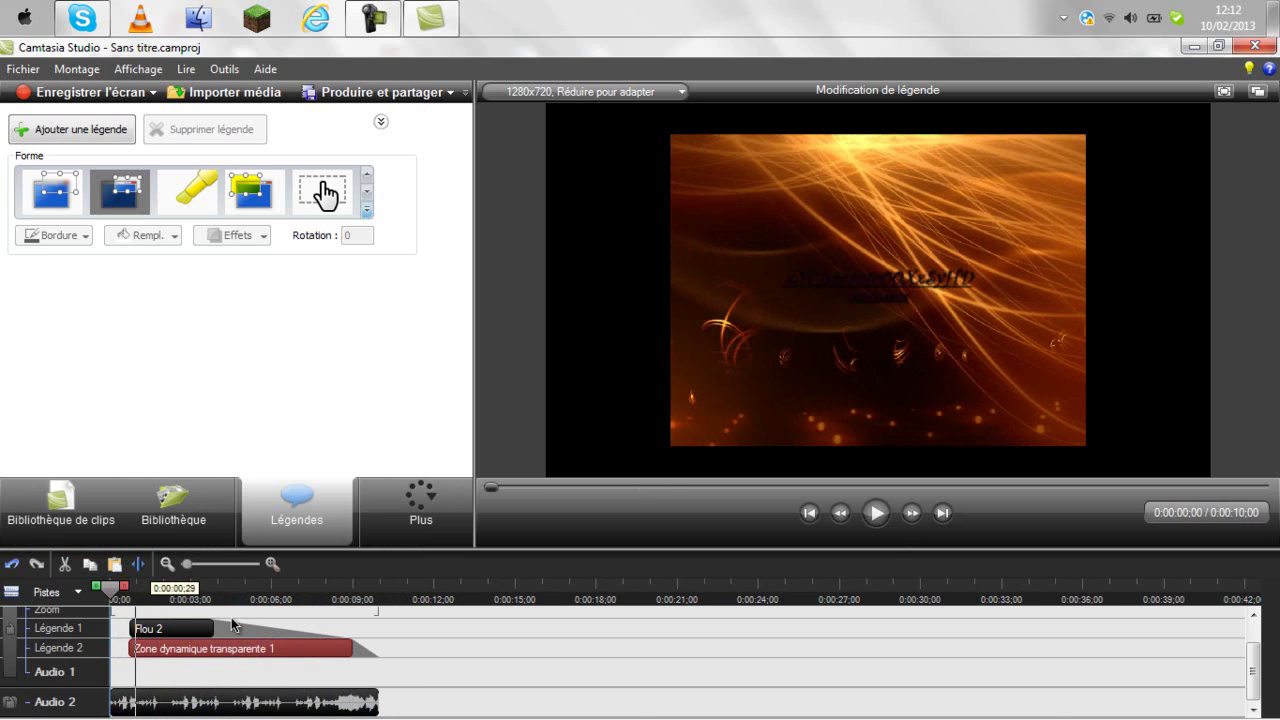
{"action": "mouse_move", "coordinate": [1249, 668]}
{"action": "left_mouse_down"}
{"action": "mouse_move", "coordinate": [1249, 650]}
{"action": "mouse_move", "coordinate": [1249, 690]}
{"action": "left_mouse_up"}
Replace "et serie" with "minecraft" in the subtitle of the Zone dynamique transparente 1 callout on Légende 2
{"action": "left_click", "coordinate": [322, 652]}
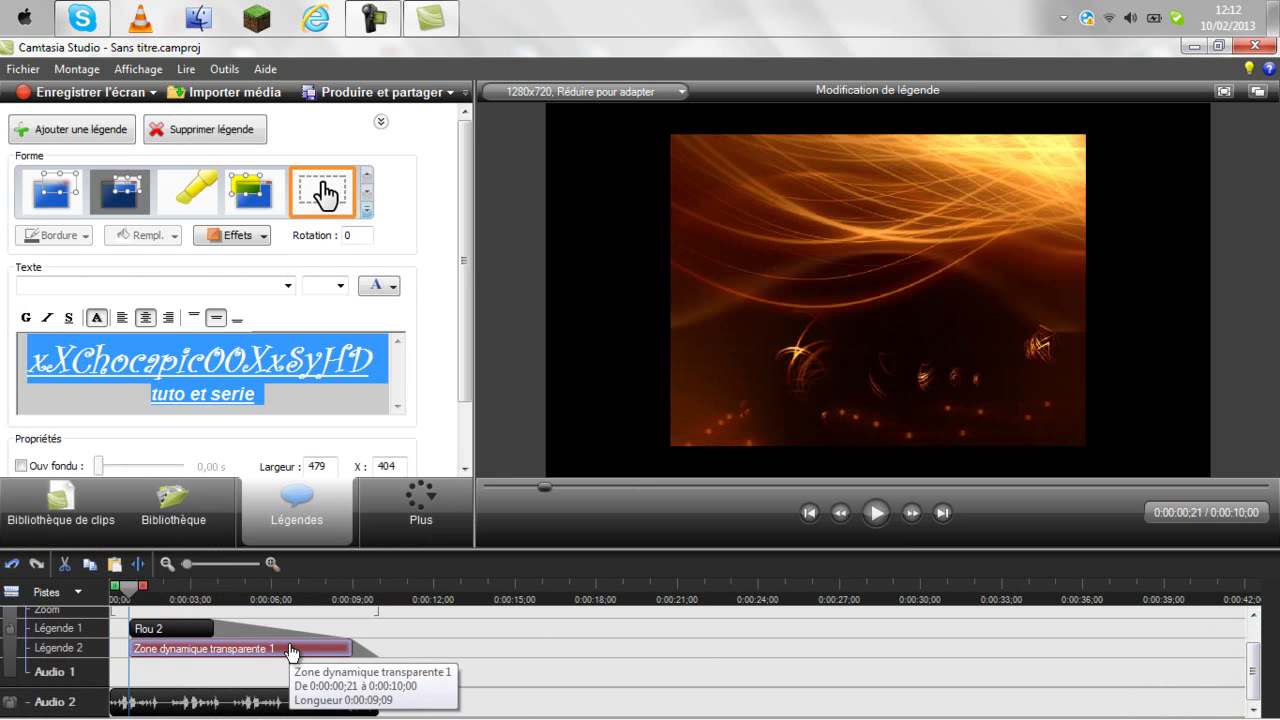
{"action": "left_click_drag", "start_coordinate": [266, 396], "coordinate": [196, 404]}
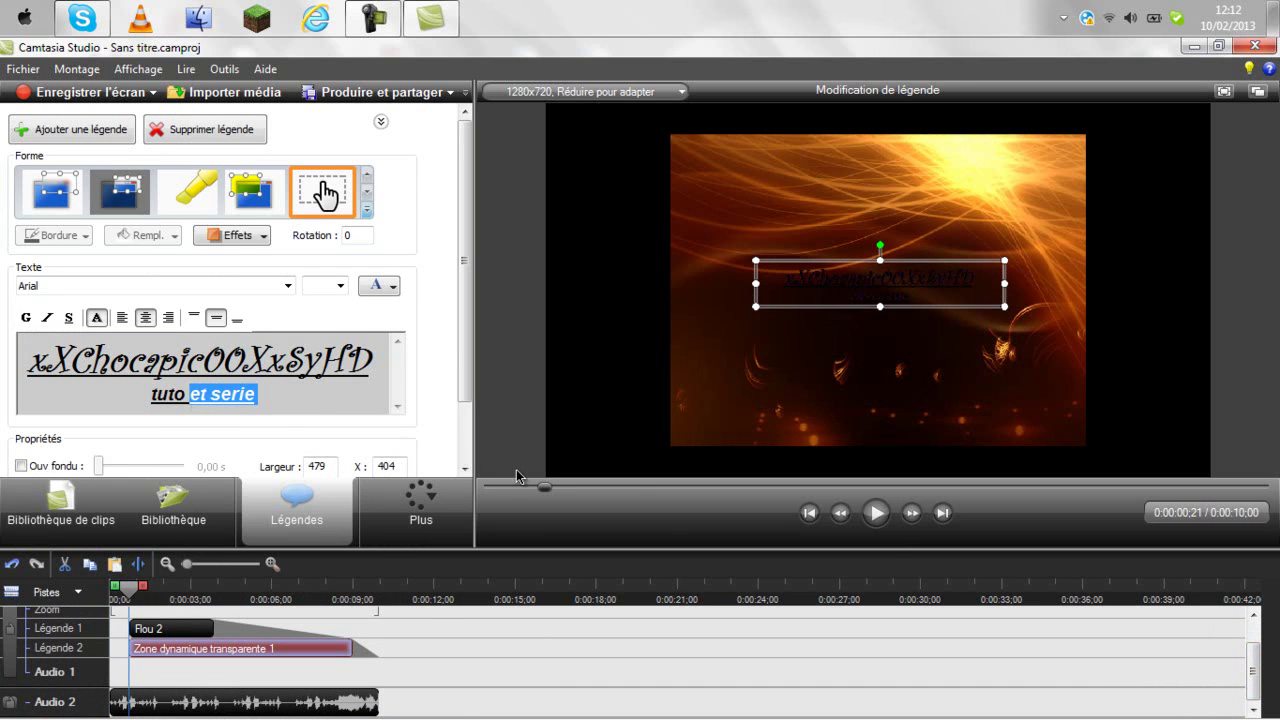
{"action": "key", "text": "BackSpace"}
{"action": "type", "text": "minecraft"}
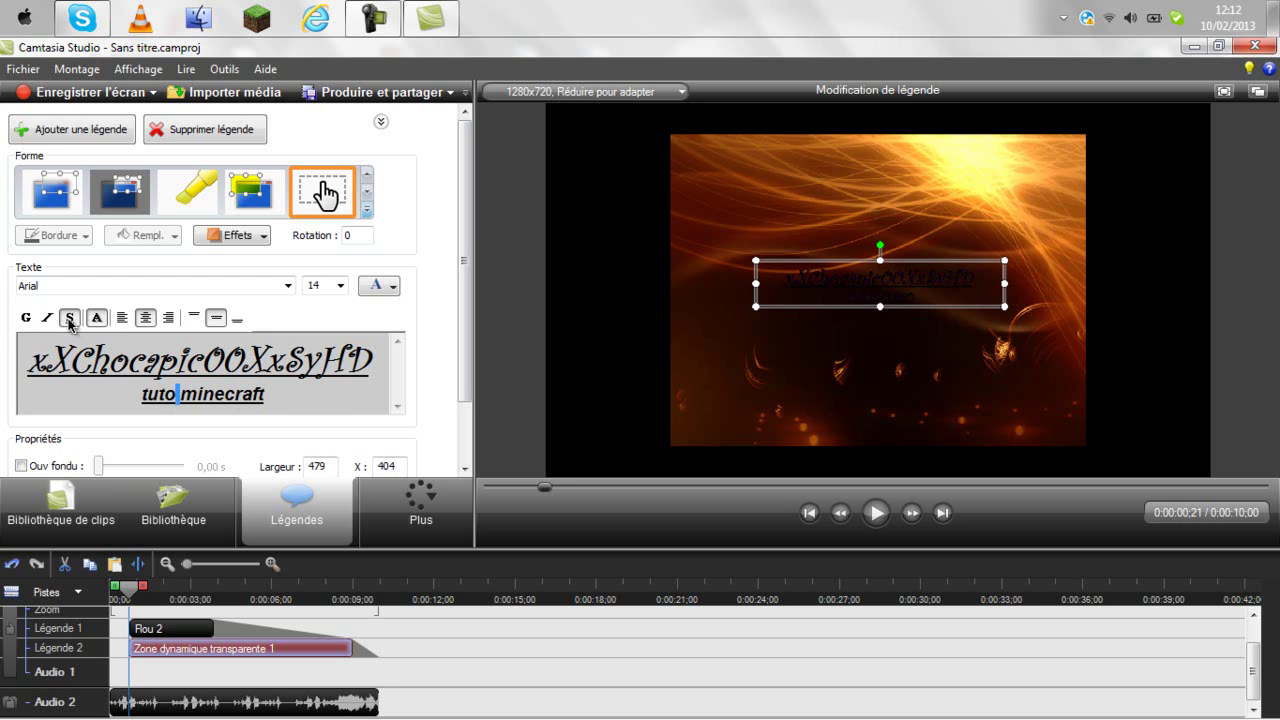
Apply bold, italic and underline to the space between "tuto" and "minecraft" in the callout's subtitle
{"action": "left_click", "coordinate": [290, 398]}
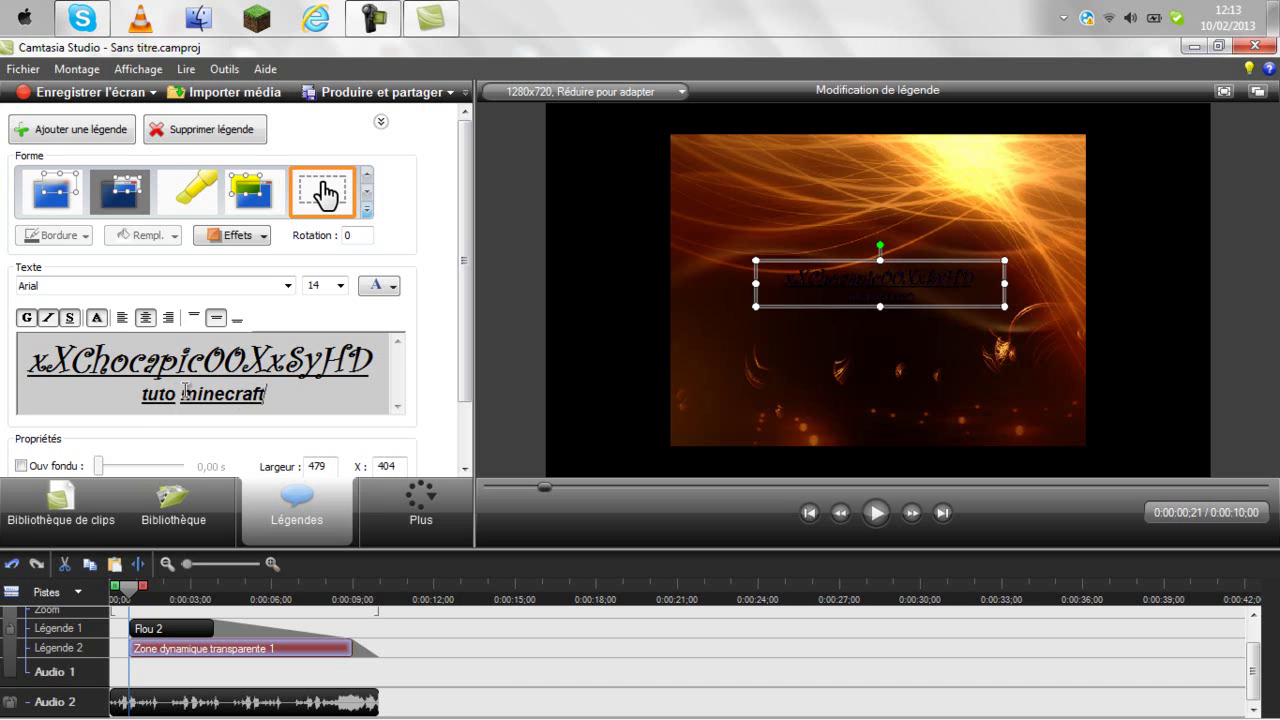
{"action": "left_click_drag", "start_coordinate": [184, 397], "coordinate": [177, 395]}
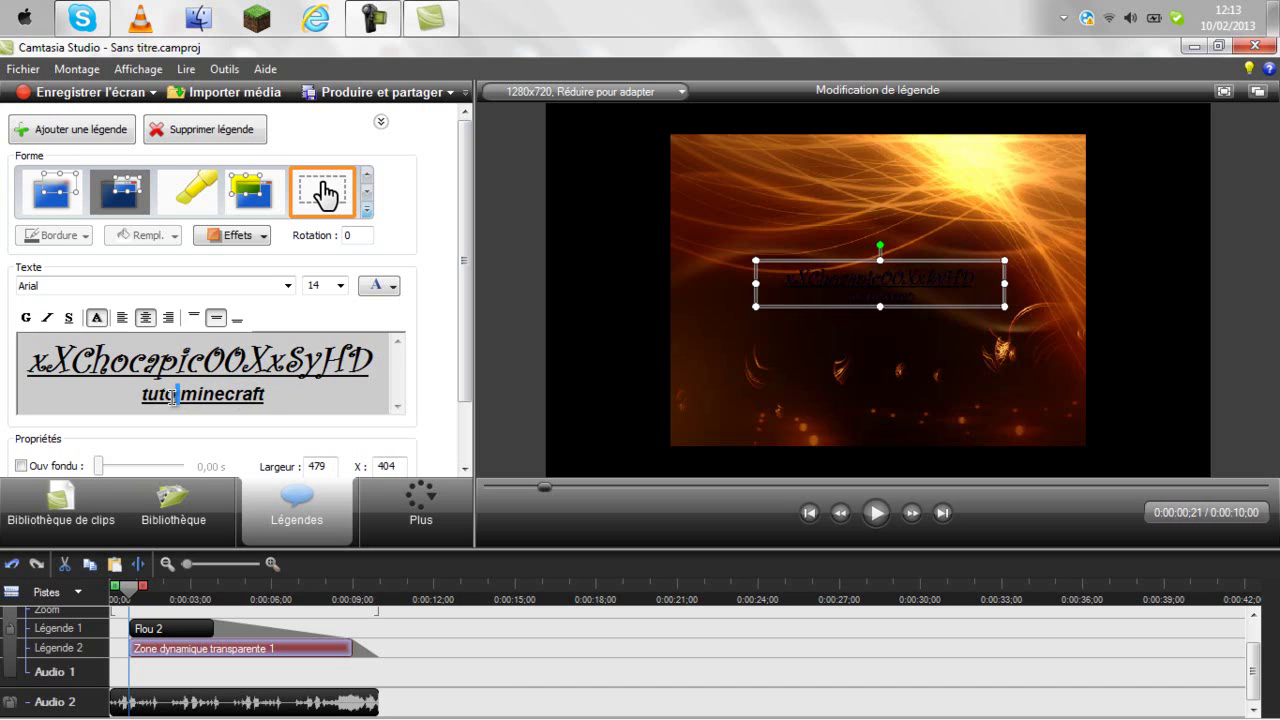
{"action": "left_click", "coordinate": [270, 410]}
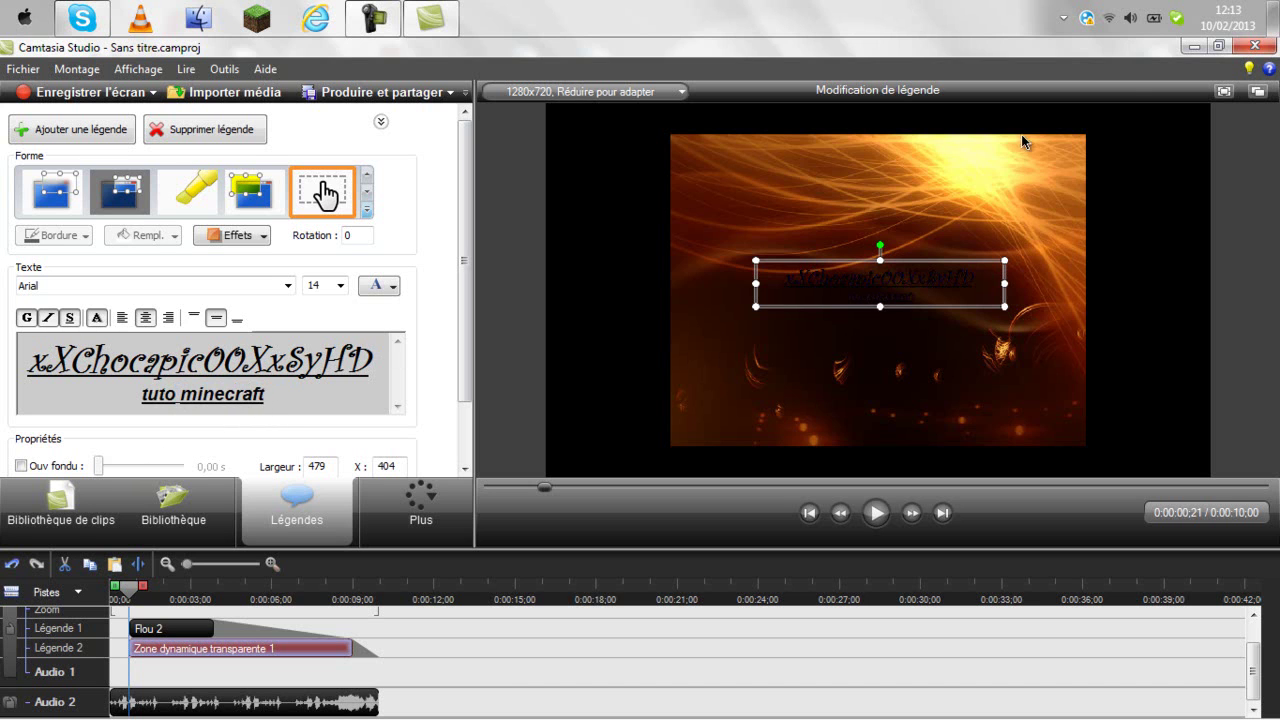
{"action": "left_click_drag", "start_coordinate": [371, 360], "coordinate": [318, 360]}
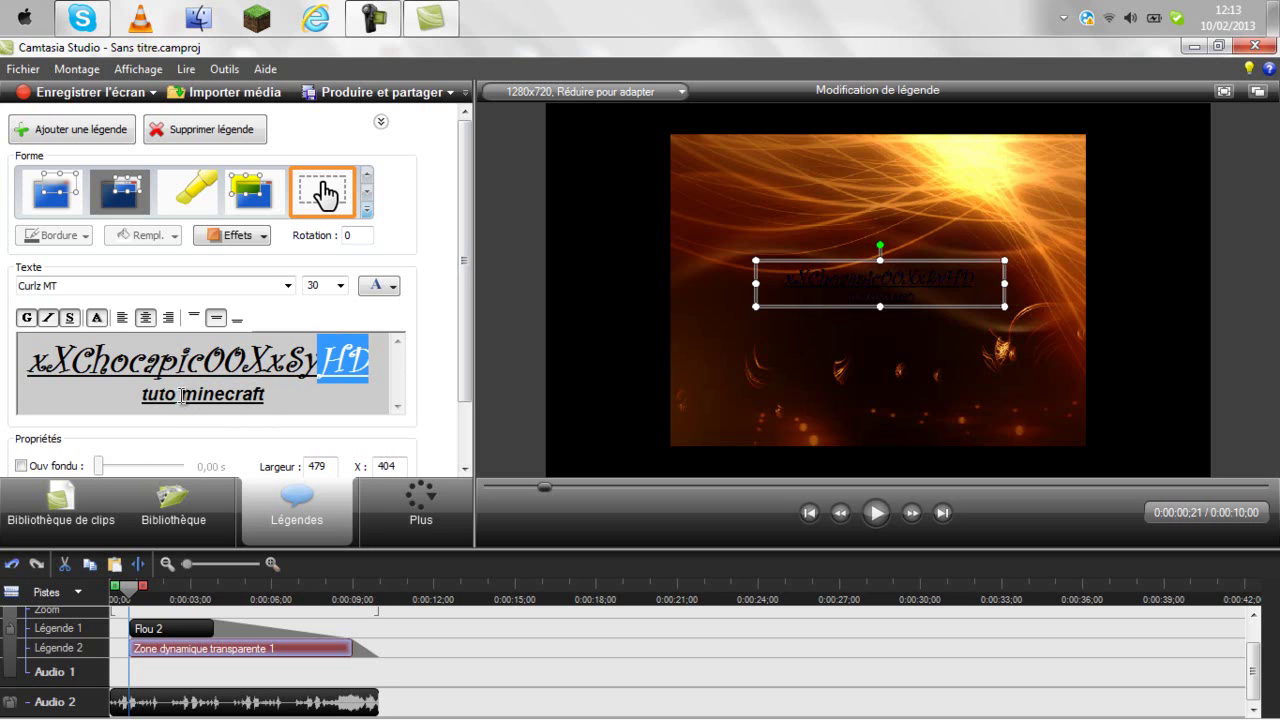
{"action": "left_click_drag", "start_coordinate": [183, 396], "coordinate": [177, 395]}
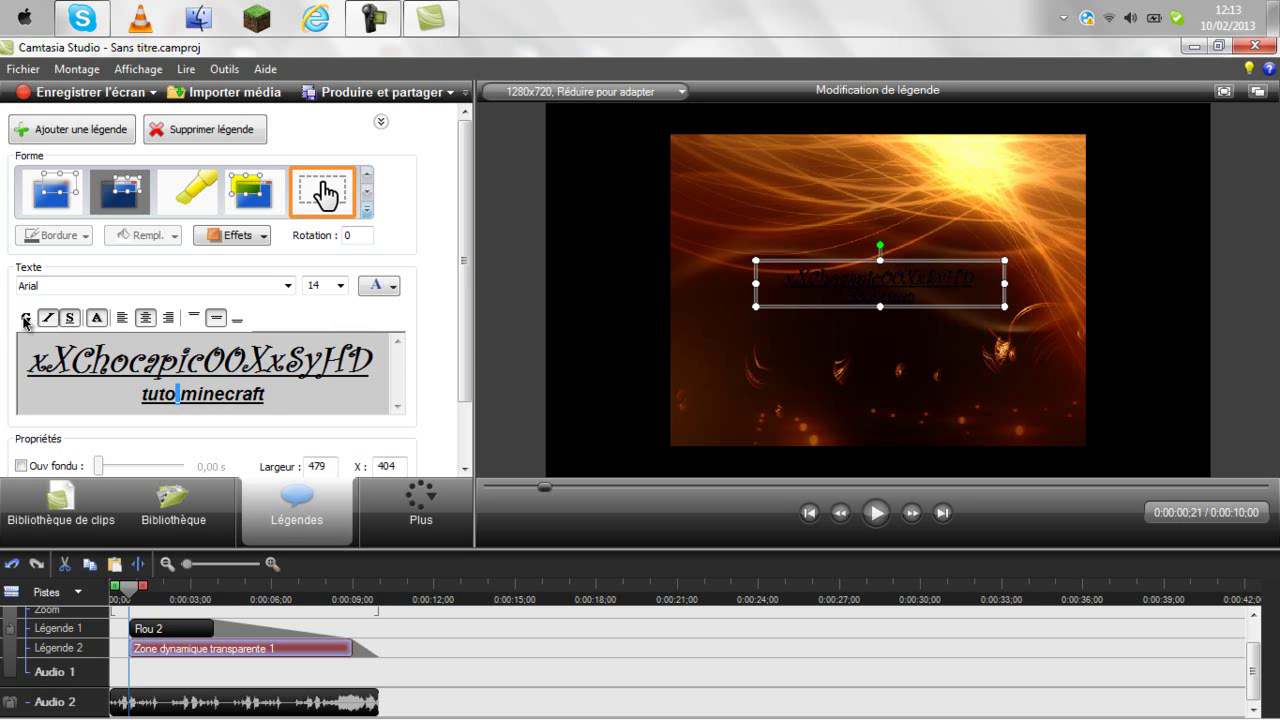
{"action": "left_click", "coordinate": [295, 412]}
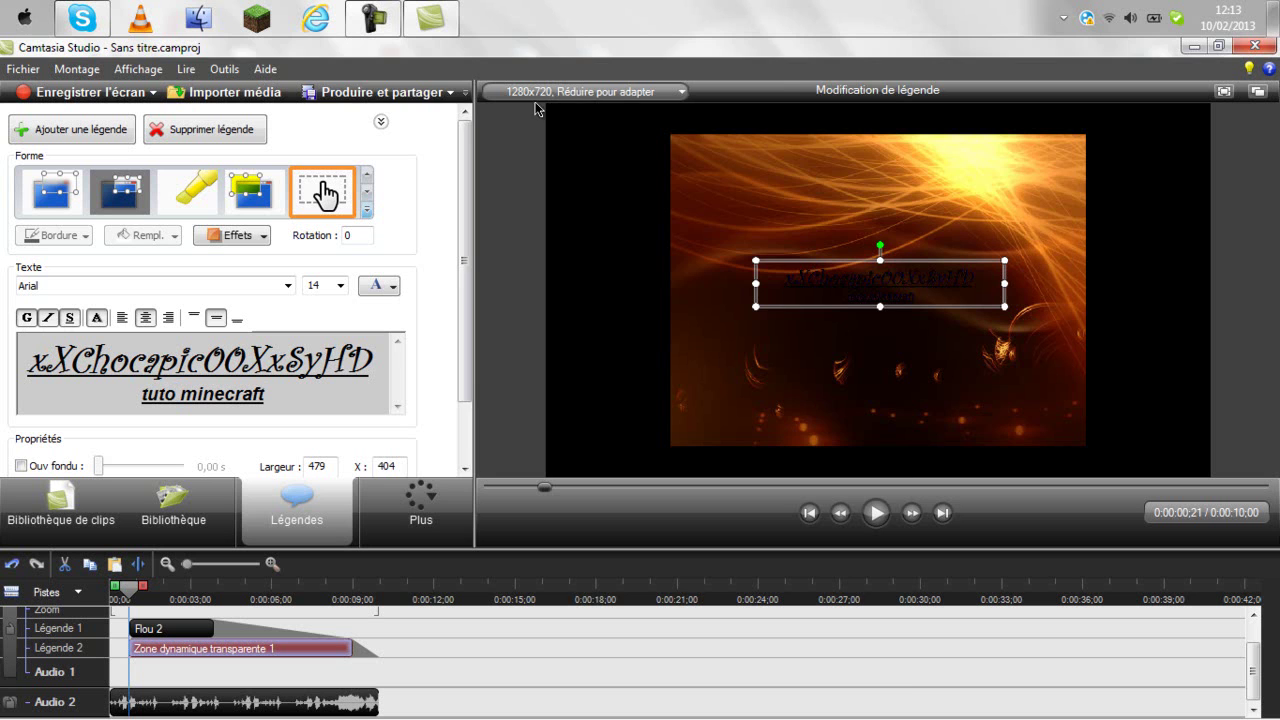
Produce the project with the Web preset as "nouvelle intro" in C:\Users\pc\Desktop\ and start the rendering
{"action": "left_click", "coordinate": [410, 94]}
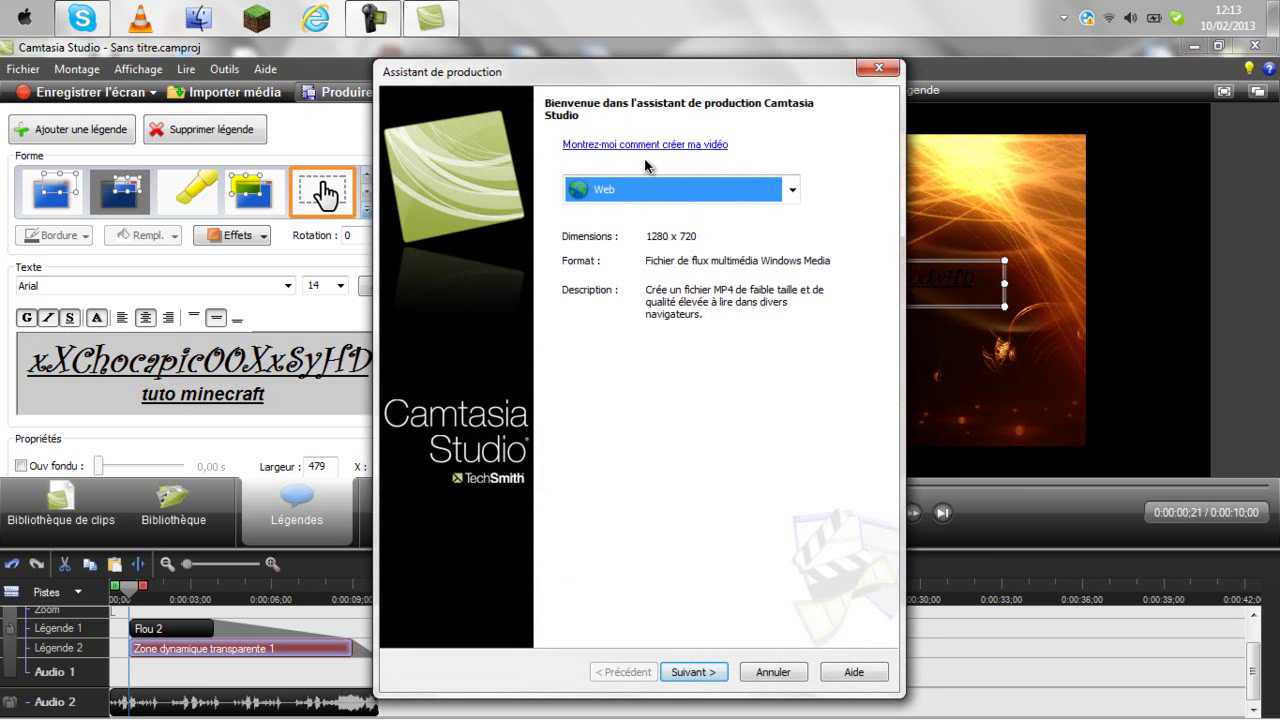
{"action": "left_click", "coordinate": [680, 666]}
{"action": "left_click", "coordinate": [726, 517]}
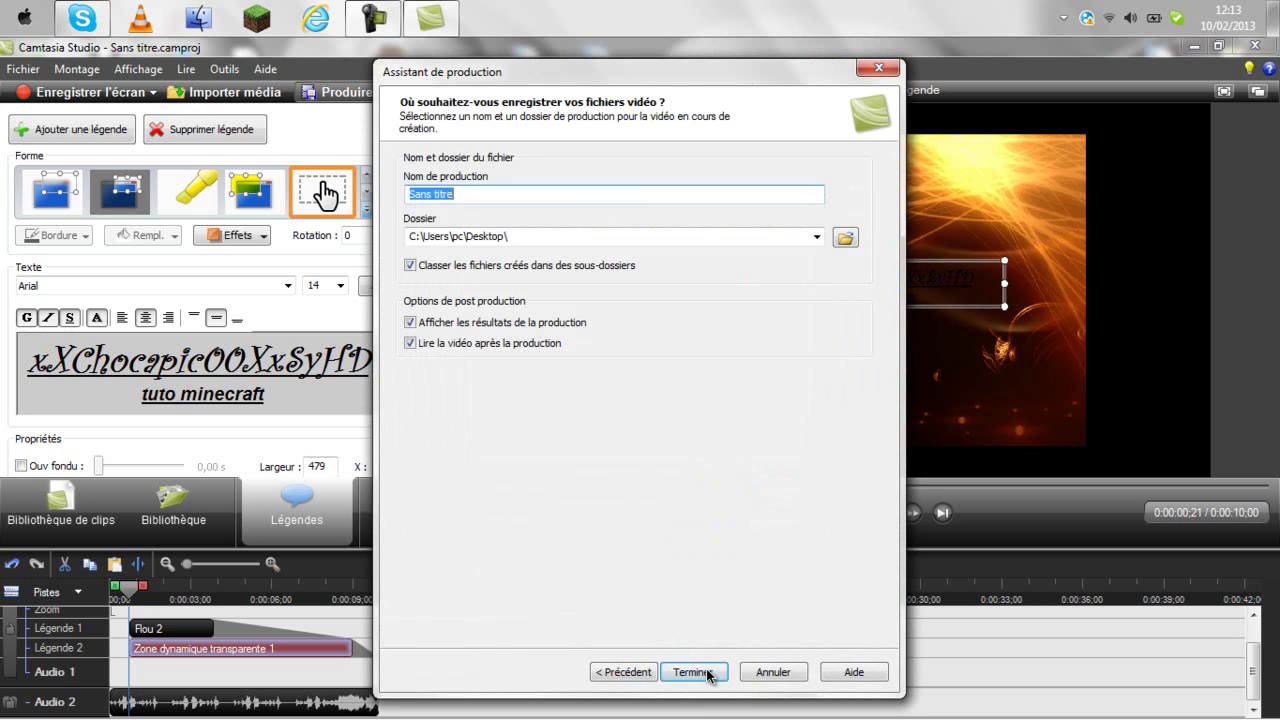
{"action": "type", "text": "ntro"}
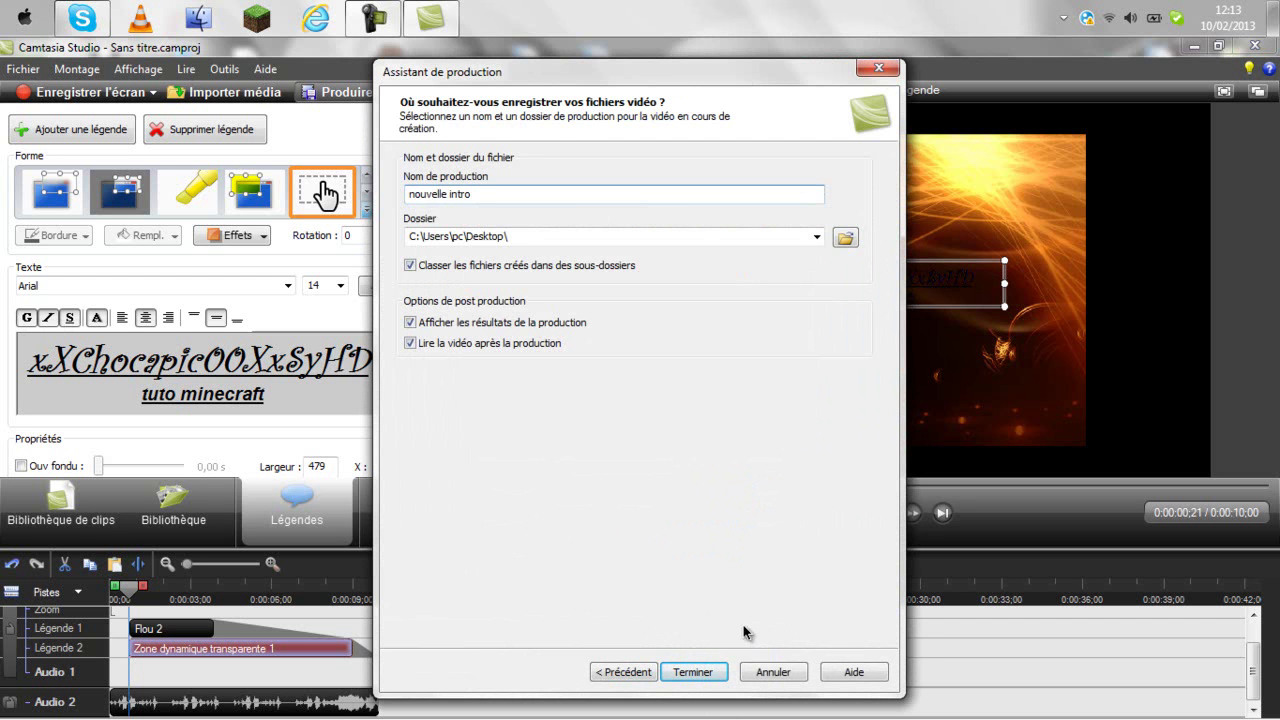
{"action": "left_click", "coordinate": [690, 671]}
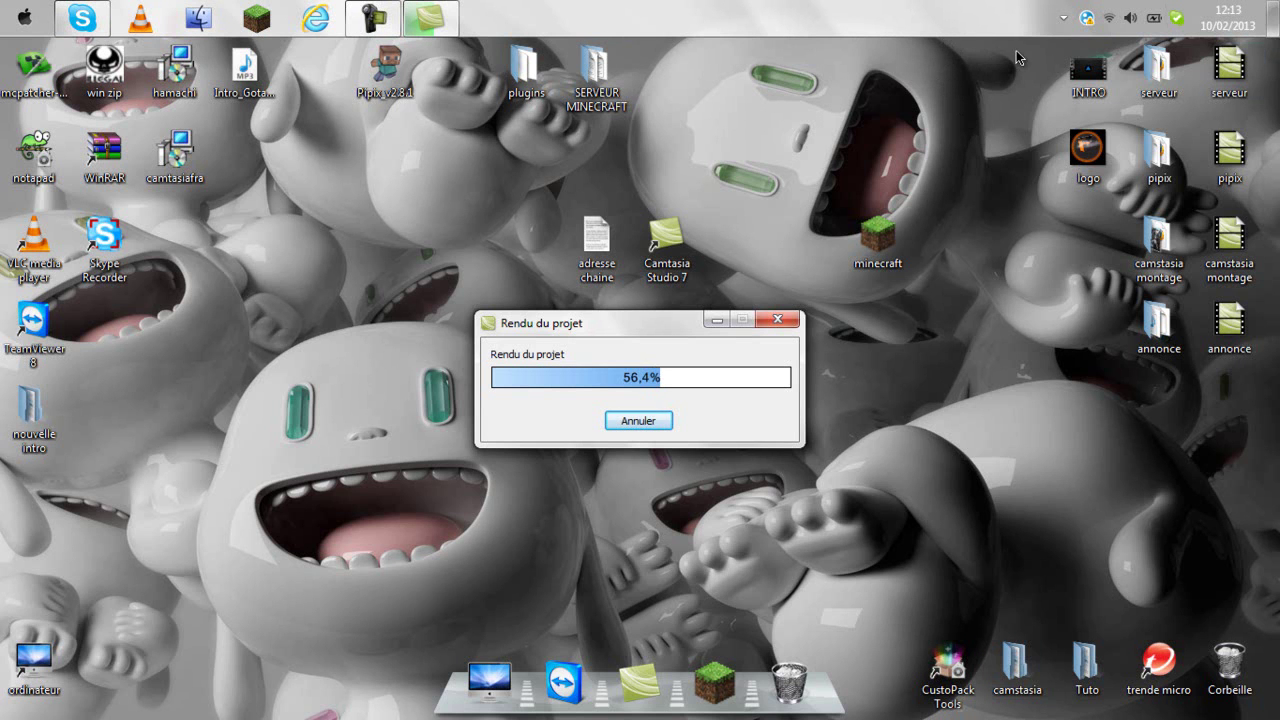
{"action": "left_click_drag", "start_coordinate": [1041, 43], "coordinate": [1256, 443]}
{"action": "left_click", "coordinate": [1256, 443]}
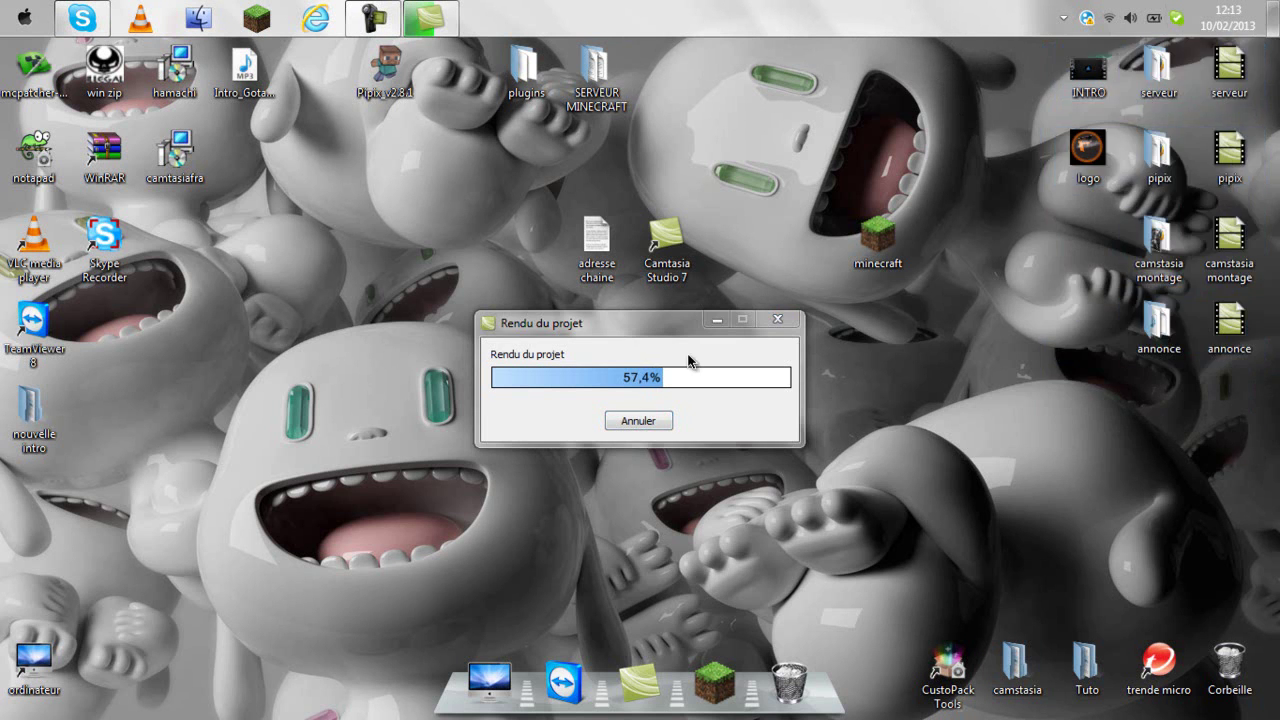
{"action": "left_click", "coordinate": [172, 290]}
{"action": "left_click_drag", "start_coordinate": [422, 268], "coordinate": [692, 262]}
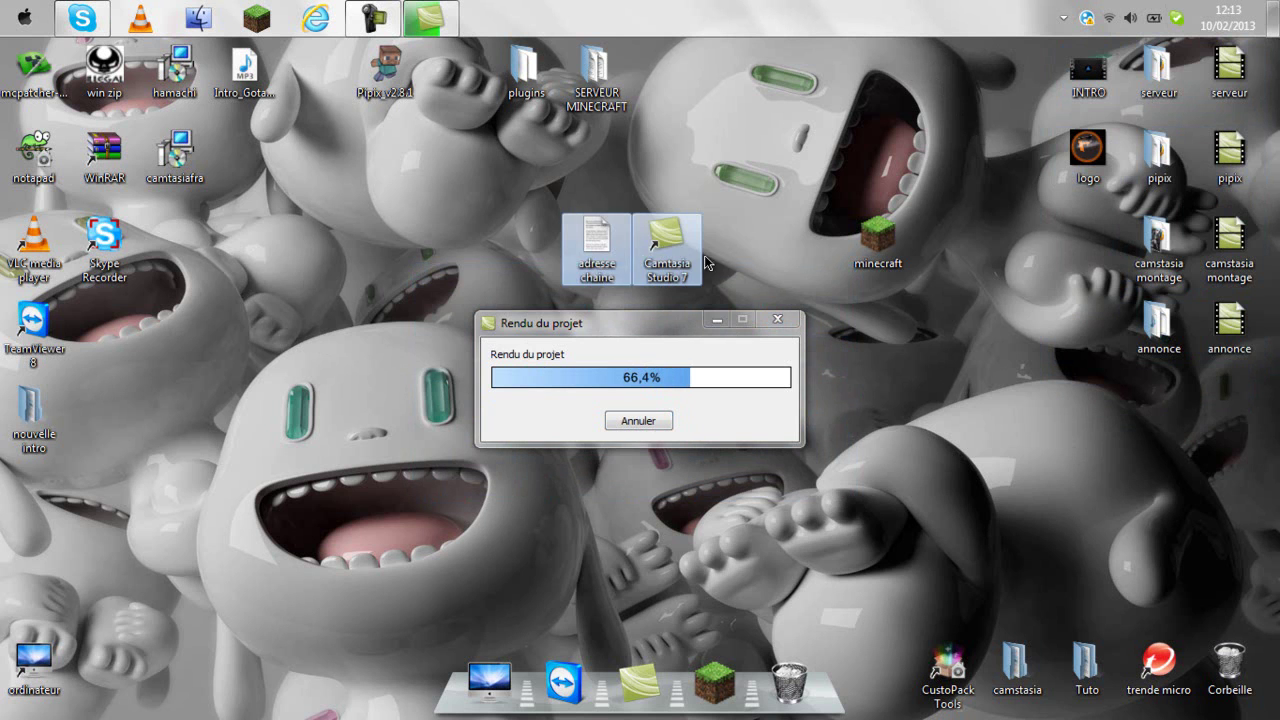
{"action": "left_click", "coordinate": [692, 262]}
{"action": "left_click", "coordinate": [838, 315]}
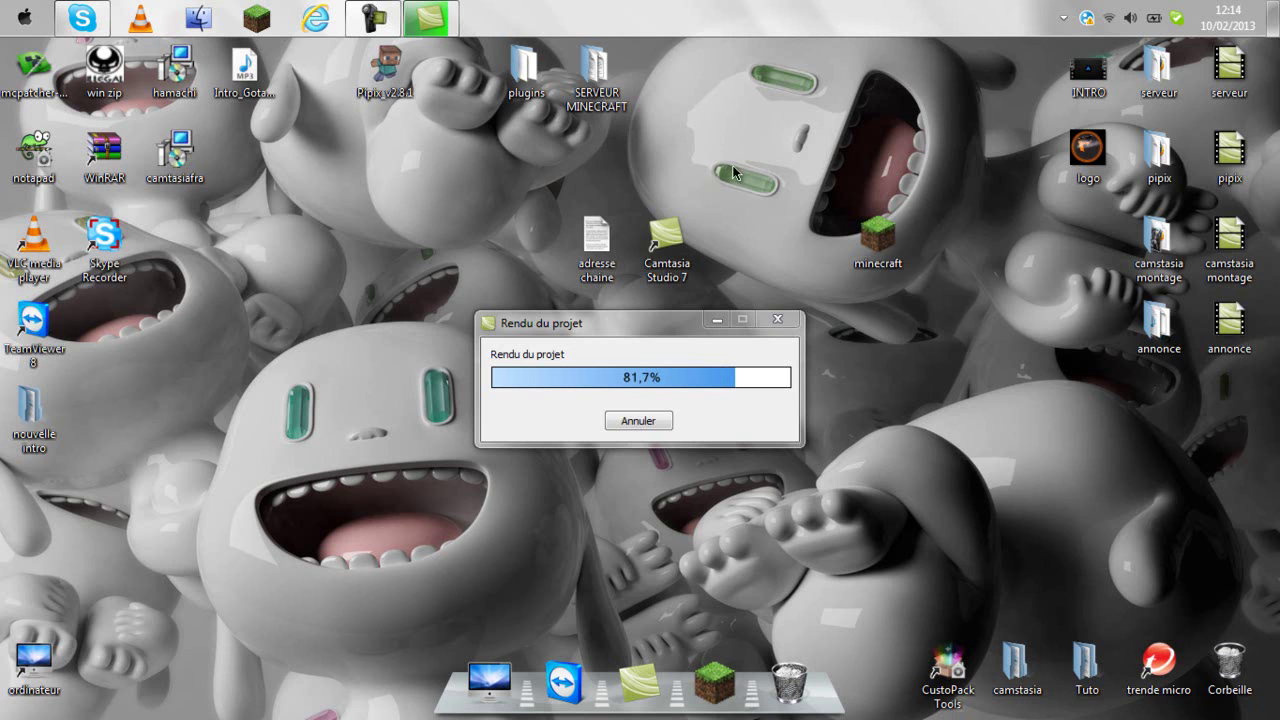
{"action": "left_click_drag", "start_coordinate": [808, 122], "coordinate": [951, 392]}
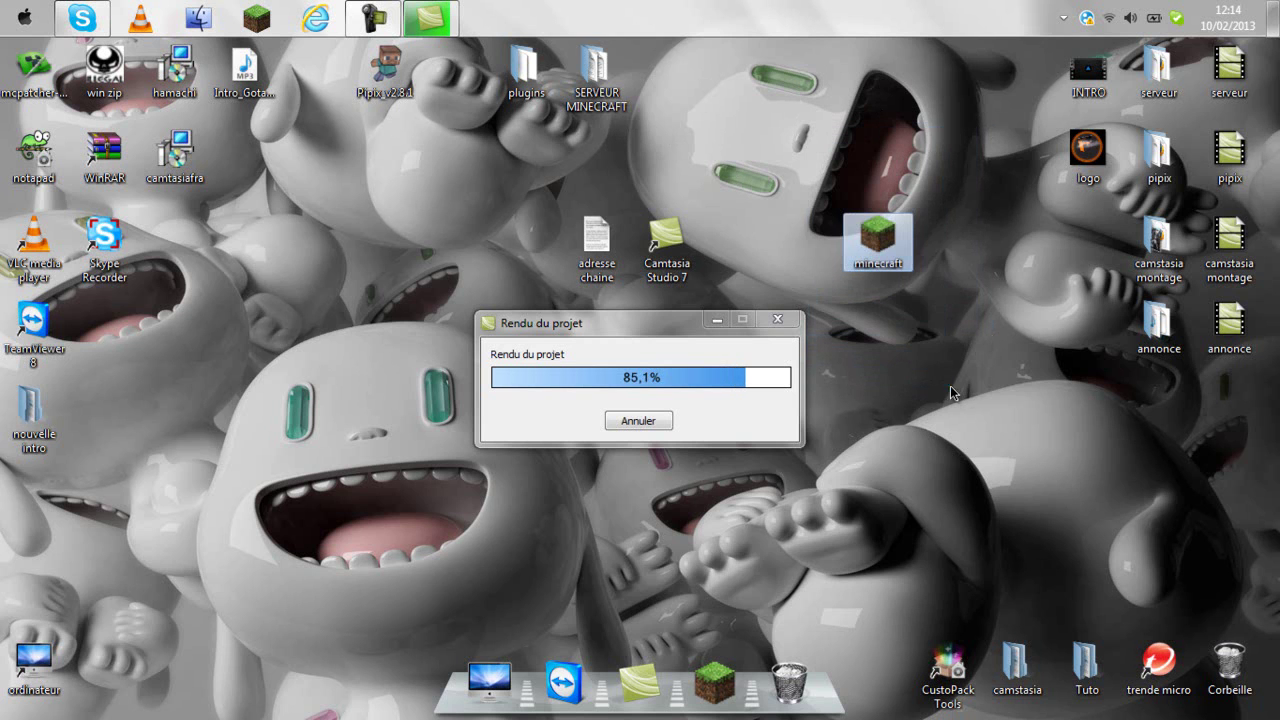
{"action": "left_click_drag", "start_coordinate": [955, 325], "coordinate": [815, 173]}
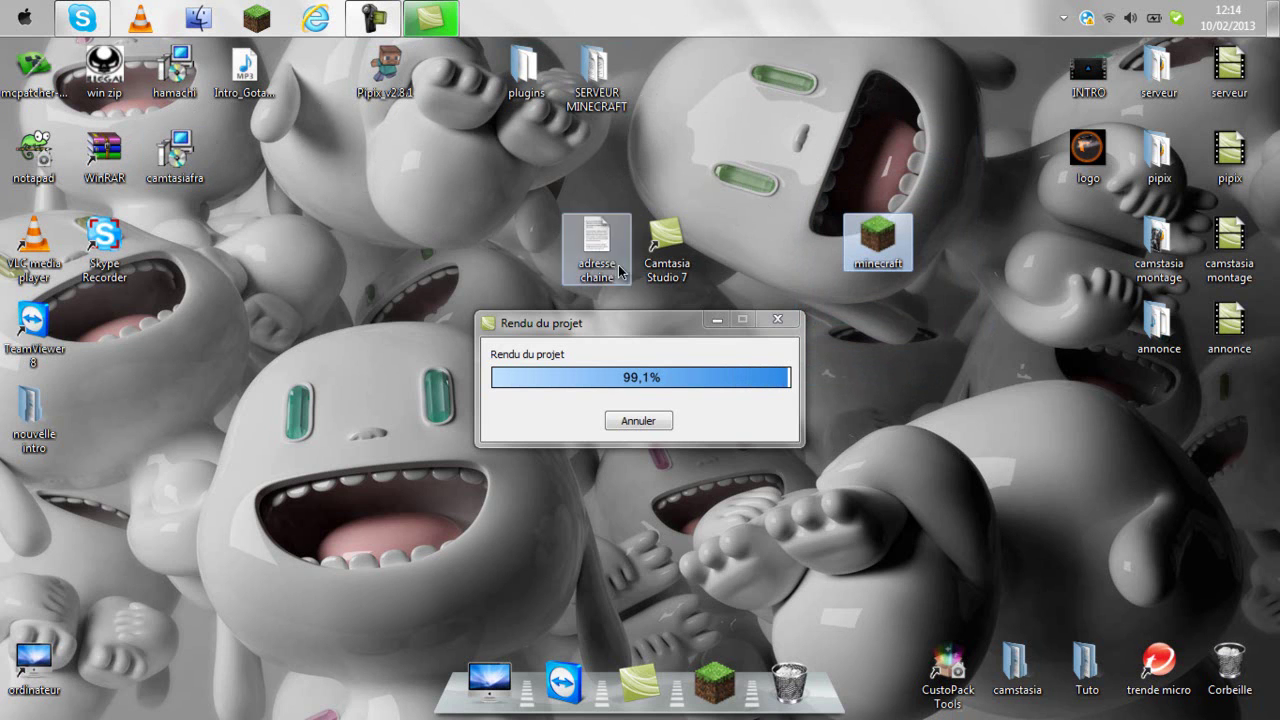
{"action": "mouse_move", "coordinate": [587, 325]}
{"action": "left_mouse_down"}
{"action": "mouse_move", "coordinate": [535, 291]}
{"action": "mouse_move", "coordinate": [598, 327]}
{"action": "left_mouse_up"}
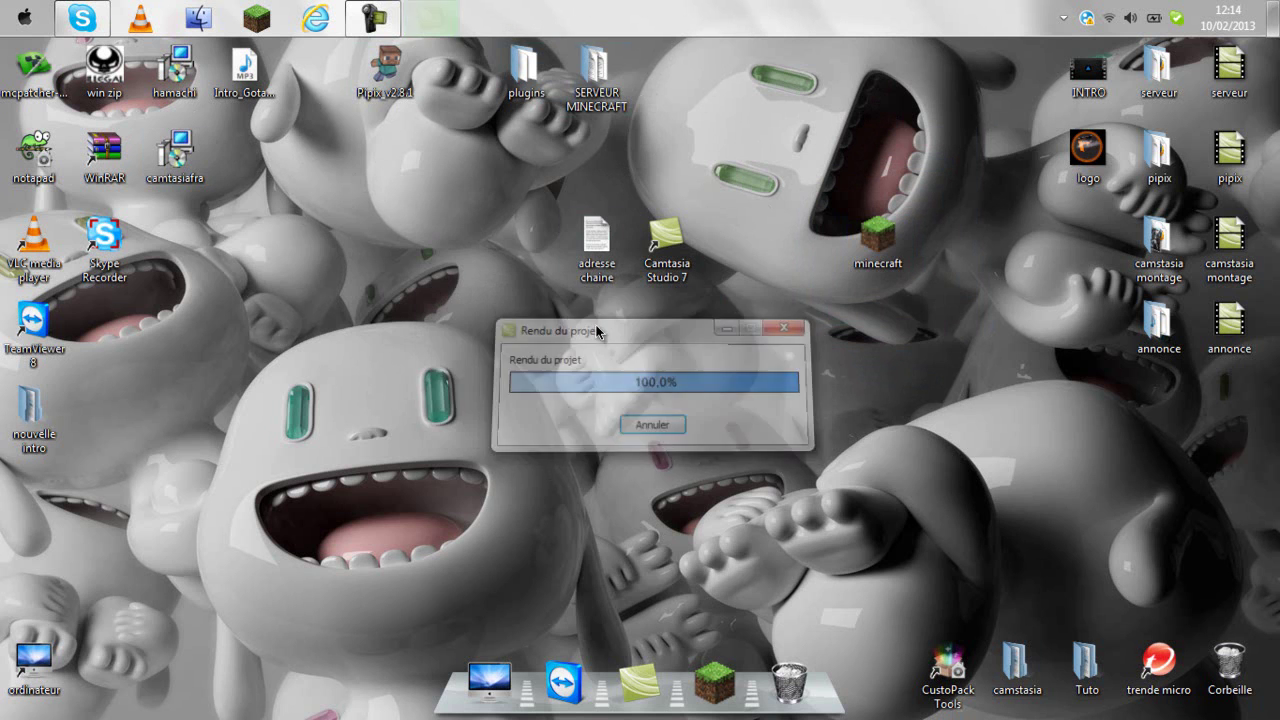
Close the production results and the "nouvelle intro" preview page opened in Firefox
{"action": "left_click", "coordinate": [693, 672]}
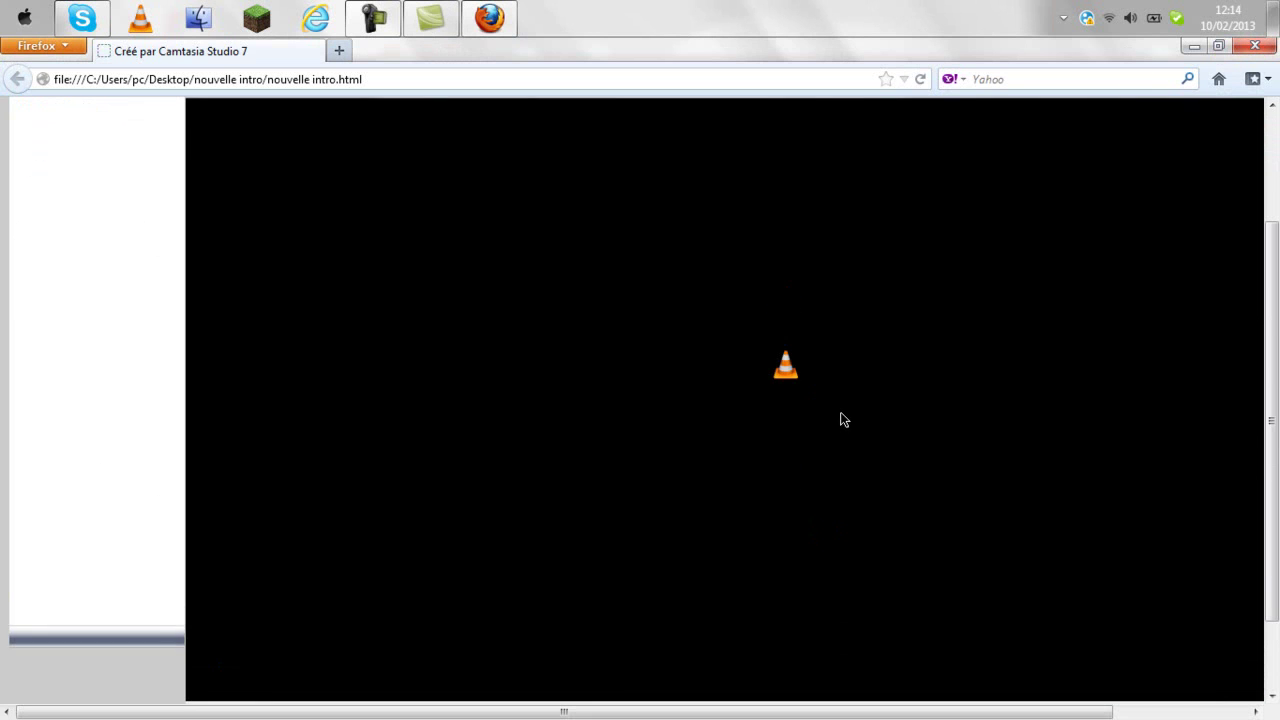
{"action": "left_click", "coordinate": [1255, 46]}
{"action": "left_click", "coordinate": [693, 672]}
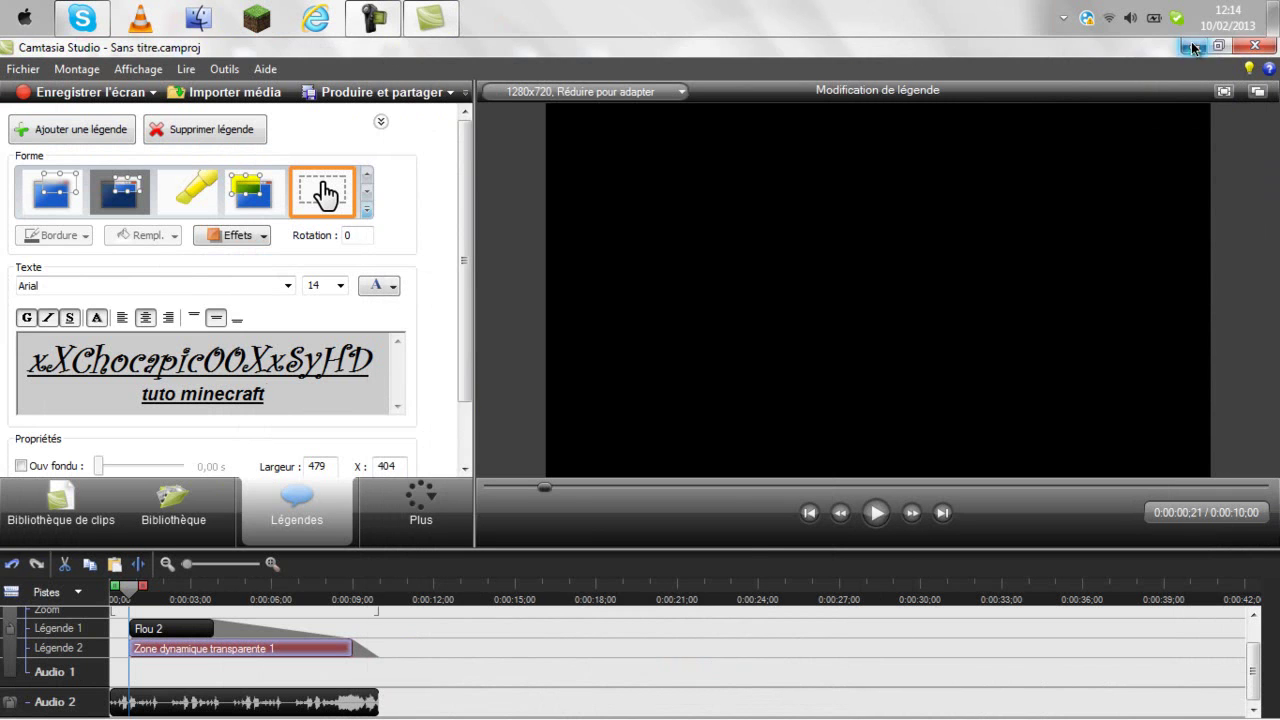
Minimize Camtasia Studio and move the "nouvelle intro" folder beside the INTRO file on the desktop
{"action": "left_click", "coordinate": [1194, 45]}
{"action": "left_click_drag", "start_coordinate": [8, 428], "coordinate": [1005, 92]}
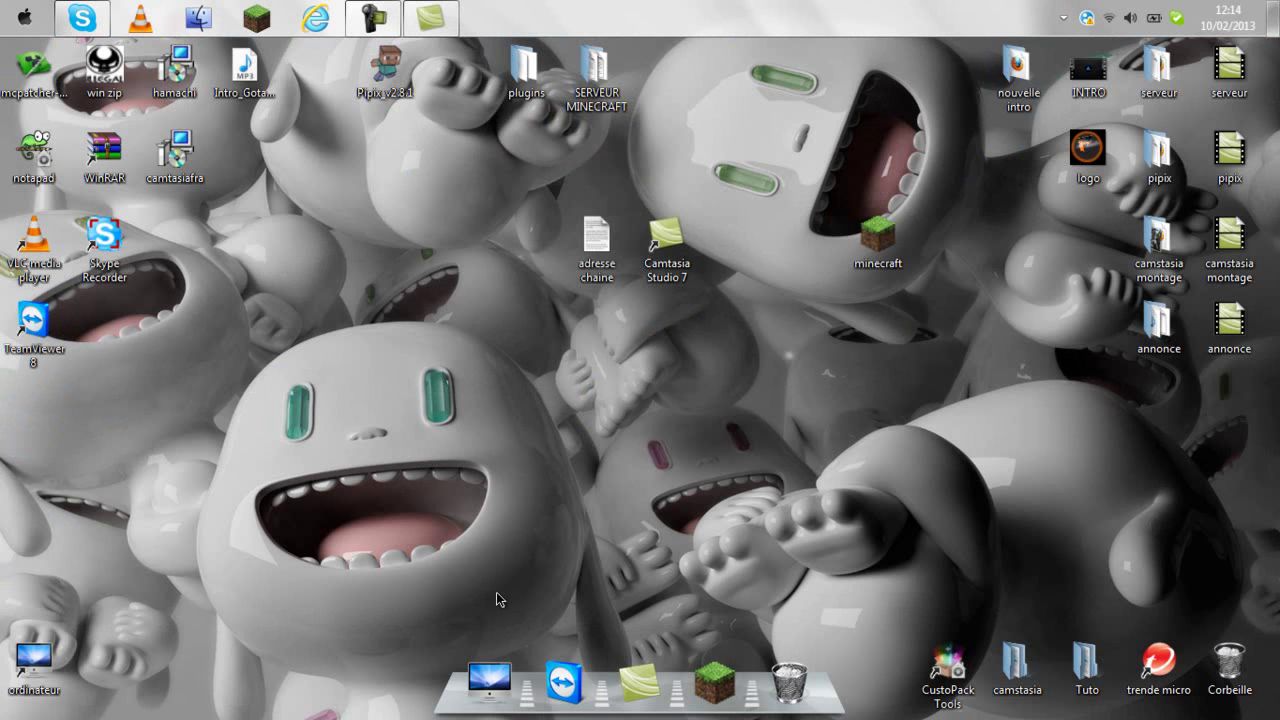
Open YouTube in Internet Explorer and go to its video upload page
{"action": "left_click", "coordinate": [315, 18]}
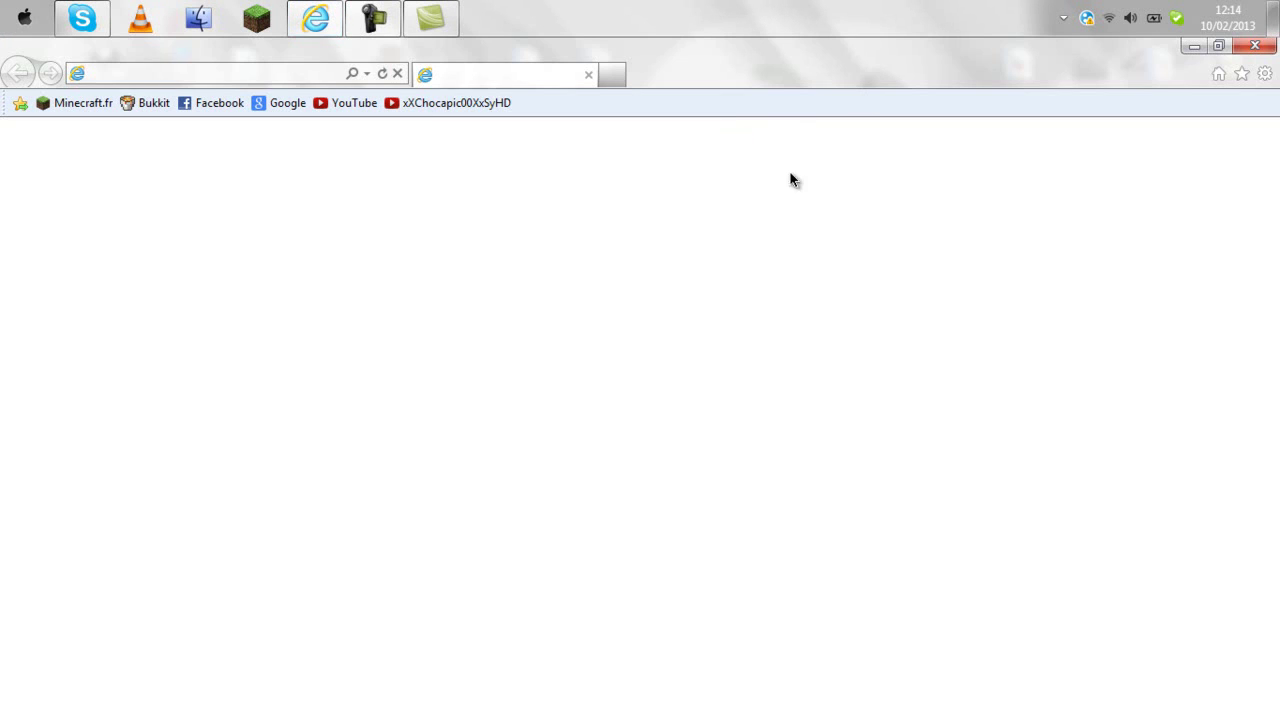
{"action": "left_click", "coordinate": [364, 103]}
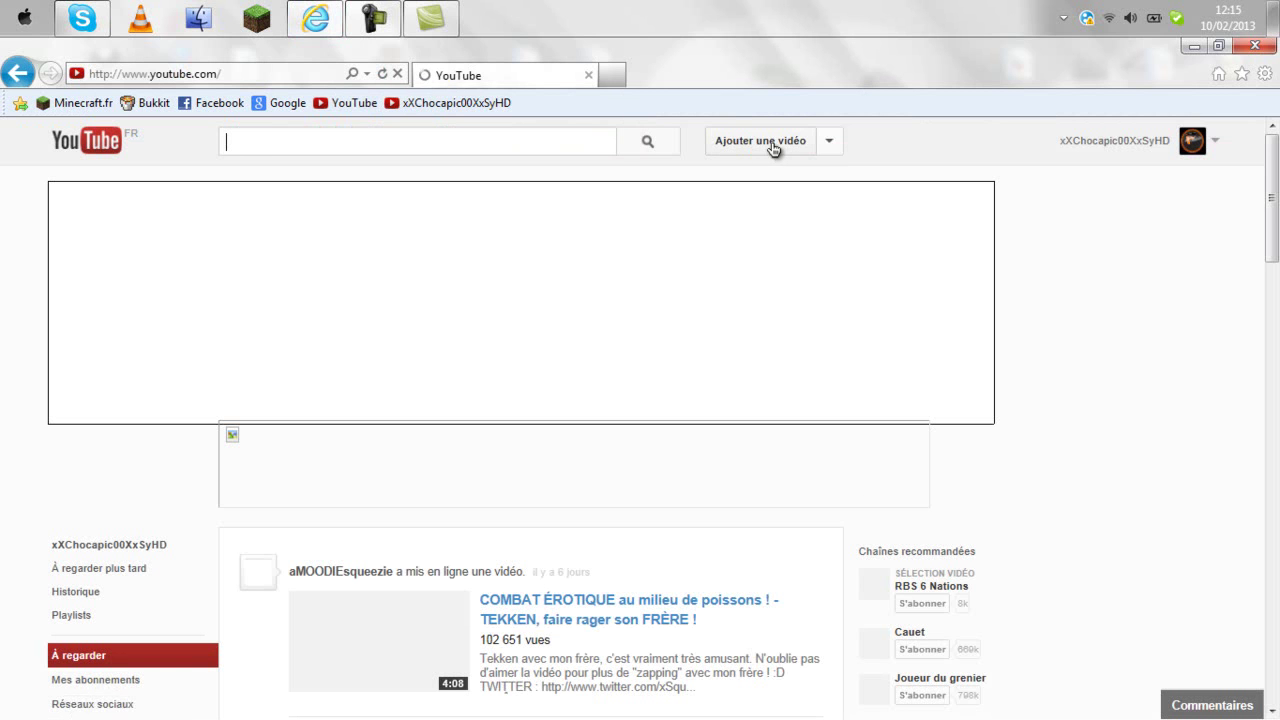
{"action": "left_click", "coordinate": [773, 148]}
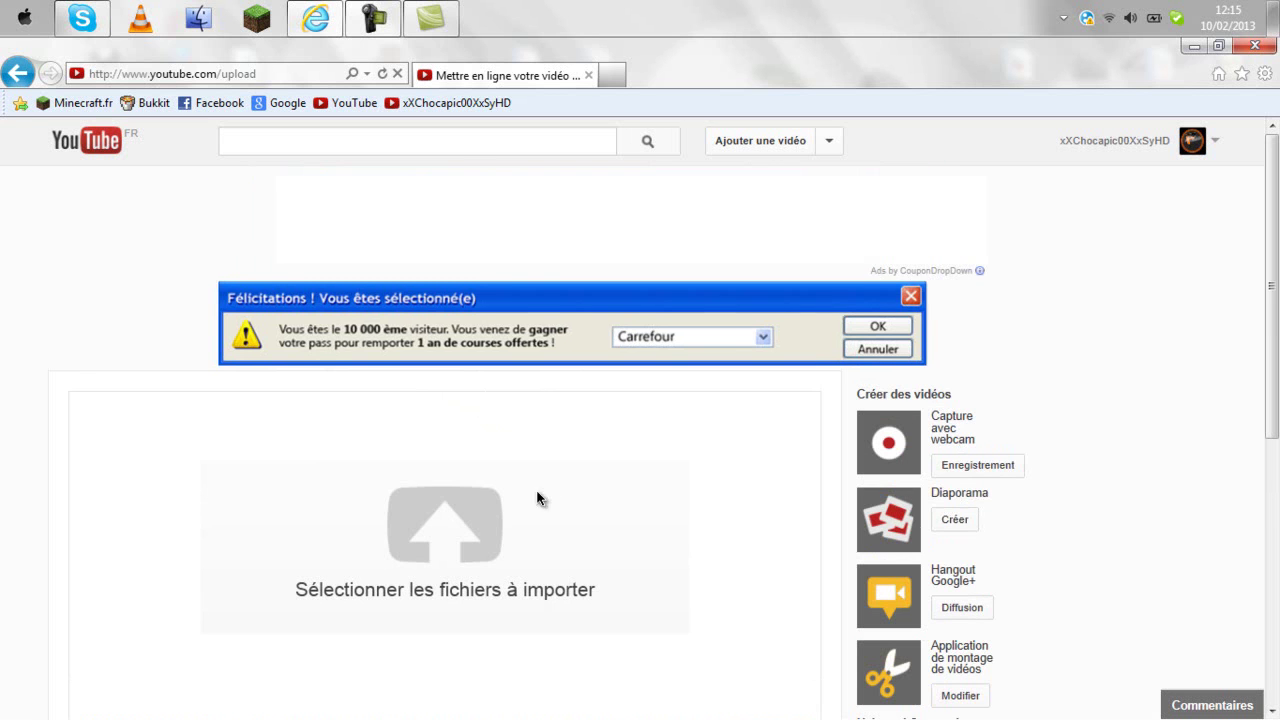
Upload the produced "nouvelle intro" video from the "nouvelle intro_media" subfolder of the desktop's "nouvelle intro" folder
{"action": "left_click", "coordinate": [460, 544]}
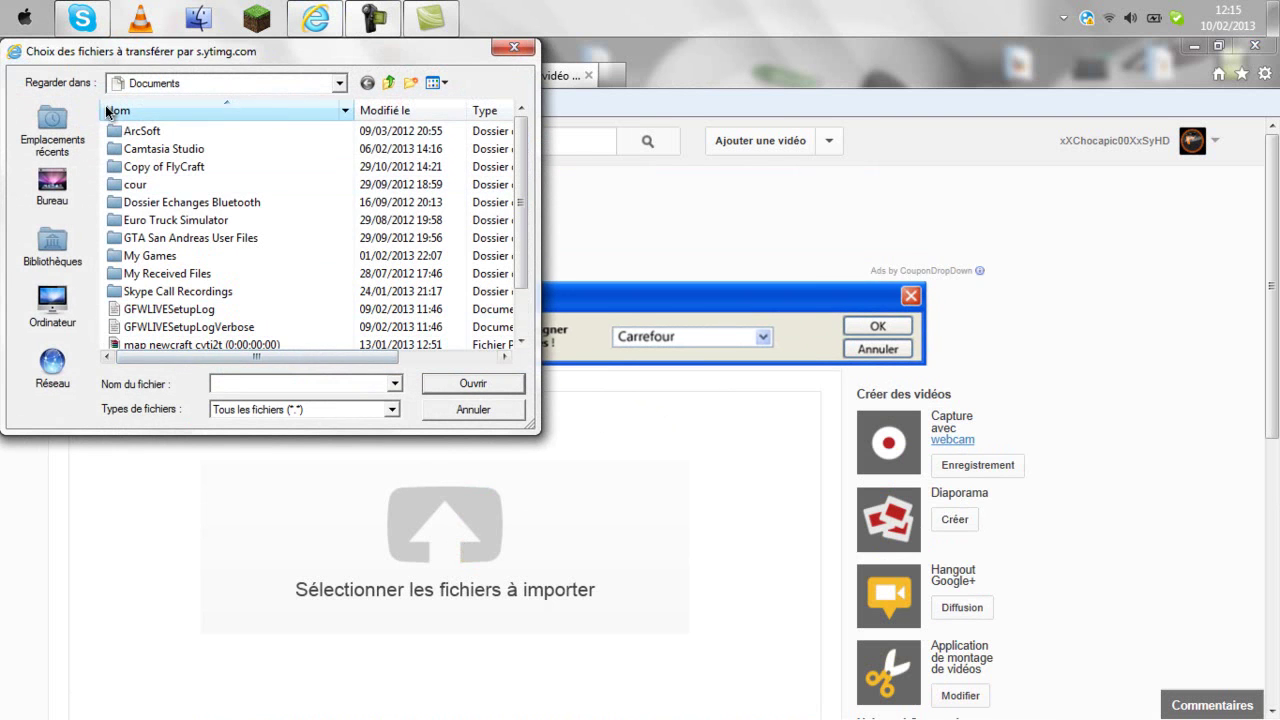
{"action": "left_click", "coordinate": [64, 182]}
{"action": "scroll", "coordinate": [362, 224], "scroll_direction": "down", "scroll_amount": 4}
{"action": "scroll", "coordinate": [362, 226], "scroll_direction": "down", "scroll_amount": 3}
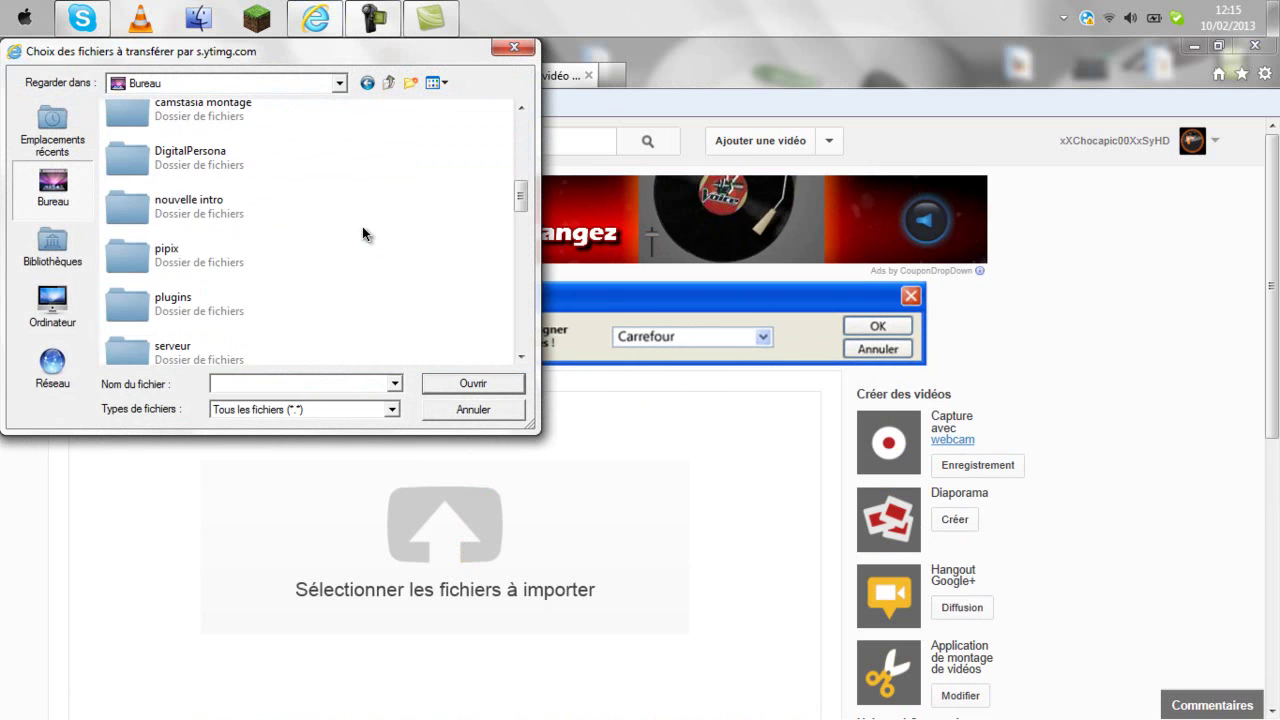
{"action": "scroll", "coordinate": [362, 226], "scroll_direction": "down", "scroll_amount": 3}
{"action": "scroll", "coordinate": [361, 236], "scroll_direction": "down", "scroll_amount": 1}
{"action": "scroll", "coordinate": [361, 236], "scroll_direction": "up", "scroll_amount": 3}
{"action": "scroll", "coordinate": [359, 235], "scroll_direction": "down", "scroll_amount": 1}
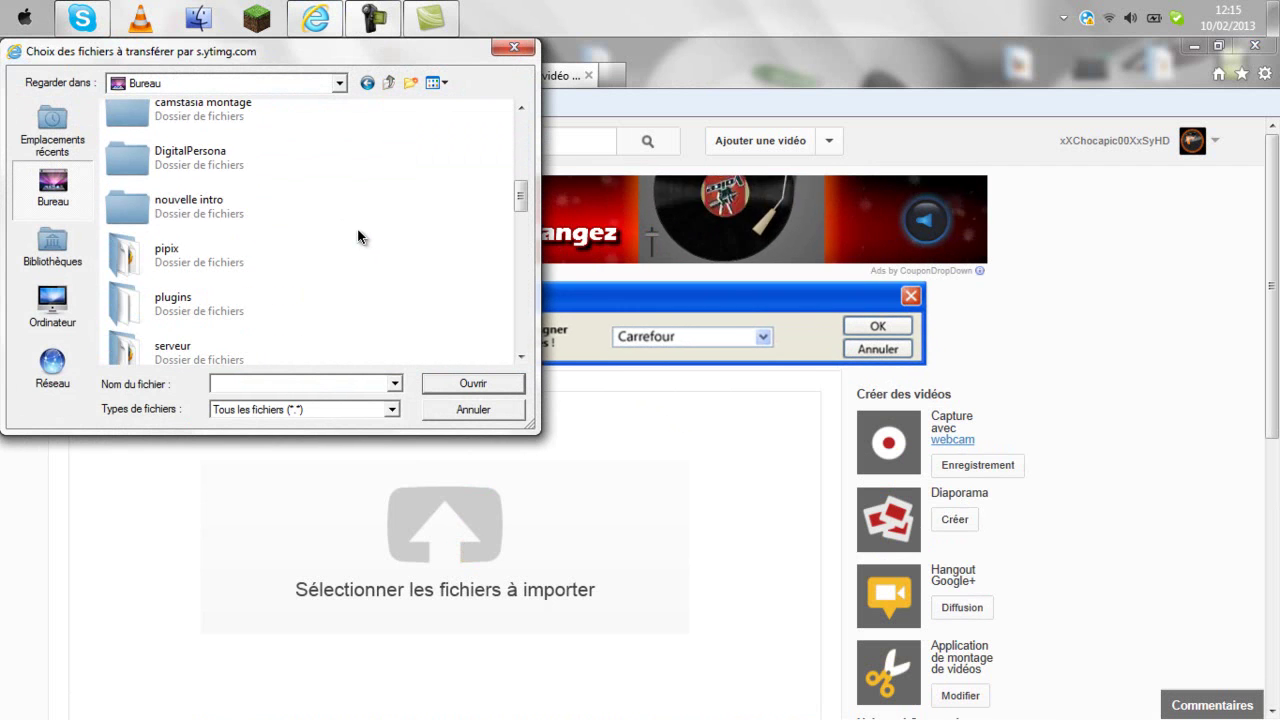
{"action": "left_click", "coordinate": [184, 204]}
{"action": "double_click", "coordinate": [186, 204]}
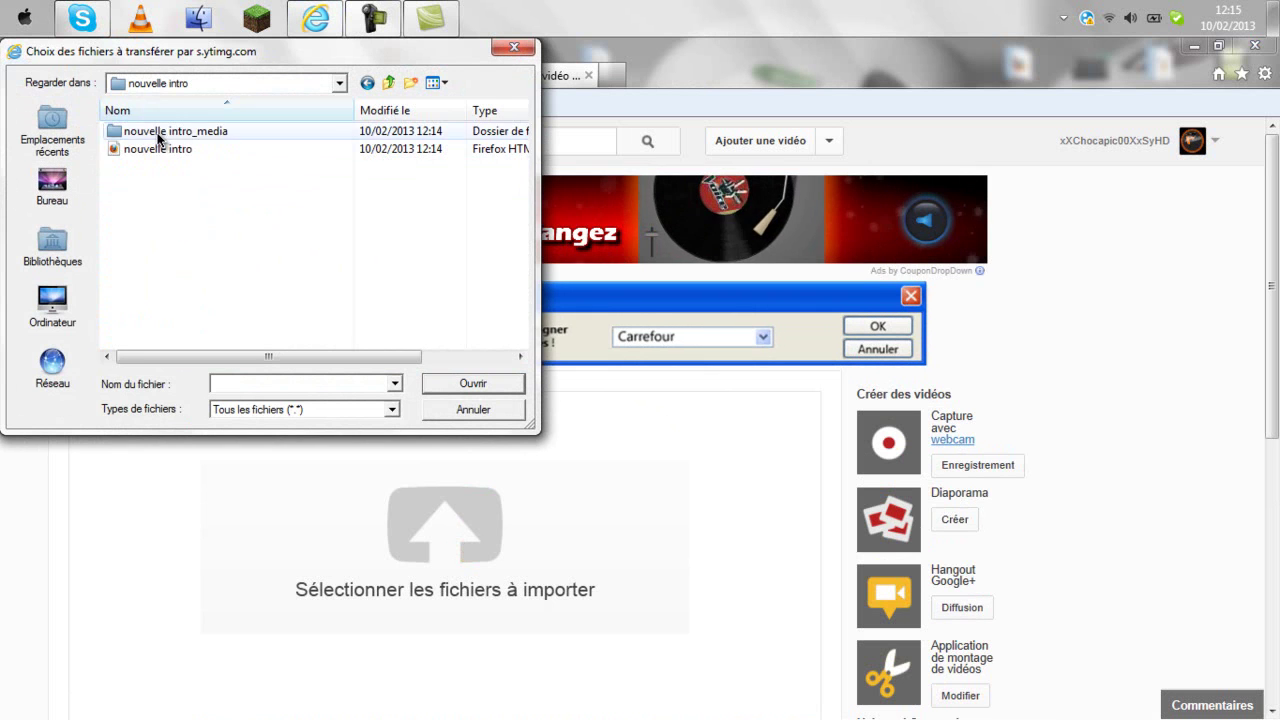
{"action": "double_click", "coordinate": [122, 132]}
{"action": "left_click", "coordinate": [120, 188]}
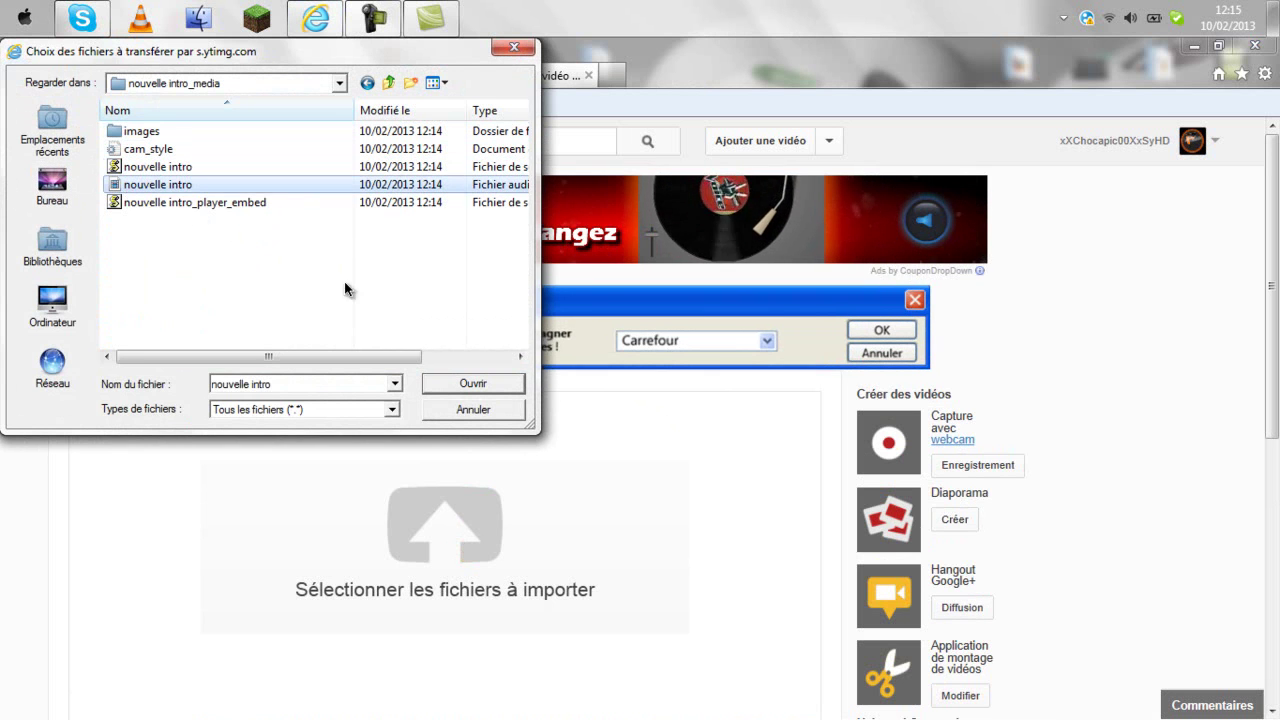
{"action": "left_click", "coordinate": [470, 388]}
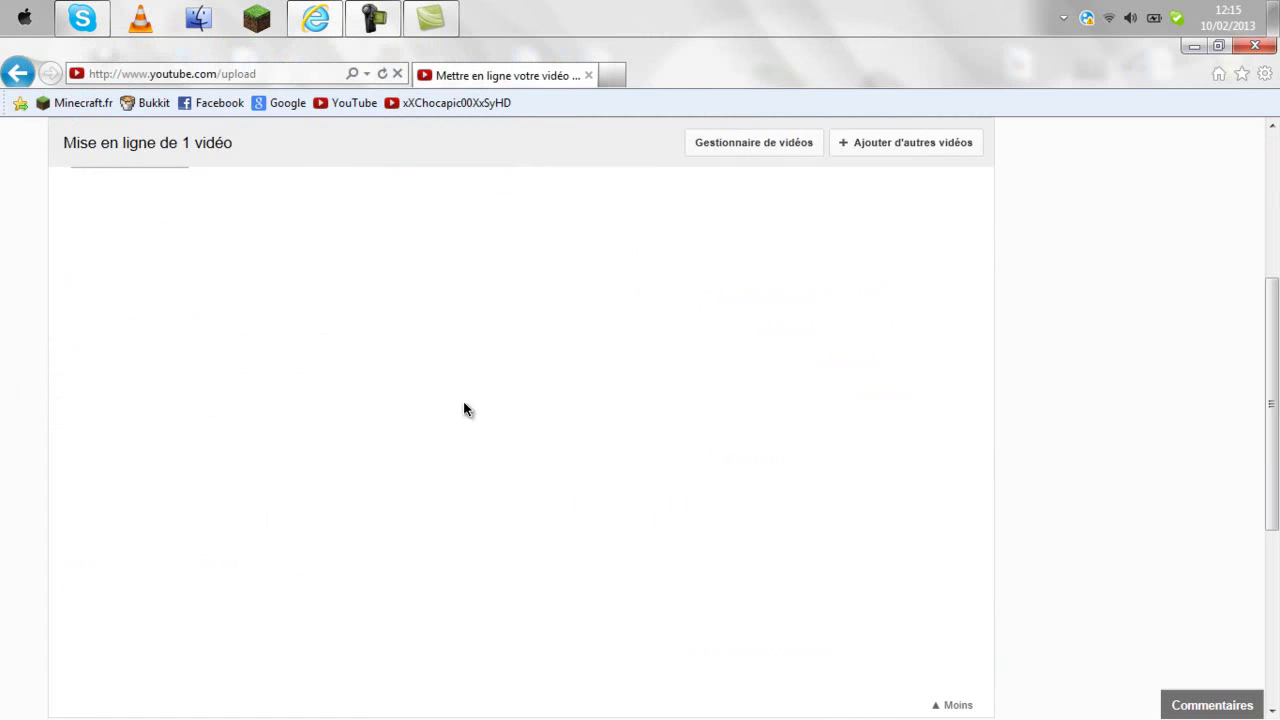
Clear the default title "nouvelle intro.wmv" from the uploaded video's basic information
{"action": "left_click", "coordinate": [178, 281]}
{"action": "key", "text": "ctrl+a"}
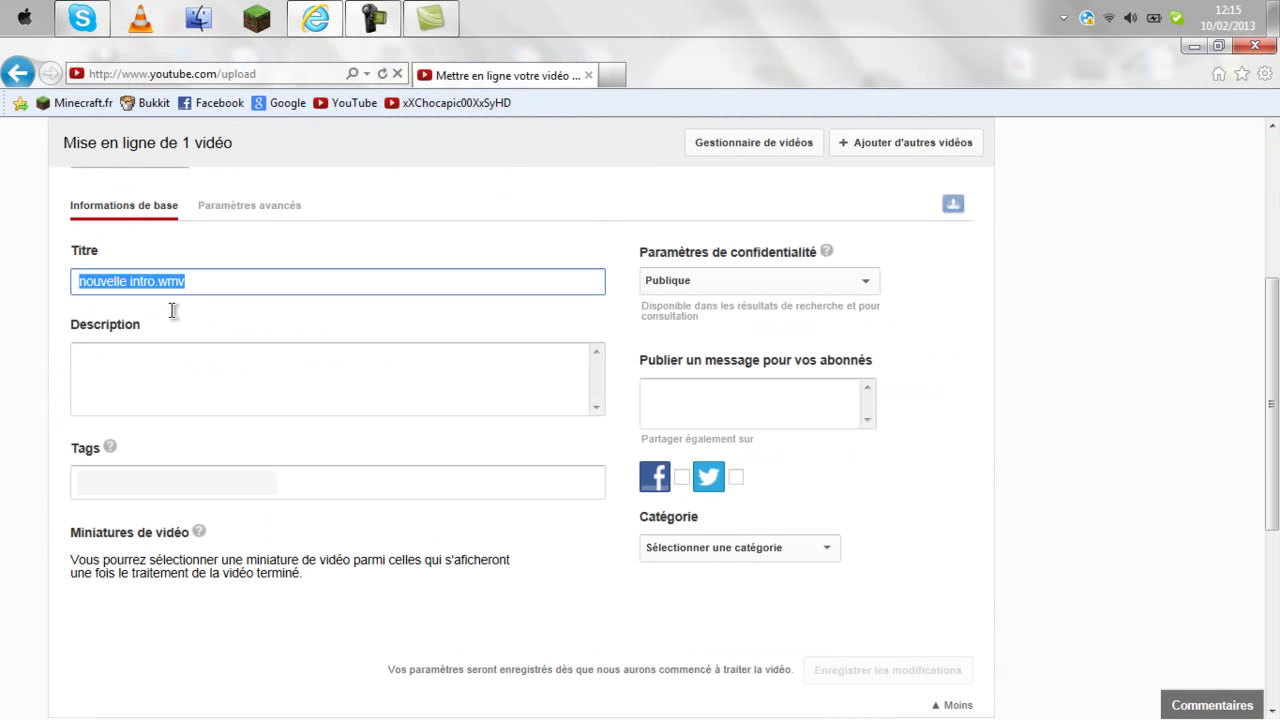
{"action": "key", "text": "BackSpace"}
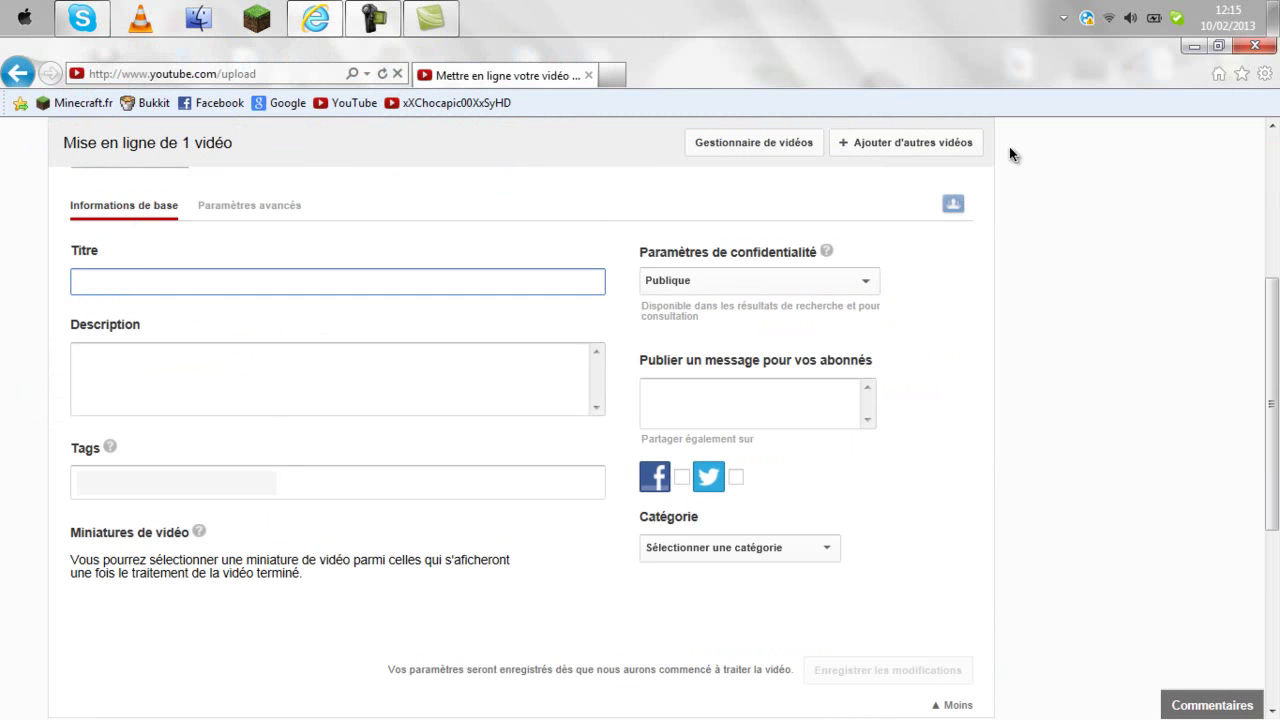
{"action": "left_click", "coordinate": [383, 10]}
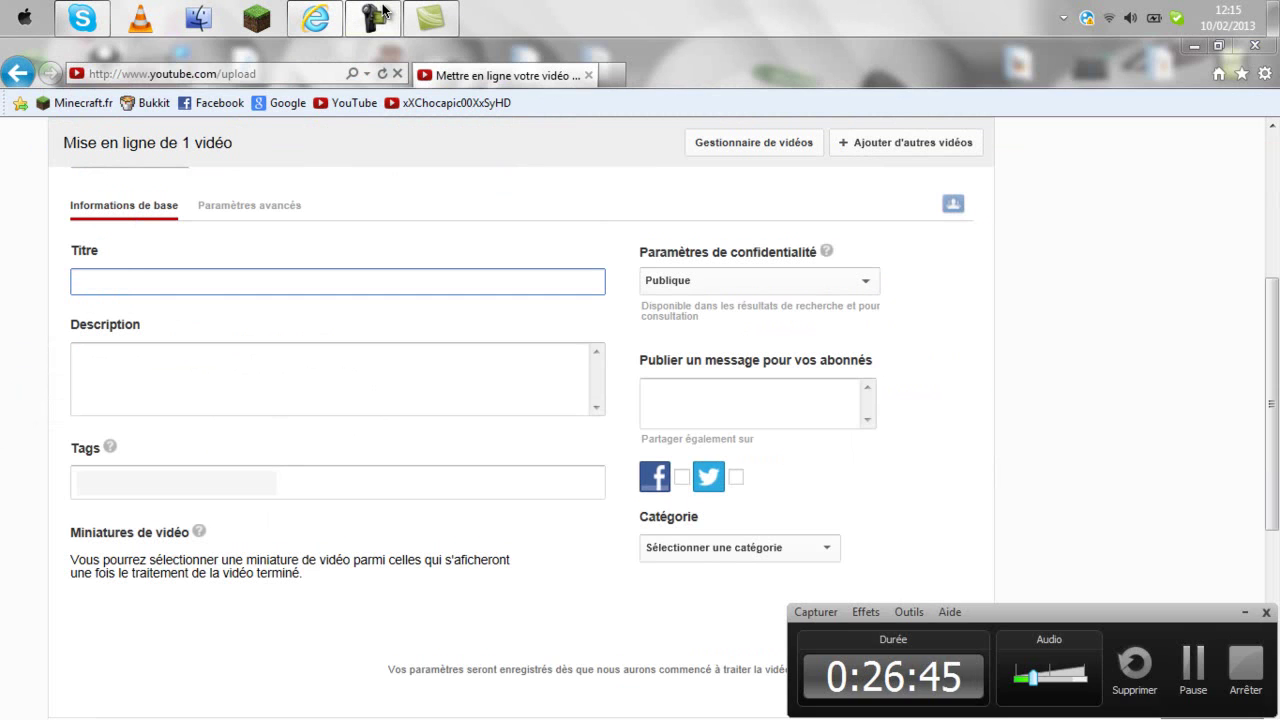
{"action": "left_click", "coordinate": [383, 10]}
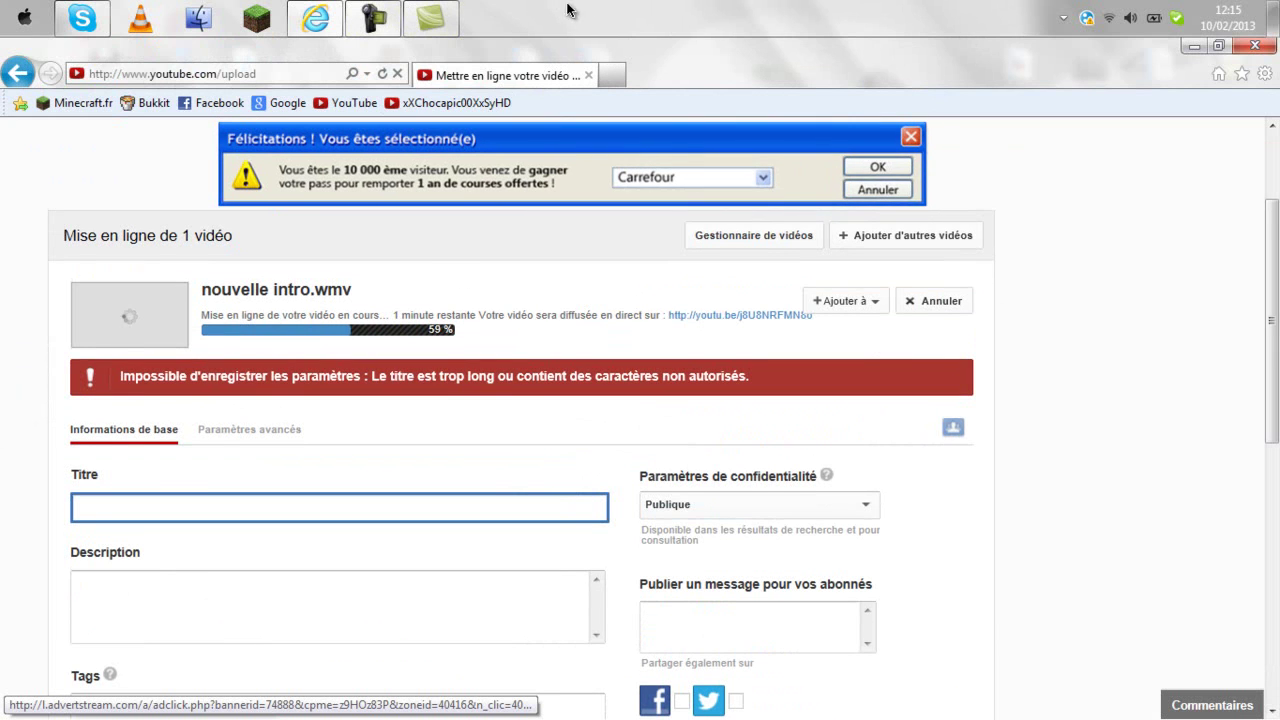
{"action": "left_click", "coordinate": [375, 20]}
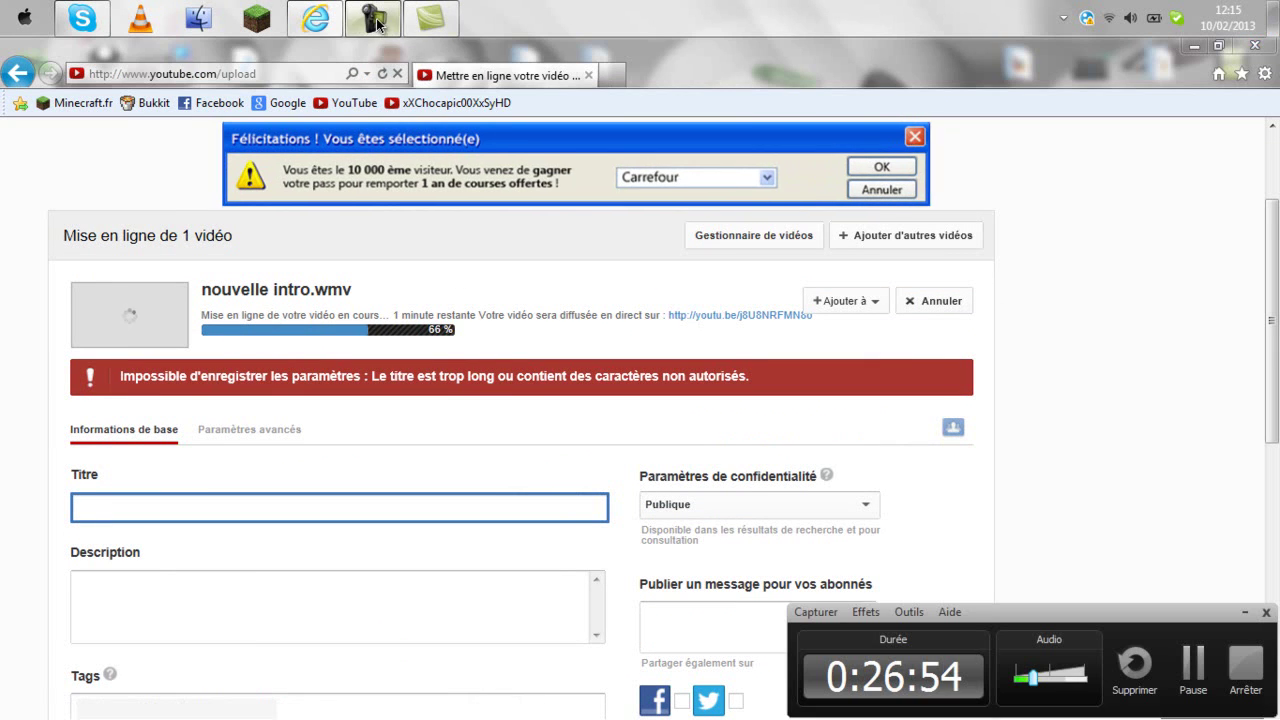
{"action": "left_click", "coordinate": [375, 20]}
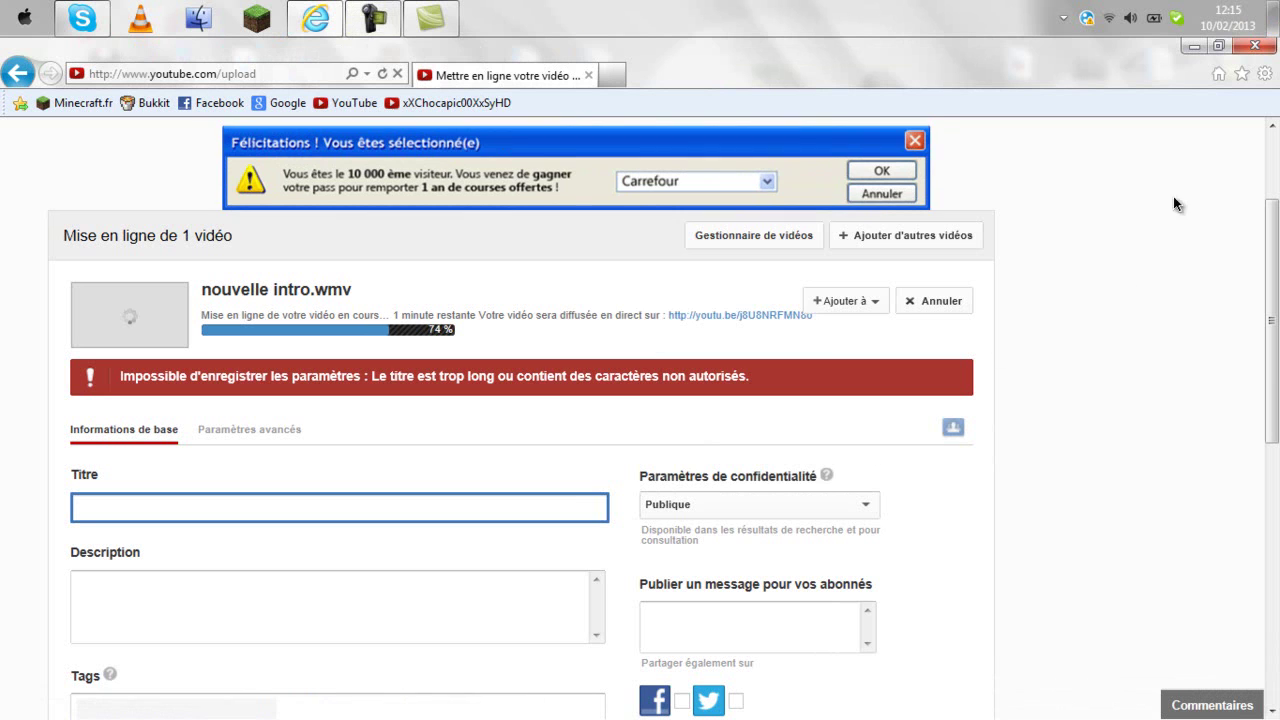
Minimize the Internet Explorer window to return to the desktop
{"action": "left_click", "coordinate": [1194, 45]}
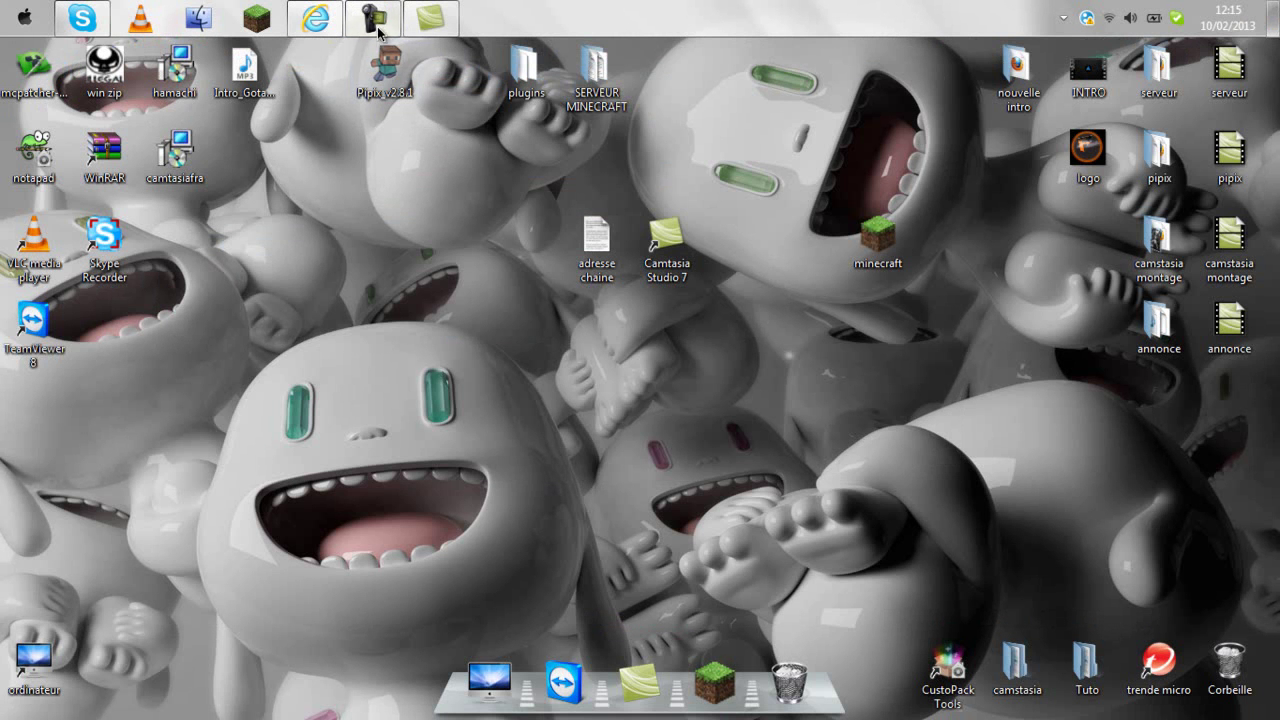